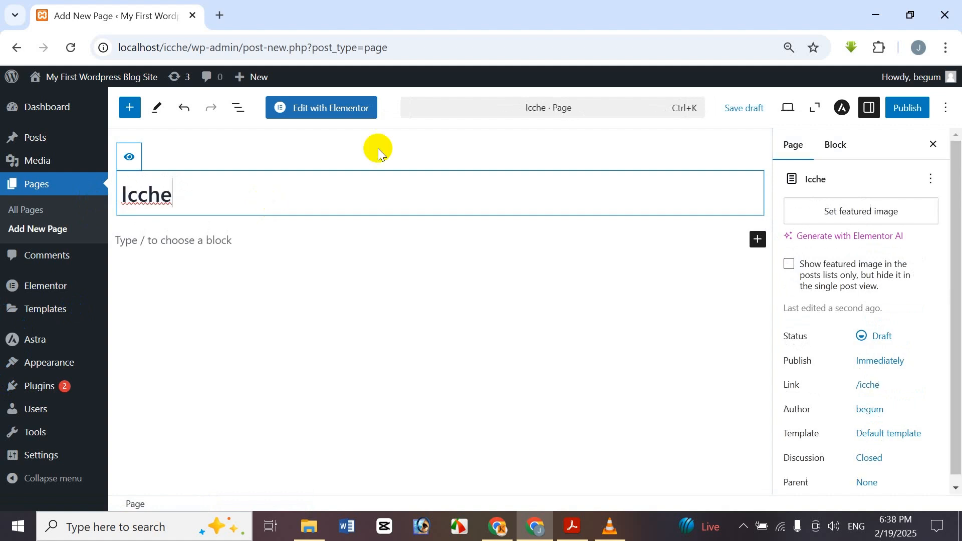
- Publish the Icche page and open it for editing with Elementor
{"action": "left_click", "coordinate": [900, 114]}
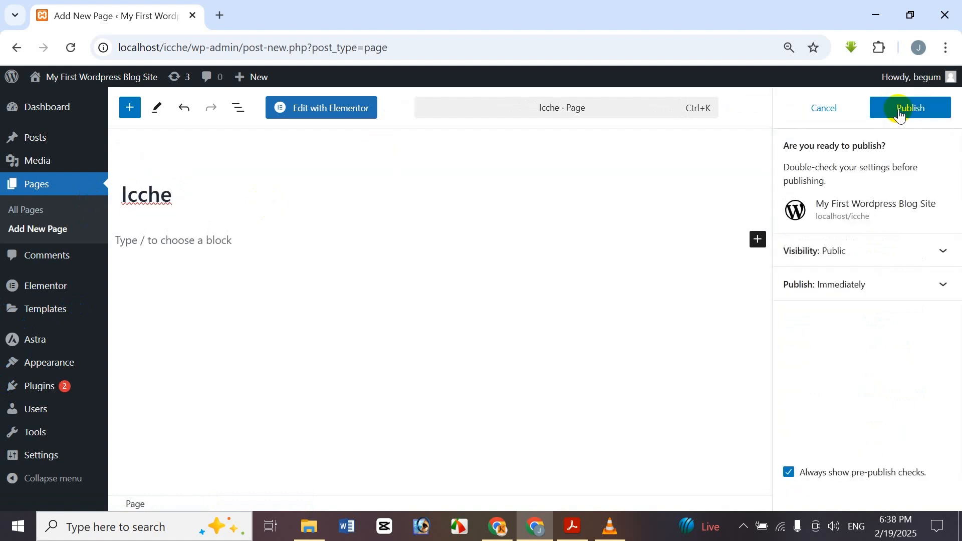
{"action": "left_click", "coordinate": [901, 112]}
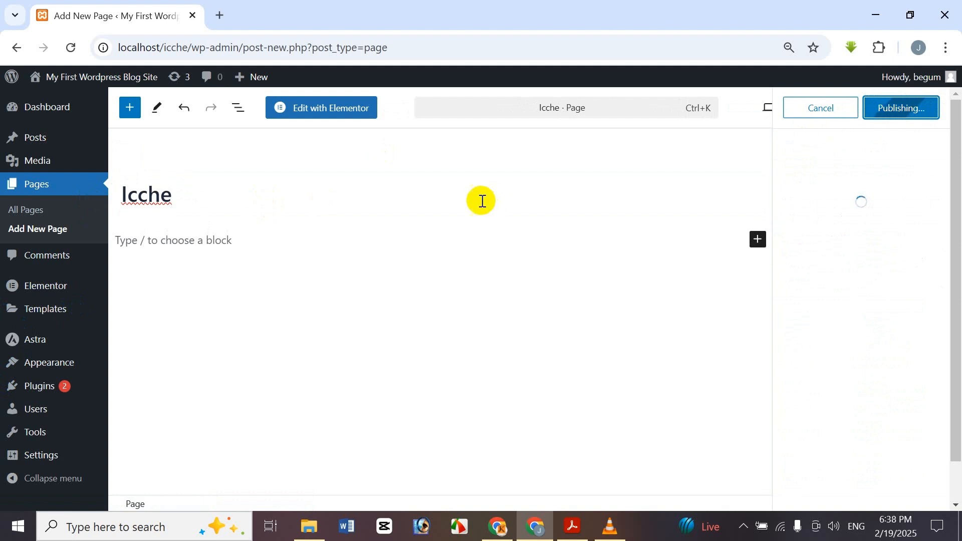
{"action": "left_click", "coordinate": [317, 109]}
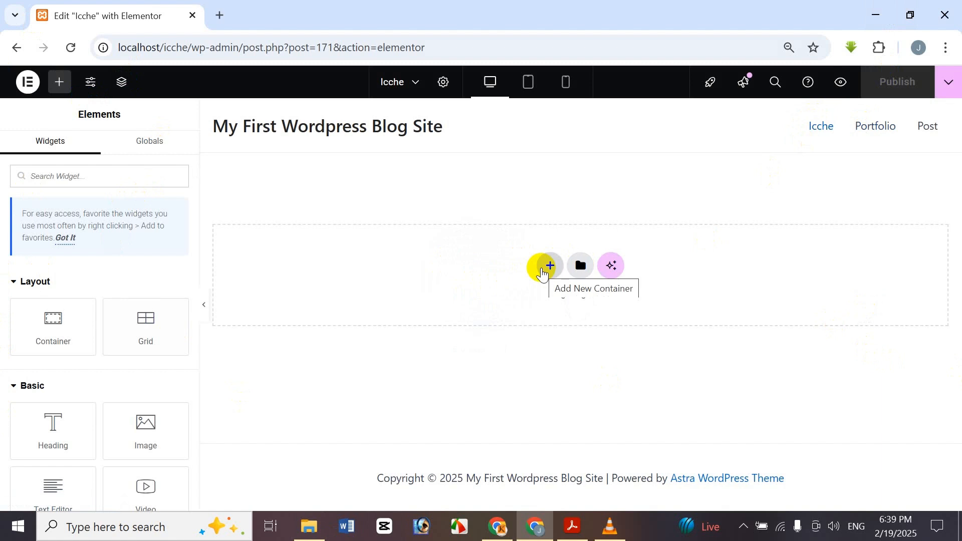
- Add a new single-column Flexbox container with downward direction to the empty page
{"action": "left_click", "coordinate": [541, 271]}
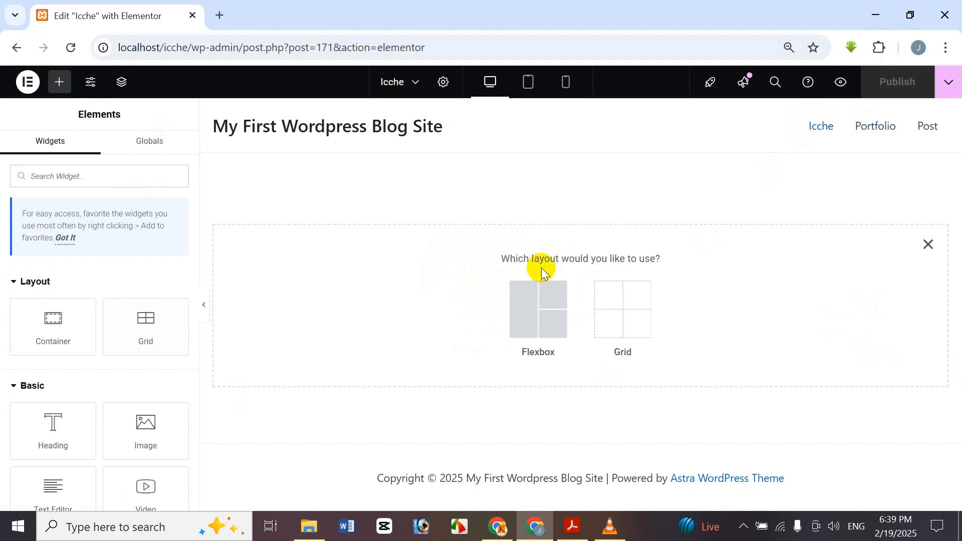
{"action": "left_click", "coordinate": [559, 318]}
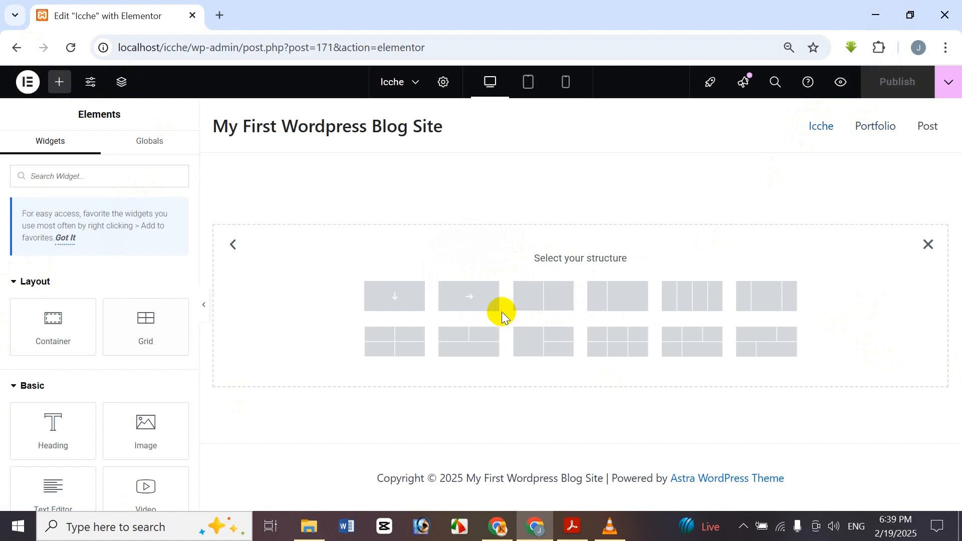
{"action": "left_click", "coordinate": [423, 294]}
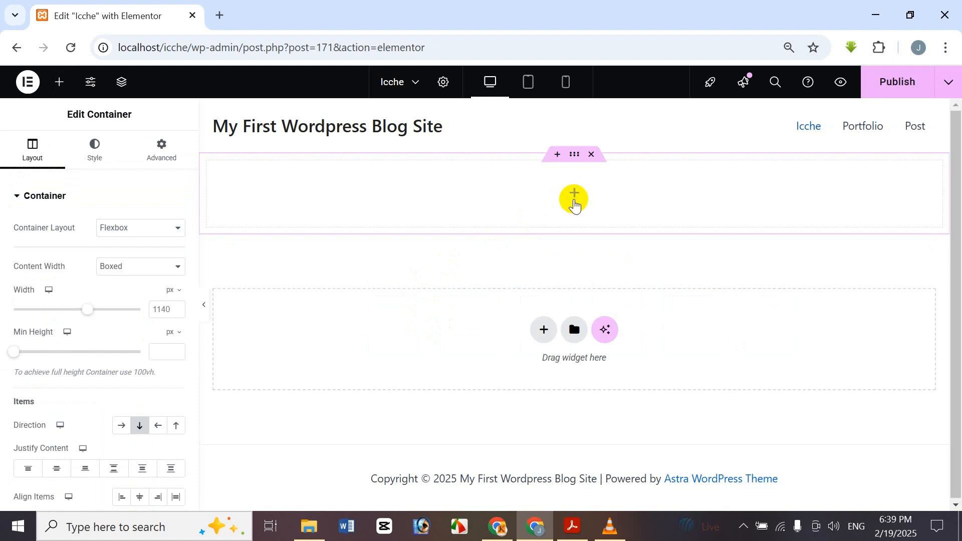
- Place a Pro Gallery widget inside the new container
{"action": "left_click", "coordinate": [574, 201]}
{"action": "scroll", "coordinate": [95, 321], "scroll_direction": "down", "scroll_amount": 5}
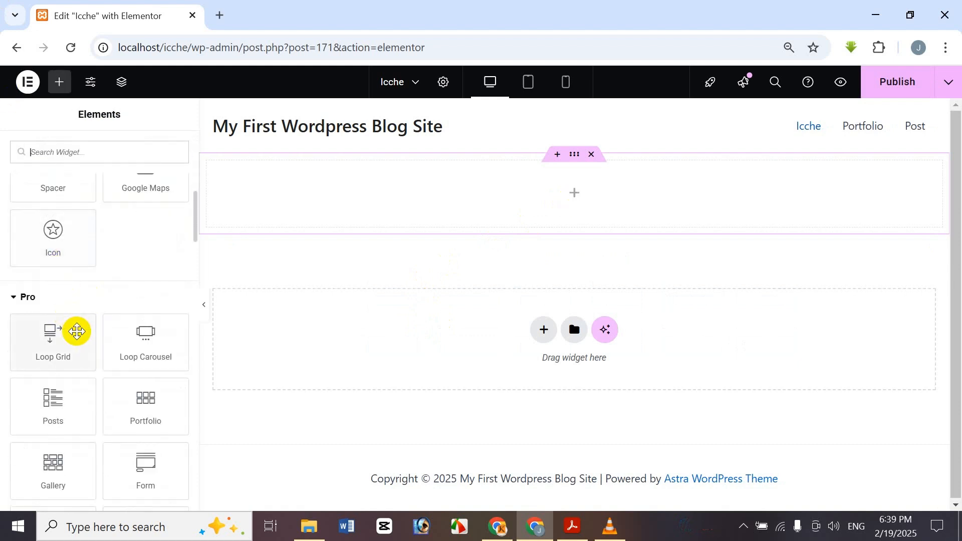
{"action": "scroll", "coordinate": [79, 326], "scroll_direction": "down", "scroll_amount": 1}
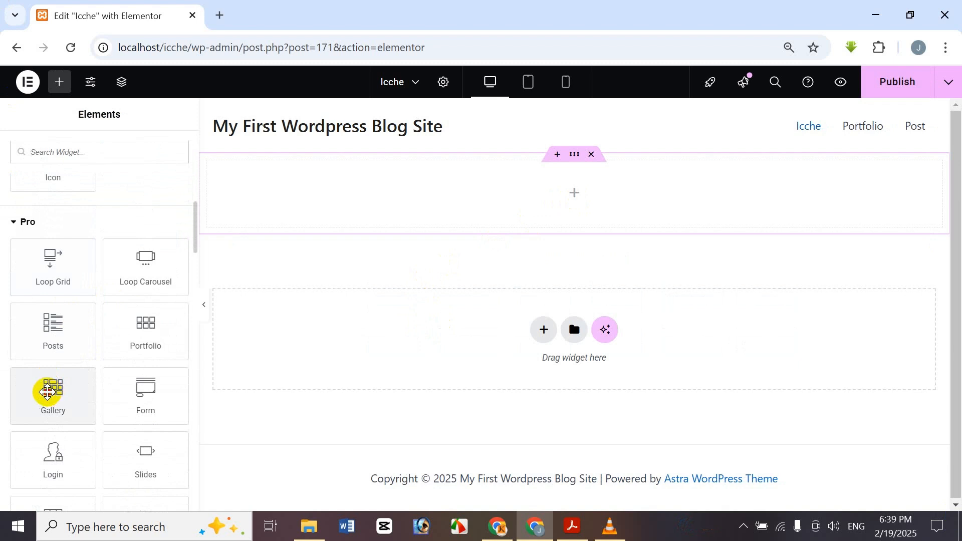
{"action": "left_click_drag", "start_coordinate": [48, 391], "coordinate": [403, 211]}
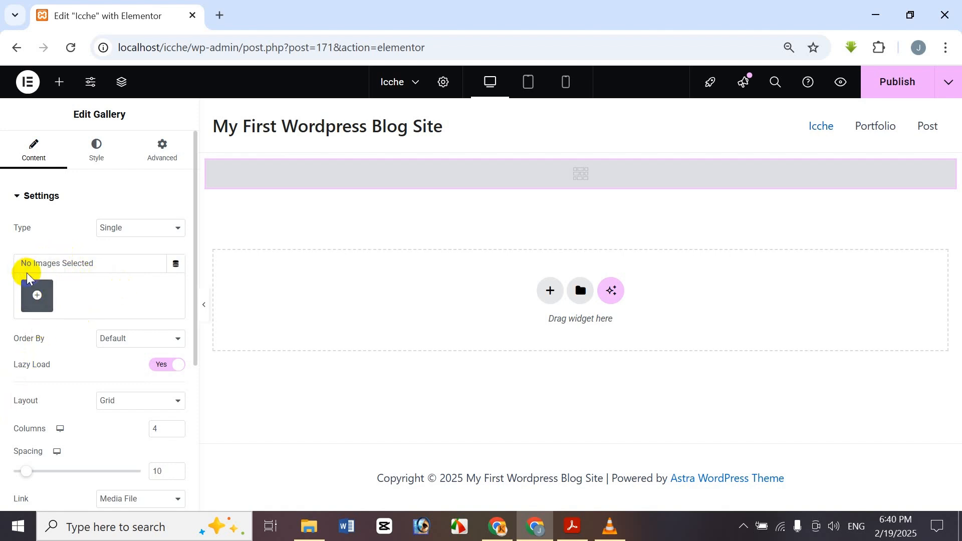
- Create a gallery from the fox, woman photographer and eye images in the media library and insert it into the widget
{"action": "left_click", "coordinate": [36, 298]}
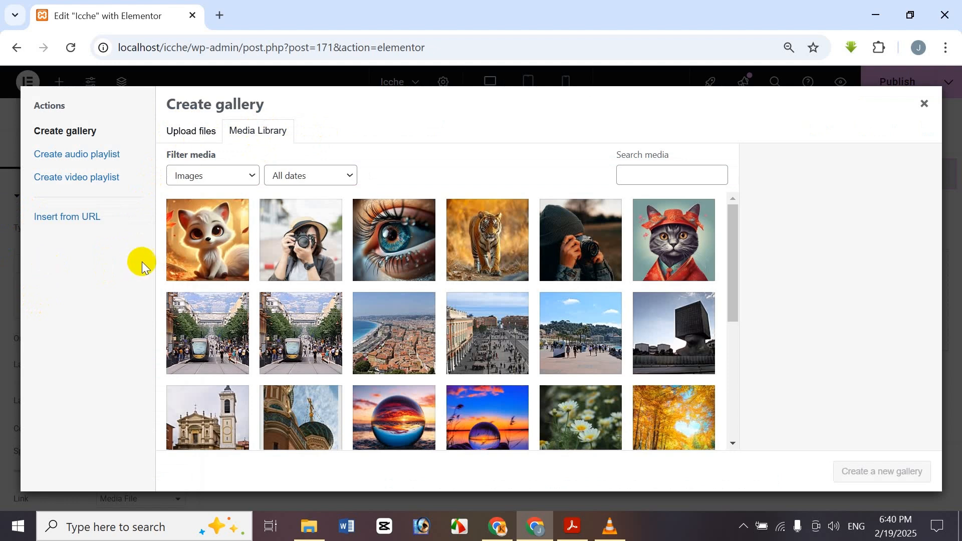
{"action": "left_click", "coordinate": [205, 230]}
{"action": "left_click", "coordinate": [307, 254]}
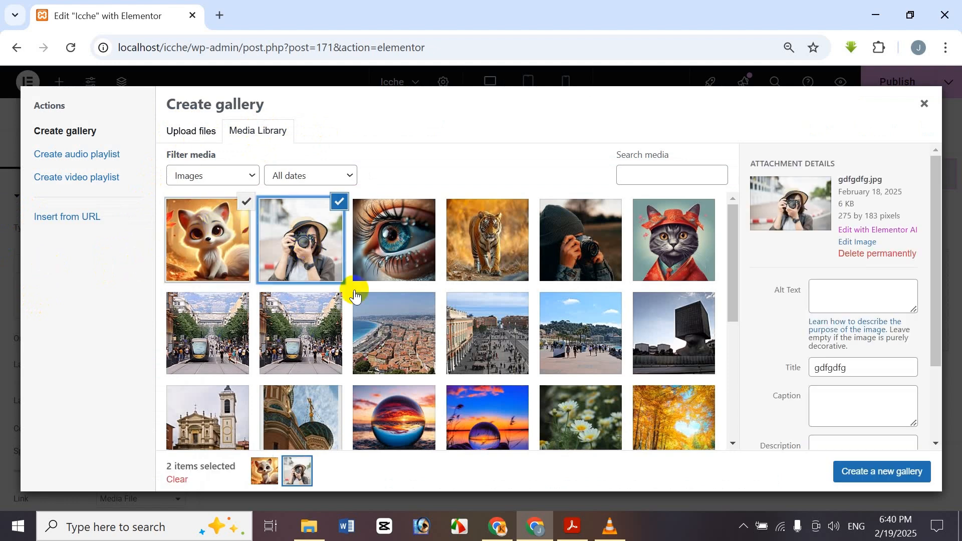
{"action": "left_click", "coordinate": [393, 245]}
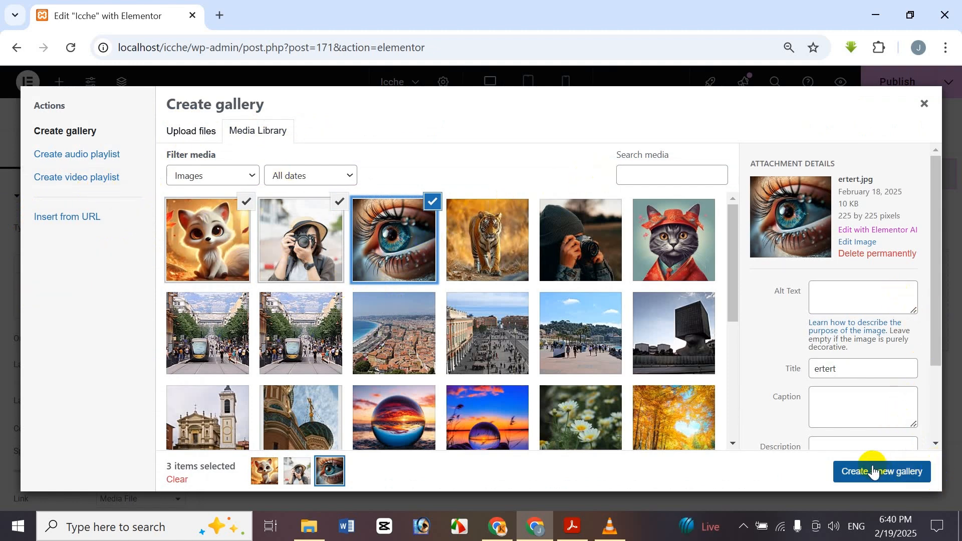
{"action": "left_click", "coordinate": [891, 481]}
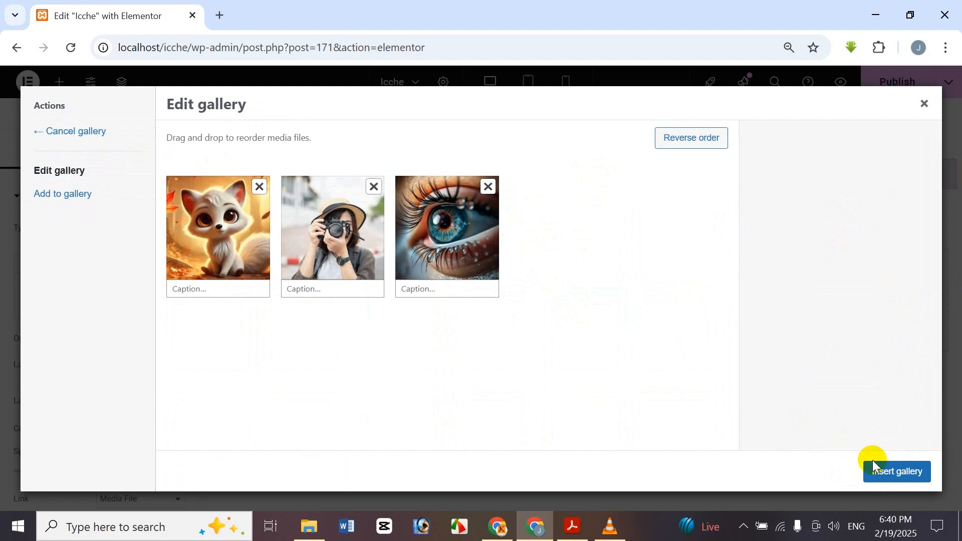
{"action": "left_click", "coordinate": [445, 256]}
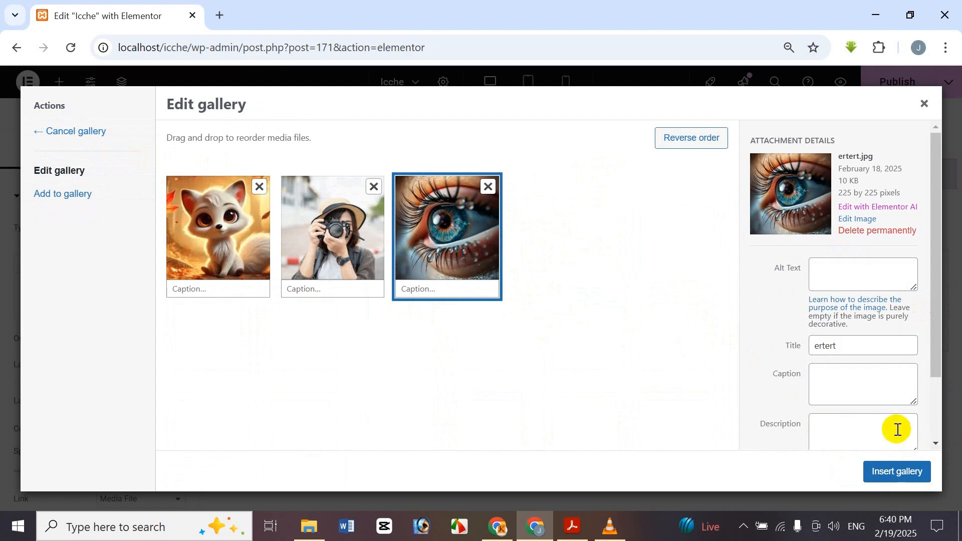
{"action": "left_click", "coordinate": [911, 480]}
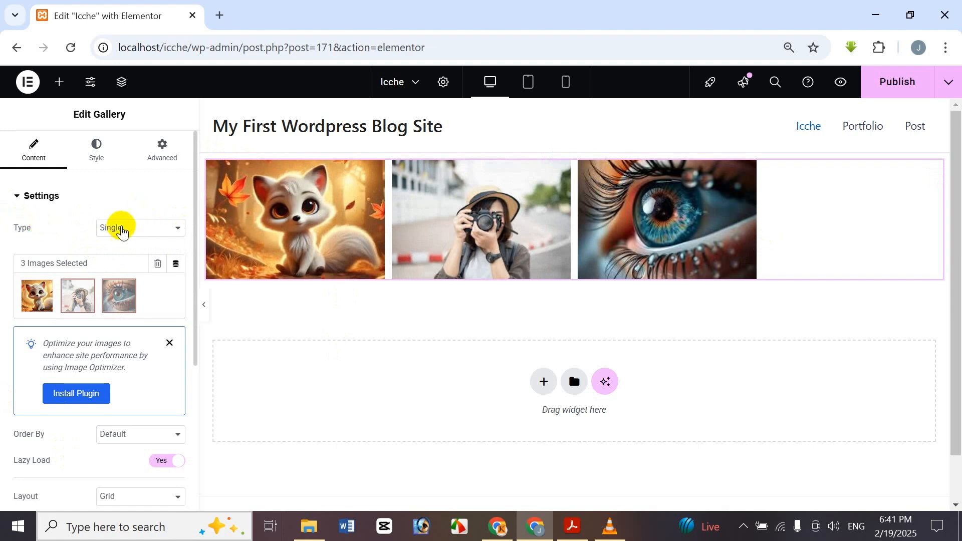
- Change the gallery type to Multiple and title its first gallery "Icche"
{"action": "left_click", "coordinate": [171, 229]}
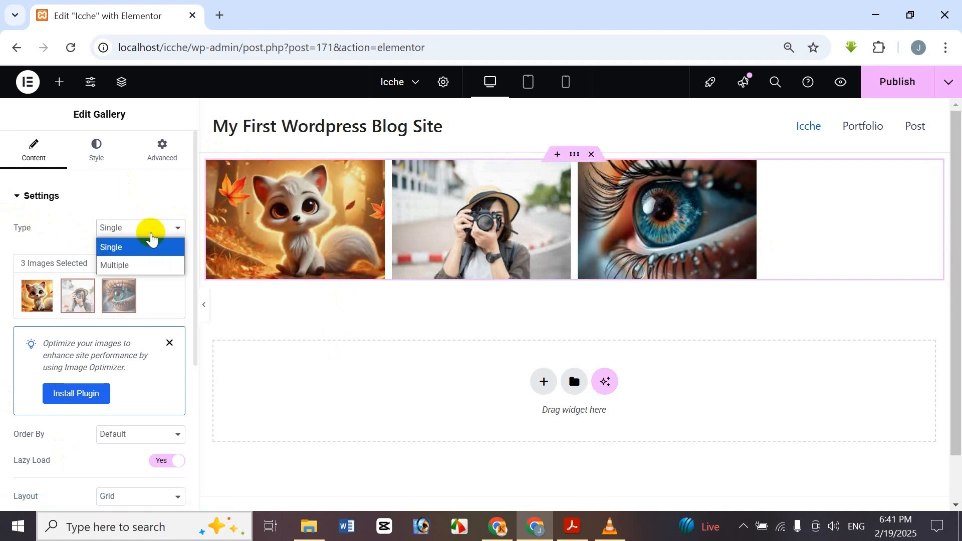
{"action": "left_click", "coordinate": [157, 264]}
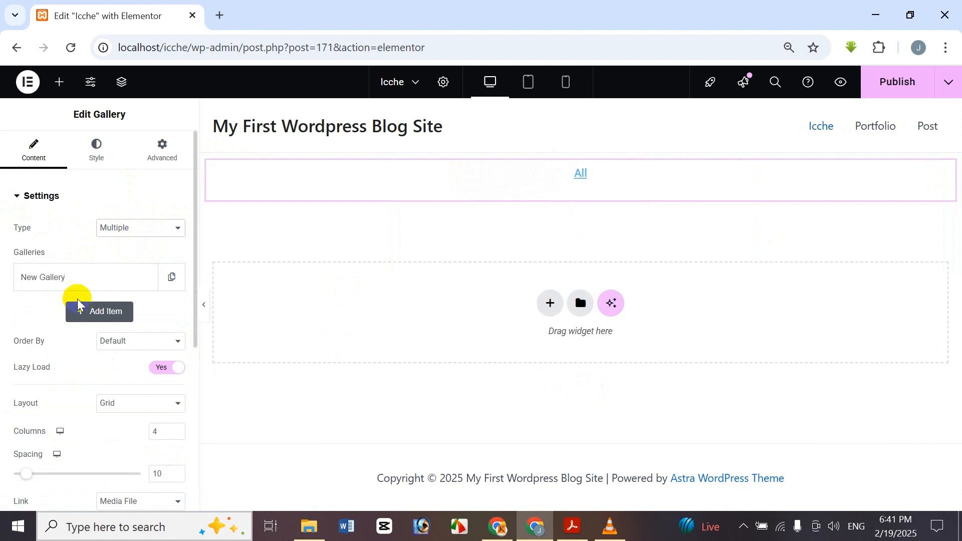
{"action": "left_click", "coordinate": [91, 279]}
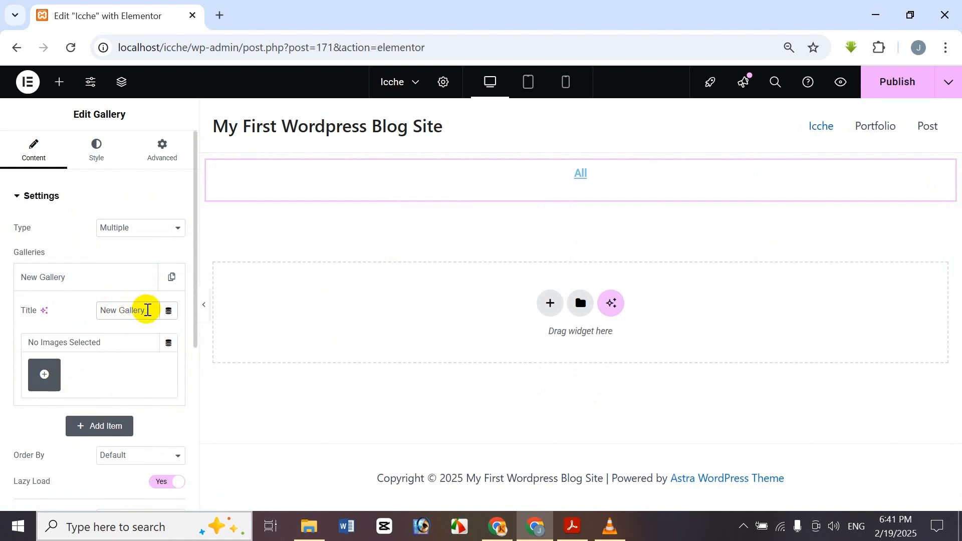
{"action": "left_click_drag", "start_coordinate": [148, 310], "coordinate": [34, 309]}
{"action": "type", "text": "Icche"}
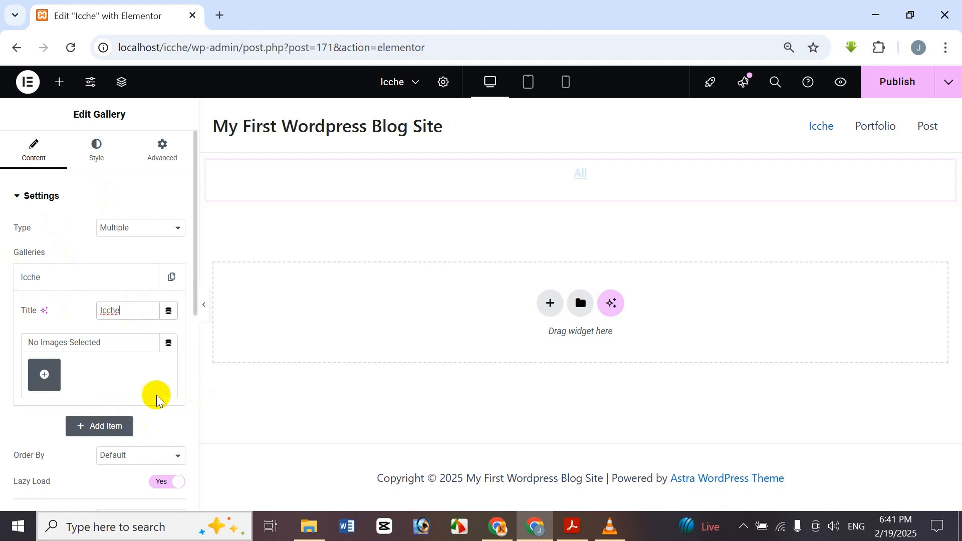
- Create a new gallery for the Icche item from the fox, woman photographer, eye and tiger images
{"action": "left_click", "coordinate": [50, 379]}
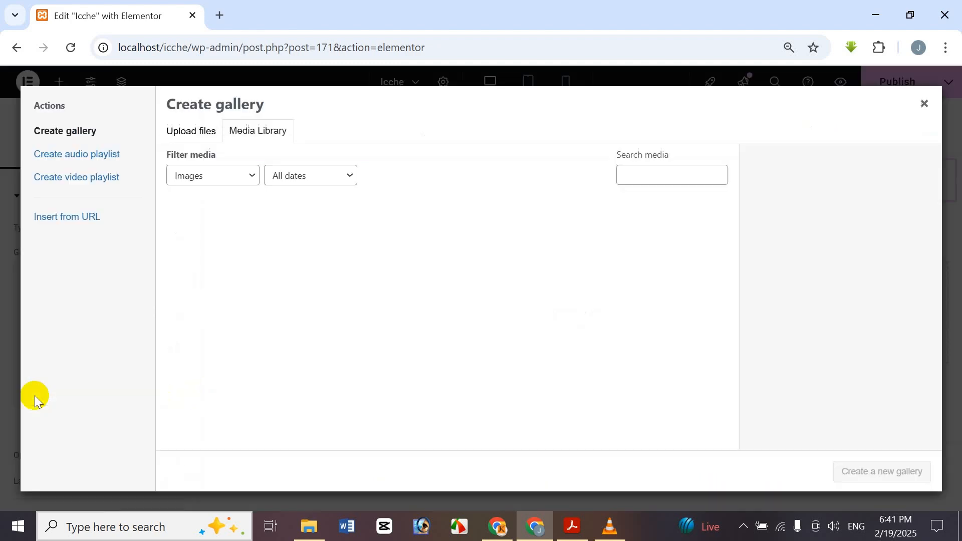
{"action": "left_click", "coordinate": [217, 221]}
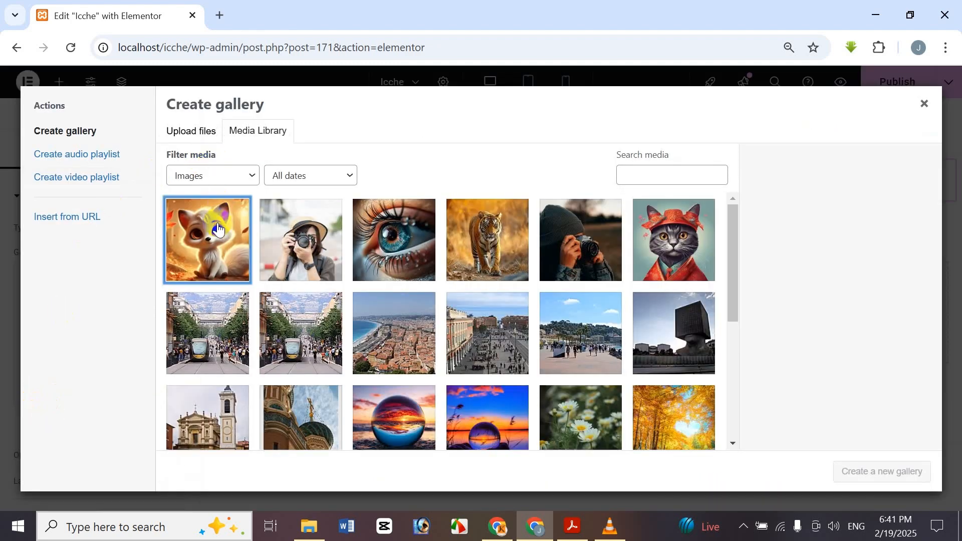
{"action": "left_click", "coordinate": [330, 243]}
{"action": "left_click", "coordinate": [379, 235]}
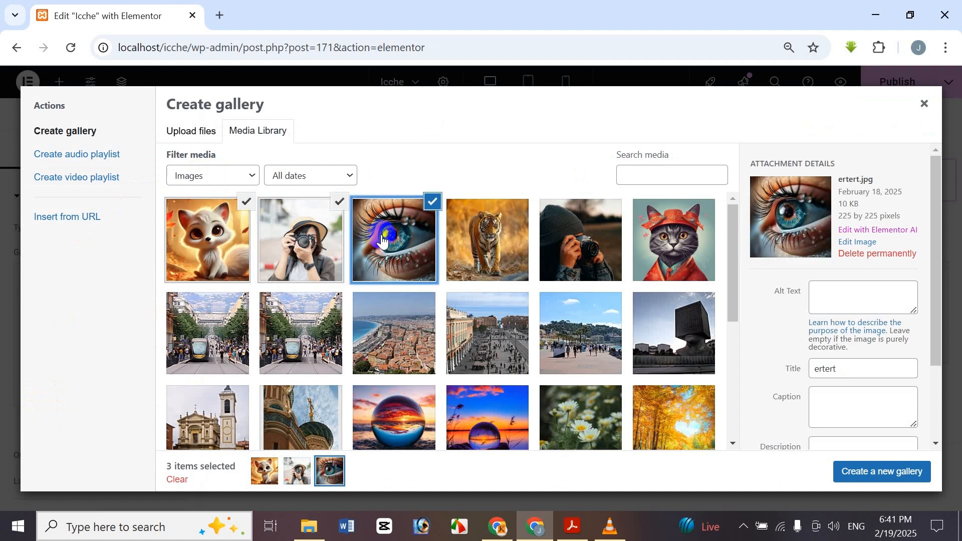
{"action": "left_click", "coordinate": [507, 234]}
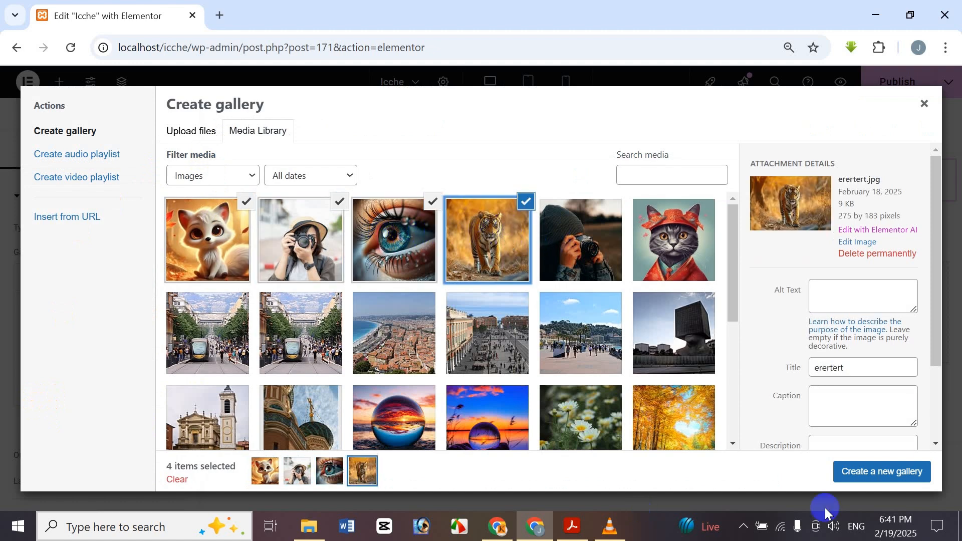
{"action": "left_click", "coordinate": [914, 480]}
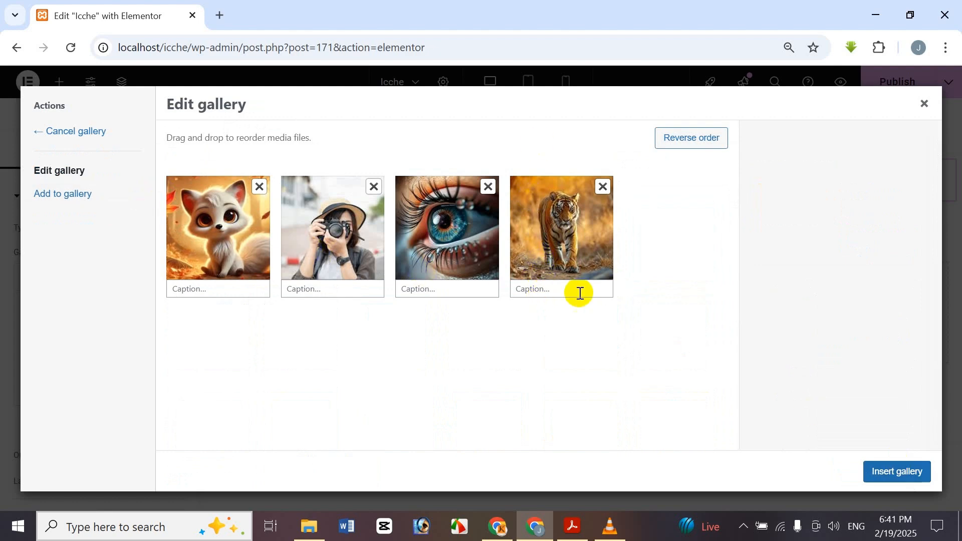
- Give the fox image the caption "ghgfh" and fill in a placeholder description
{"action": "left_click", "coordinate": [256, 260]}
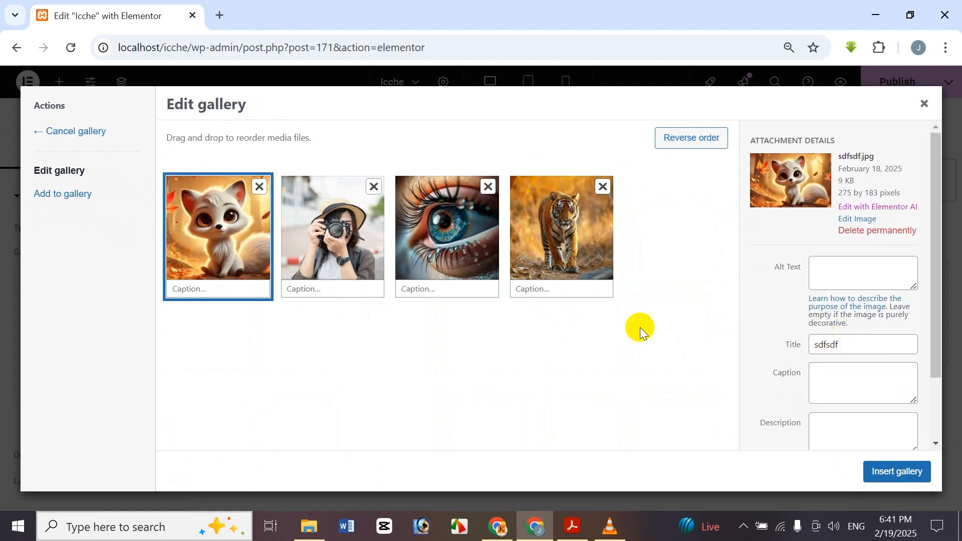
{"action": "scroll", "coordinate": [797, 343], "scroll_direction": "down", "scroll_amount": 3}
{"action": "left_click", "coordinate": [824, 317]}
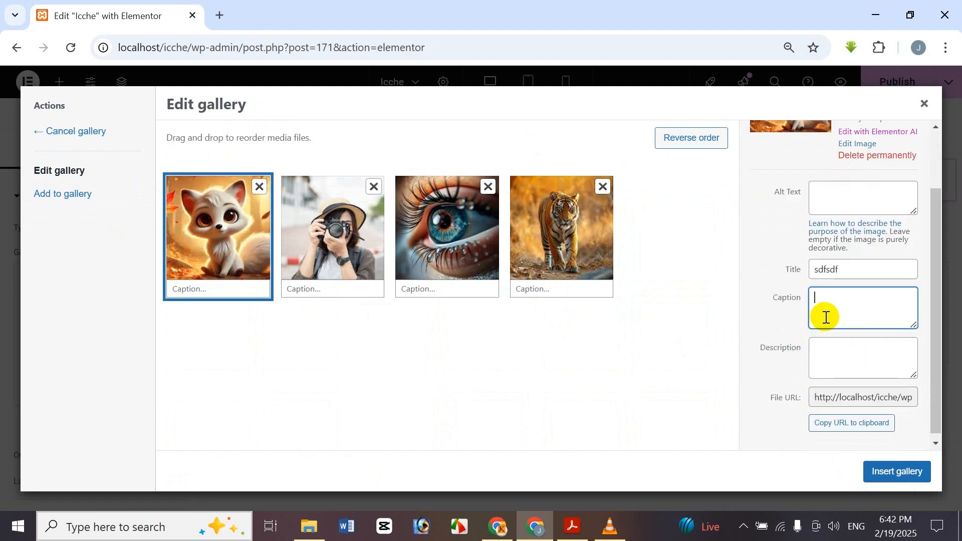
{"action": "type", "text": "ghgfh"}
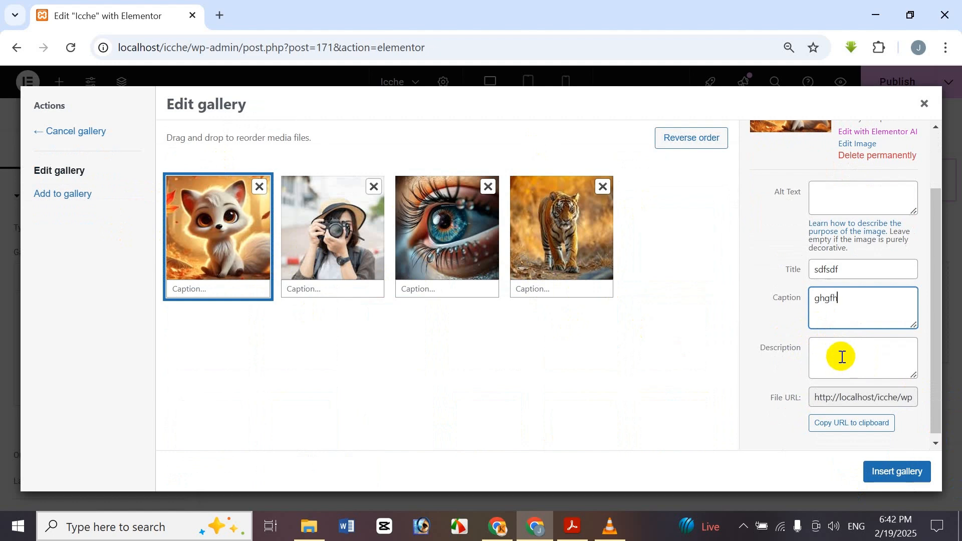
{"action": "left_click", "coordinate": [841, 357]}
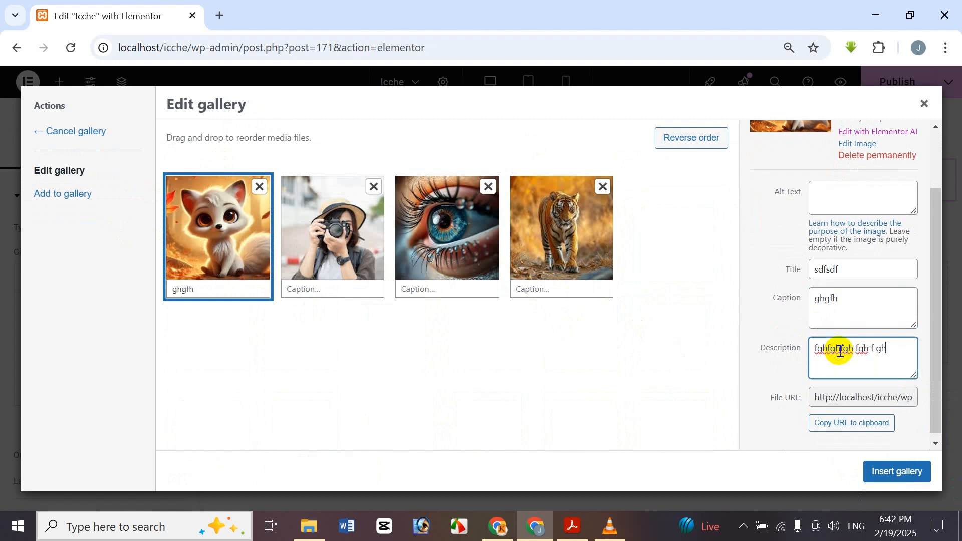
- Give the woman photographer image the caption "gfhfghfgh" and fill in a placeholder description
{"action": "left_click", "coordinate": [340, 243]}
{"action": "left_click", "coordinate": [859, 320]}
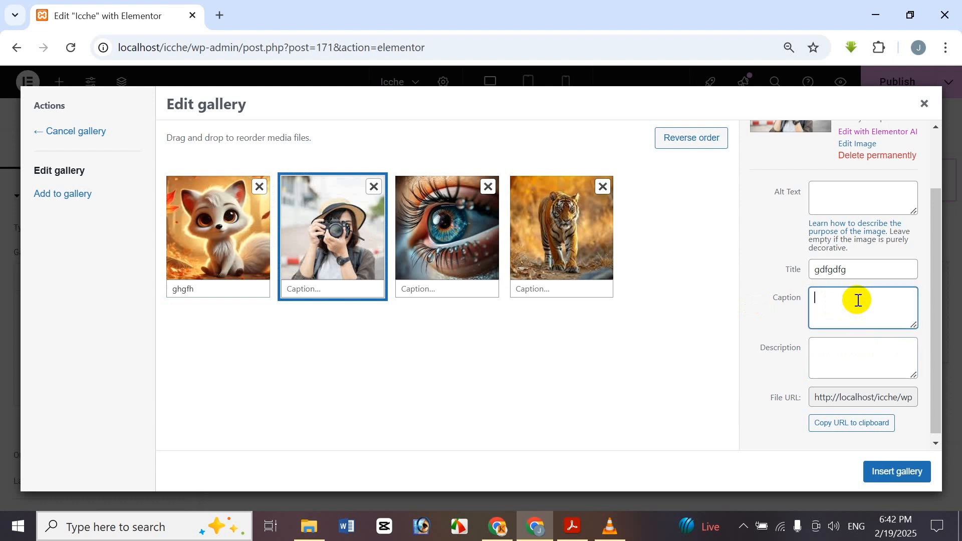
{"action": "type", "text": "gfhfghfgh"}
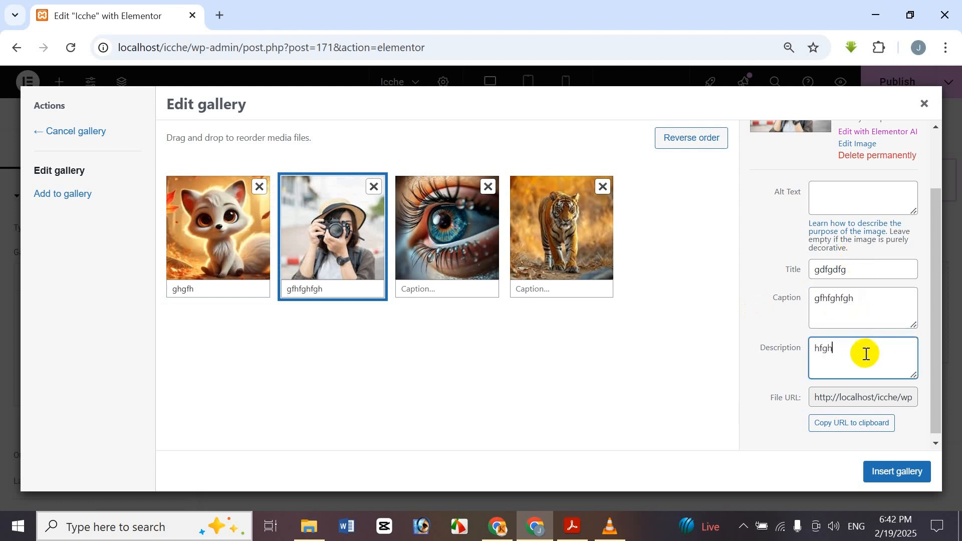
{"action": "type", "text": "fghfghfghfgh"}
- Give the eye image the caption "fghfghfg" and the description "fghfghfgh"
{"action": "left_click", "coordinate": [471, 233]}
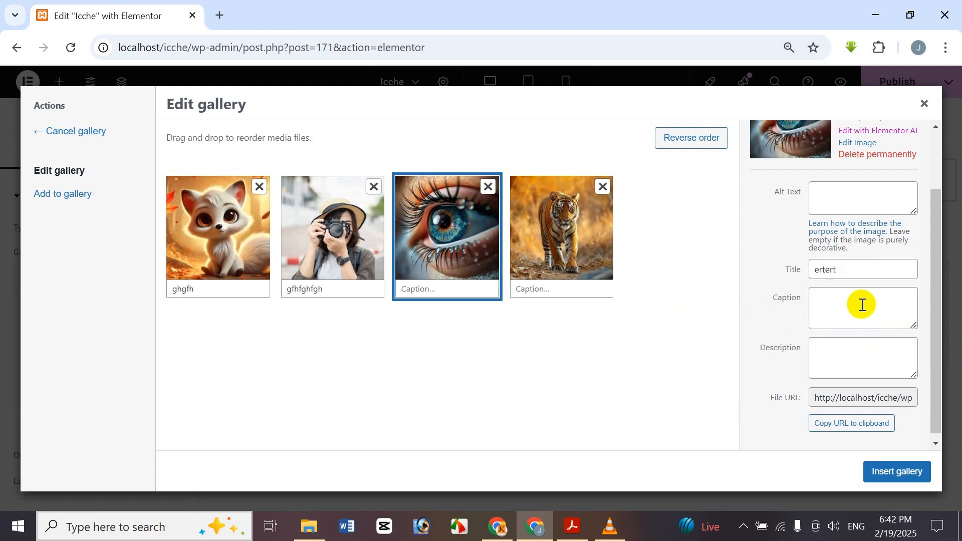
{"action": "left_click", "coordinate": [862, 305]}
{"action": "type", "text": "fghfghfg"}
{"action": "left_click", "coordinate": [851, 357]}
{"action": "type", "text": "fghfghfgh"}
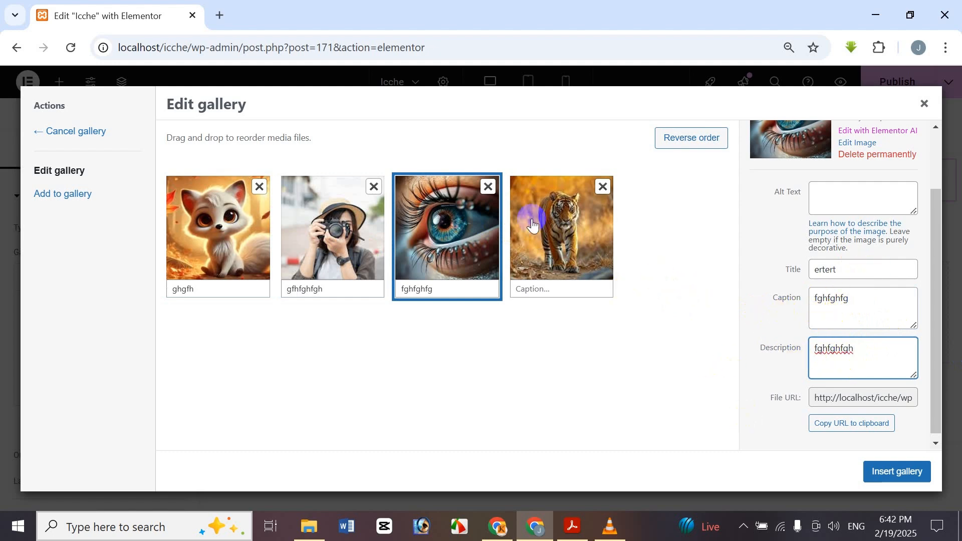
- Give the tiger image the caption "hfghfgh" and the description "fghfghfgh", and insert the gallery into the page
{"action": "left_click", "coordinate": [583, 250]}
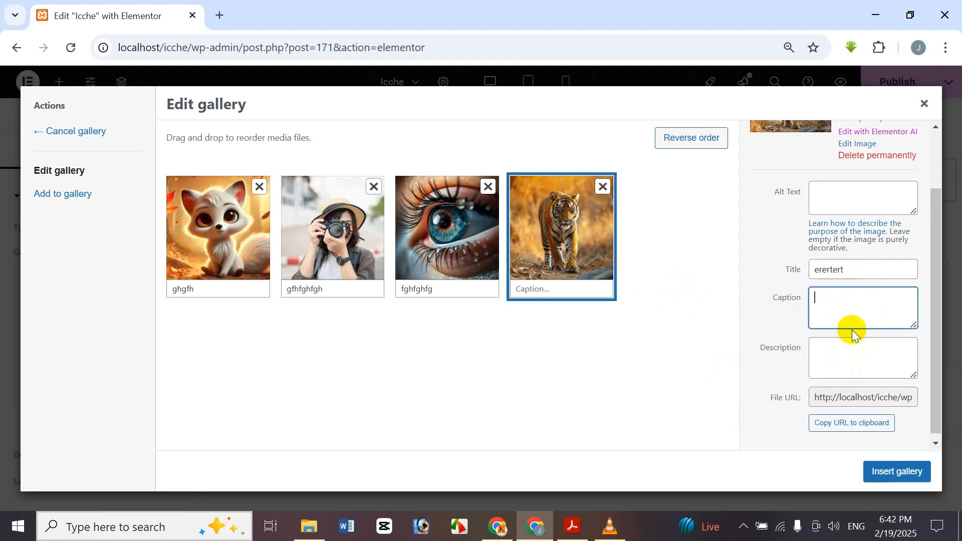
{"action": "type", "text": "hfghfgh"}
{"action": "left_click", "coordinate": [850, 345]}
{"action": "type", "text": "fghfghfgh"}
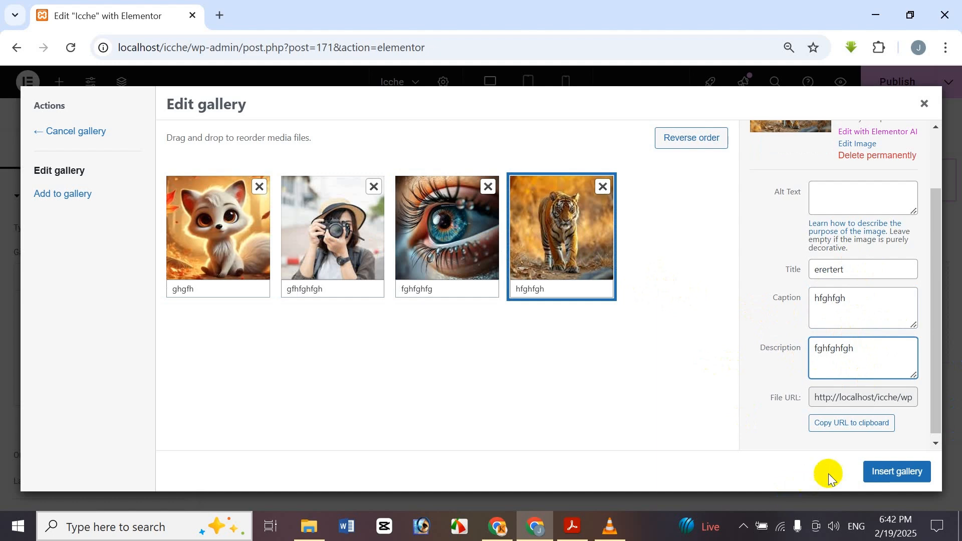
{"action": "left_click", "coordinate": [901, 471]}
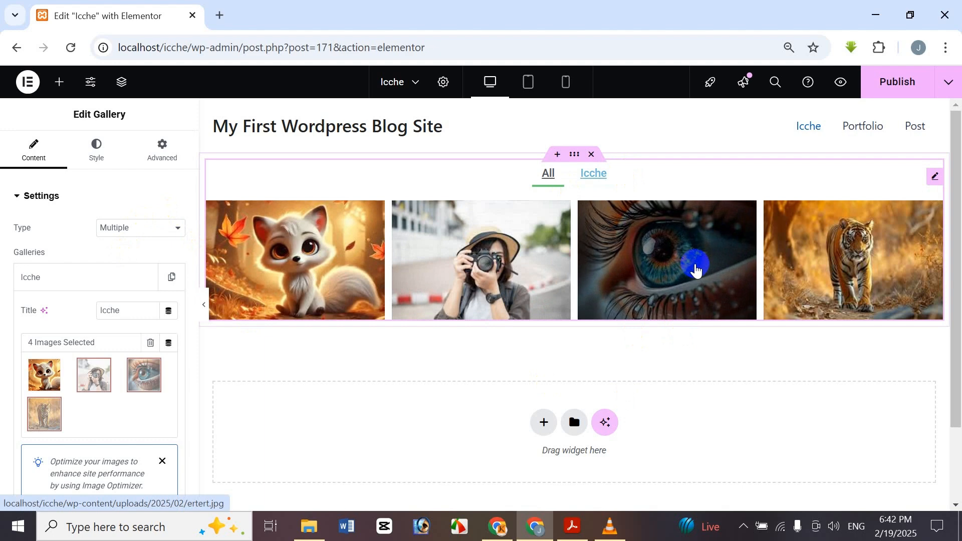
- Preview the gallery filtered by Icche and by All on the page
{"action": "left_click", "coordinate": [581, 176]}
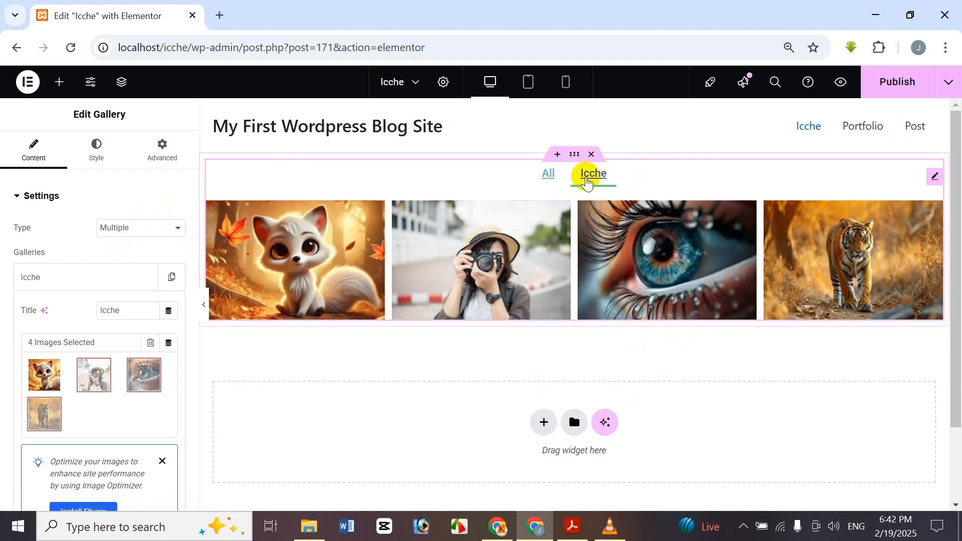
{"action": "left_click", "coordinate": [549, 173]}
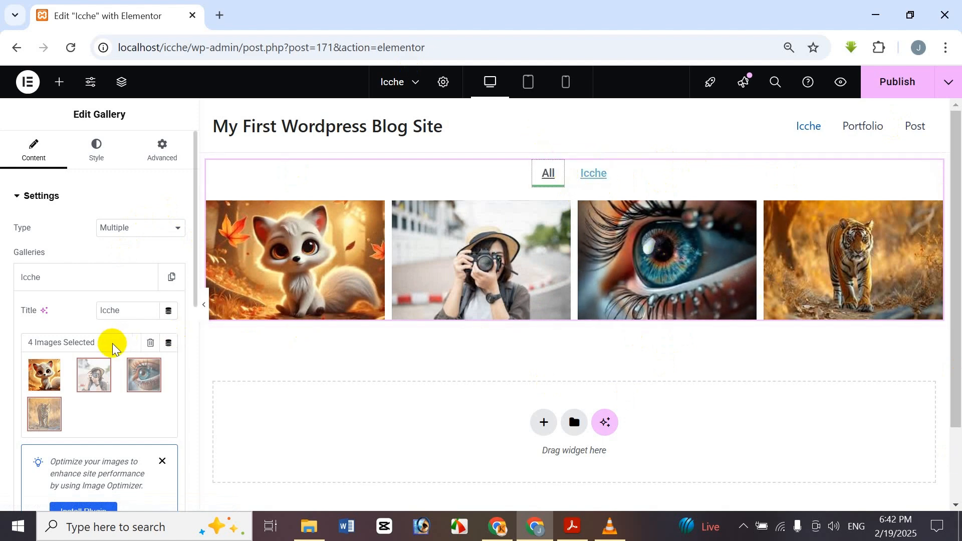
{"action": "scroll", "coordinate": [112, 346], "scroll_direction": "down", "scroll_amount": 1}
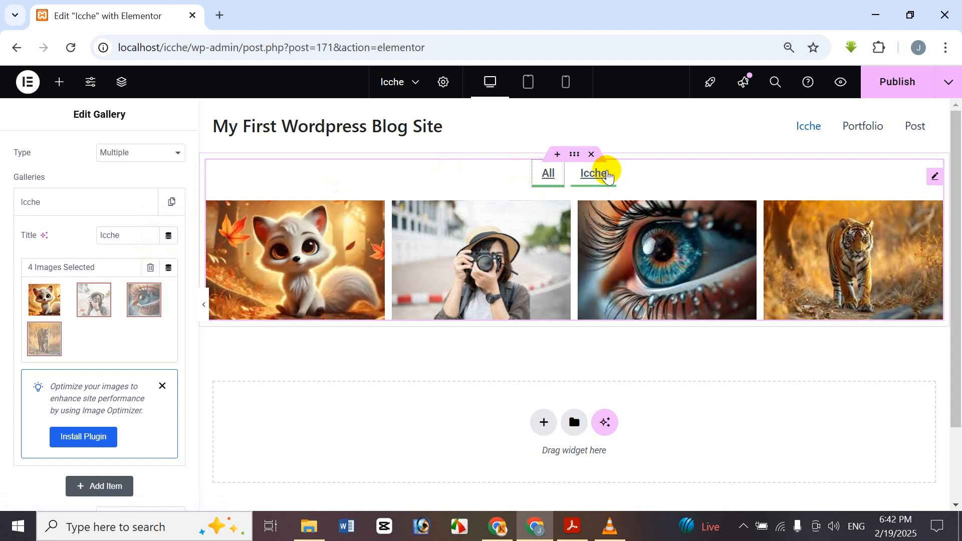
- Examine the dynamic tag options offered for the Icche gallery's title and for its images
{"action": "left_click", "coordinate": [175, 241]}
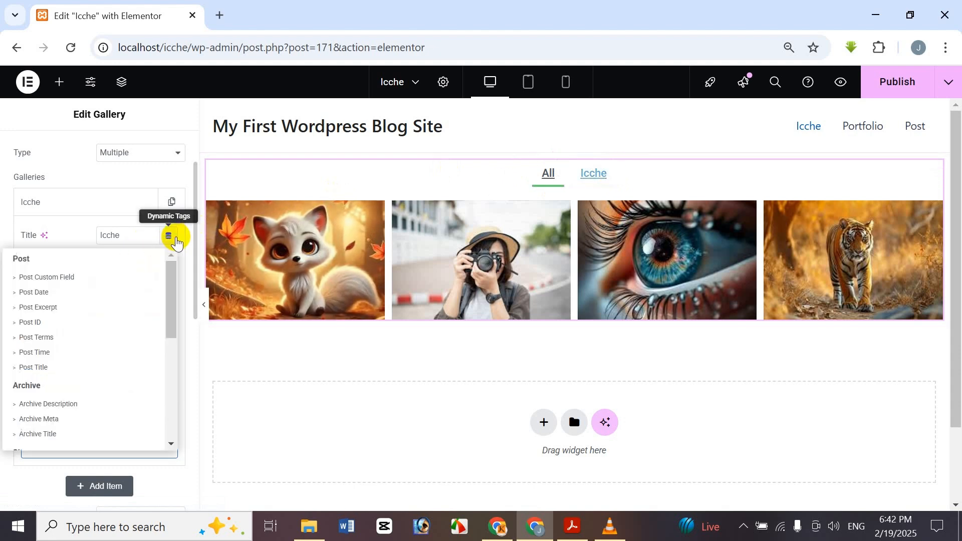
{"action": "left_click", "coordinate": [161, 158]}
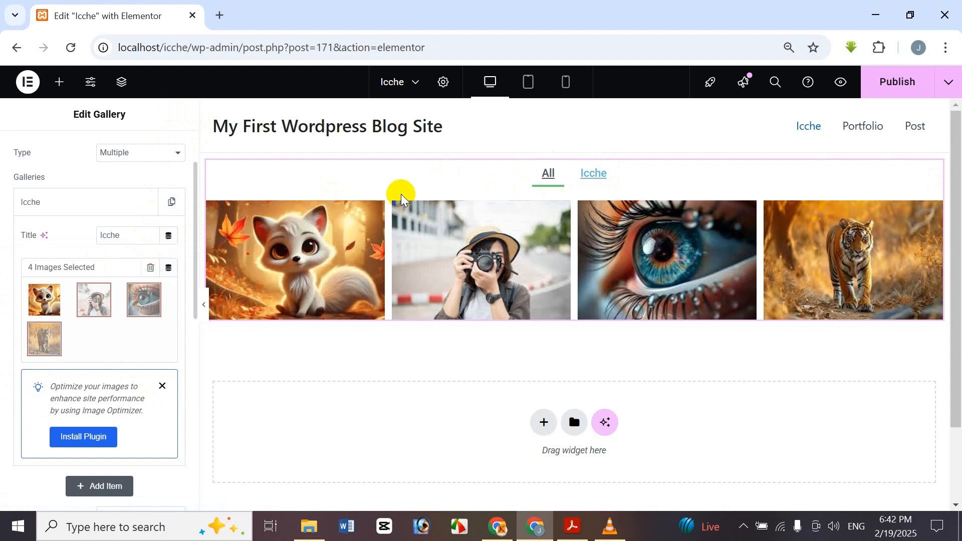
{"action": "left_click", "coordinate": [168, 267]}
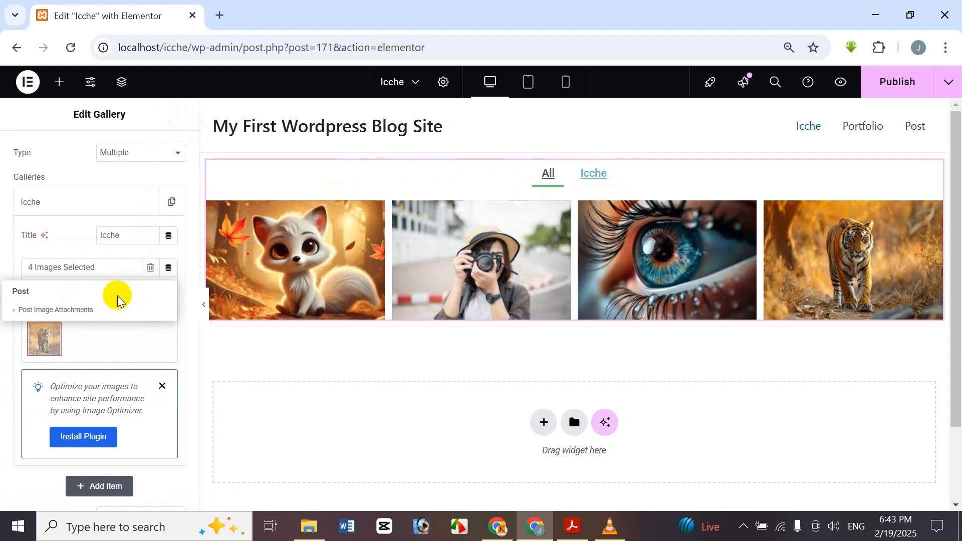
{"action": "left_click", "coordinate": [175, 115]}
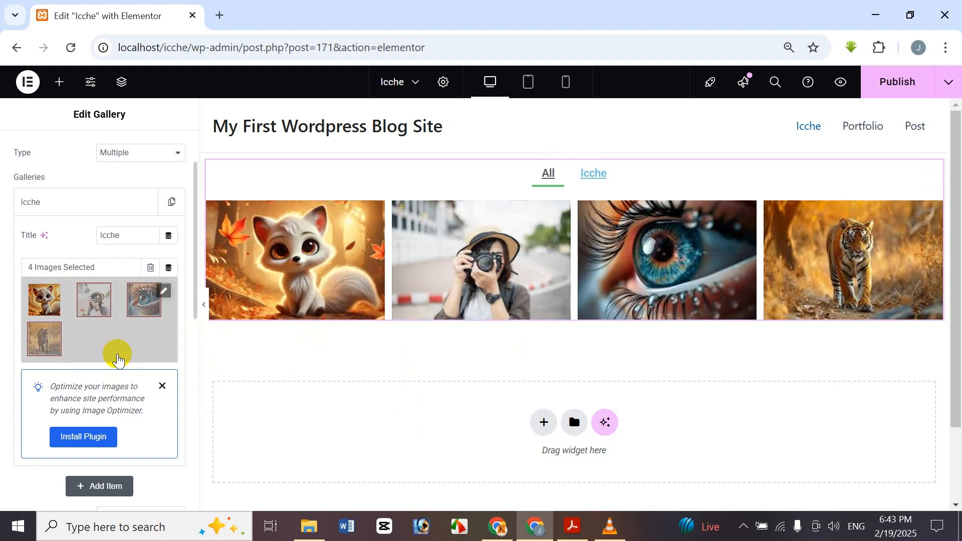
{"action": "scroll", "coordinate": [118, 360], "scroll_direction": "down", "scroll_amount": 2}
{"action": "scroll", "coordinate": [120, 396], "scroll_direction": "up", "scroll_amount": 2}
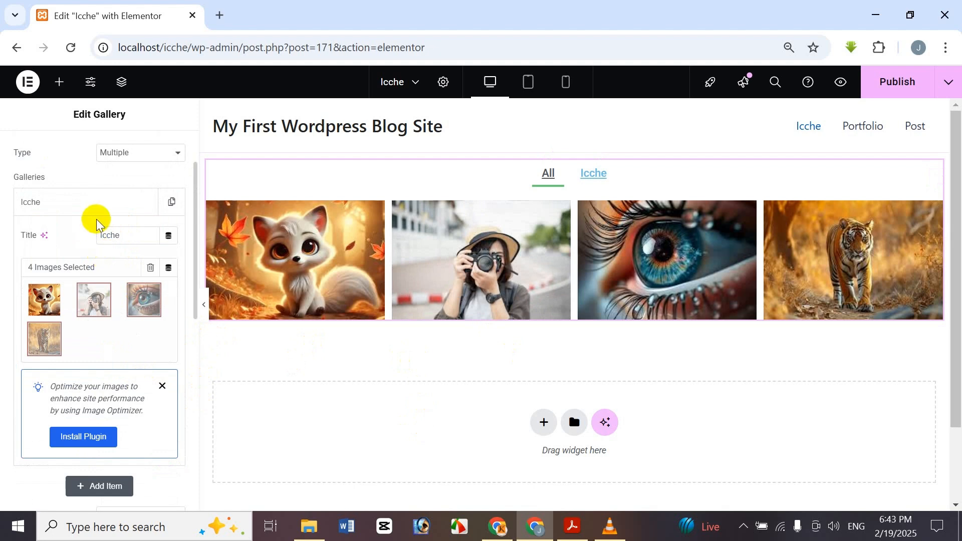
- Add a second gallery item to the widget and title it BTS
{"action": "left_click", "coordinate": [106, 490]}
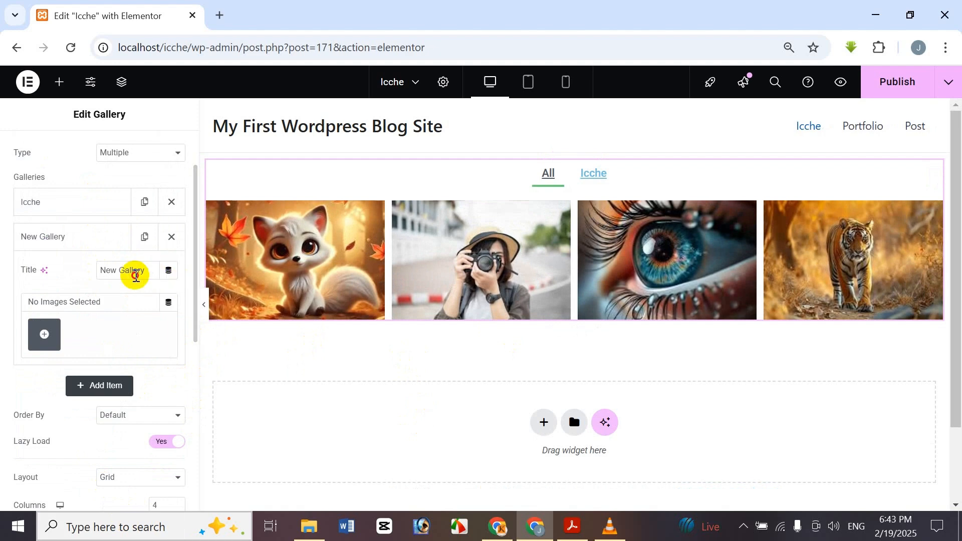
{"action": "triple_click", "coordinate": [134, 271]}
{"action": "type", "text": "BTWS"}
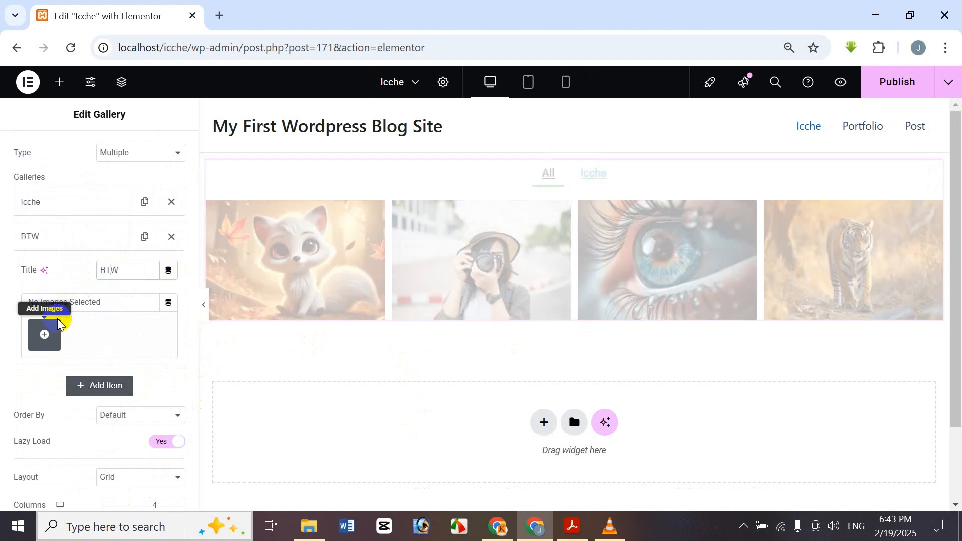
{"action": "key", "text": "BackSpace"}
{"action": "key", "text": "BackSpace"}
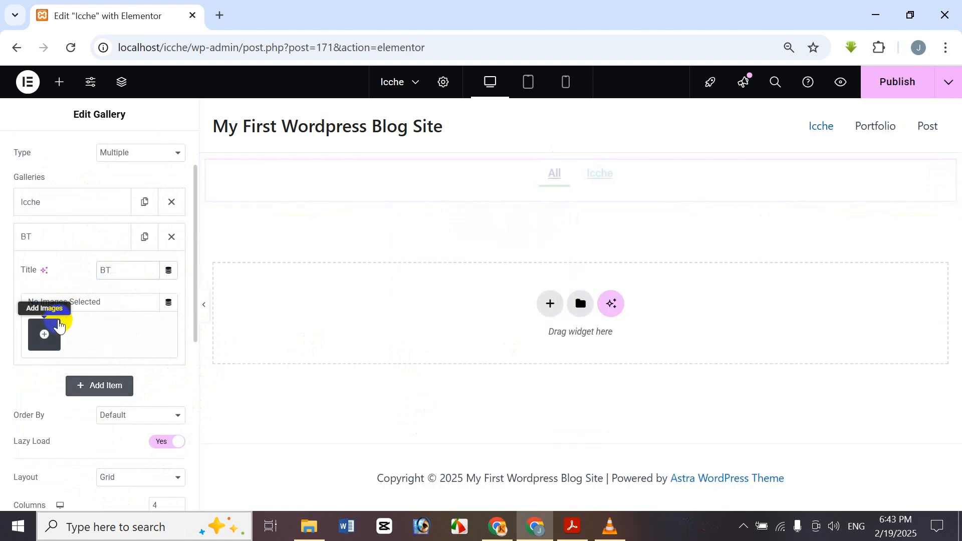
{"action": "type", "text": "S"}
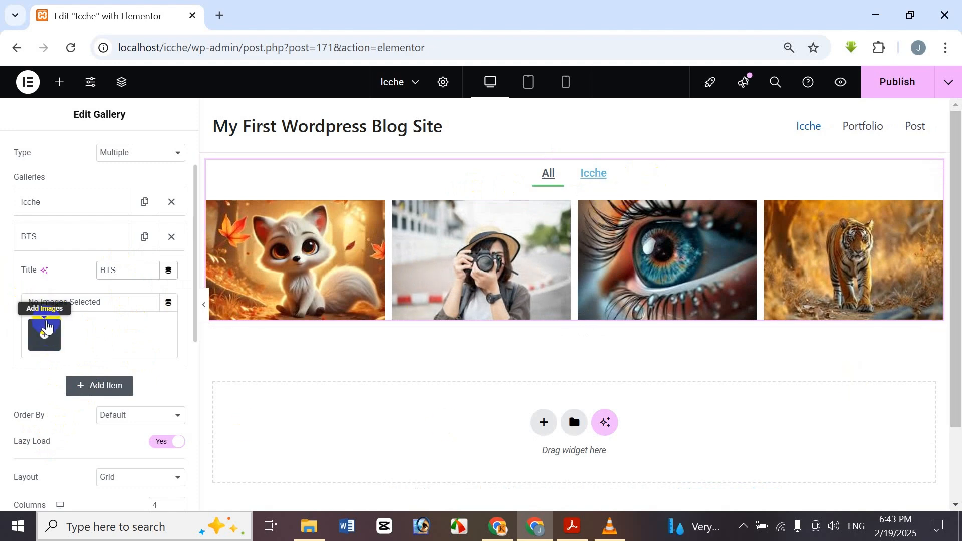
- Create the BTS gallery from three media library images: the photographer in a beanie, the cat in a red hat and the first tram street photo
{"action": "left_click", "coordinate": [43, 320]}
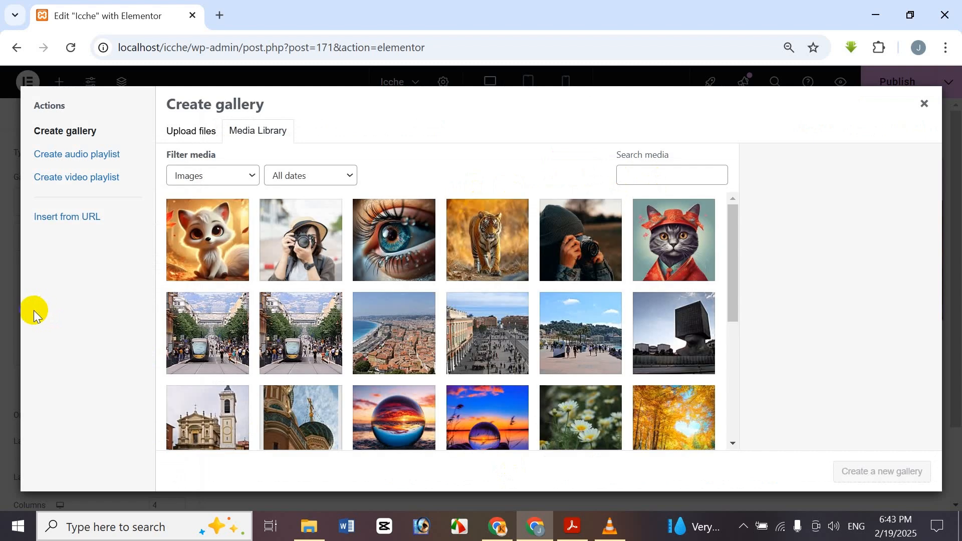
{"action": "left_click", "coordinate": [571, 265]}
{"action": "left_click", "coordinate": [684, 236]}
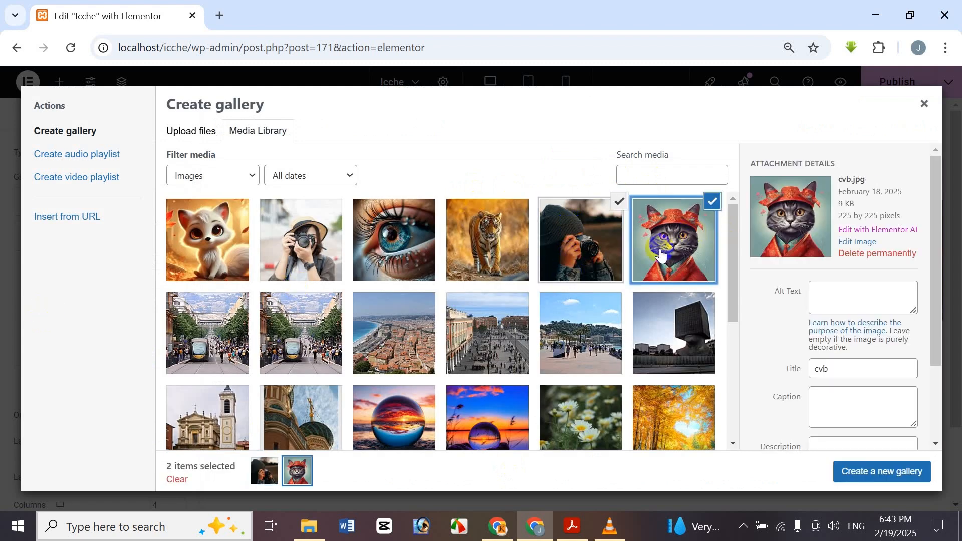
{"action": "left_click", "coordinate": [211, 333]}
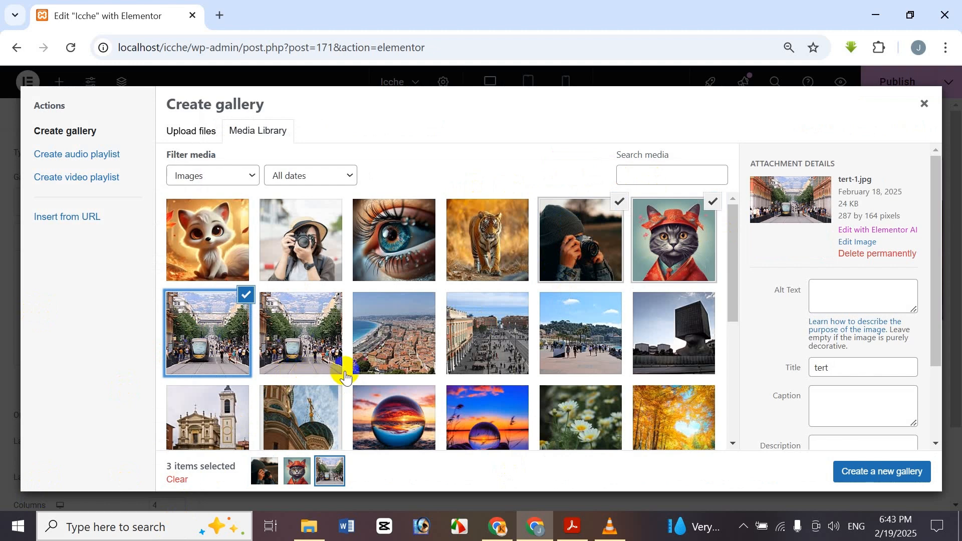
{"action": "left_click", "coordinate": [847, 472]}
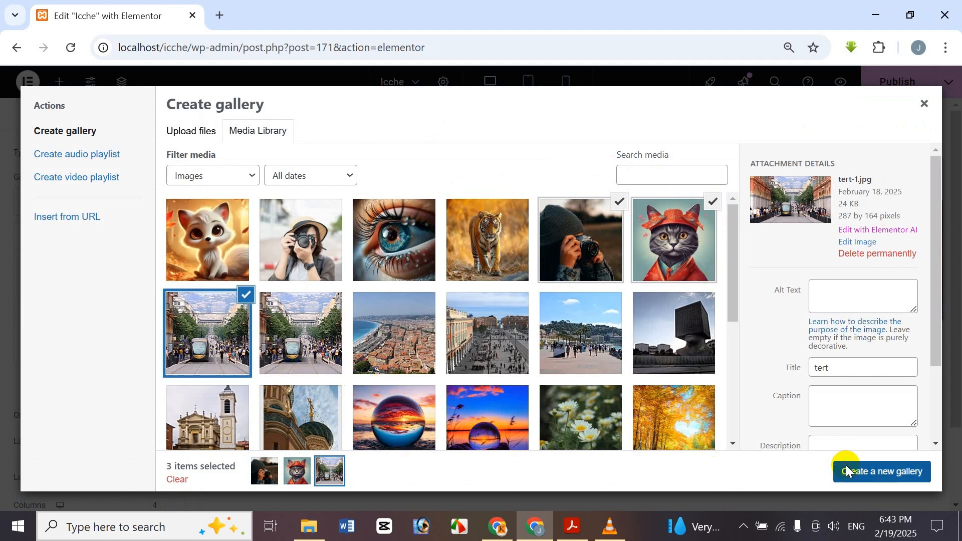
- Give the tram street image the caption "ryry" and the description "trytyrty"
{"action": "left_click", "coordinate": [417, 242]}
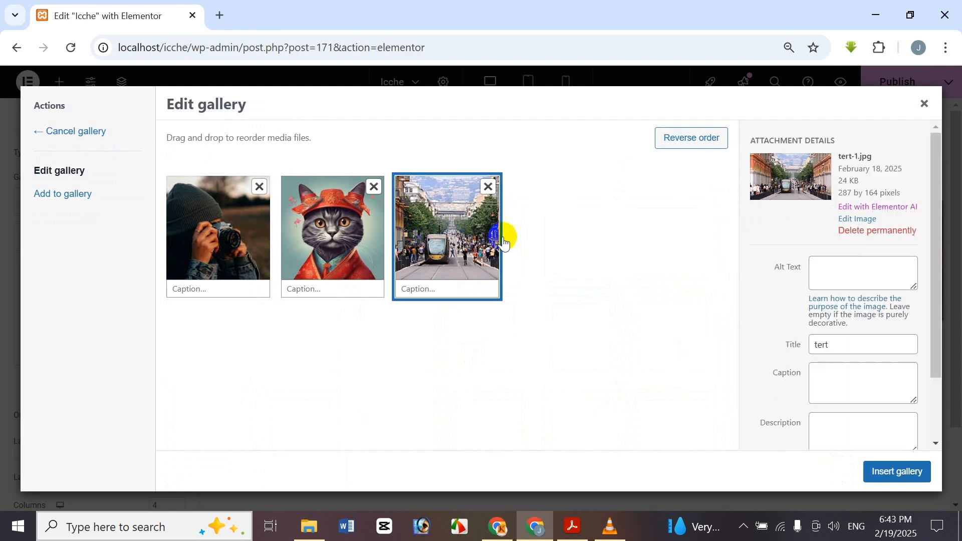
{"action": "scroll", "coordinate": [918, 279], "scroll_direction": "down", "scroll_amount": 1}
{"action": "left_click", "coordinate": [880, 296]}
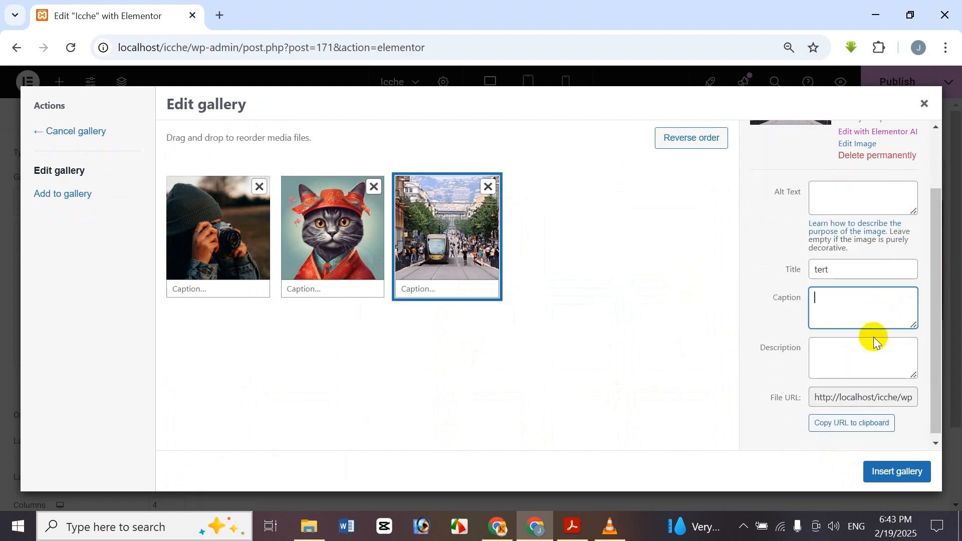
{"action": "type", "text": "ryry"}
{"action": "left_click", "coordinate": [839, 350]}
{"action": "type", "text": "trytyrty"}
- Give the cat image the caption "rtyrty" and the description "rtyrty"
{"action": "left_click", "coordinate": [333, 228]}
{"action": "left_click", "coordinate": [870, 315]}
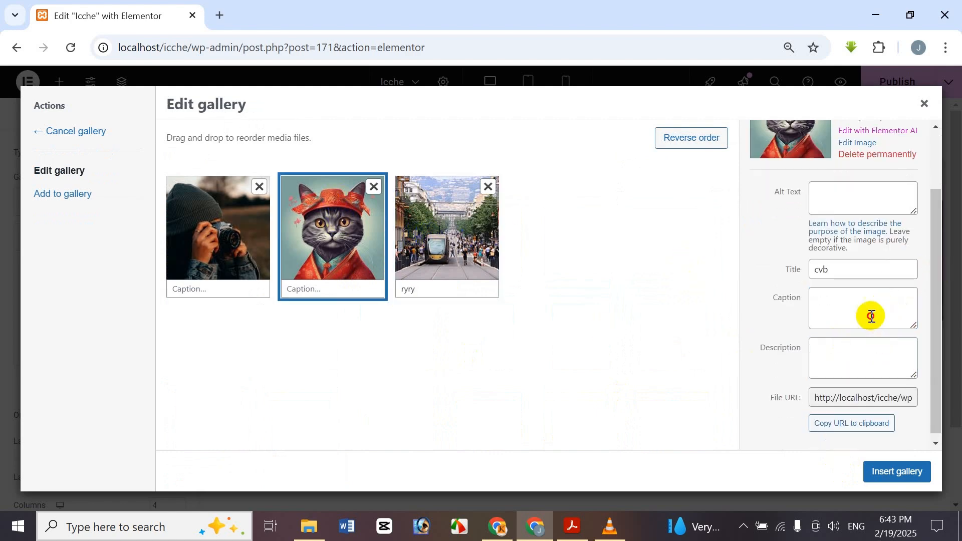
{"action": "type", "text": "rtyrty"}
{"action": "left_click", "coordinate": [851, 367]}
{"action": "type", "text": "rtyrty"}
- Give the beanie photographer image the caption "wqeqwe" and the description "hghfghfghsd", and insert the gallery into the page
{"action": "left_click", "coordinate": [200, 263]}
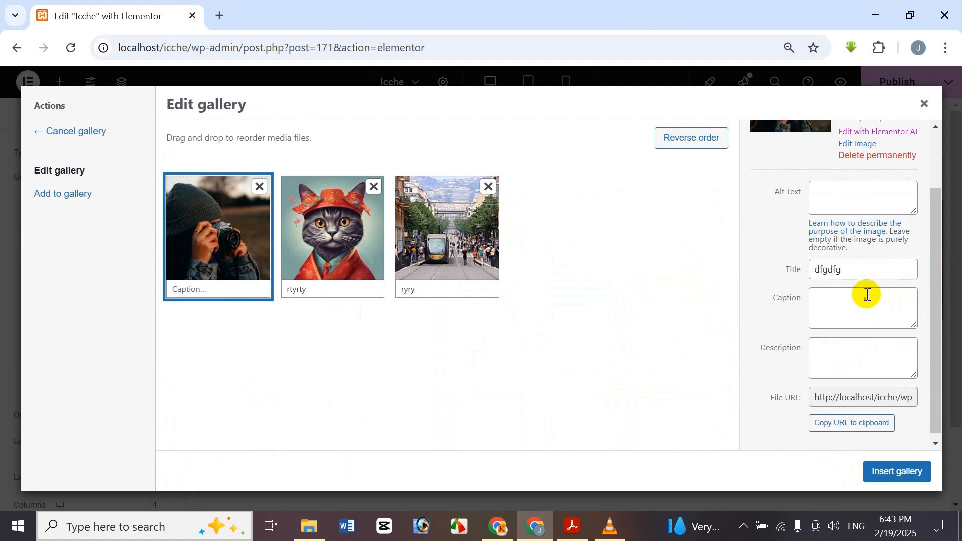
{"action": "left_click", "coordinate": [864, 296]}
{"action": "type", "text": "wqeqwe"}
{"action": "left_click", "coordinate": [843, 360]}
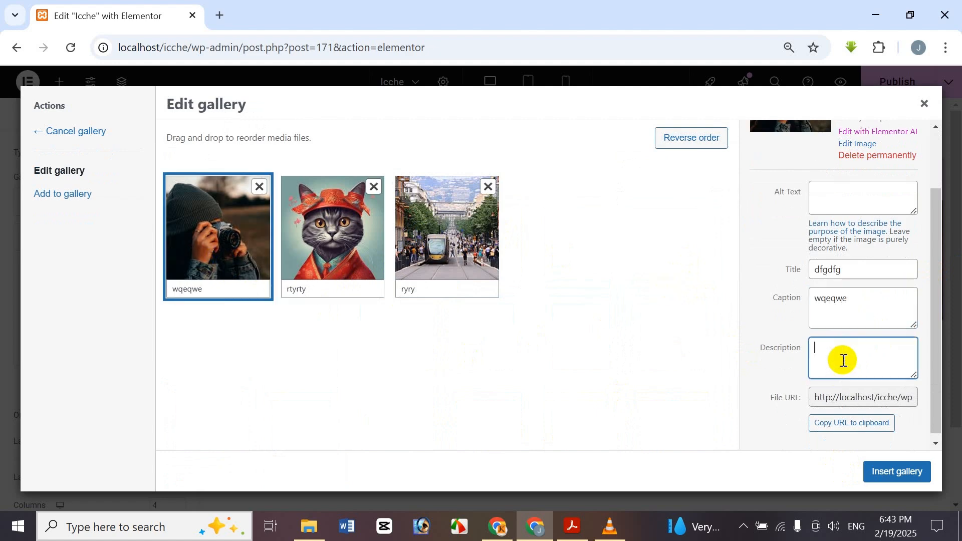
{"action": "type", "text": "hghfghfghsd"}
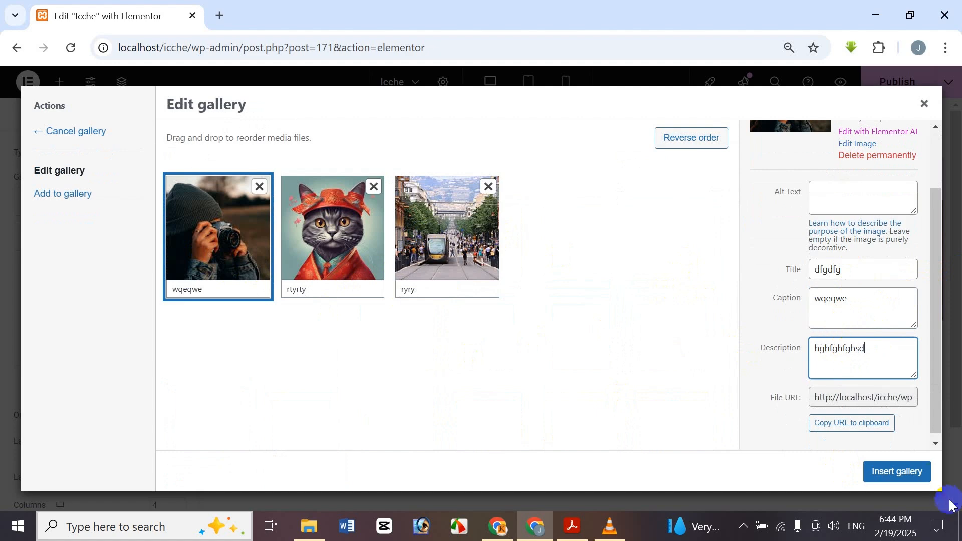
{"action": "left_click", "coordinate": [912, 472]}
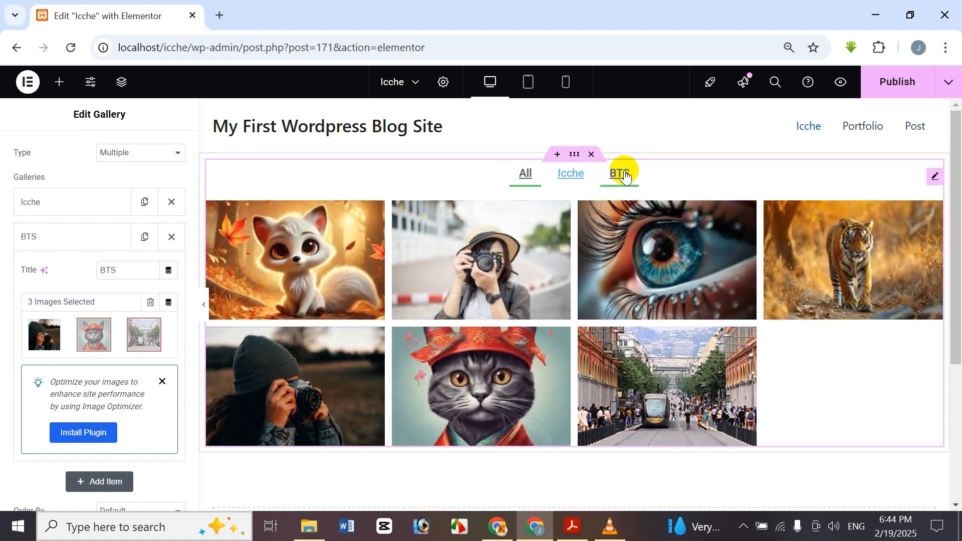
- Preview the gallery filtered by BTS, by Icche and by All on the page
{"action": "left_click", "coordinate": [625, 176]}
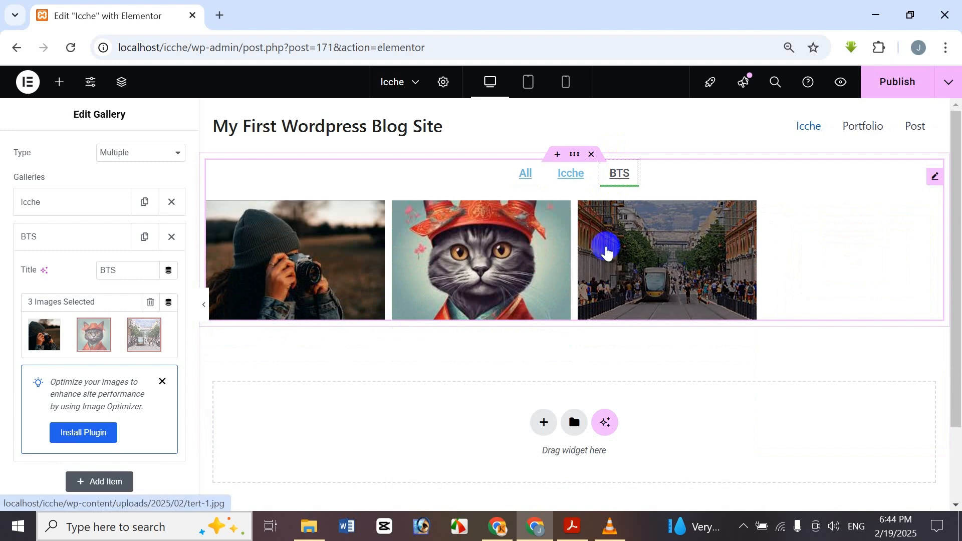
{"action": "left_click", "coordinate": [573, 172]}
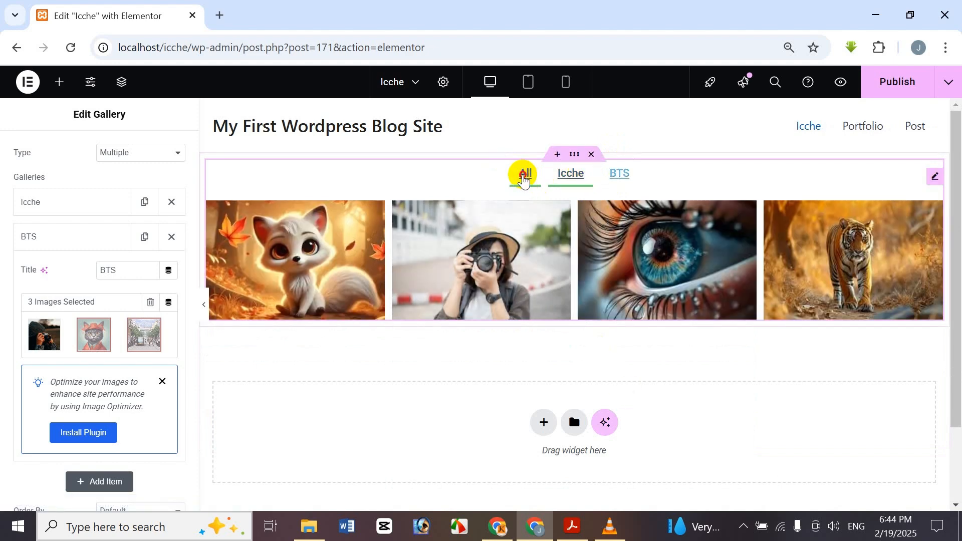
{"action": "left_click", "coordinate": [525, 179]}
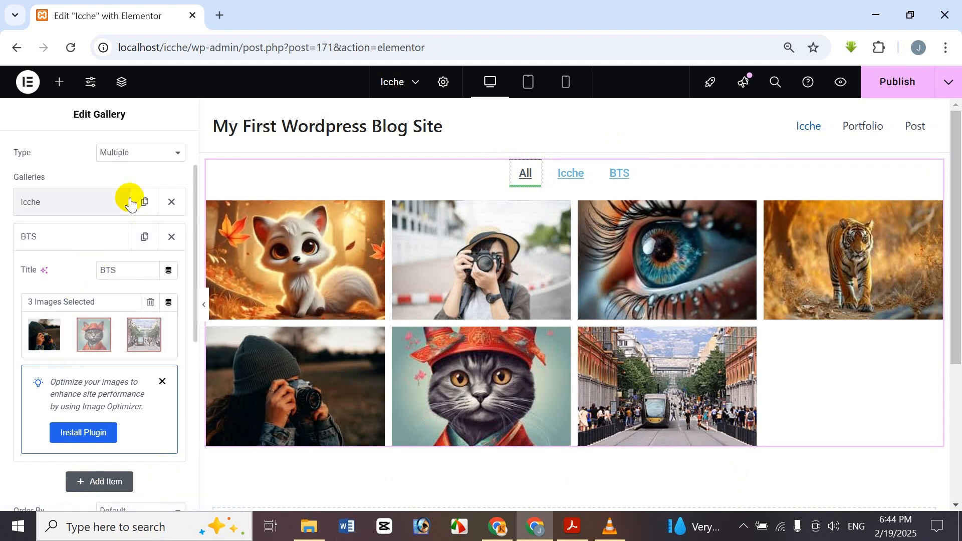
- Duplicate the BTS gallery item and compare the images under both BTS filters
{"action": "left_click", "coordinate": [140, 237]}
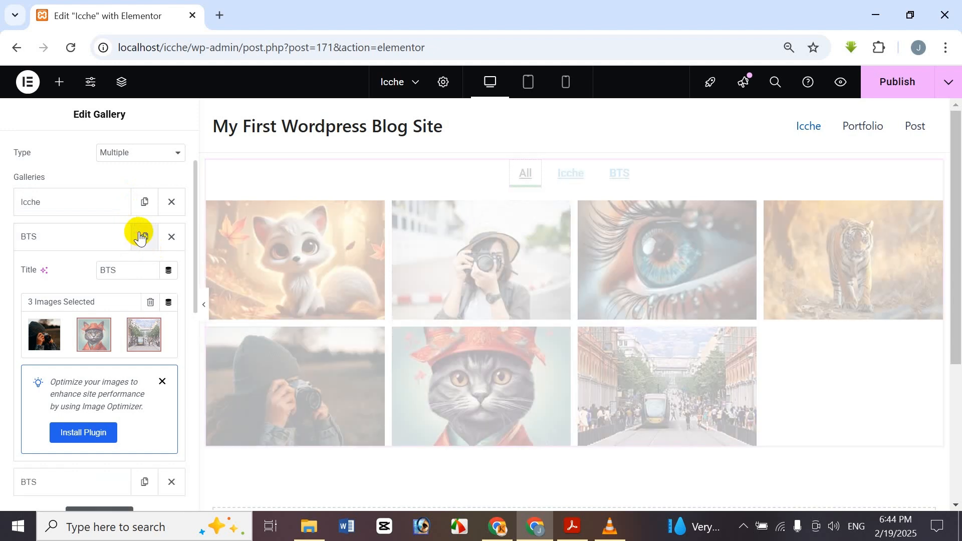
{"action": "scroll", "coordinate": [121, 350], "scroll_direction": "down", "scroll_amount": 1}
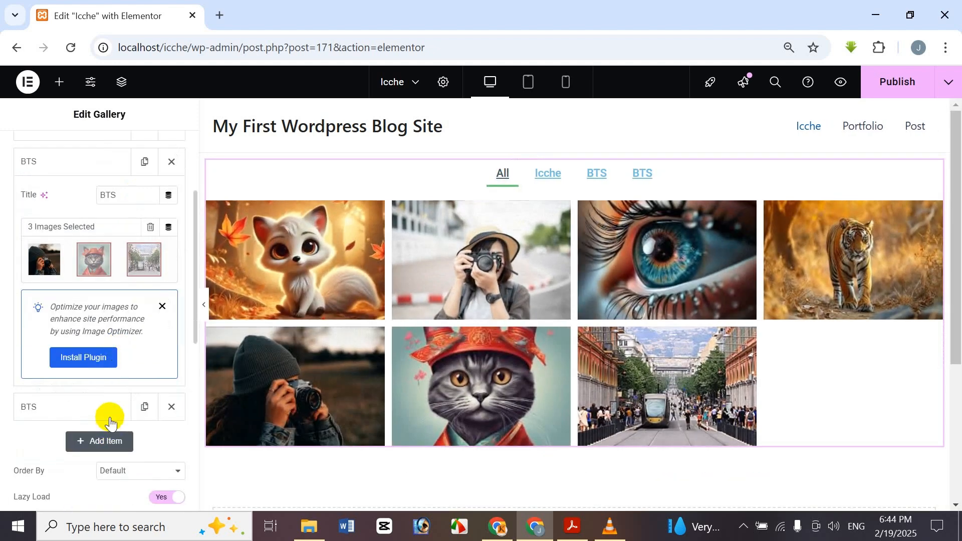
{"action": "left_click", "coordinate": [640, 182]}
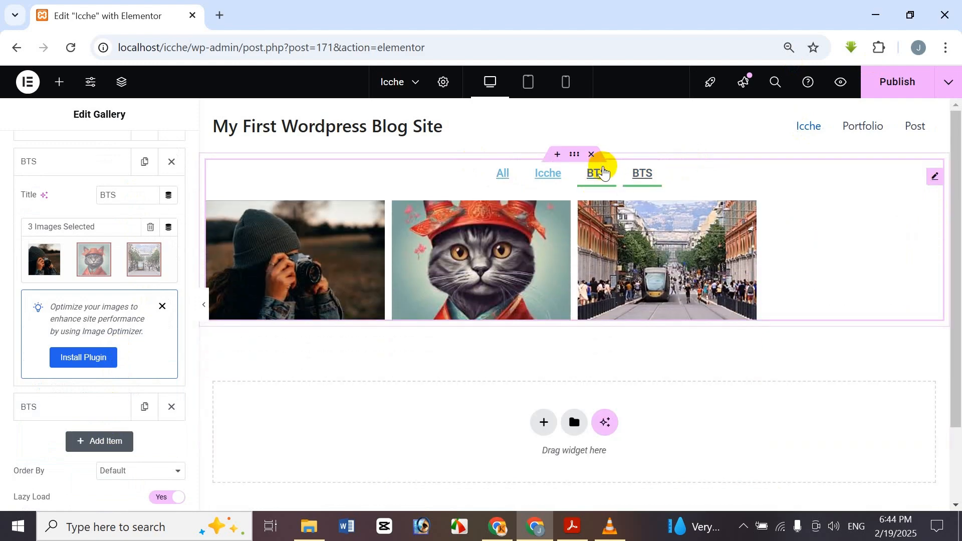
{"action": "left_click", "coordinate": [607, 177]}
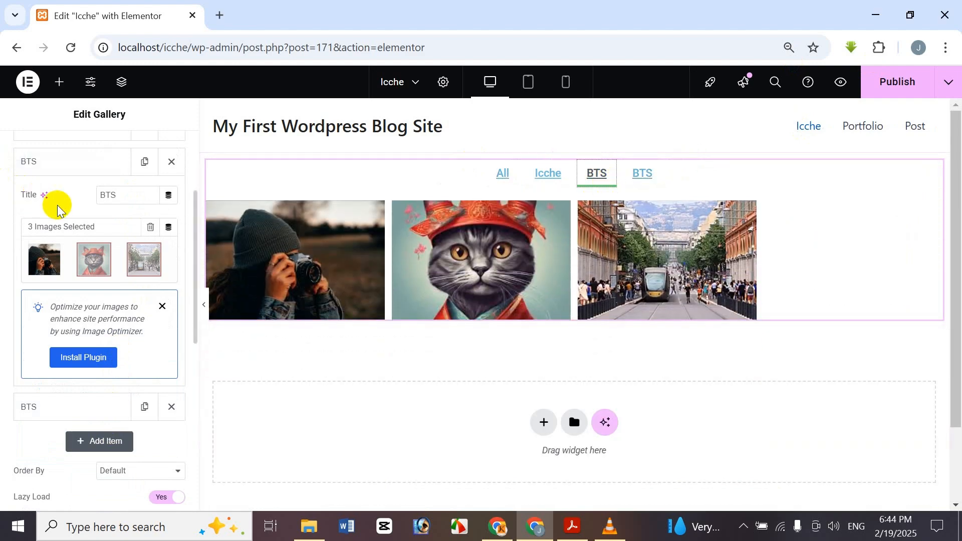
- Delete the duplicated BTS gallery item from the widget
{"action": "scroll", "coordinate": [60, 202], "scroll_direction": "up", "scroll_amount": 2}
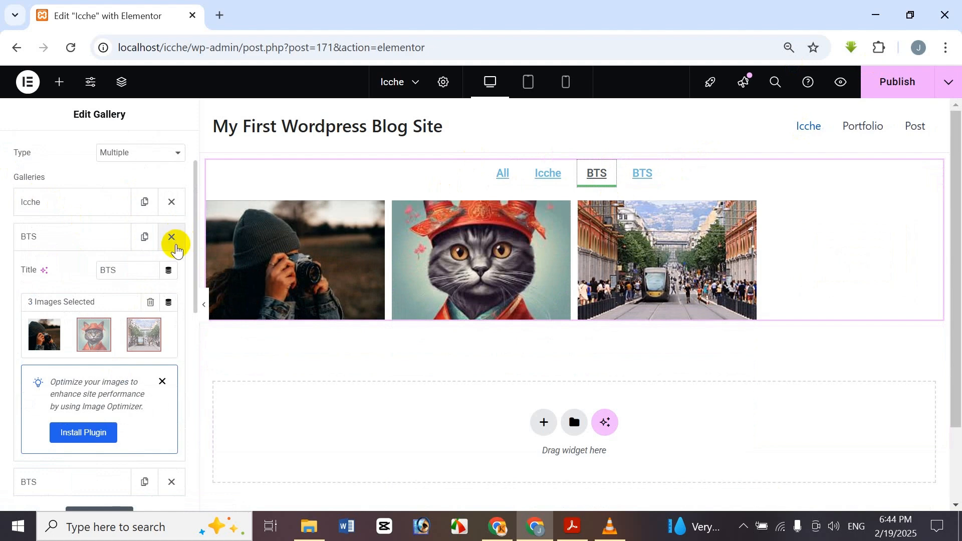
{"action": "scroll", "coordinate": [171, 248], "scroll_direction": "down", "scroll_amount": 6}
{"action": "scroll", "coordinate": [168, 270], "scroll_direction": "up", "scroll_amount": 3}
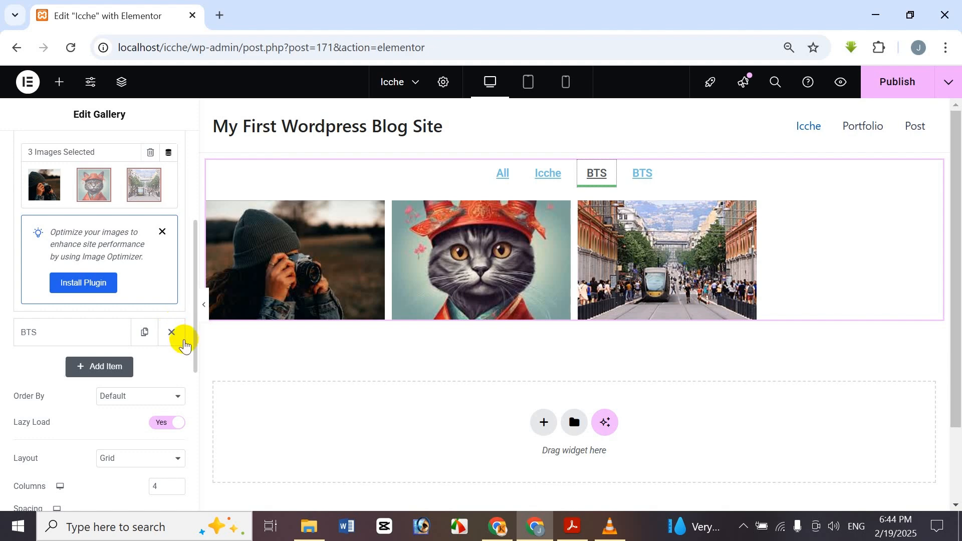
{"action": "left_click", "coordinate": [173, 332]}
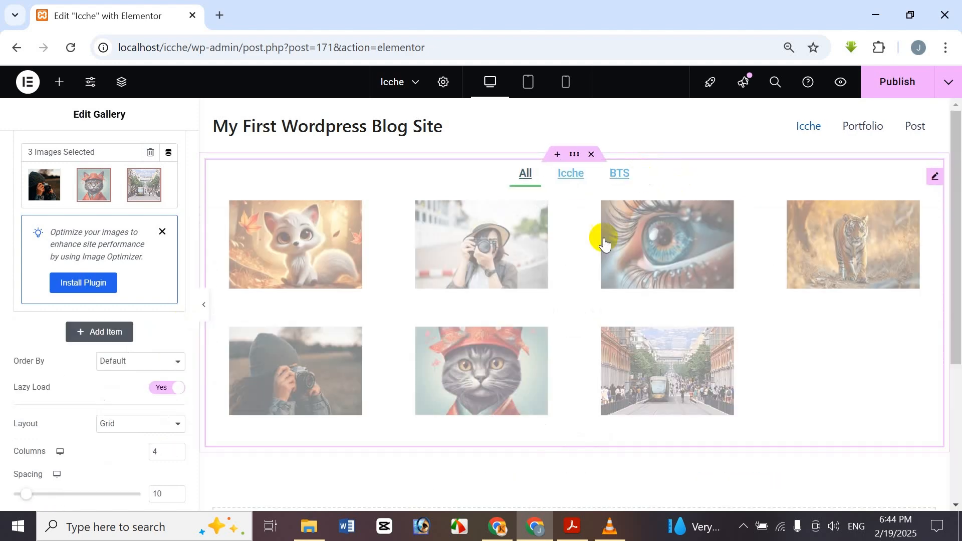
{"action": "scroll", "coordinate": [75, 232], "scroll_direction": "up", "scroll_amount": 5}
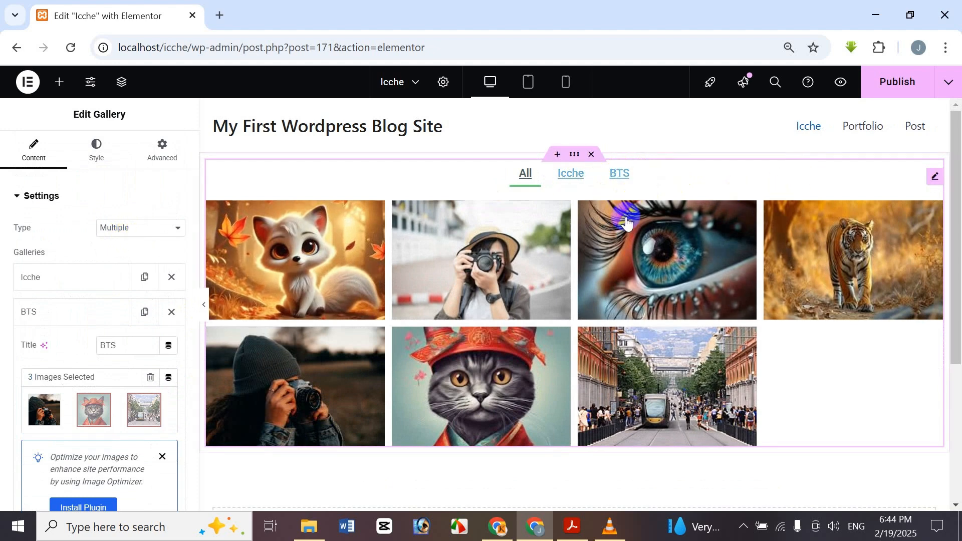
{"action": "scroll", "coordinate": [144, 320], "scroll_direction": "down", "scroll_amount": 2}
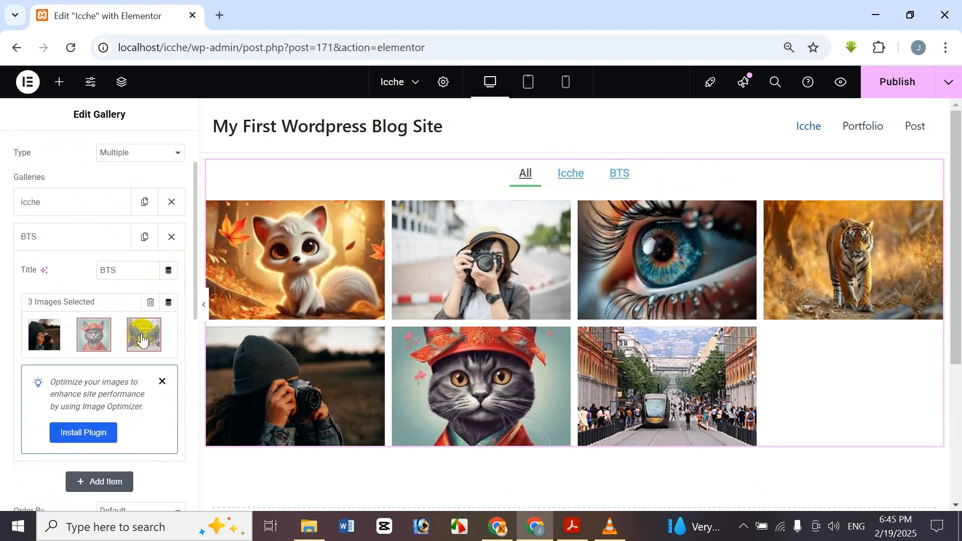
{"action": "scroll", "coordinate": [142, 325], "scroll_direction": "up", "scroll_amount": 2}
{"action": "left_click", "coordinate": [148, 233]}
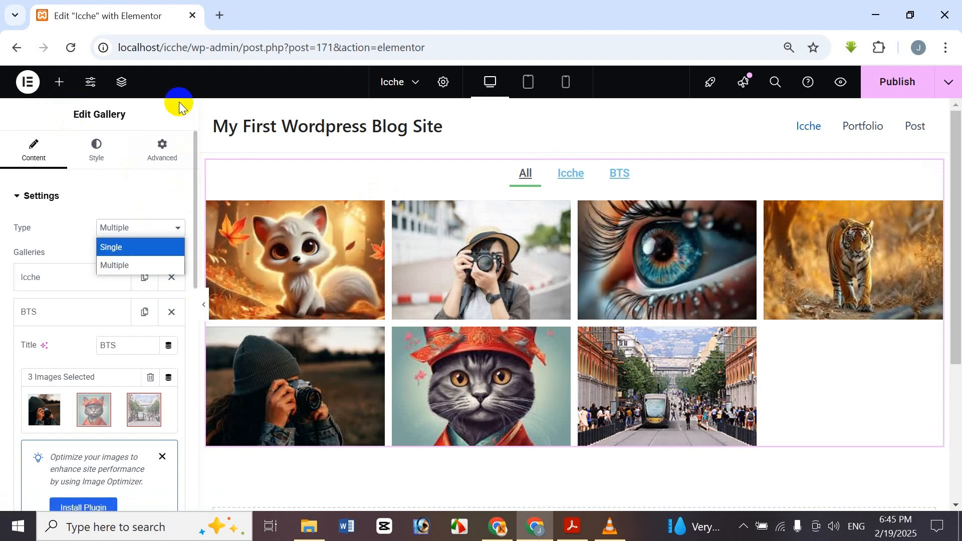
{"action": "left_click", "coordinate": [158, 122]}
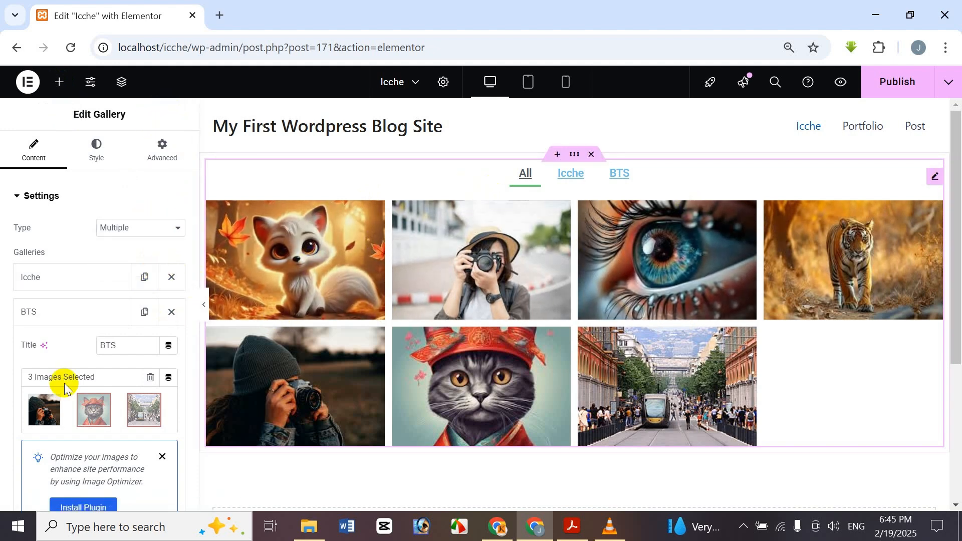
- Add a third gallery item to the widget and title it "Korean"
{"action": "scroll", "coordinate": [70, 361], "scroll_direction": "down", "scroll_amount": 6}
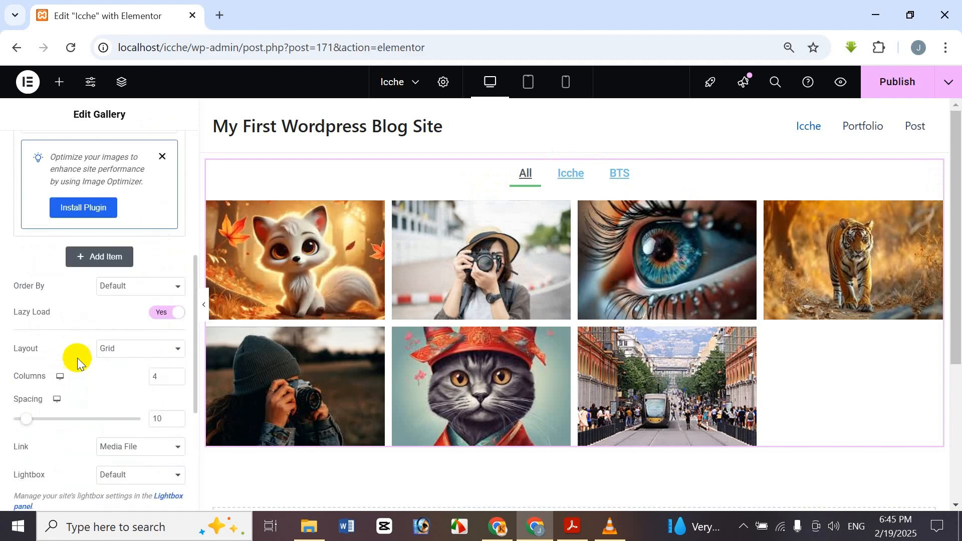
{"action": "left_click", "coordinate": [103, 263]}
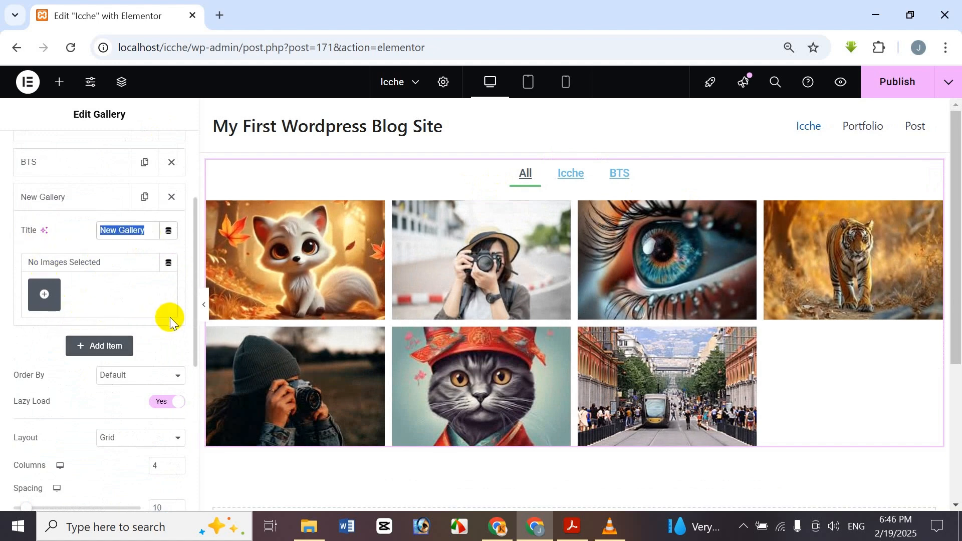
{"action": "type", "text": "Korean"}
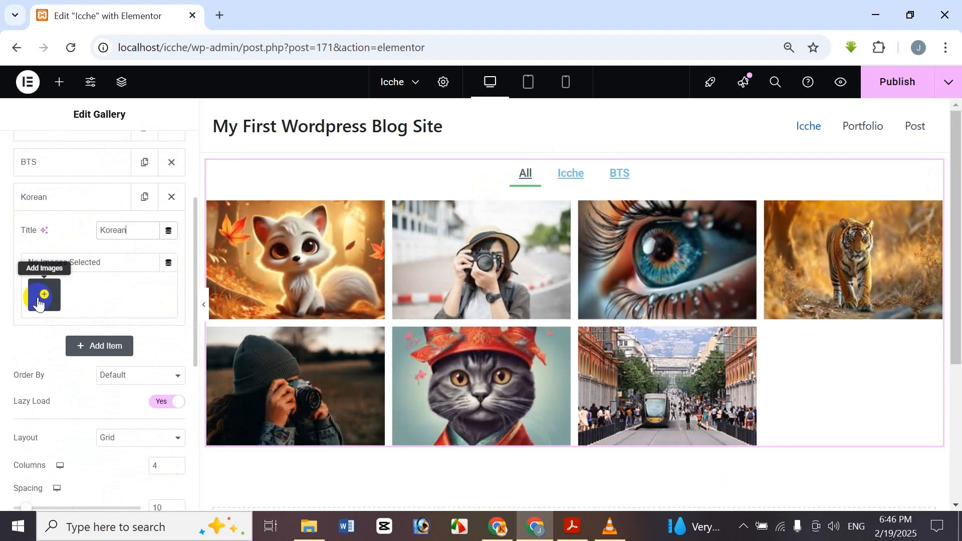
- Create the Korean gallery from six library images: both crystal balls at sunset, the girl, the birds, the sunset couple and the pink moon couple
{"action": "left_click", "coordinate": [40, 300]}
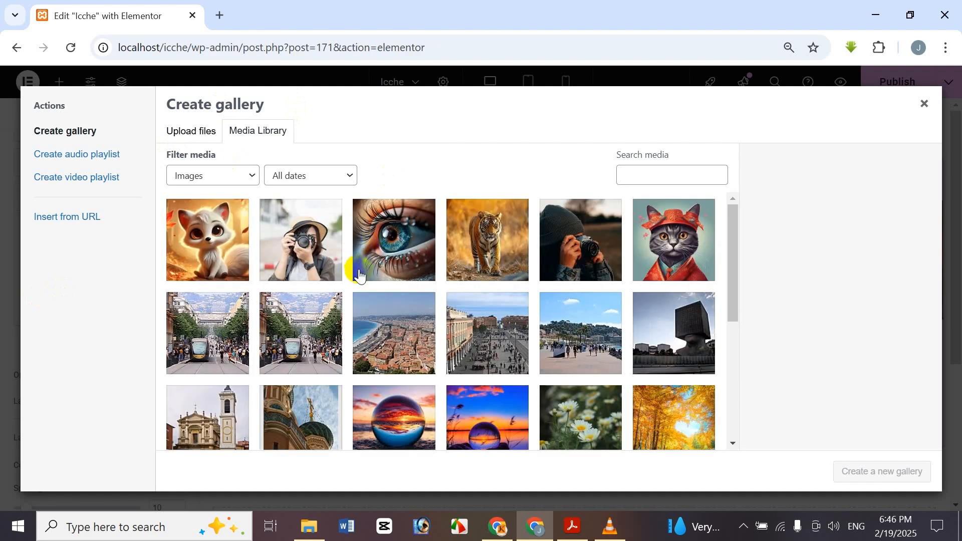
{"action": "scroll", "coordinate": [354, 270], "scroll_direction": "down", "scroll_amount": 3}
{"action": "left_click", "coordinate": [394, 273]}
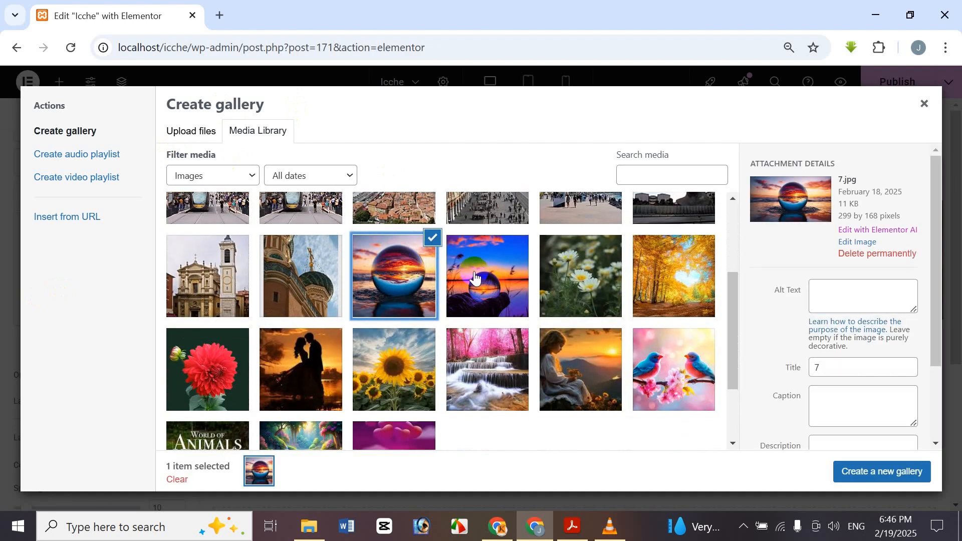
{"action": "left_click", "coordinate": [474, 278]}
{"action": "left_click", "coordinate": [569, 370]}
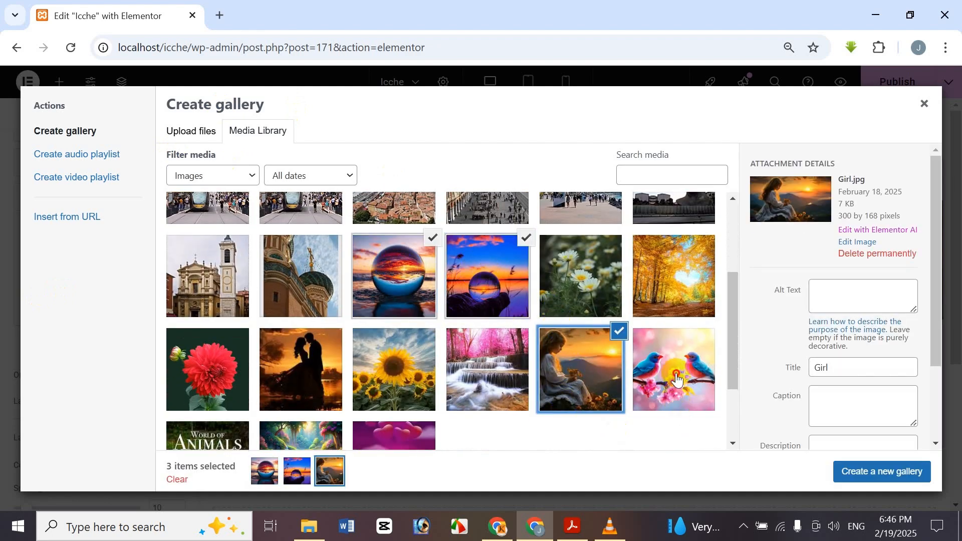
{"action": "left_click", "coordinate": [678, 379]}
{"action": "scroll", "coordinate": [678, 380], "scroll_direction": "down", "scroll_amount": 2}
{"action": "left_click", "coordinate": [313, 316]}
{"action": "left_click", "coordinate": [357, 425]}
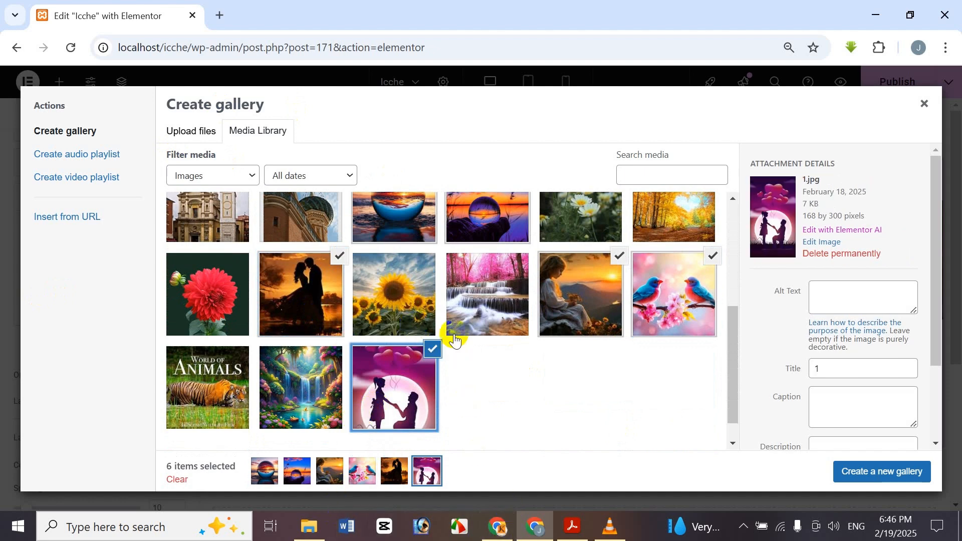
{"action": "left_click", "coordinate": [900, 472]}
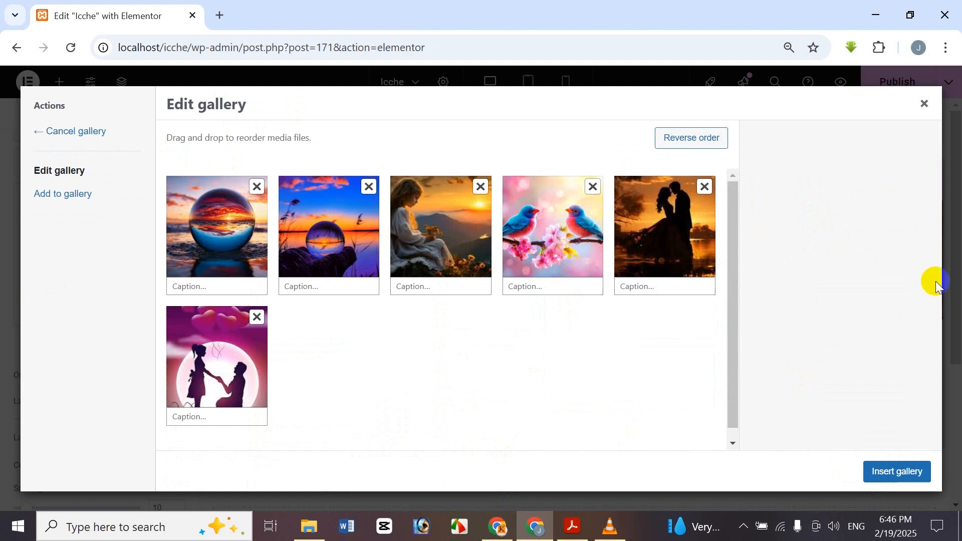
- Give the first crystal ball image, 7.jpg, the caption "gjhj"
{"action": "left_click", "coordinate": [226, 250]}
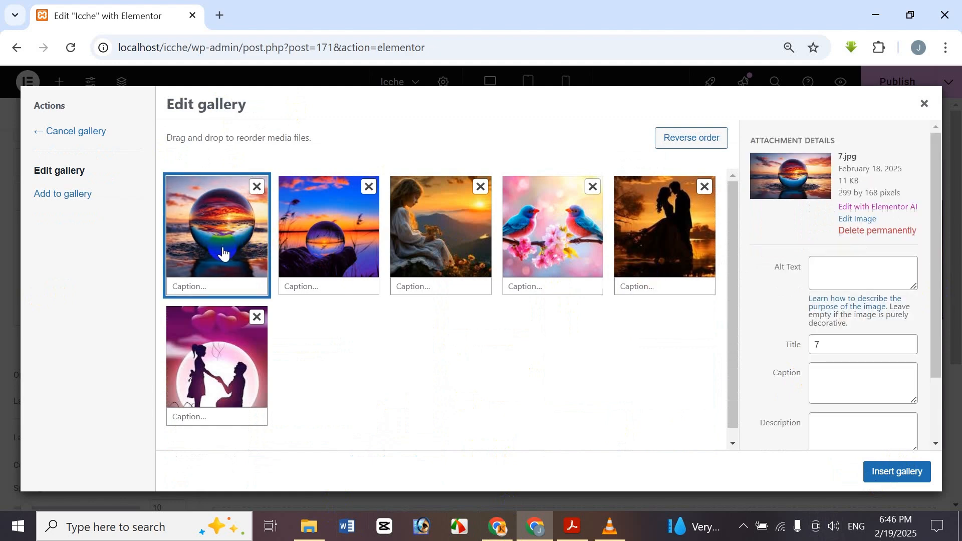
{"action": "scroll", "coordinate": [901, 300], "scroll_direction": "down", "scroll_amount": 2}
{"action": "left_click", "coordinate": [864, 303]}
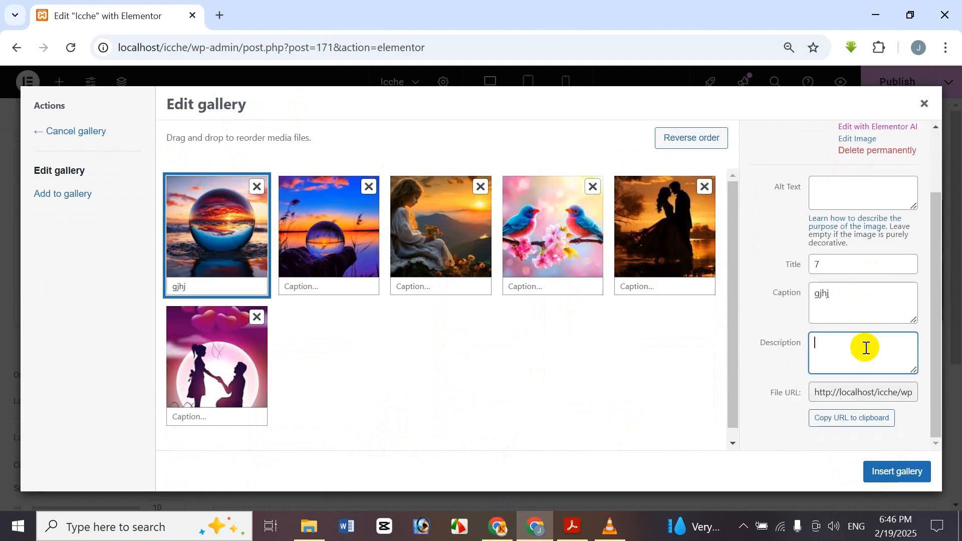
- Give the second crystal ball image the caption "jhghj" and the description "ghjghj"
{"action": "left_click", "coordinate": [342, 256]}
{"action": "left_click", "coordinate": [873, 311]}
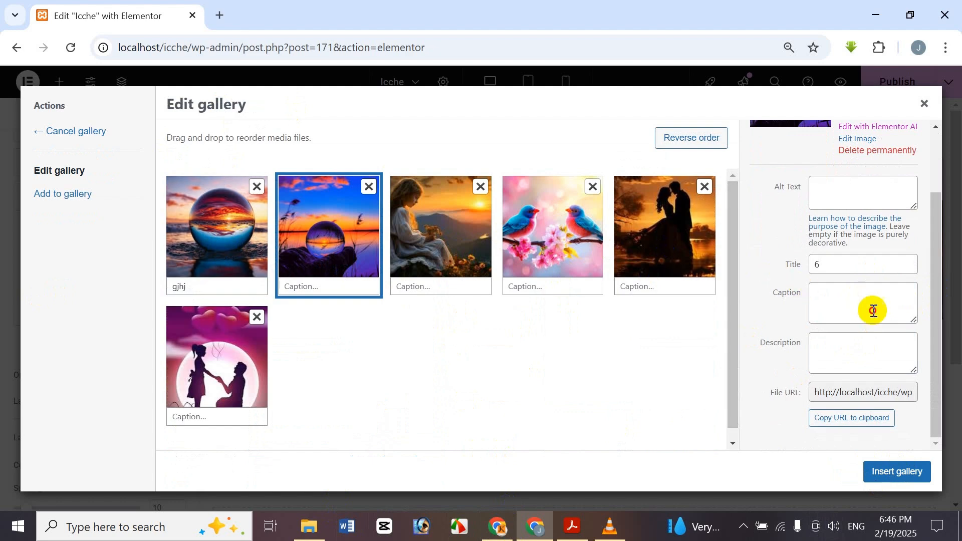
{"action": "type", "text": "jhghj"}
{"action": "left_click", "coordinate": [855, 358]}
{"action": "type", "text": "ghjghj"}
- Give the girl image the title "Girl 1", the caption "ghjghj" and the description "gh"
{"action": "left_click", "coordinate": [456, 245]}
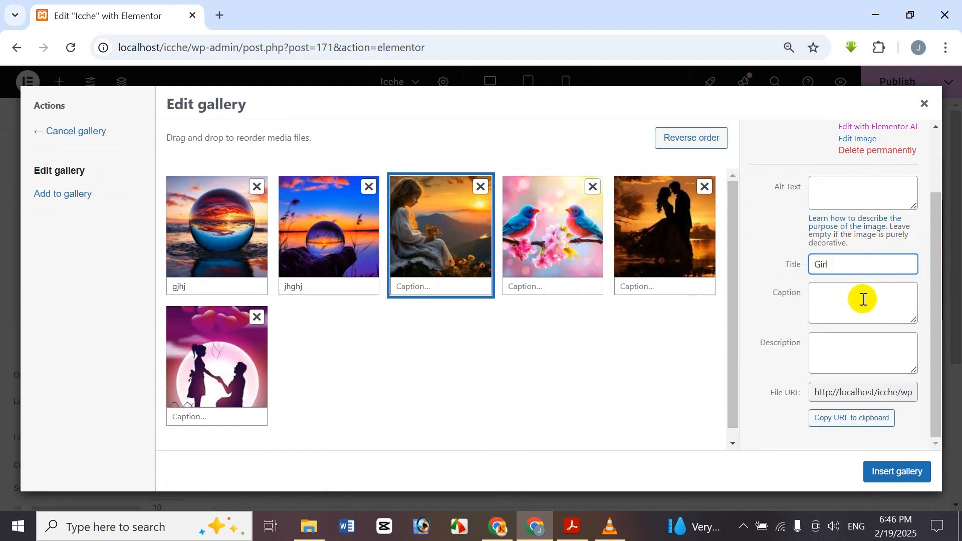
{"action": "left_click", "coordinate": [863, 299]}
{"action": "type", "text": "ghjghj"}
{"action": "left_click", "coordinate": [857, 360]}
{"action": "type", "text": "gh"}
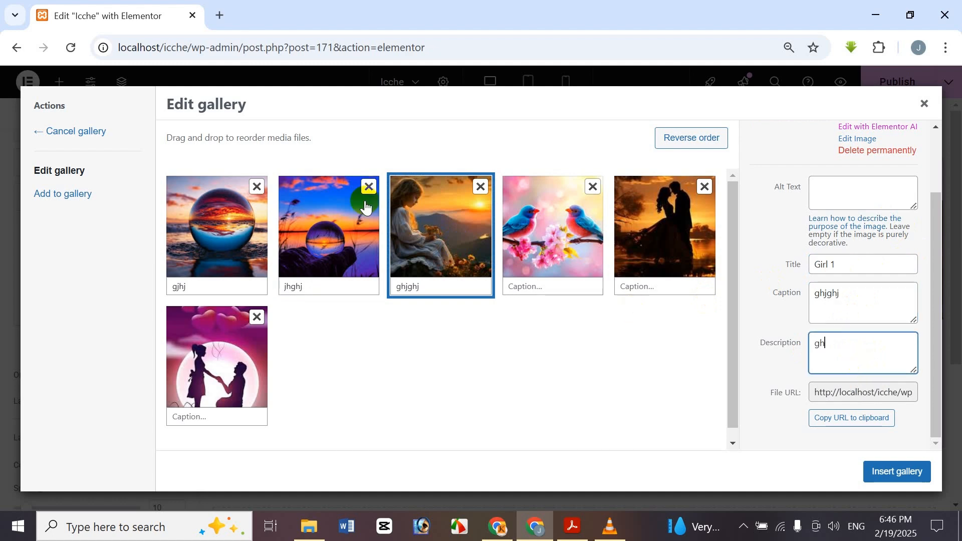
- Give the bird image the caption "ghjghj" and the description "ghjgh"
{"action": "left_click", "coordinate": [546, 242]}
{"action": "left_click", "coordinate": [844, 323]}
{"action": "type", "text": "gh"}
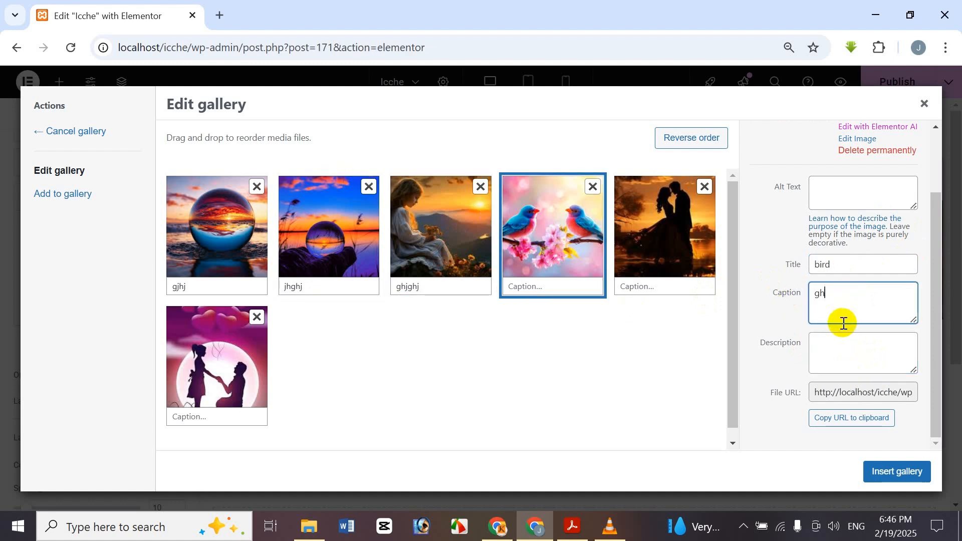
{"action": "type", "text": "jghj"}
{"action": "left_click", "coordinate": [846, 355]}
{"action": "type", "text": "ghjgh"}
- Give the sunset couple image the caption "ghjghj" and the description "hgjgd"
{"action": "left_click", "coordinate": [697, 251]}
{"action": "left_click", "coordinate": [887, 301]}
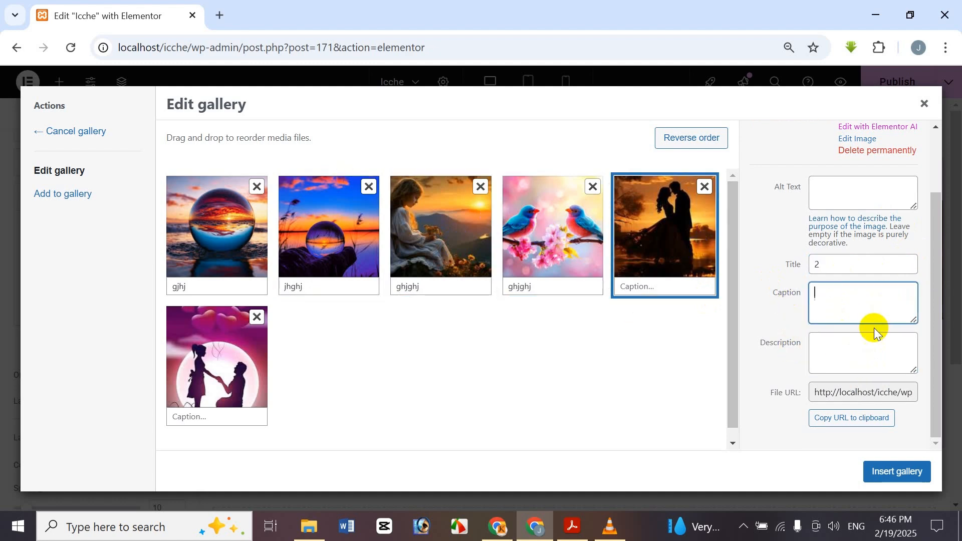
{"action": "type", "text": "ghjghj"}
{"action": "left_click", "coordinate": [856, 346]}
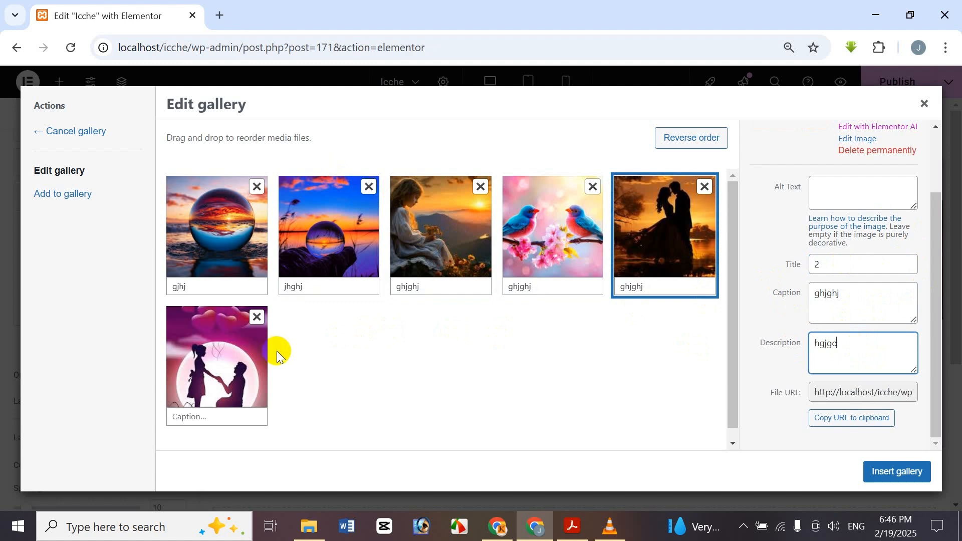
- Give the pink moon couple image the caption "tryrty" and the description "rtytry rtuytry", and insert the gallery into the page
{"action": "left_click", "coordinate": [247, 377]}
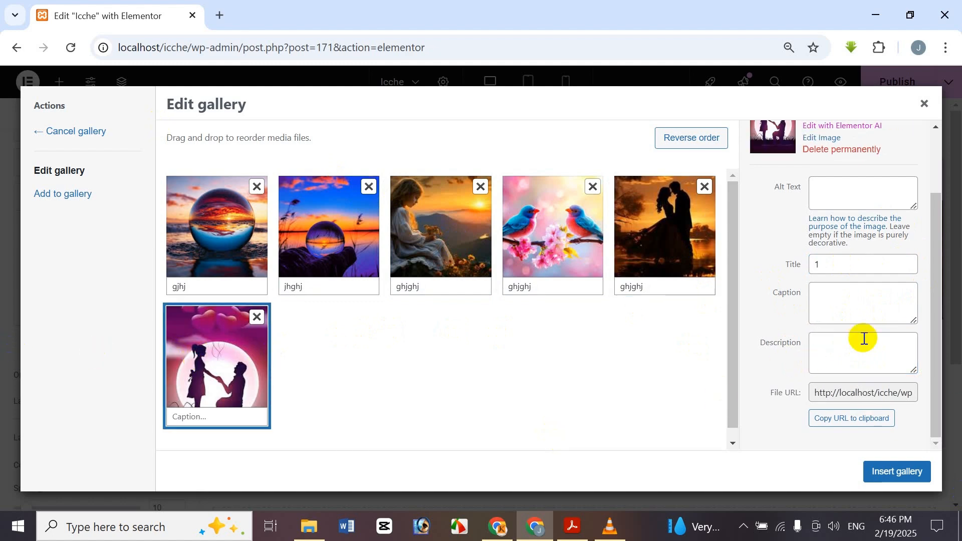
{"action": "left_click", "coordinate": [841, 310]}
{"action": "type", "text": "tryrty"}
{"action": "left_click", "coordinate": [826, 353]}
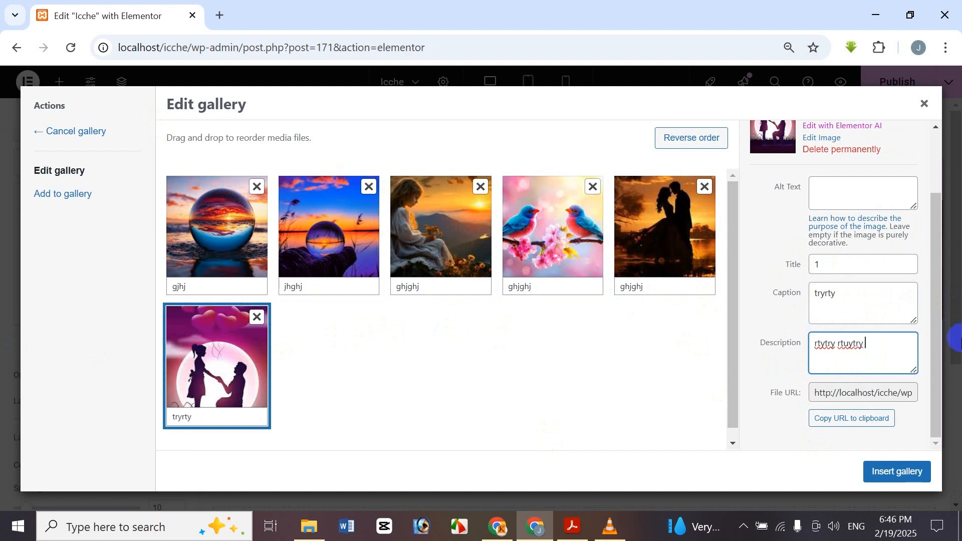
{"action": "left_click", "coordinate": [897, 472]}
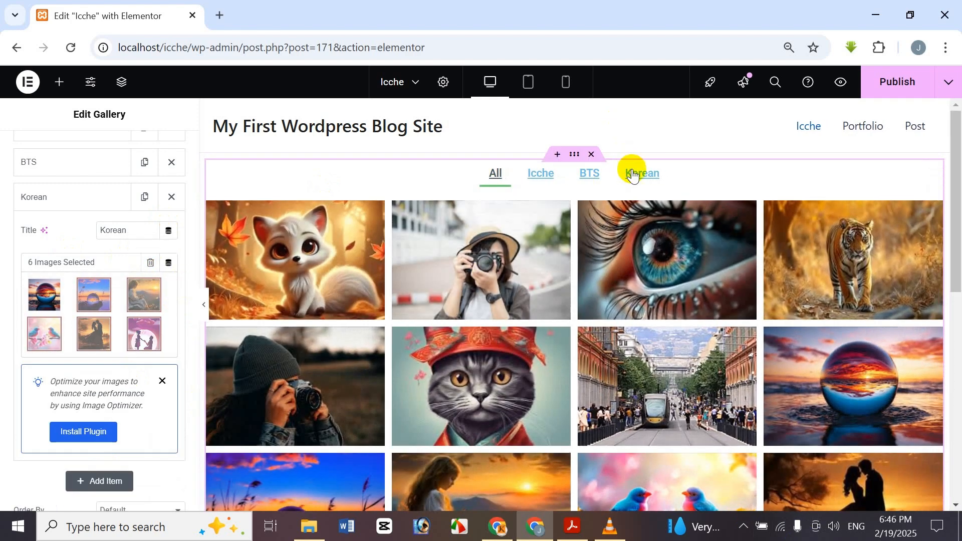
- Preview the gallery filtered by Korean, BTS, Icche and All, and look through the full set of images
{"action": "left_click", "coordinate": [636, 175]}
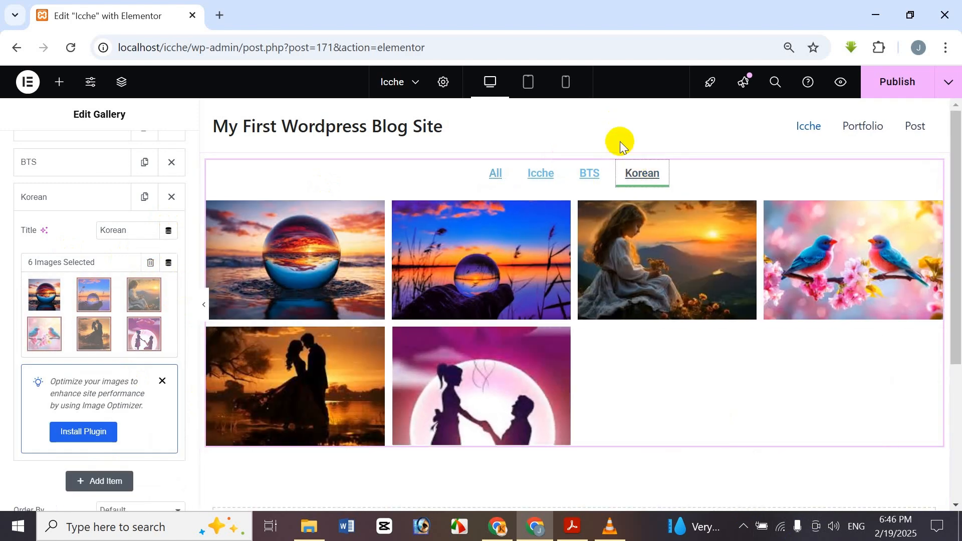
{"action": "left_click", "coordinate": [587, 170]}
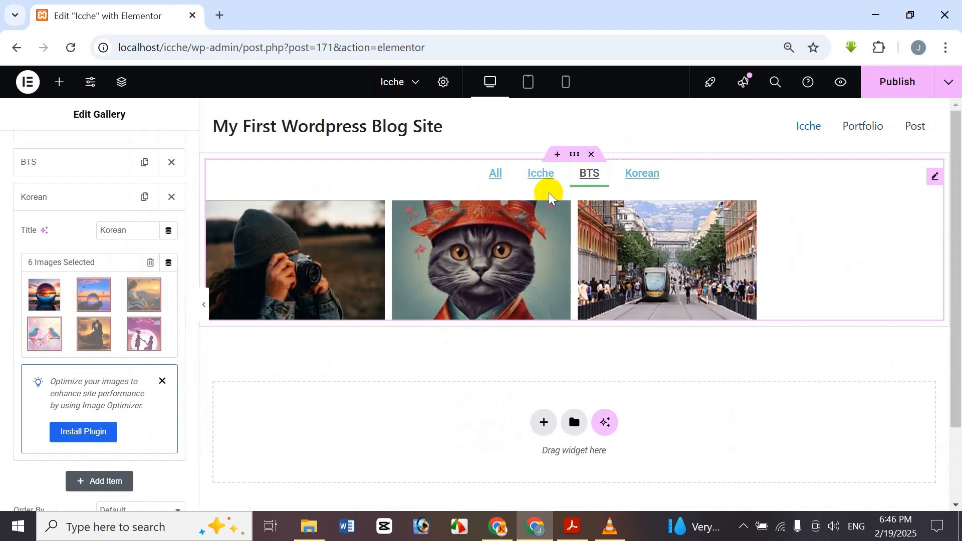
{"action": "left_click", "coordinate": [550, 176]}
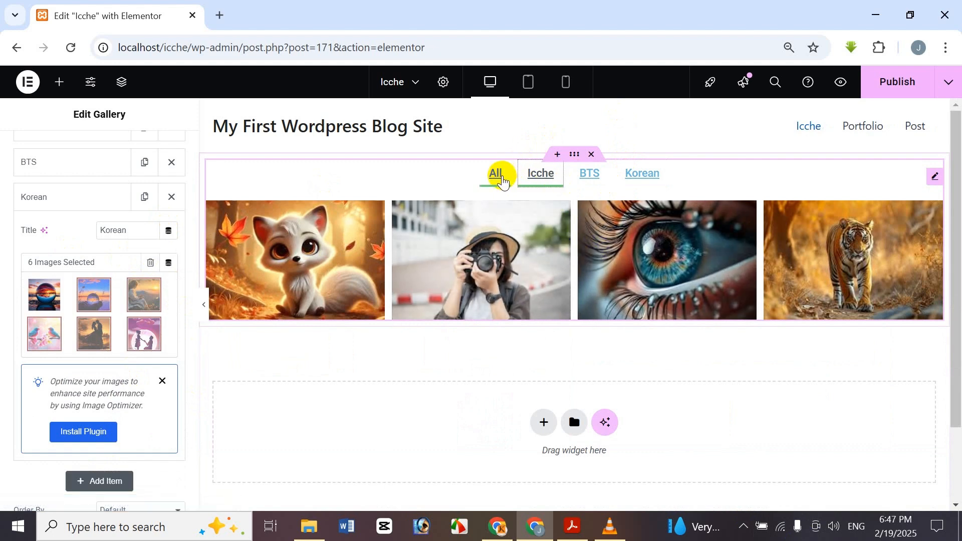
{"action": "left_click", "coordinate": [503, 176]}
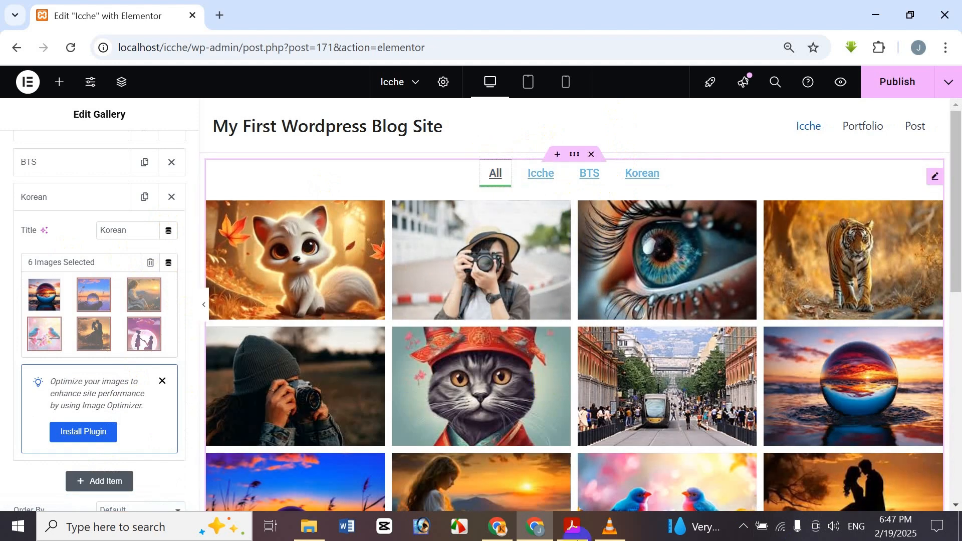
{"action": "left_click_drag", "start_coordinate": [956, 272], "coordinate": [876, 245]}
{"action": "scroll", "coordinate": [872, 313], "scroll_direction": "down", "scroll_amount": 4}
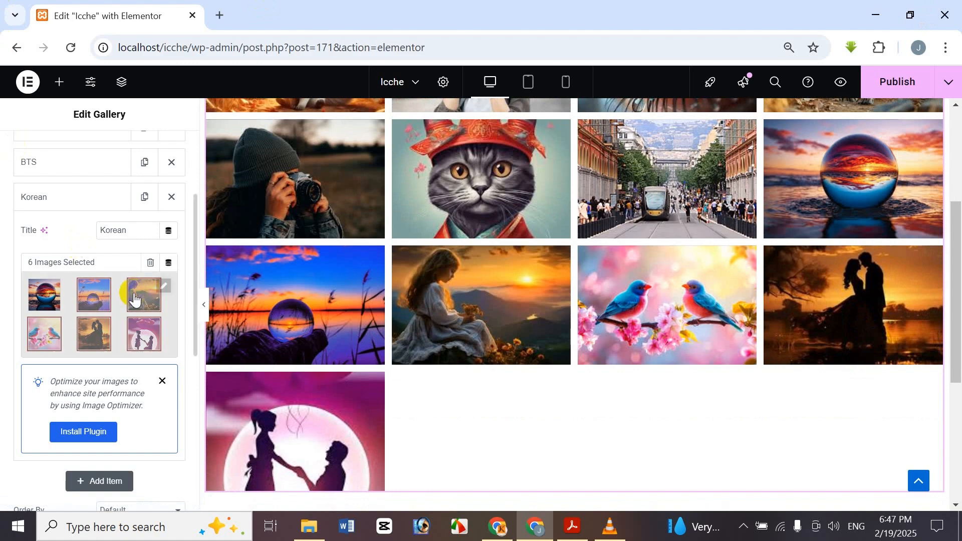
{"action": "scroll", "coordinate": [143, 292], "scroll_direction": "down", "scroll_amount": 3}
{"action": "scroll", "coordinate": [149, 292], "scroll_direction": "up", "scroll_amount": 4}
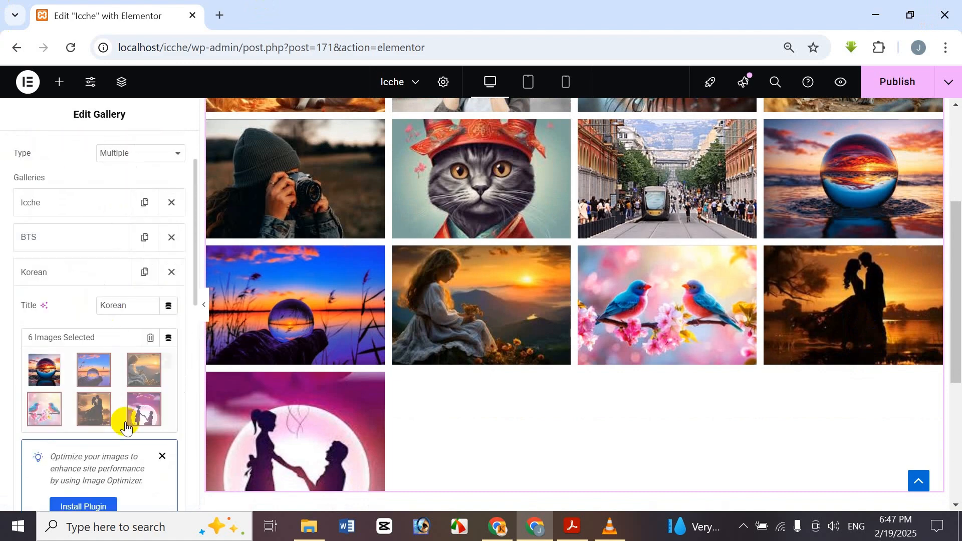
{"action": "scroll", "coordinate": [578, 352], "scroll_direction": "up", "scroll_amount": 3}
{"action": "scroll", "coordinate": [578, 351], "scroll_direction": "up", "scroll_amount": 1}
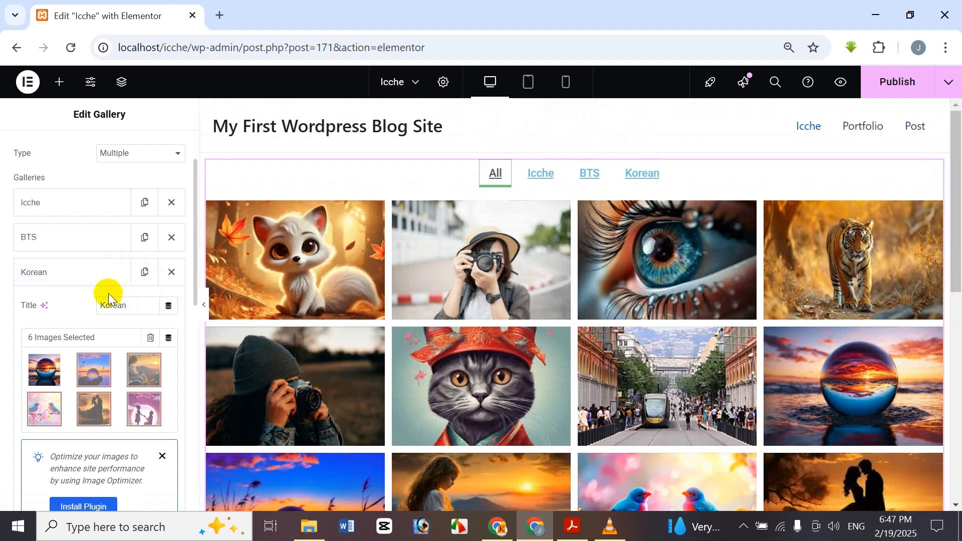
- Collapse the Korean gallery item in the widget settings
{"action": "scroll", "coordinate": [108, 293], "scroll_direction": "down", "scroll_amount": 2}
{"action": "scroll", "coordinate": [128, 365], "scroll_direction": "down", "scroll_amount": 2}
{"action": "scroll", "coordinate": [112, 329], "scroll_direction": "up", "scroll_amount": 2}
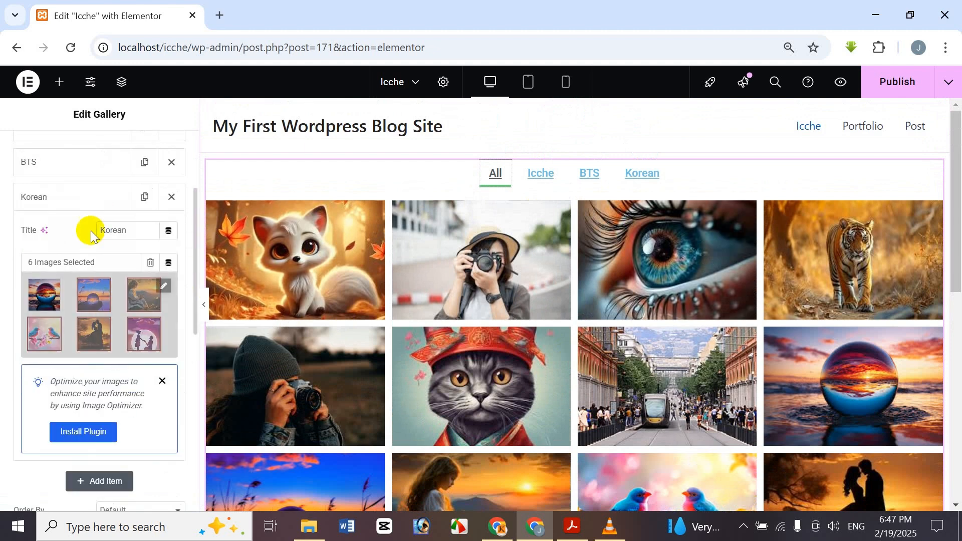
{"action": "left_click", "coordinate": [48, 200]}
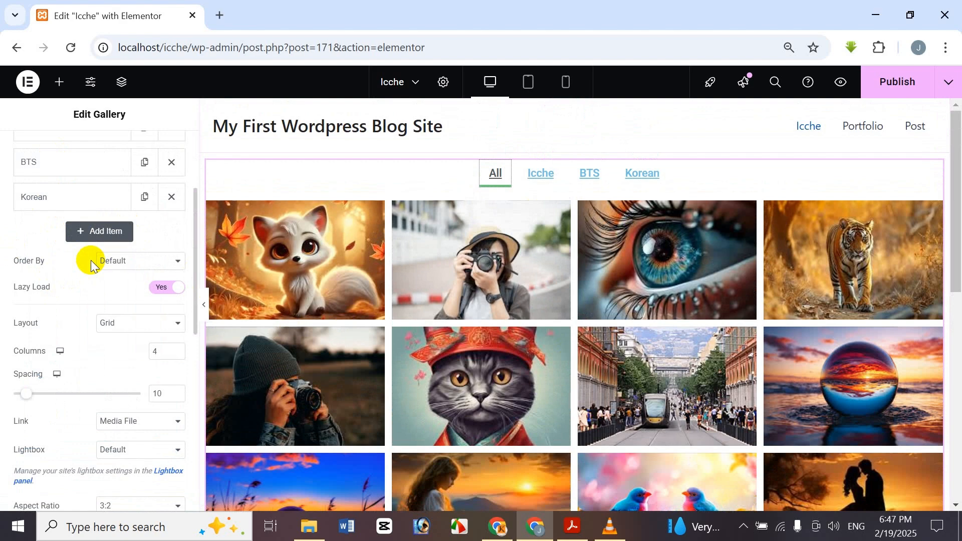
- Examine the Order By options and the image order on the page without changing the setting
{"action": "left_click", "coordinate": [123, 265]}
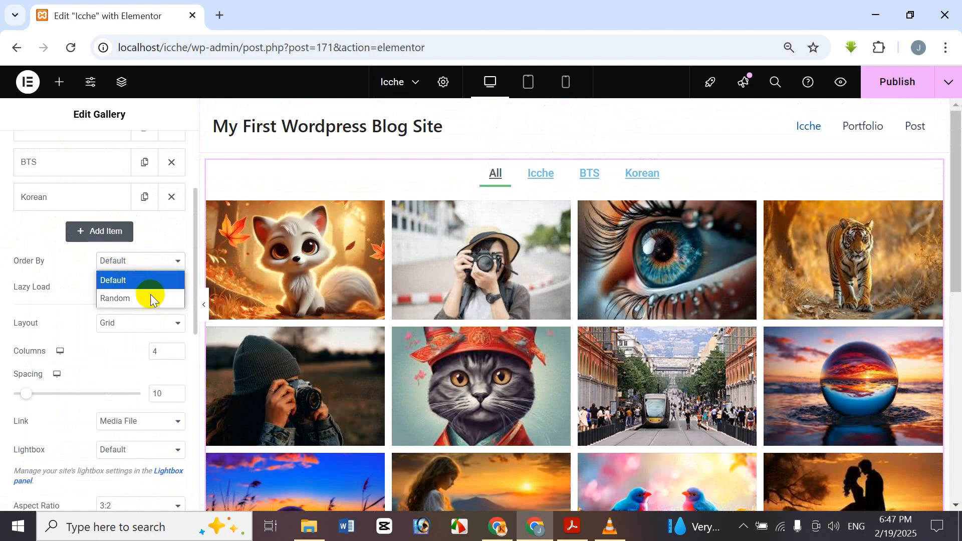
{"action": "left_click", "coordinate": [141, 116]}
{"action": "scroll", "coordinate": [501, 280], "scroll_direction": "down", "scroll_amount": 2}
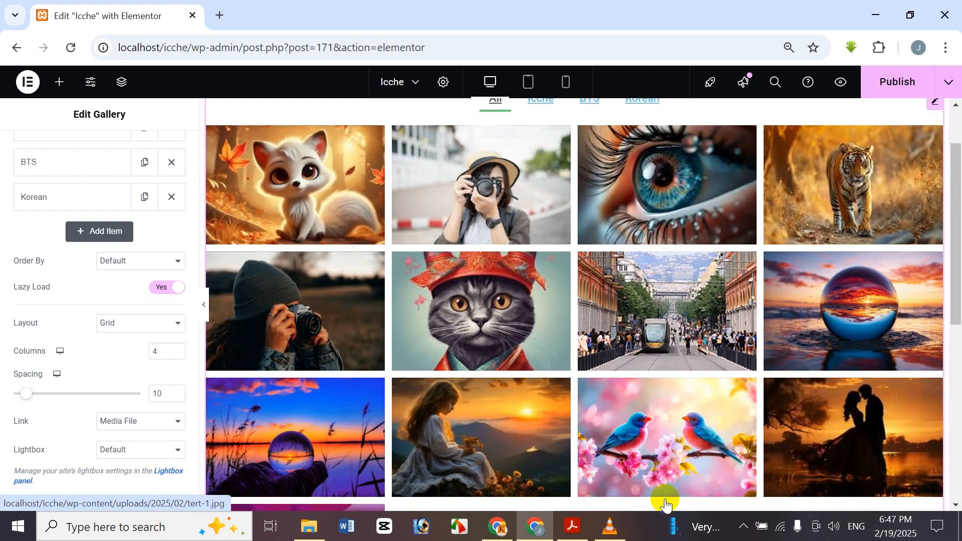
{"action": "scroll", "coordinate": [576, 304], "scroll_direction": "down", "scroll_amount": 4}
{"action": "scroll", "coordinate": [597, 304], "scroll_direction": "up", "scroll_amount": 3}
{"action": "scroll", "coordinate": [597, 304], "scroll_direction": "up", "scroll_amount": 2}
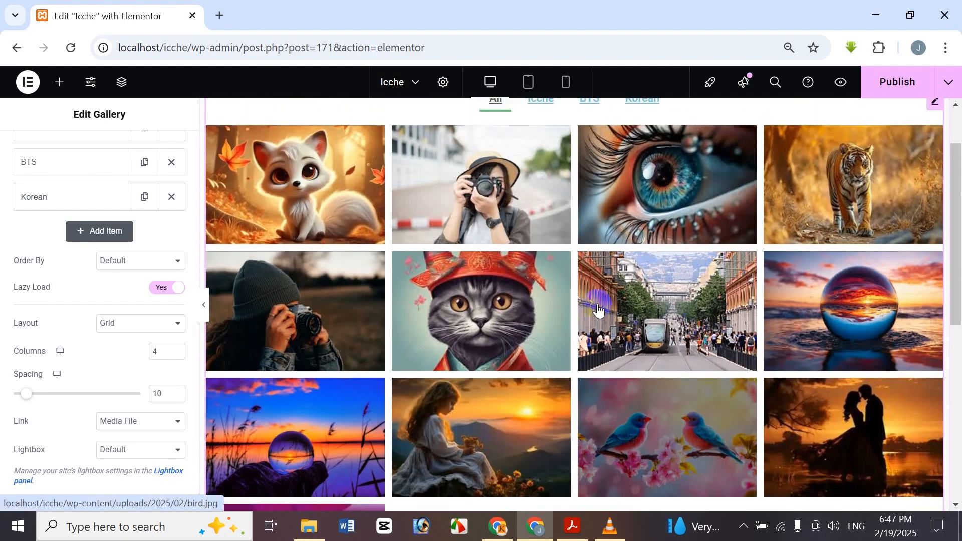
- Set the gallery's Order By to Random and review the image order on the page
{"action": "left_click", "coordinate": [130, 263]}
{"action": "left_click", "coordinate": [116, 299]}
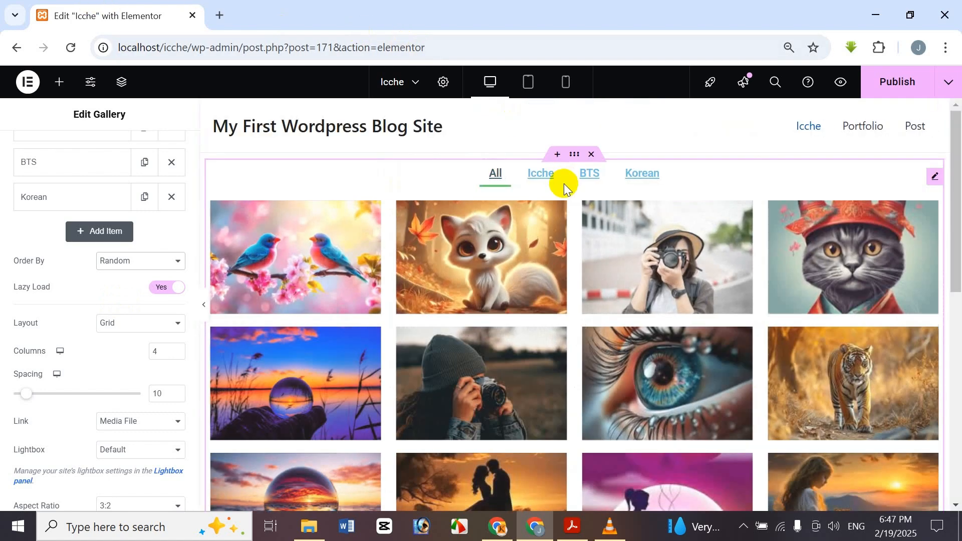
{"action": "scroll", "coordinate": [493, 192], "scroll_direction": "down", "scroll_amount": 2}
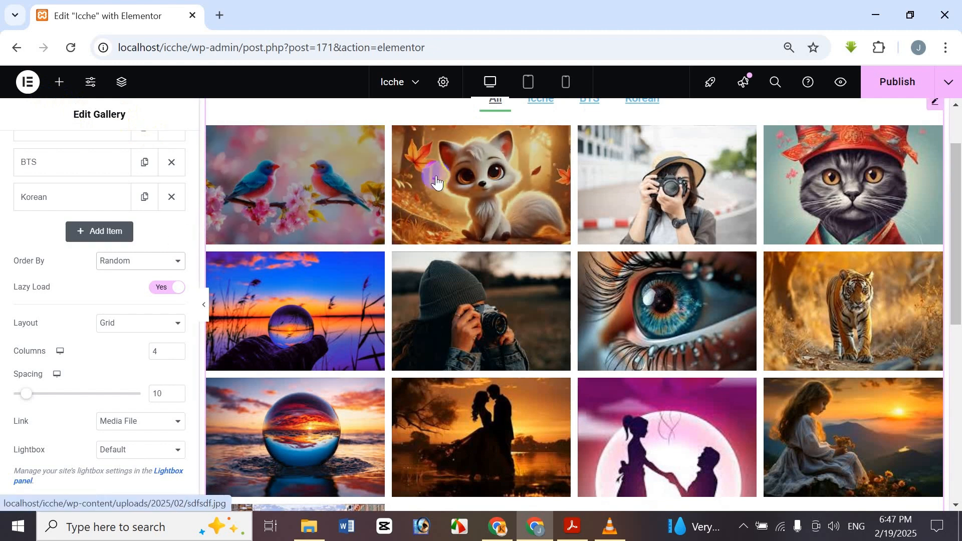
- Set the gallery's Order By to Default and review the image order on the page
{"action": "left_click", "coordinate": [167, 325]}
{"action": "left_click", "coordinate": [171, 258]}
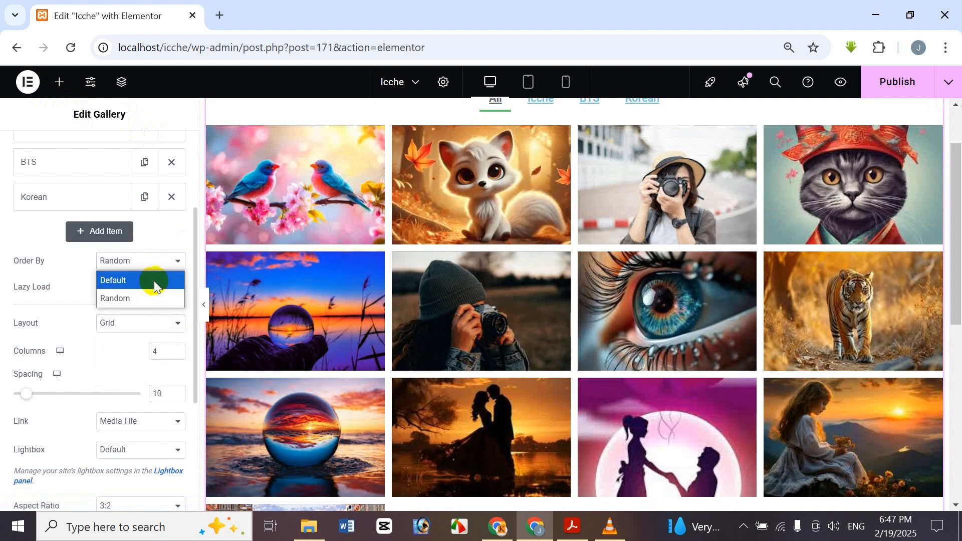
{"action": "left_click", "coordinate": [155, 280]}
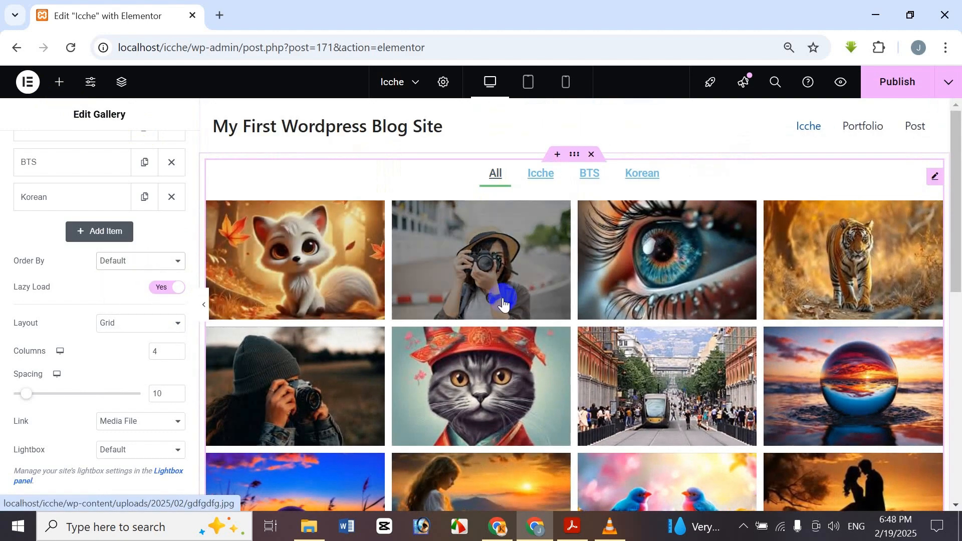
{"action": "scroll", "coordinate": [500, 301], "scroll_direction": "down", "scroll_amount": 4}
{"action": "scroll", "coordinate": [545, 347], "scroll_direction": "up", "scroll_amount": 3}
{"action": "scroll", "coordinate": [545, 348], "scroll_direction": "down", "scroll_amount": 2}
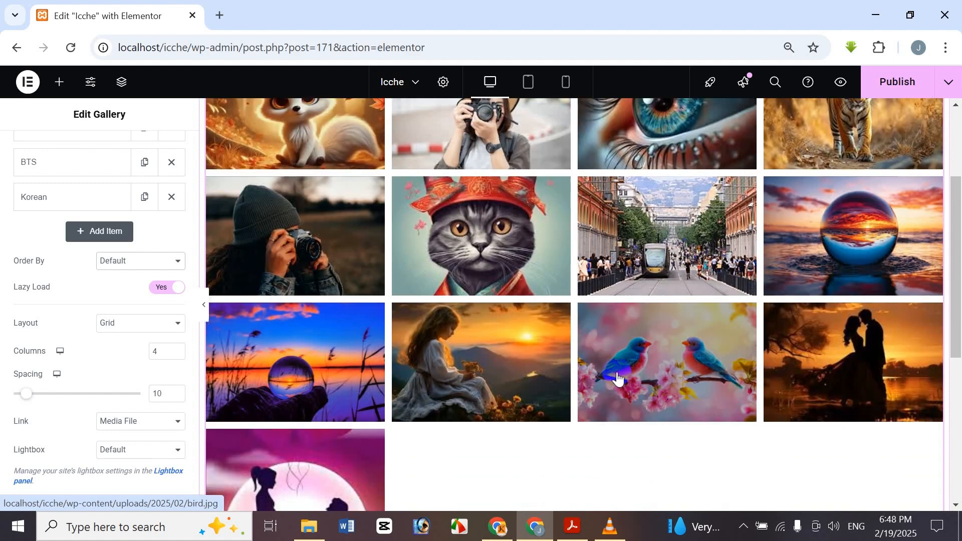
{"action": "scroll", "coordinate": [616, 382], "scroll_direction": "up", "scroll_amount": 2}
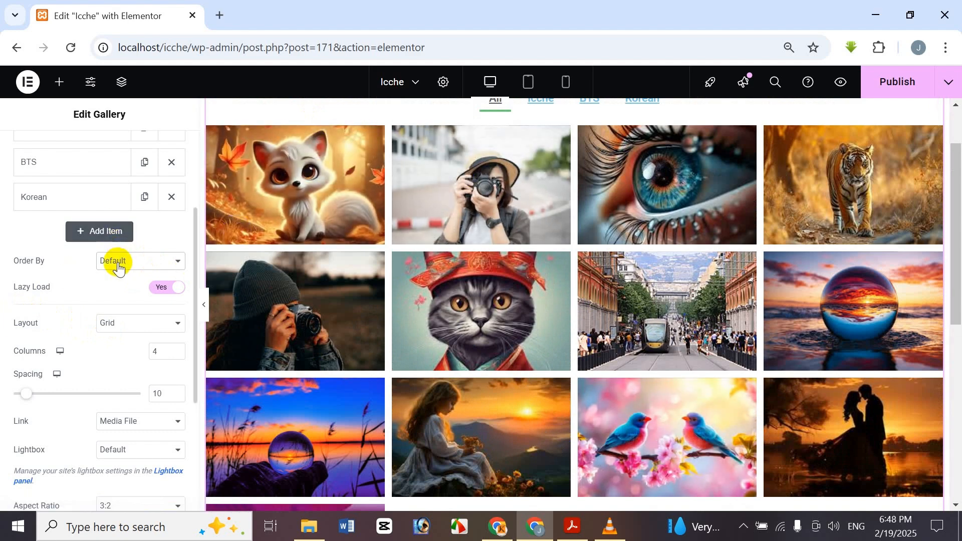
- Switch the gallery's Order By to Random and look through the shuffled images on the page
{"action": "left_click", "coordinate": [138, 323]}
{"action": "left_click", "coordinate": [134, 266]}
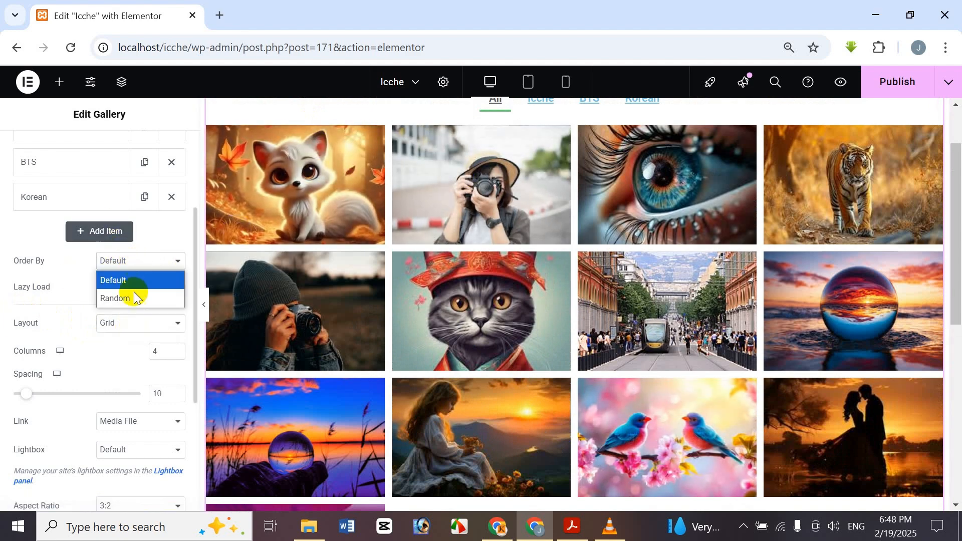
{"action": "left_click", "coordinate": [134, 300]}
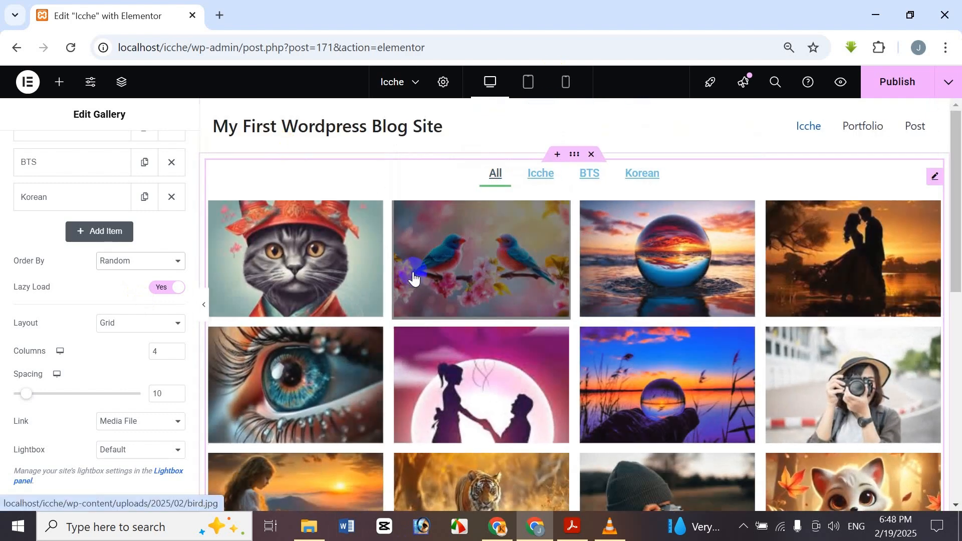
{"action": "scroll", "coordinate": [318, 177], "scroll_direction": "down", "scroll_amount": 1}
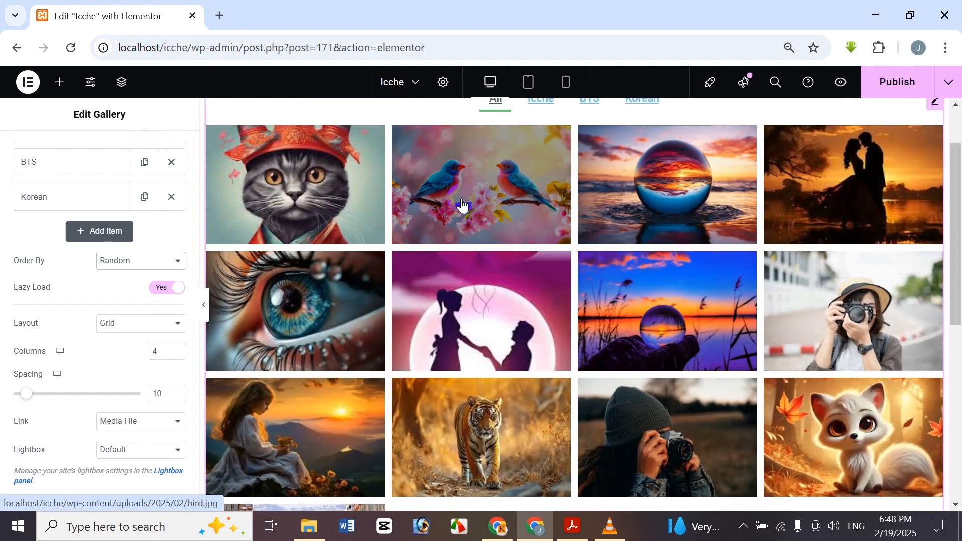
{"action": "scroll", "coordinate": [444, 371], "scroll_direction": "down", "scroll_amount": 2}
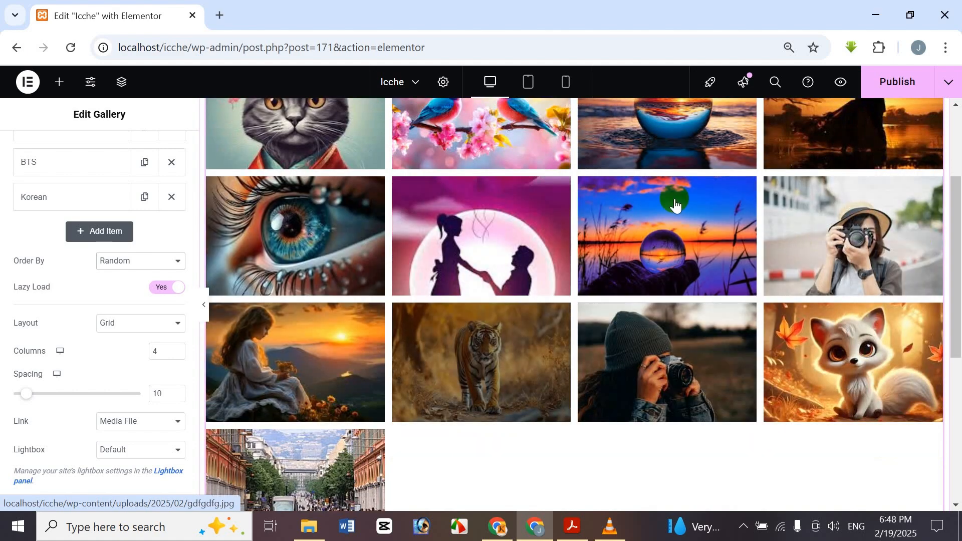
{"action": "scroll", "coordinate": [399, 241], "scroll_direction": "up", "scroll_amount": 3}
{"action": "scroll", "coordinate": [398, 240], "scroll_direction": "down", "scroll_amount": 2}
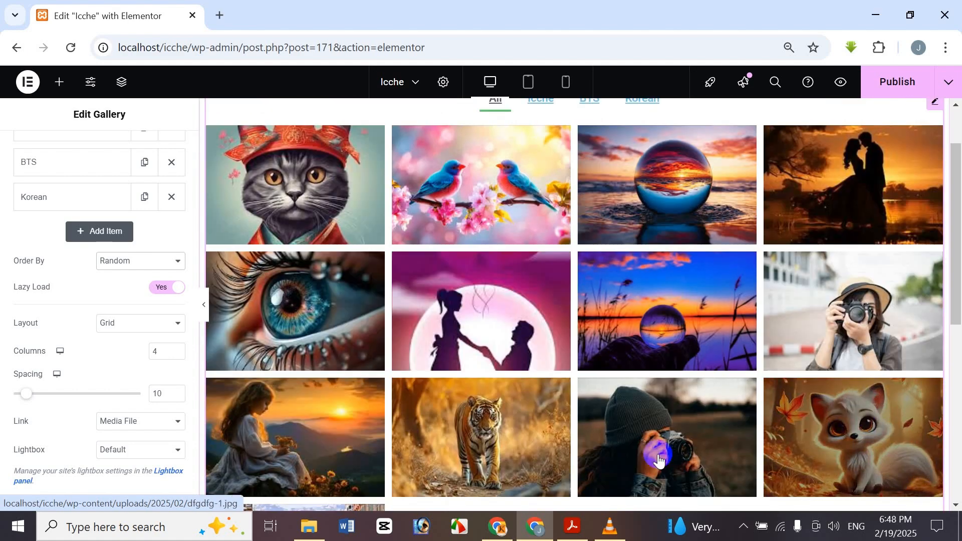
{"action": "scroll", "coordinate": [624, 301], "scroll_direction": "down", "scroll_amount": 2}
{"action": "scroll", "coordinate": [621, 249], "scroll_direction": "down", "scroll_amount": 2}
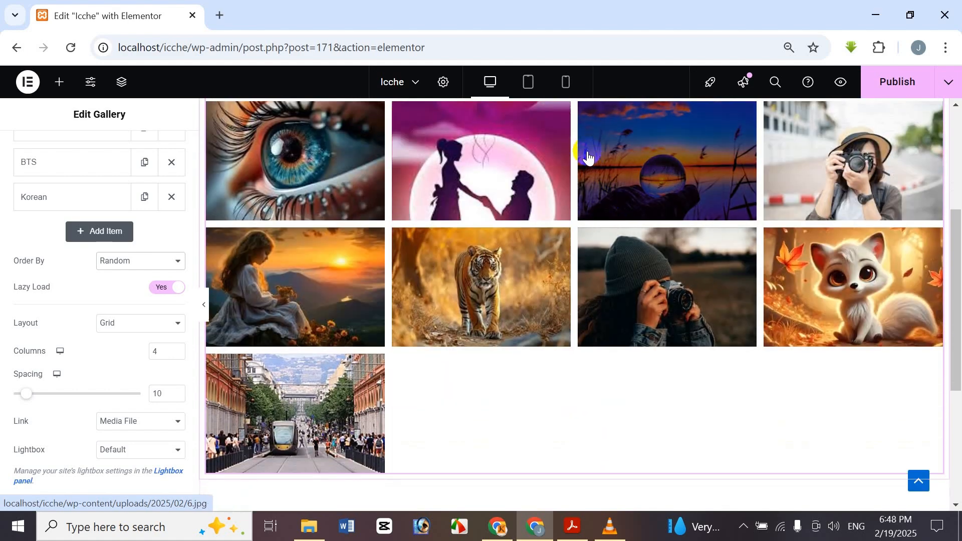
{"action": "scroll", "coordinate": [545, 190], "scroll_direction": "up", "scroll_amount": 3}
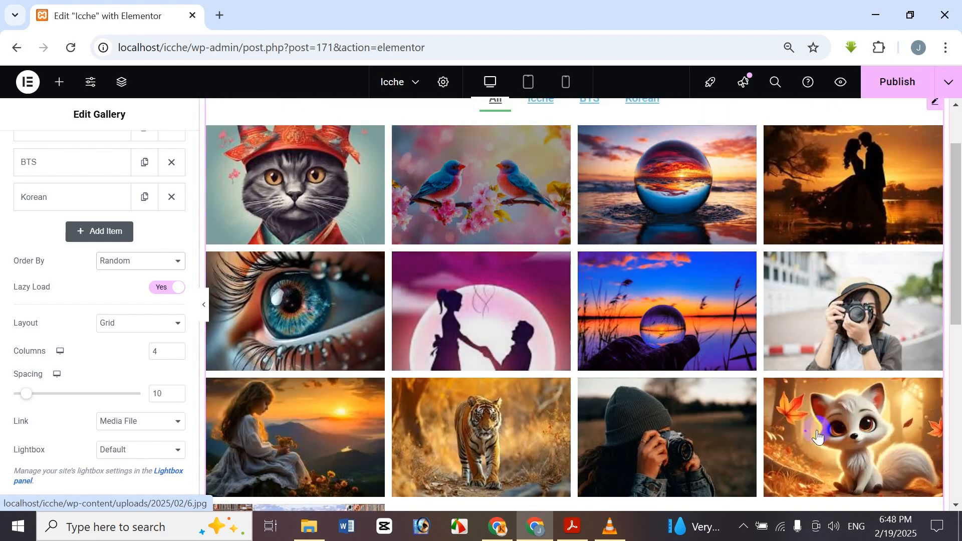
- Return the gallery's Order By setting to Default
{"action": "left_click", "coordinate": [152, 260]}
{"action": "left_click", "coordinate": [164, 278]}
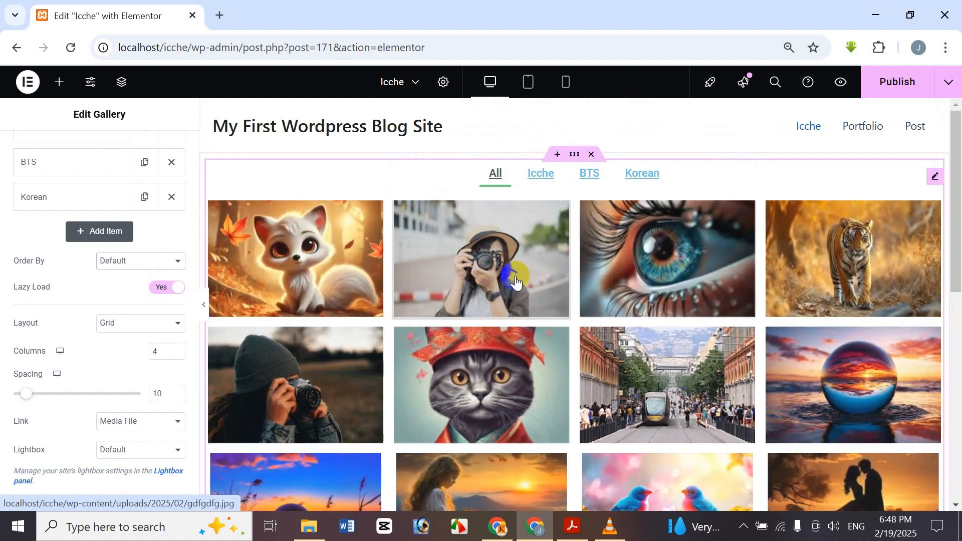
- Look through all the gallery images on the page to examine the default order and the grid arrangement
{"action": "left_click_drag", "start_coordinate": [955, 214], "coordinate": [955, 313]}
{"action": "scroll", "coordinate": [867, 262], "scroll_direction": "up", "scroll_amount": 5}
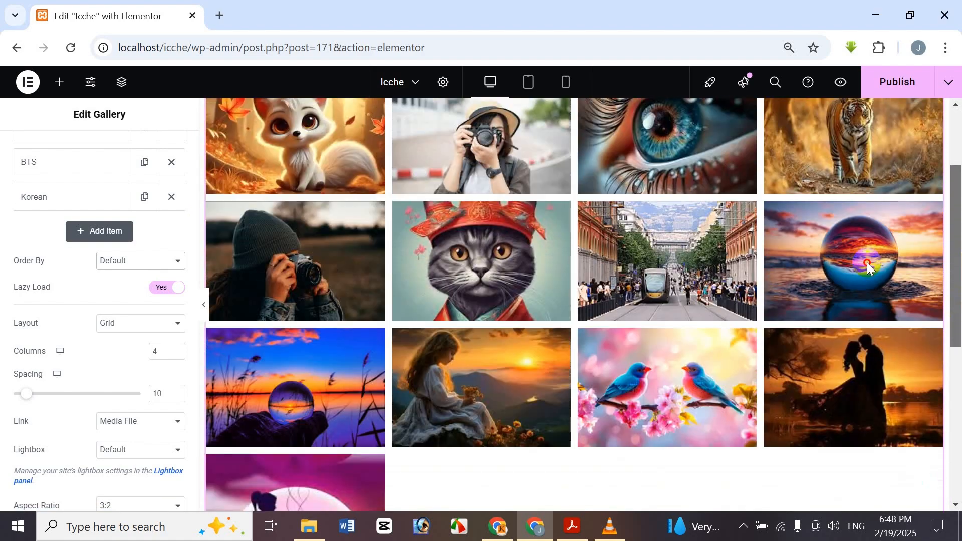
{"action": "scroll", "coordinate": [835, 412], "scroll_direction": "down", "scroll_amount": 7}
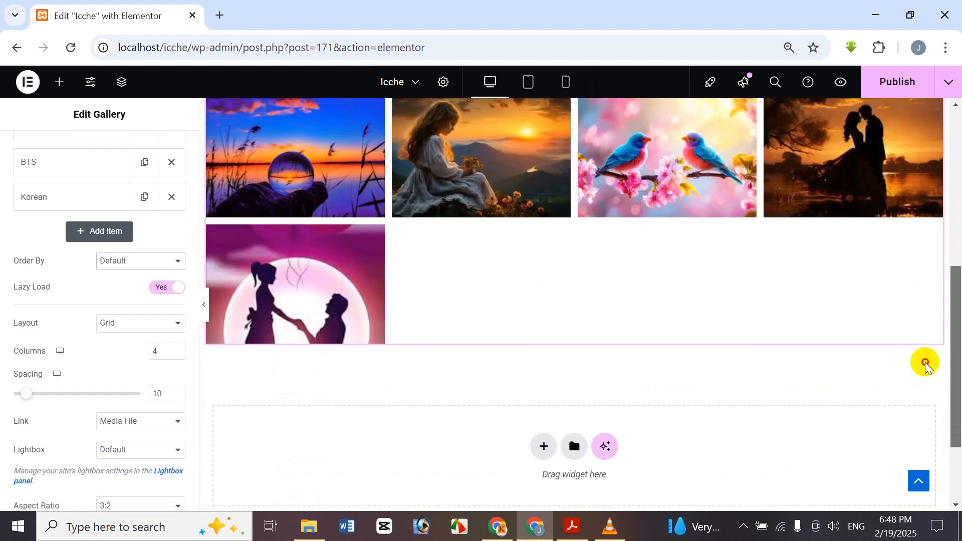
{"action": "scroll", "coordinate": [926, 361], "scroll_direction": "up", "scroll_amount": 3}
{"action": "scroll", "coordinate": [926, 306], "scroll_direction": "down", "scroll_amount": 2}
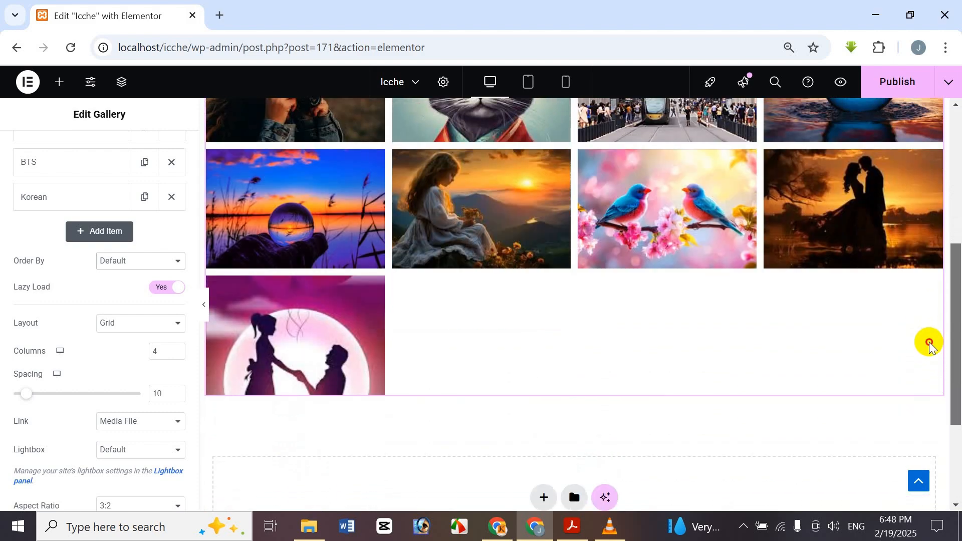
{"action": "scroll", "coordinate": [928, 339], "scroll_direction": "up", "scroll_amount": 2}
{"action": "scroll", "coordinate": [941, 271], "scroll_direction": "up", "scroll_amount": 5}
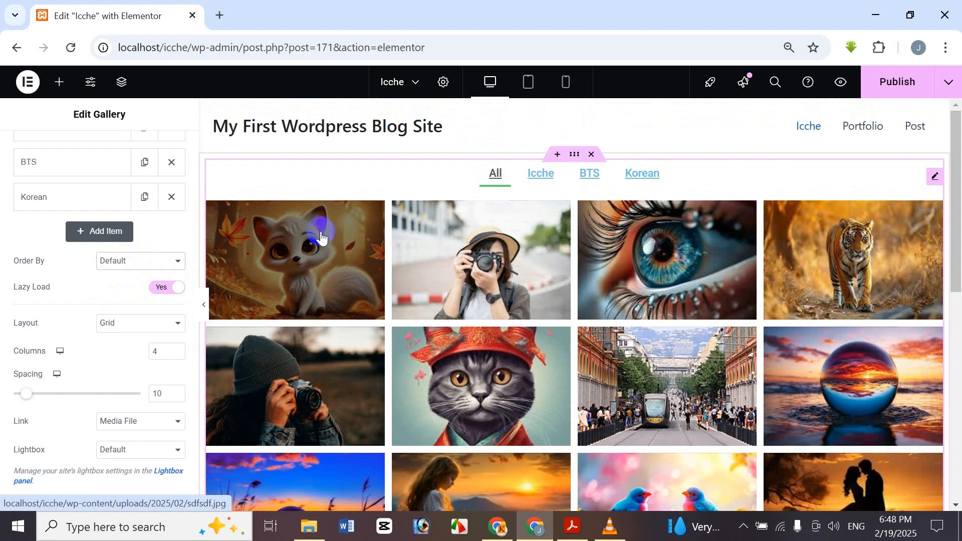
{"action": "scroll", "coordinate": [373, 253], "scroll_direction": "down", "scroll_amount": 5}
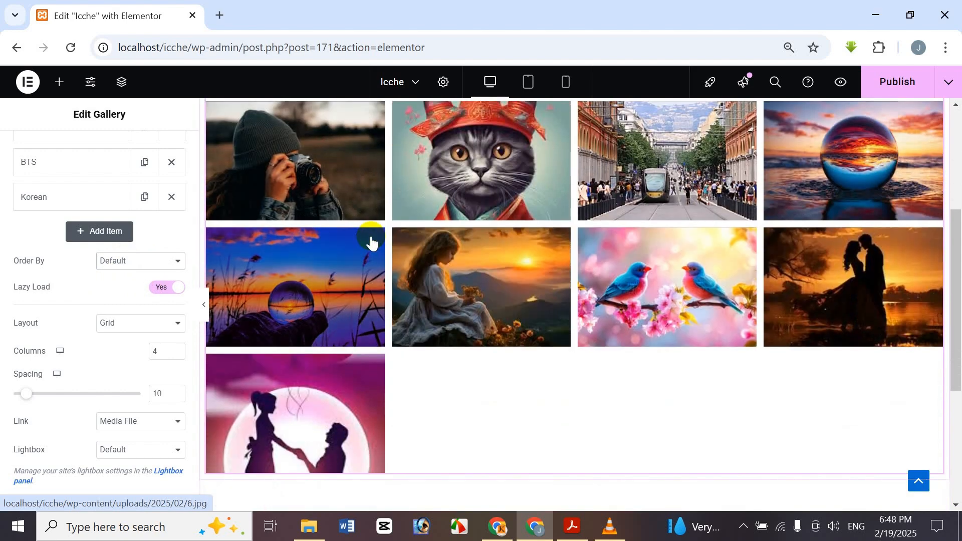
{"action": "scroll", "coordinate": [701, 371], "scroll_direction": "up", "scroll_amount": 3}
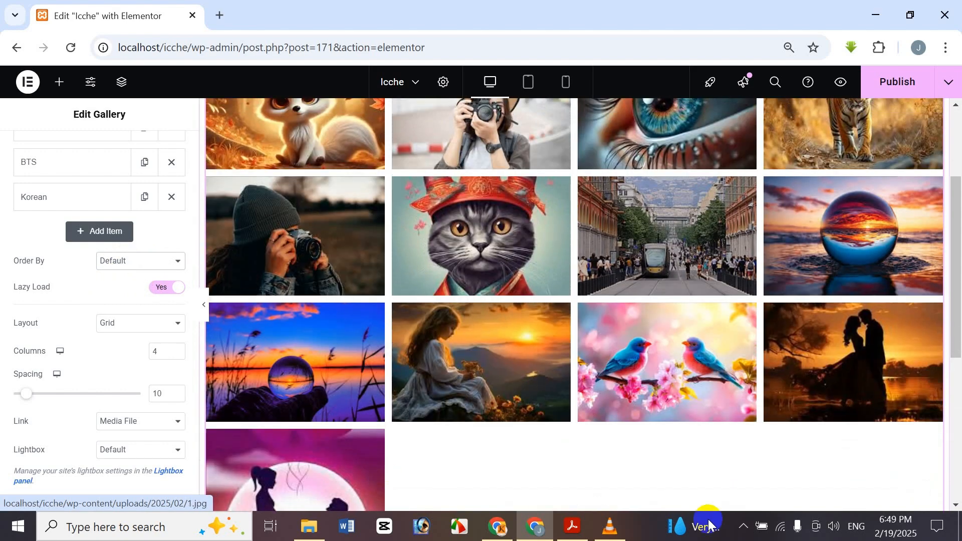
{"action": "scroll", "coordinate": [761, 374], "scroll_direction": "down", "scroll_amount": 1}
{"action": "scroll", "coordinate": [436, 338], "scroll_direction": "down", "scroll_amount": 2}
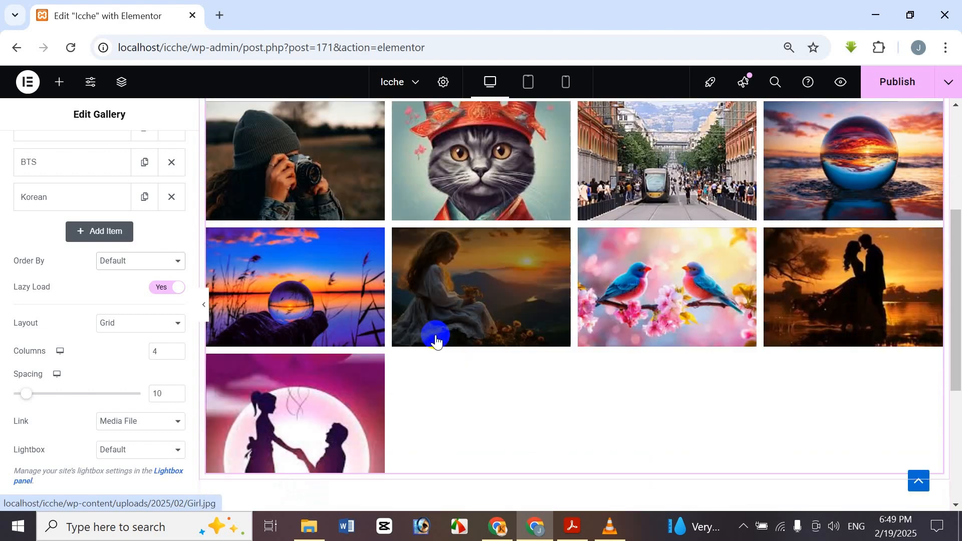
{"action": "scroll", "coordinate": [419, 348], "scroll_direction": "up", "scroll_amount": 2}
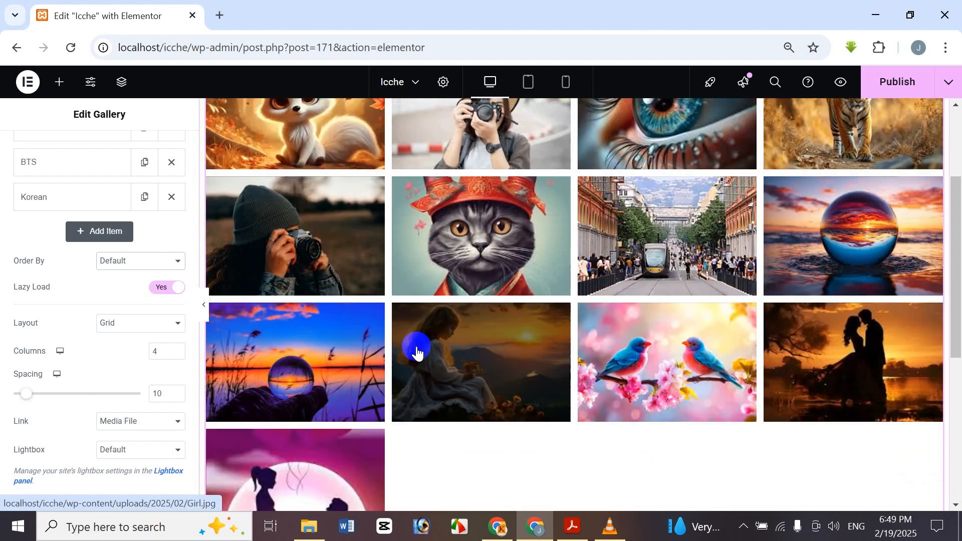
- Set the gallery's Layout to Justified and look over the rearranged images
{"action": "left_click", "coordinate": [136, 321]}
{"action": "left_click", "coordinate": [127, 357]}
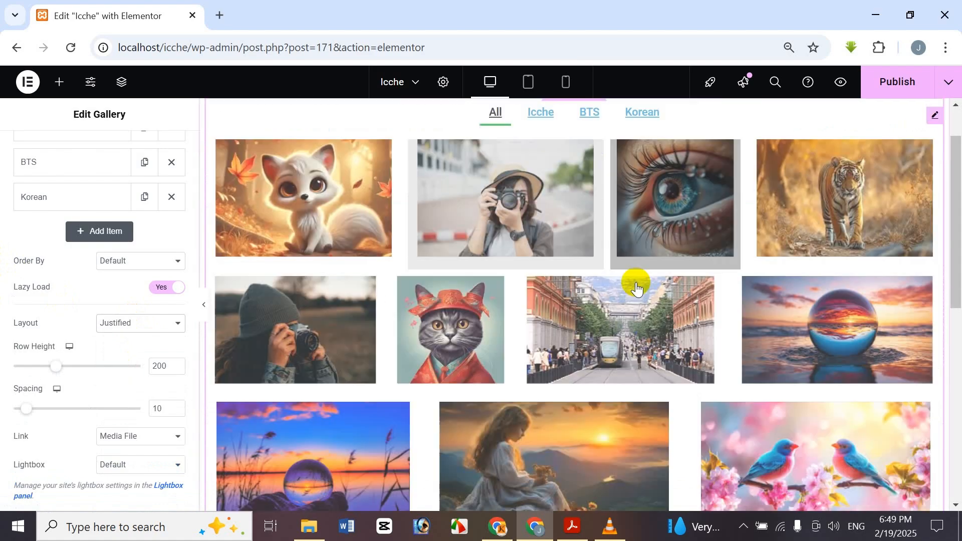
{"action": "scroll", "coordinate": [636, 288], "scroll_direction": "down", "scroll_amount": 6}
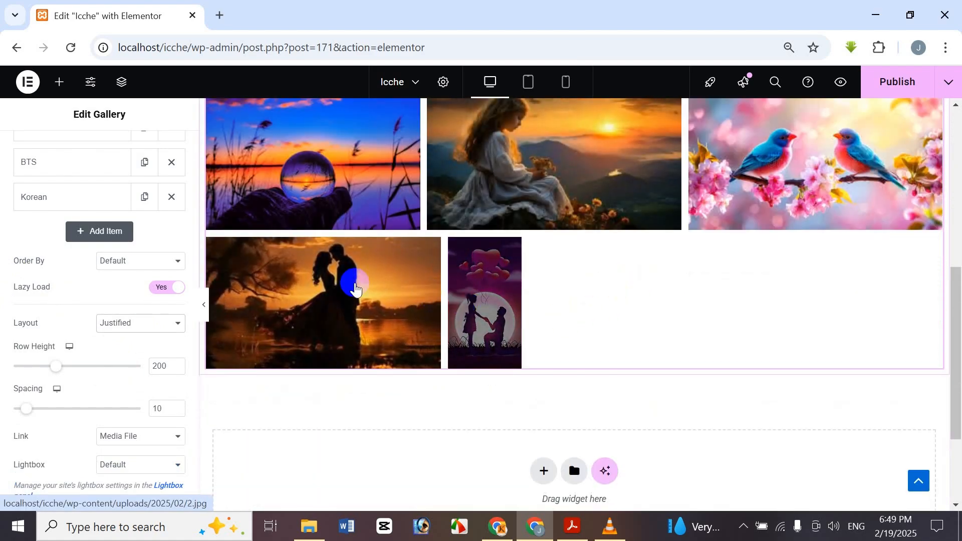
{"action": "scroll", "coordinate": [358, 289], "scroll_direction": "up", "scroll_amount": 7}
{"action": "scroll", "coordinate": [664, 217], "scroll_direction": "down", "scroll_amount": 3}
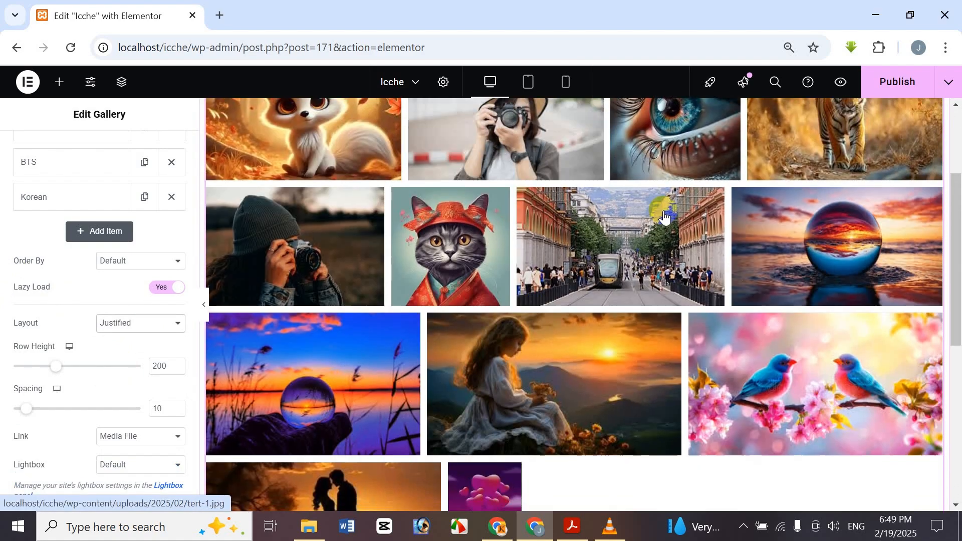
- Set the gallery's Layout back to Grid and look through the images for comparison
{"action": "left_click", "coordinate": [123, 337]}
{"action": "left_click", "coordinate": [120, 339]}
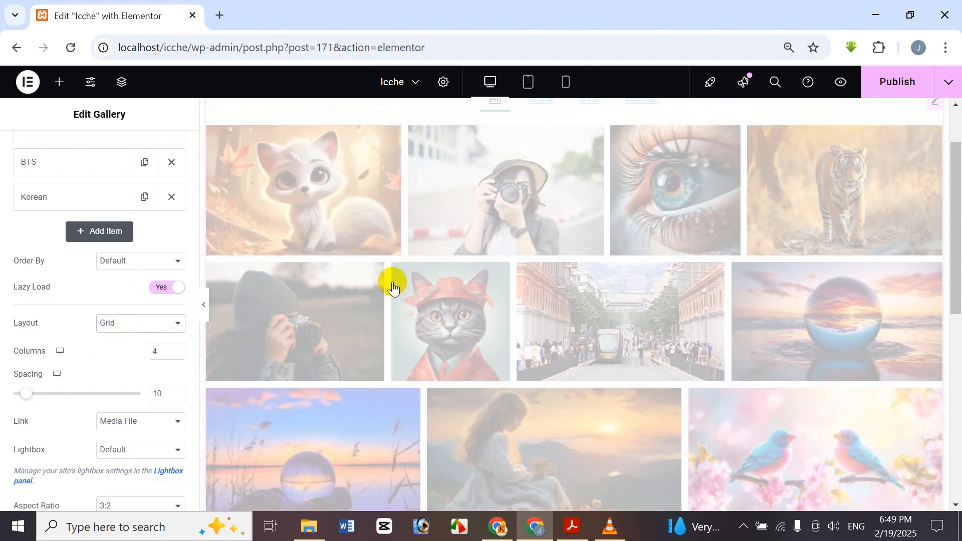
{"action": "scroll", "coordinate": [380, 210], "scroll_direction": "down", "scroll_amount": 2}
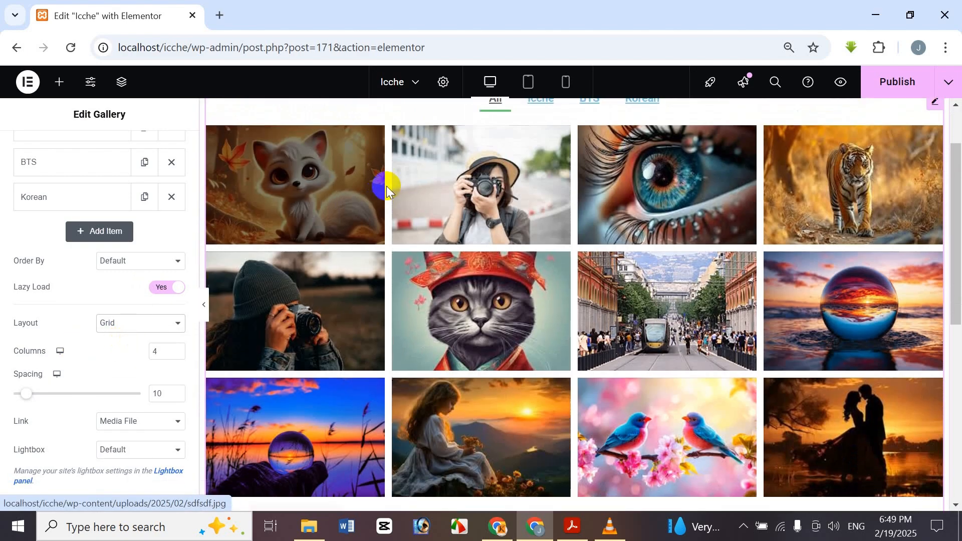
{"action": "scroll", "coordinate": [390, 281], "scroll_direction": "down", "scroll_amount": 3}
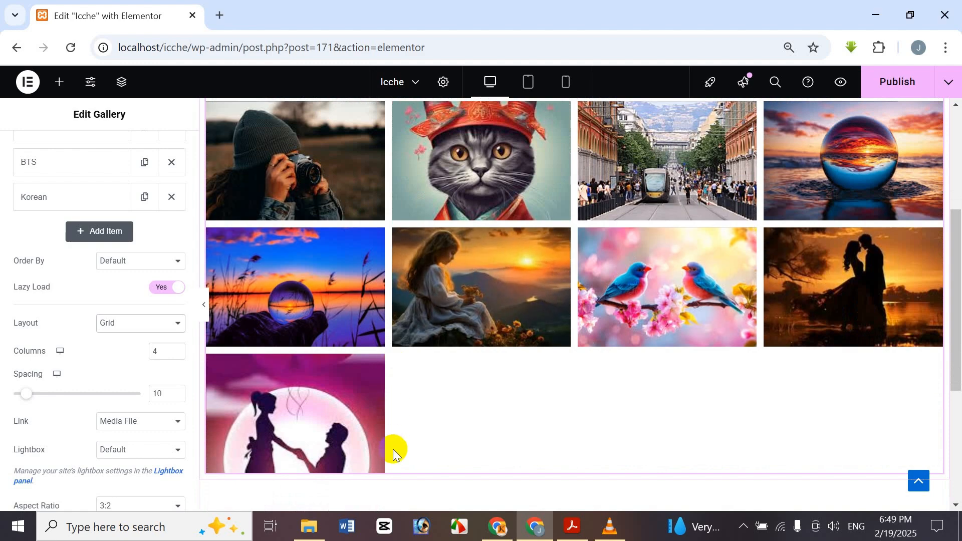
{"action": "scroll", "coordinate": [576, 466], "scroll_direction": "down", "scroll_amount": 5}
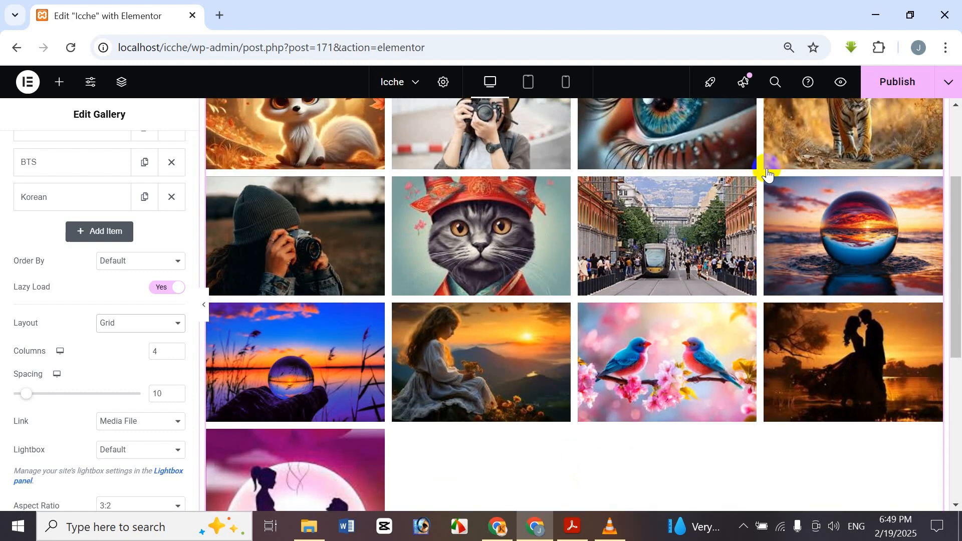
{"action": "scroll", "coordinate": [701, 251], "scroll_direction": "up", "scroll_amount": 2}
- Switch the gallery's Layout to Justified again and examine the image rows down to the last one
{"action": "left_click", "coordinate": [137, 323]}
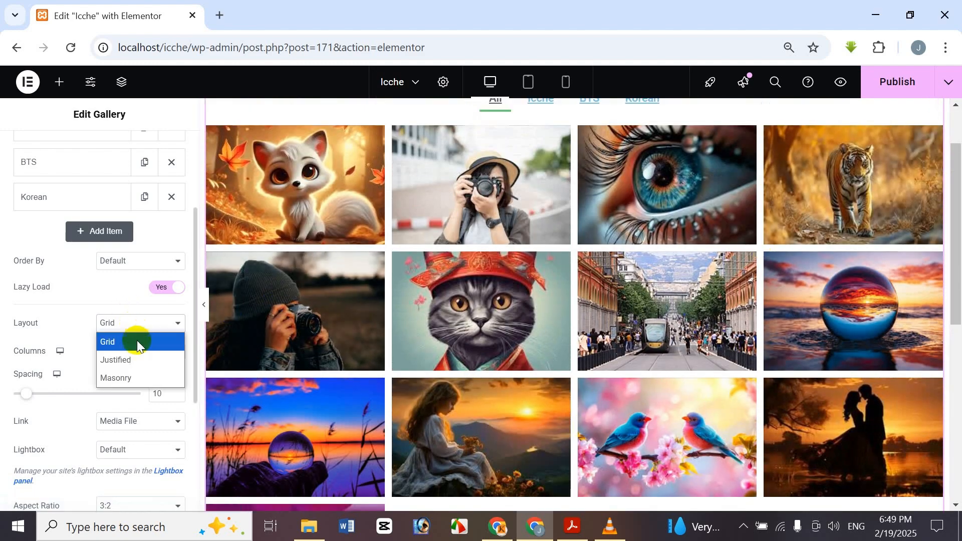
{"action": "left_click", "coordinate": [122, 360]}
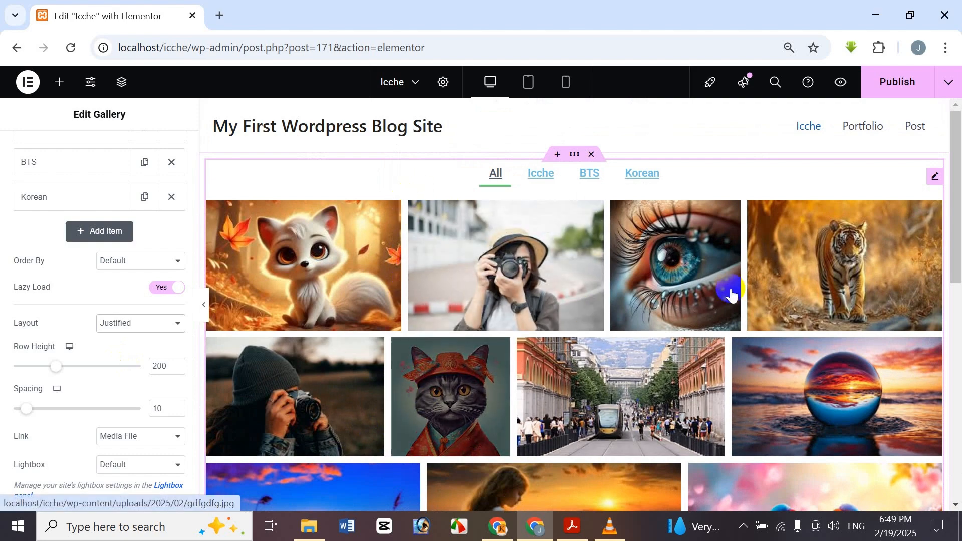
{"action": "scroll", "coordinate": [712, 299], "scroll_direction": "down", "scroll_amount": 2}
{"action": "scroll", "coordinate": [712, 299], "scroll_direction": "down", "scroll_amount": 1}
{"action": "scroll", "coordinate": [585, 314], "scroll_direction": "down", "scroll_amount": 2}
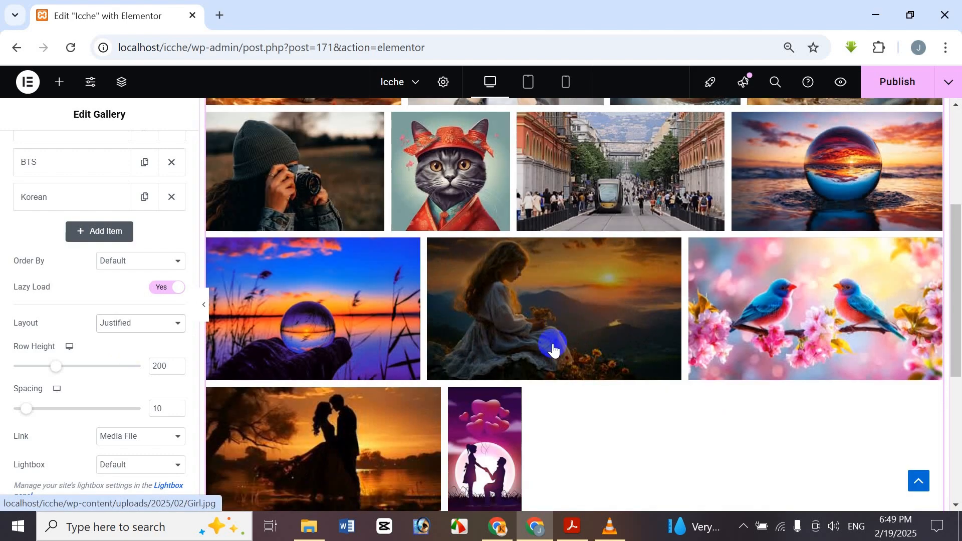
{"action": "scroll", "coordinate": [414, 359], "scroll_direction": "down", "scroll_amount": 1}
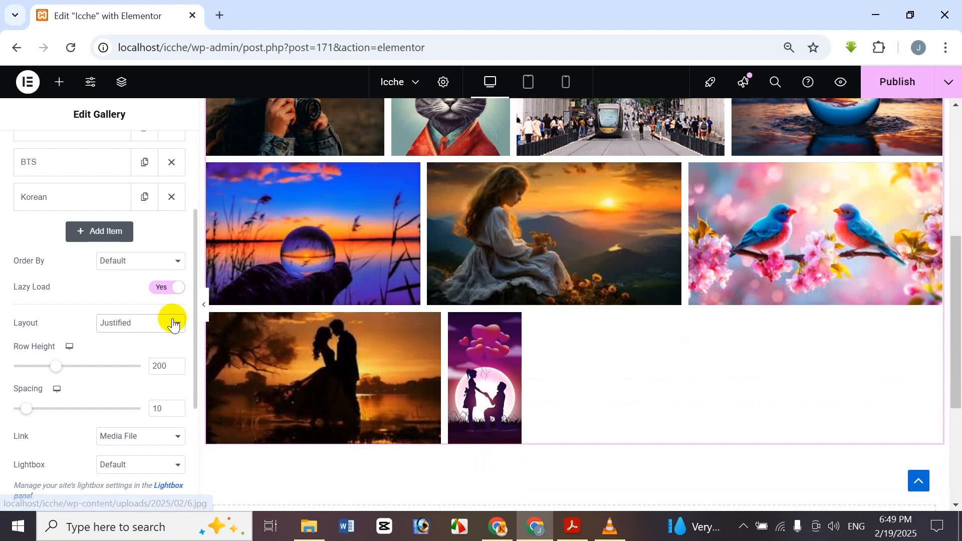
{"action": "scroll", "coordinate": [408, 319], "scroll_direction": "up", "scroll_amount": 1}
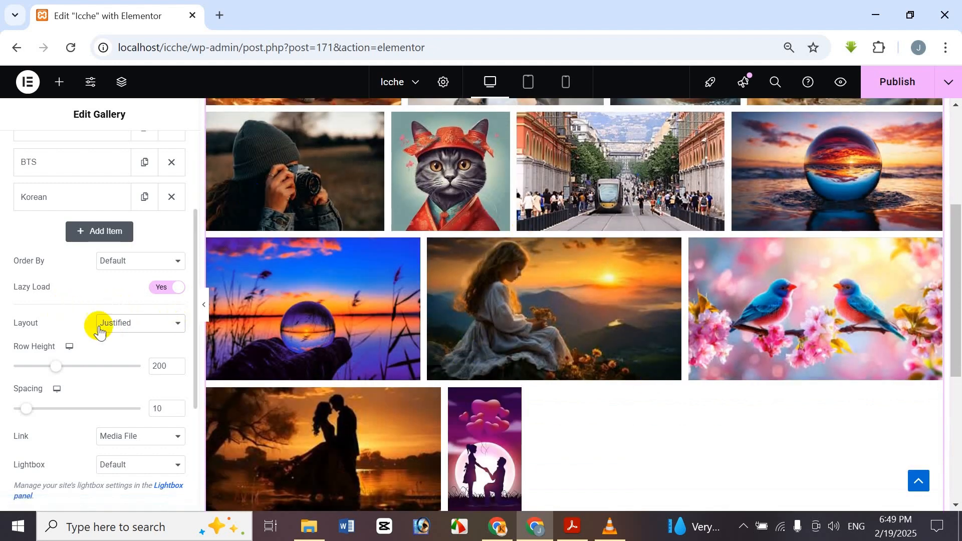
- Set the gallery's Layout to Masonry and review the arrangement on the page
{"action": "left_click", "coordinate": [120, 325]}
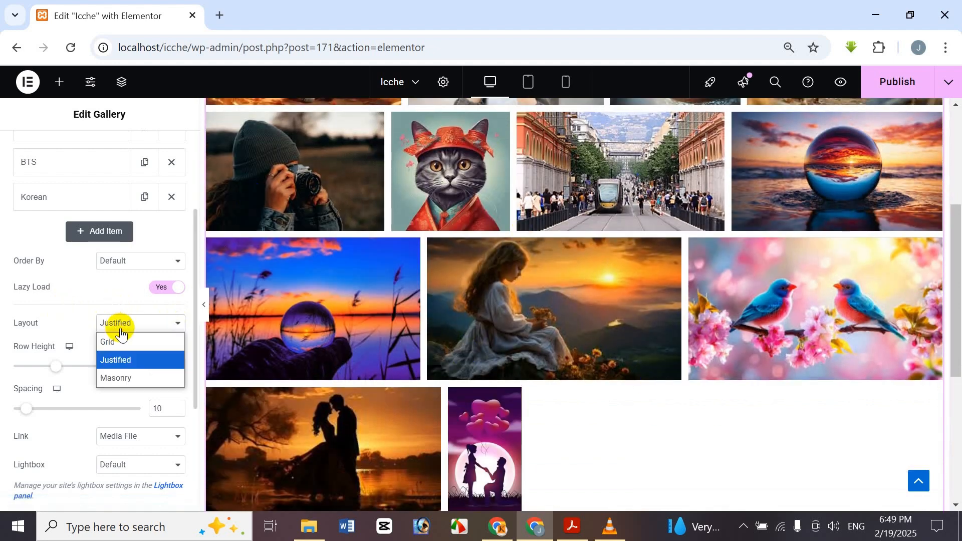
{"action": "left_click", "coordinate": [124, 377]}
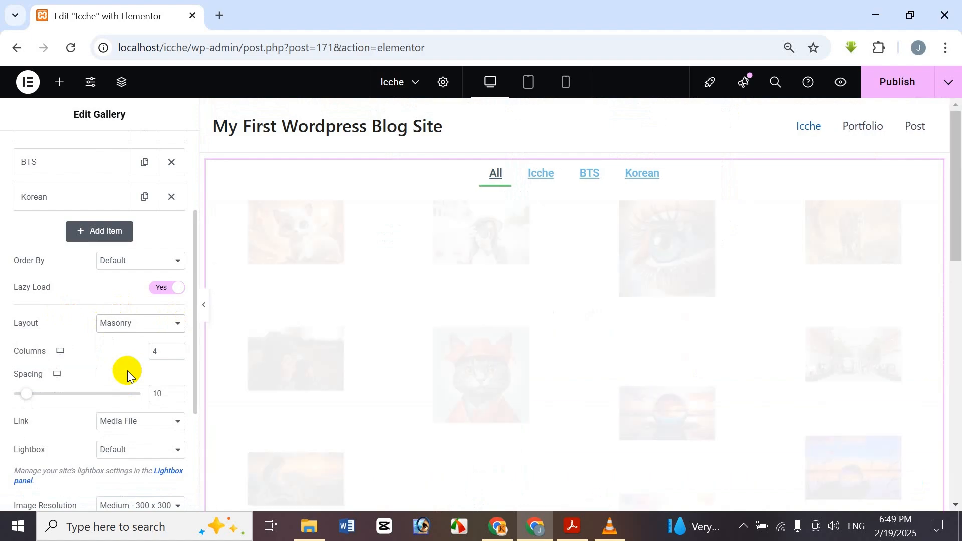
{"action": "scroll", "coordinate": [288, 386], "scroll_direction": "down", "scroll_amount": 3}
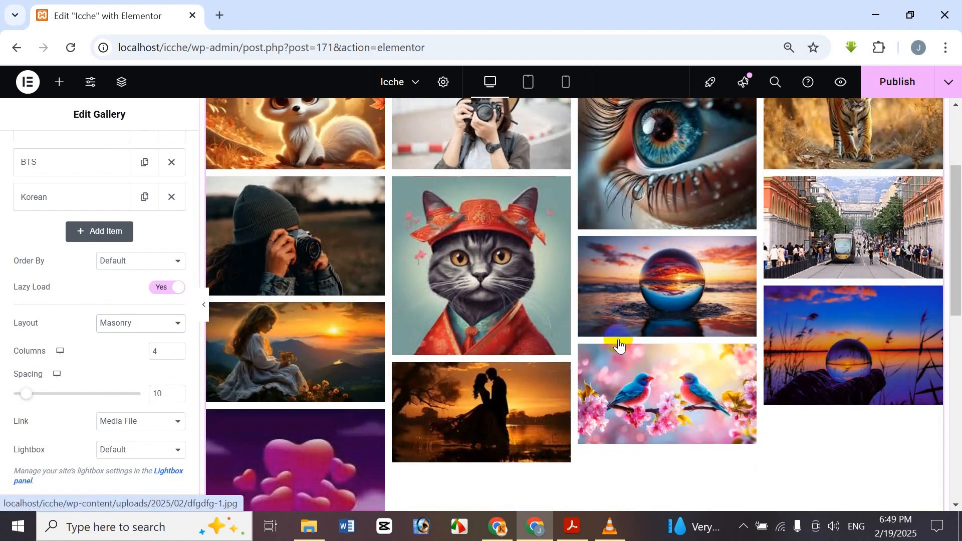
- Review the Masonry arrangement, set the gallery's Layout back to Grid and check the image rows down to the last one
{"action": "scroll", "coordinate": [628, 340], "scroll_direction": "down", "scroll_amount": 6}
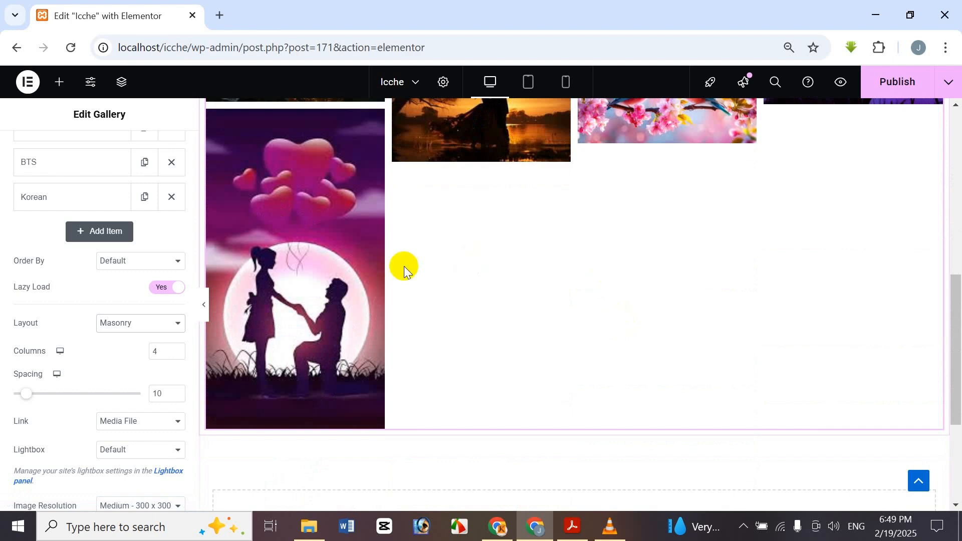
{"action": "scroll", "coordinate": [330, 305], "scroll_direction": "up", "scroll_amount": 6}
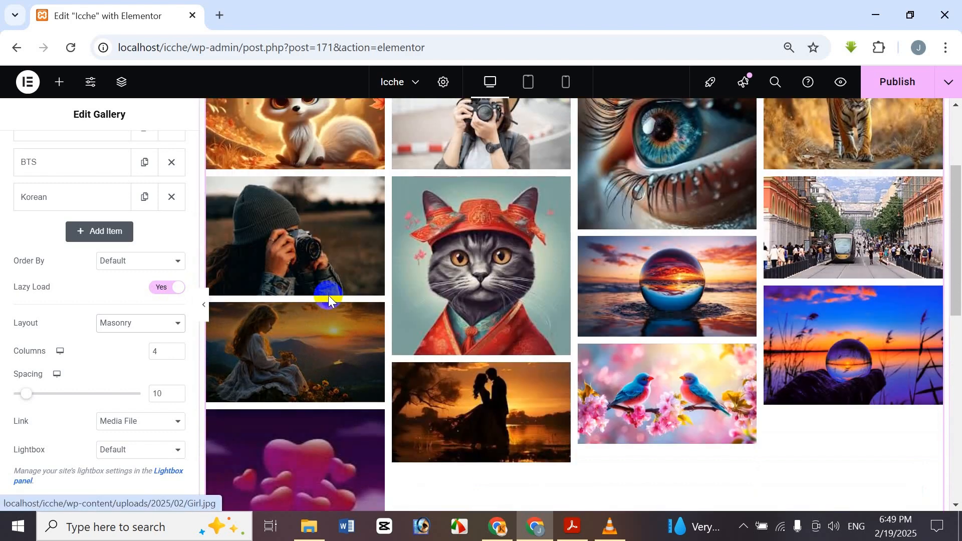
{"action": "scroll", "coordinate": [646, 321], "scroll_direction": "up", "scroll_amount": 2}
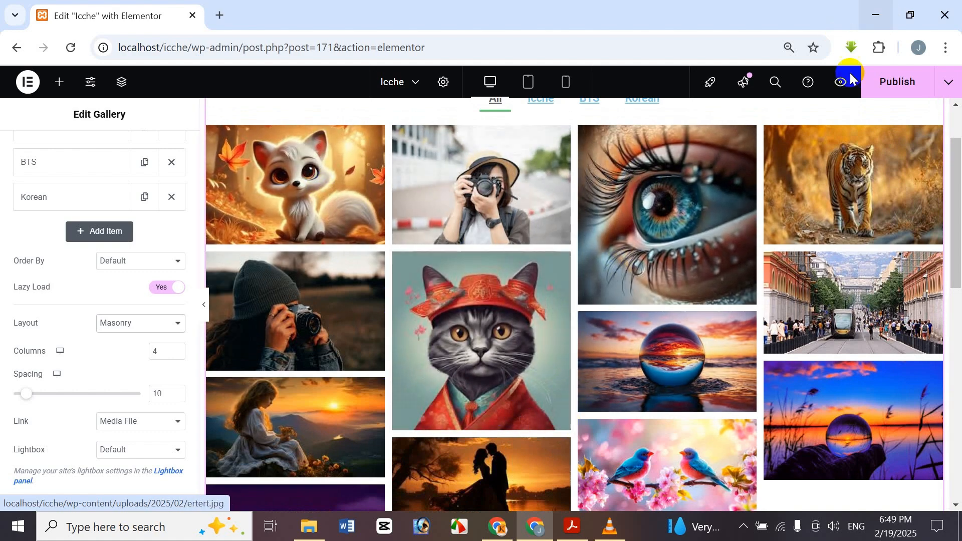
{"action": "scroll", "coordinate": [485, 302], "scroll_direction": "down", "scroll_amount": 4}
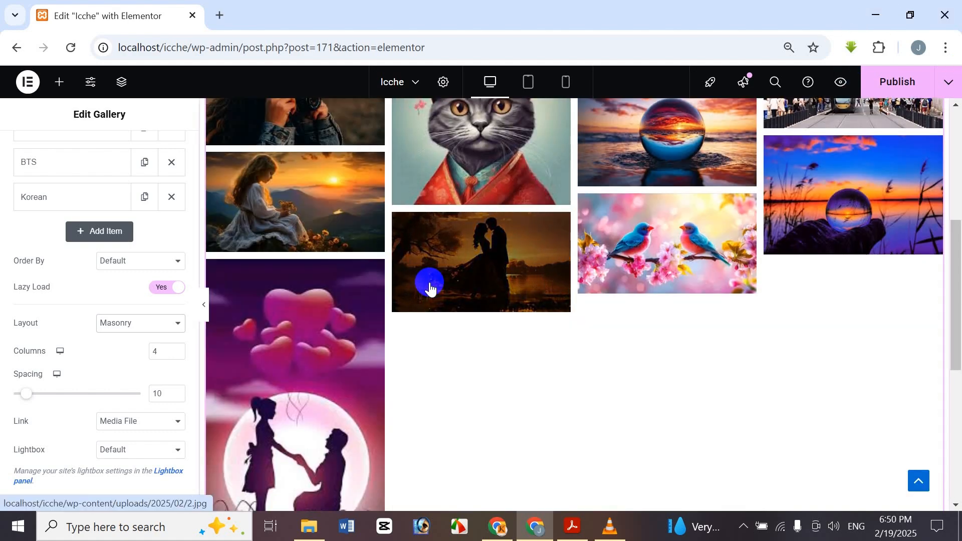
{"action": "scroll", "coordinate": [434, 321], "scroll_direction": "up", "scroll_amount": 4}
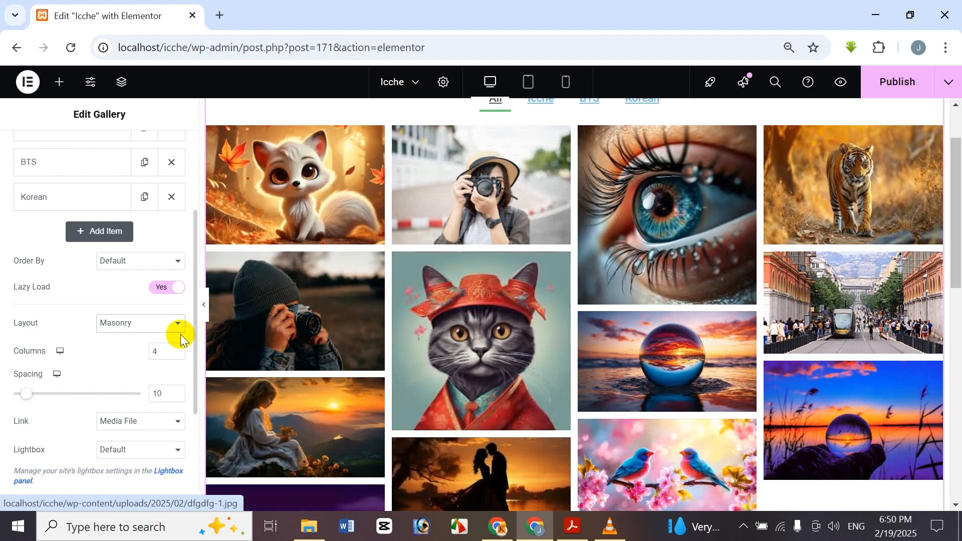
{"action": "left_click", "coordinate": [145, 325]}
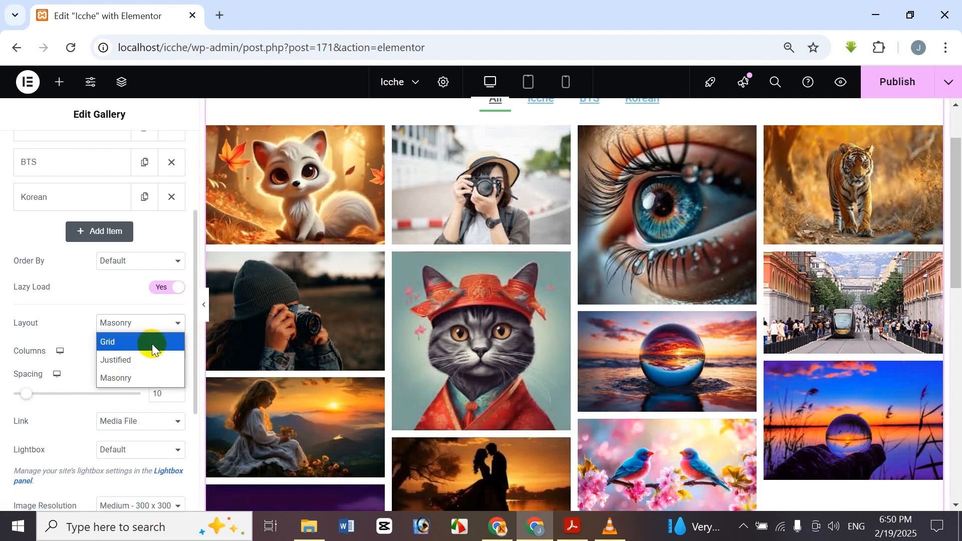
{"action": "left_click", "coordinate": [116, 339]}
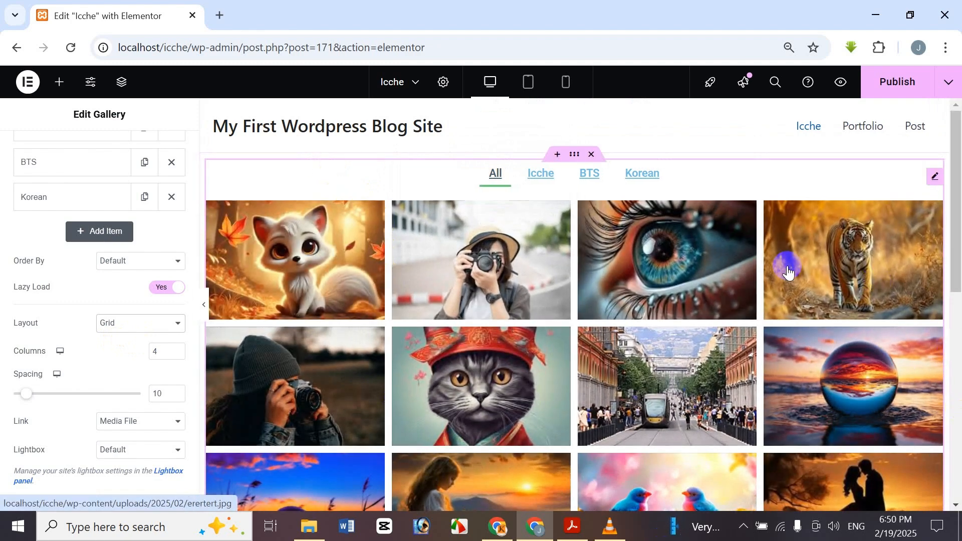
{"action": "scroll", "coordinate": [466, 369], "scroll_direction": "down", "scroll_amount": 3}
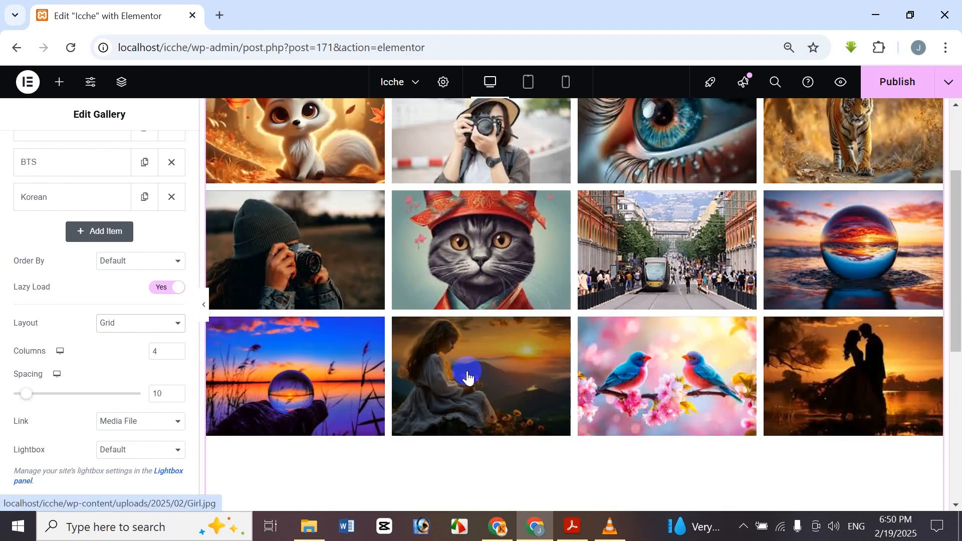
{"action": "scroll", "coordinate": [462, 285], "scroll_direction": "down", "scroll_amount": 3}
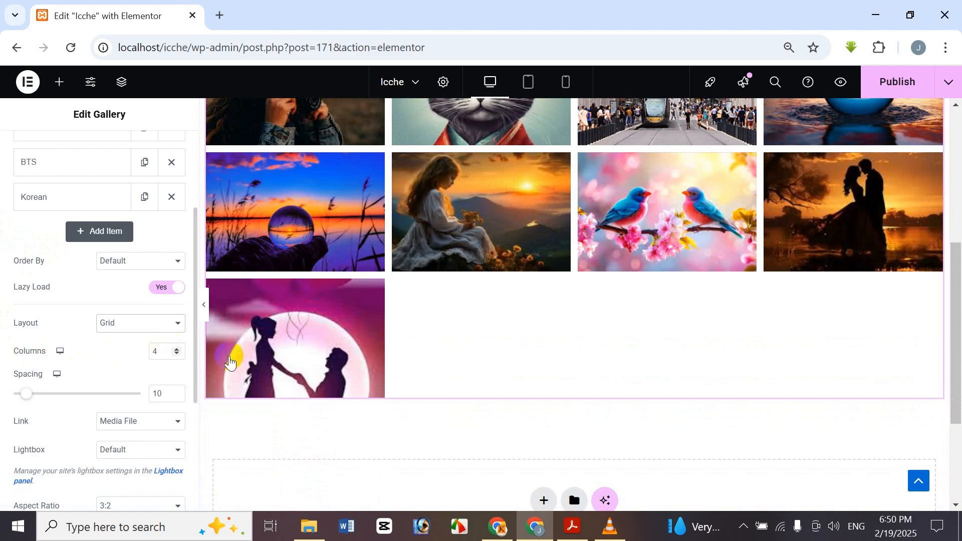
{"action": "scroll", "coordinate": [230, 362], "scroll_direction": "up", "scroll_amount": 6}
{"action": "scroll", "coordinate": [317, 261], "scroll_direction": "down", "scroll_amount": 3}
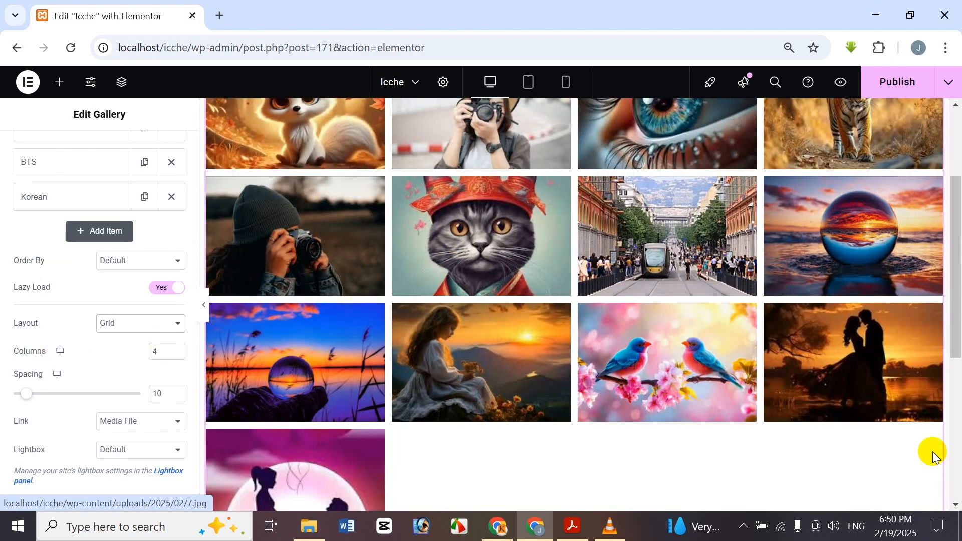
{"action": "scroll", "coordinate": [457, 269], "scroll_direction": "up", "scroll_amount": 3}
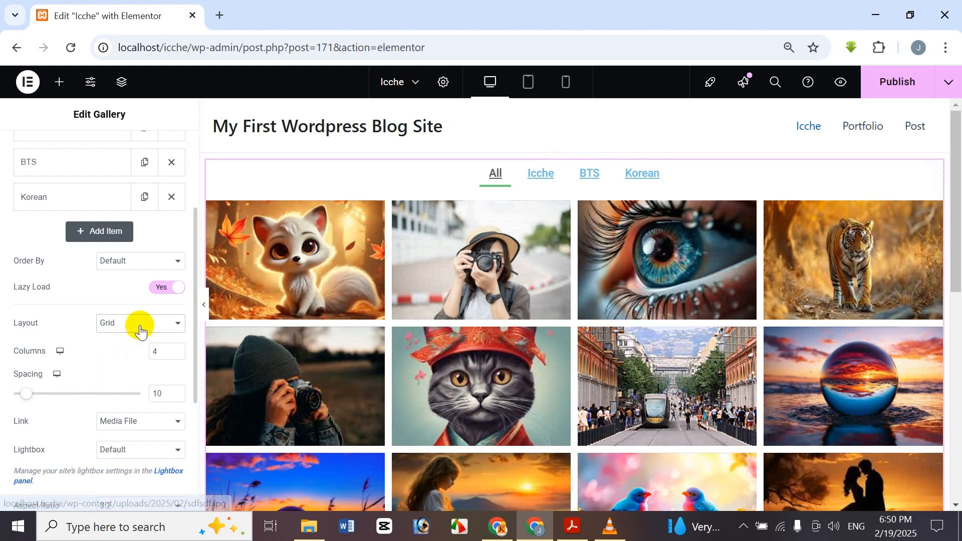
- Set the gallery's Columns to 1 and look through the single-column images
{"action": "left_click", "coordinate": [143, 328]}
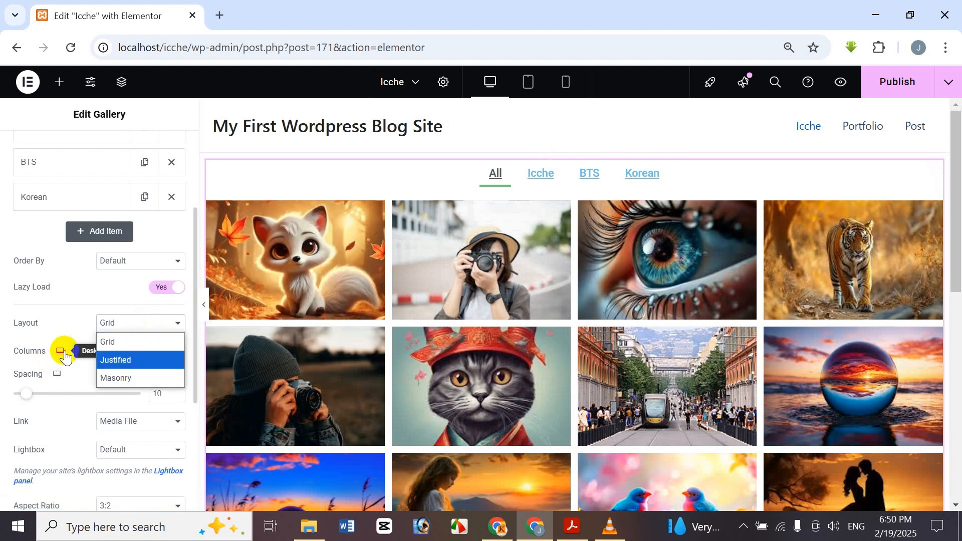
{"action": "left_click", "coordinate": [74, 298]}
{"action": "left_click", "coordinate": [101, 350]}
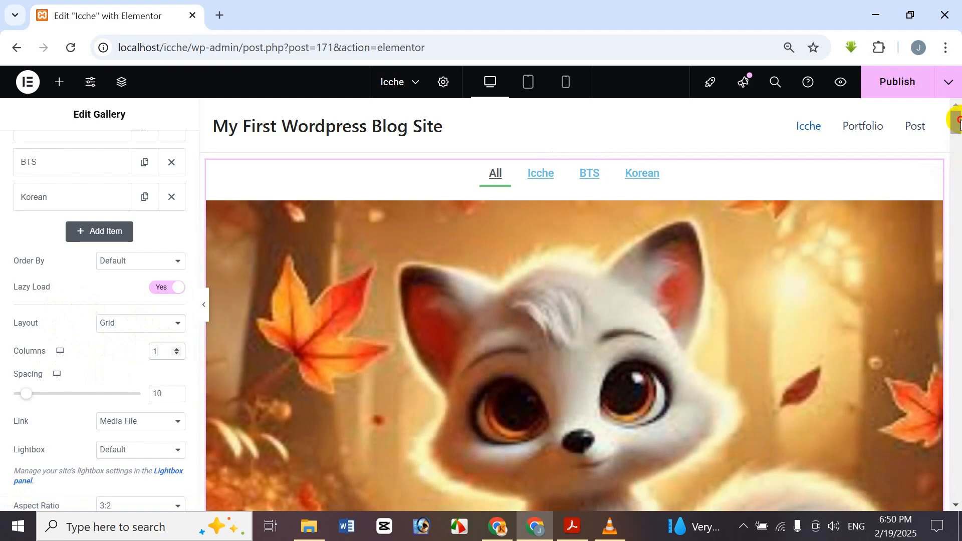
{"action": "left_click_drag", "start_coordinate": [958, 120], "coordinate": [526, 429]}
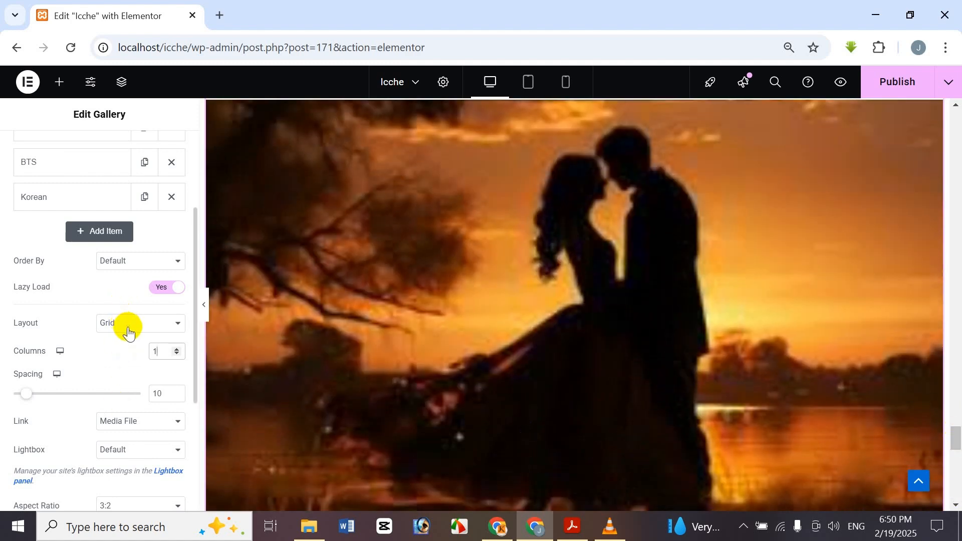
- Try the gallery's Columns at 5, 8 and 6 in turn and compare the resulting grids
{"action": "key", "text": "BackSpace"}
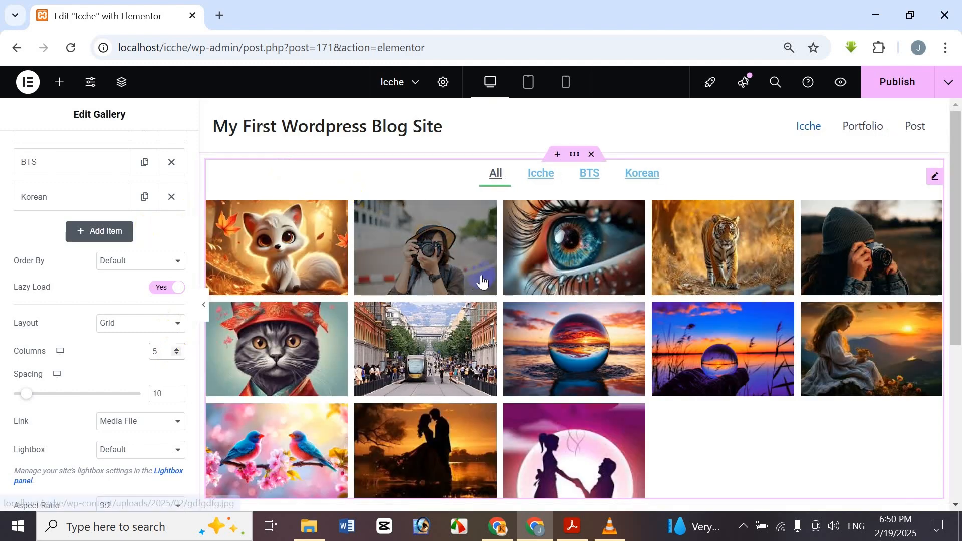
{"action": "scroll", "coordinate": [511, 279], "scroll_direction": "down", "scroll_amount": 2}
{"action": "left_click", "coordinate": [312, 313]}
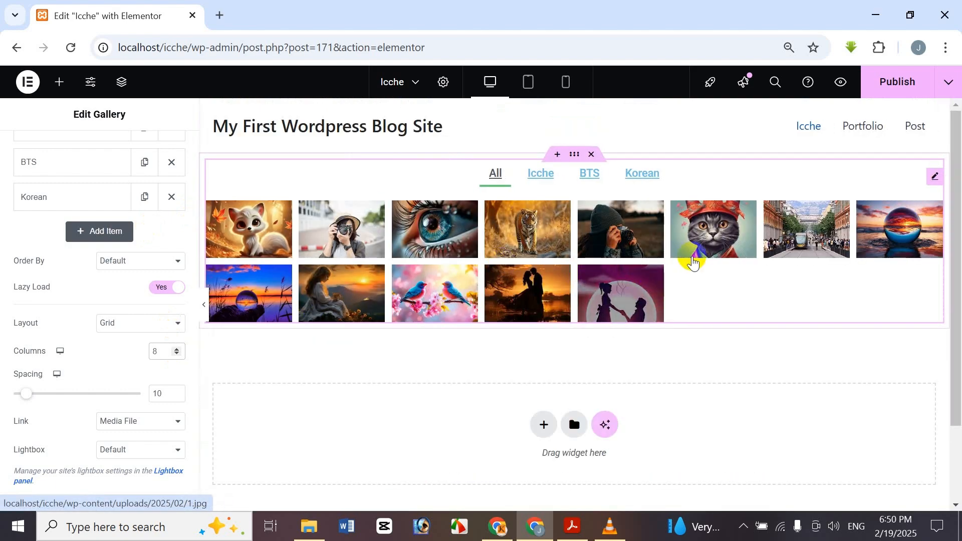
{"action": "left_click", "coordinate": [557, 247]}
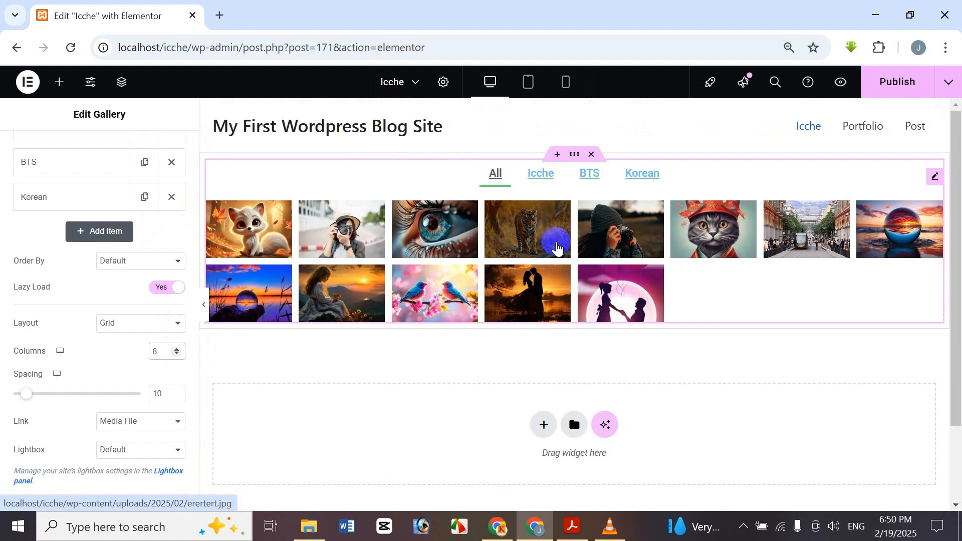
{"action": "type", "text": "6"}
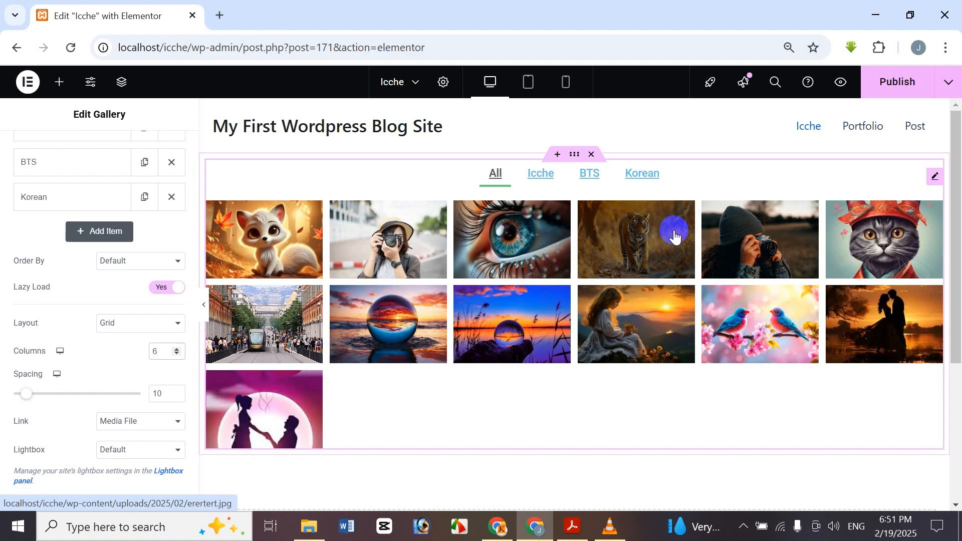
- Set the gallery's Columns to 3 and look over the image rows
{"action": "key", "text": "BackSpace"}
{"action": "type", "text": "3"}
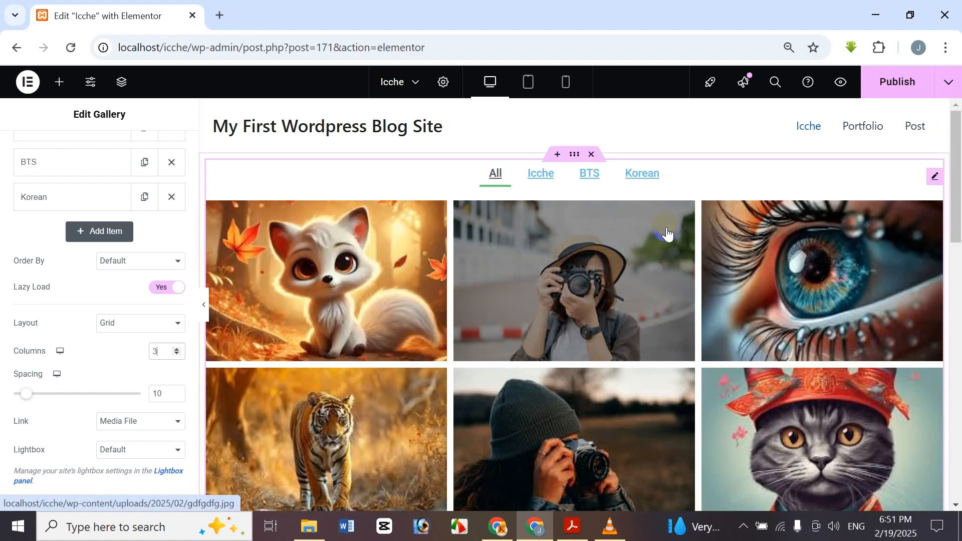
{"action": "scroll", "coordinate": [667, 233], "scroll_direction": "down", "scroll_amount": 9}
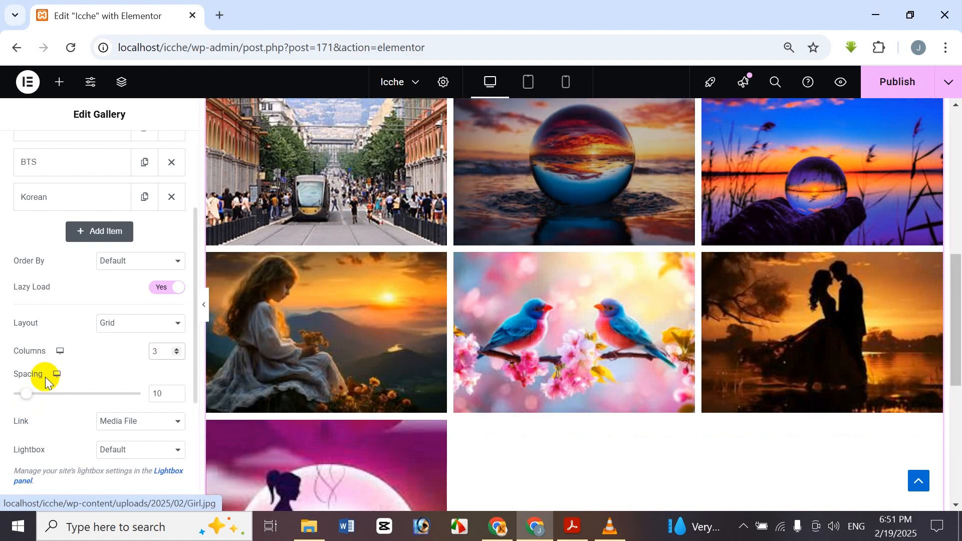
- Try wider gaps between the gallery images and set the Spacing to 1
{"action": "scroll", "coordinate": [366, 283], "scroll_direction": "up", "scroll_amount": 3}
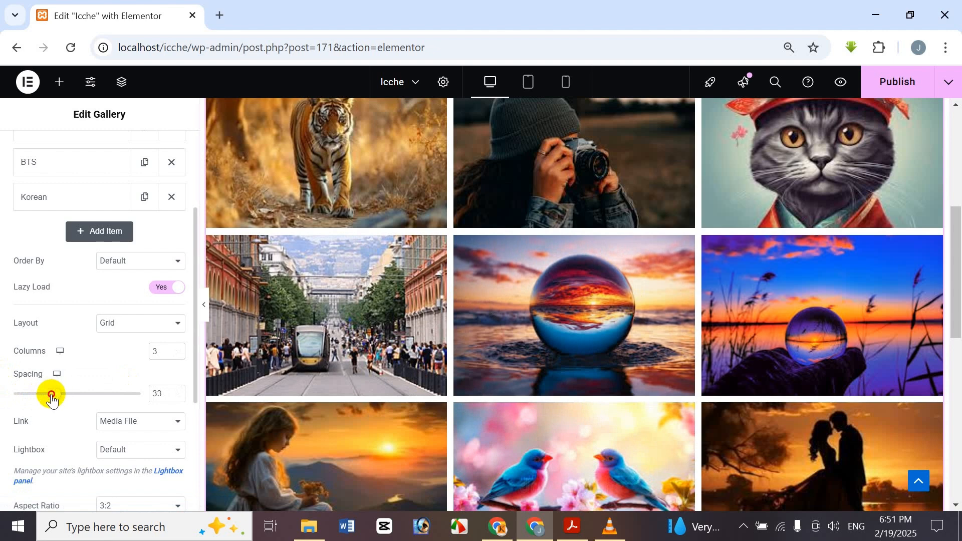
{"action": "left_click_drag", "start_coordinate": [52, 399], "coordinate": [98, 397]}
{"action": "mouse_move", "coordinate": [2, 408]}
{"action": "left_mouse_down"}
{"action": "mouse_move", "coordinate": [4, 399]}
{"action": "mouse_move", "coordinate": [32, 390]}
{"action": "mouse_move", "coordinate": [3, 396]}
{"action": "left_mouse_up"}
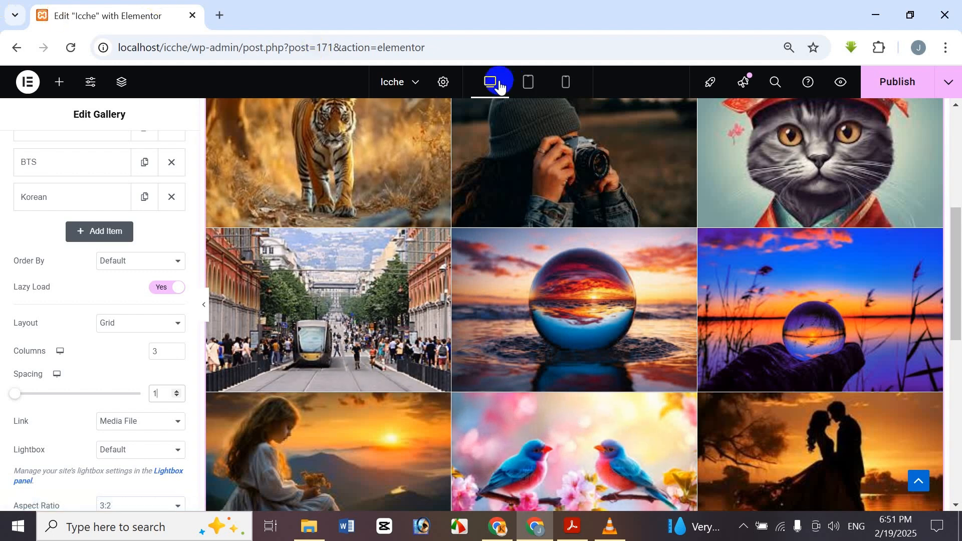
- Set the gallery's Link to Custom URL and assign the dynamic Post URL tag as its URL
{"action": "left_click", "coordinate": [109, 429]}
{"action": "left_click", "coordinate": [134, 474]}
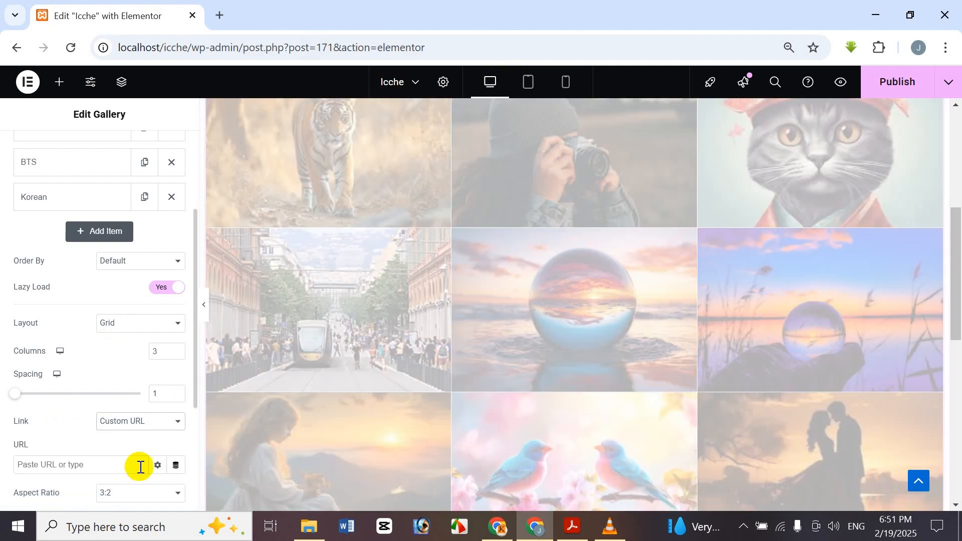
{"action": "scroll", "coordinate": [142, 441], "scroll_direction": "down", "scroll_amount": 2}
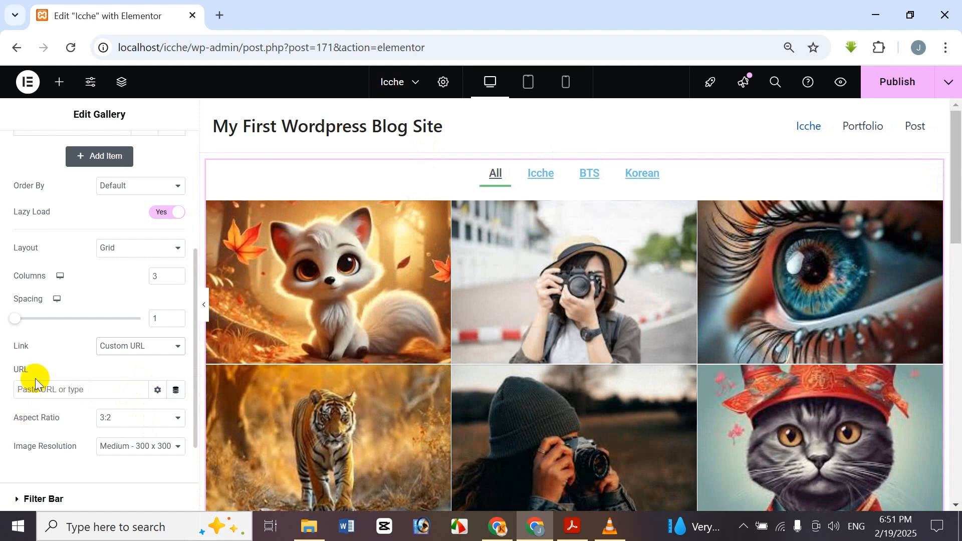
{"action": "left_click", "coordinate": [175, 391]}
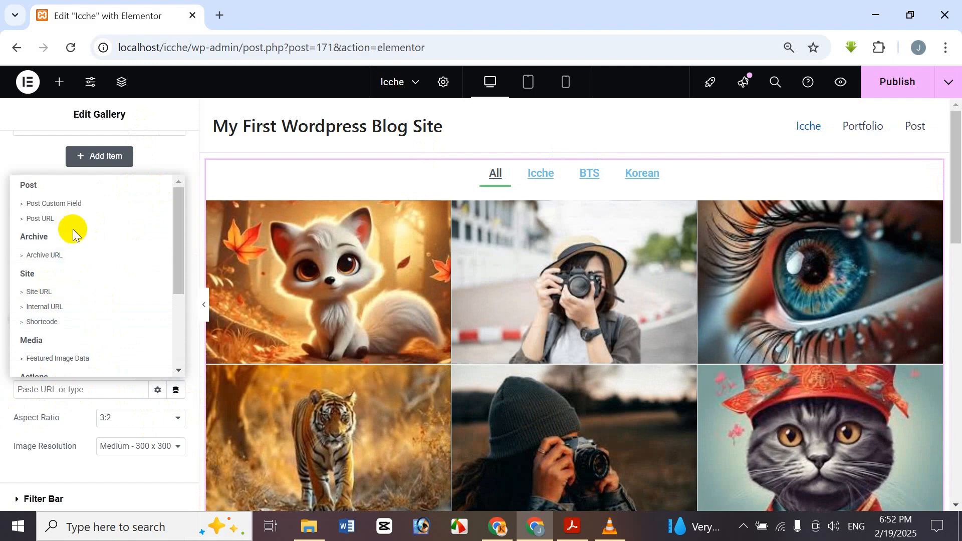
{"action": "left_click", "coordinate": [81, 219]}
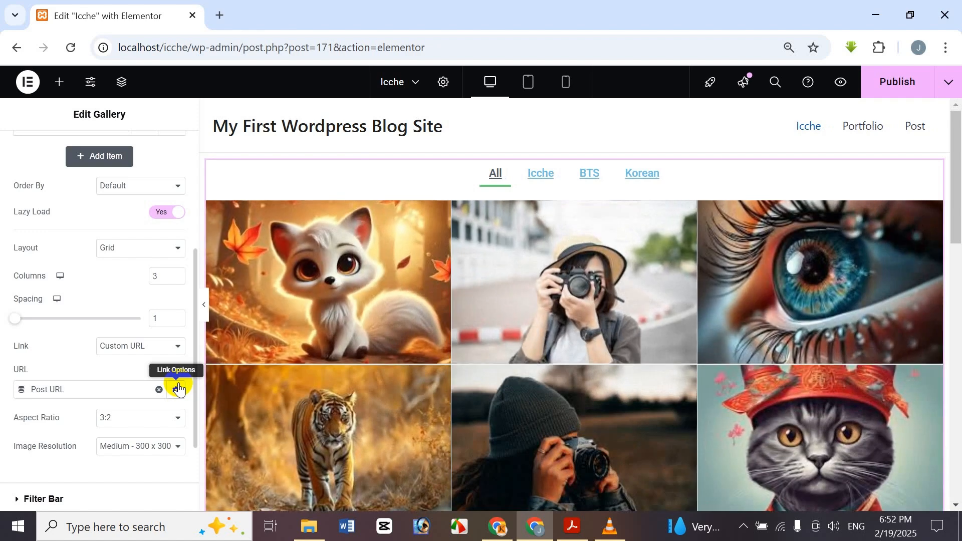
- Check the link options, remove the Post URL tag and look over the available dynamic tags again
{"action": "left_click", "coordinate": [177, 390]}
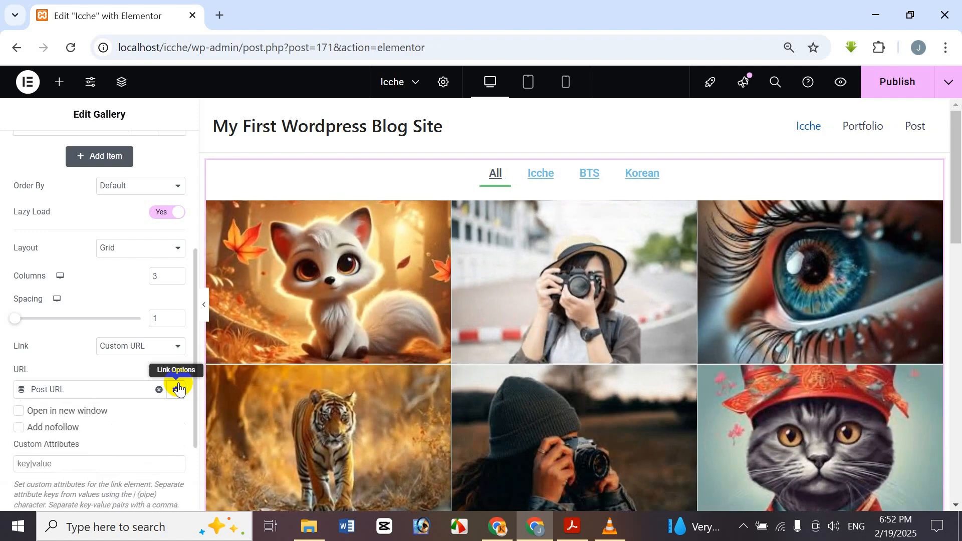
{"action": "left_click", "coordinate": [178, 389]}
{"action": "left_click", "coordinate": [158, 390]}
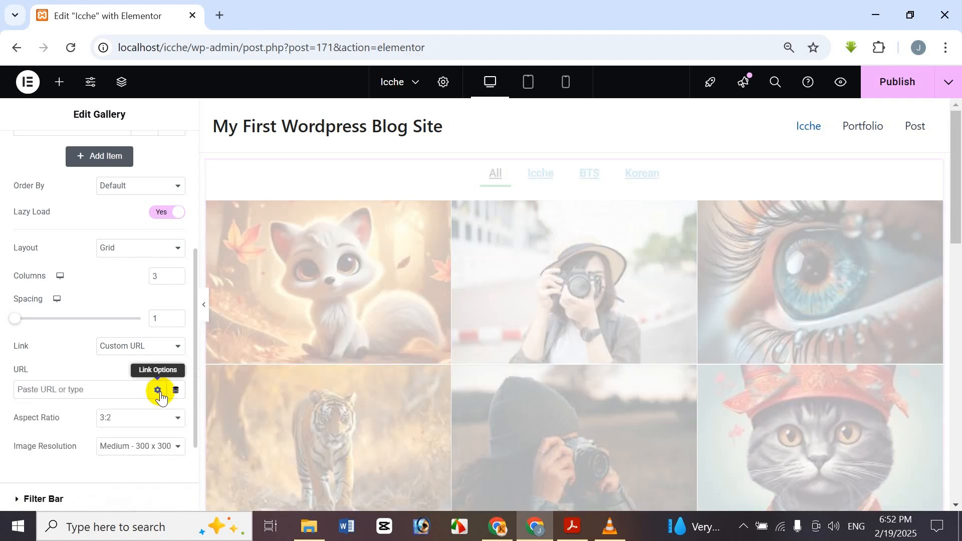
{"action": "left_click", "coordinate": [175, 391]}
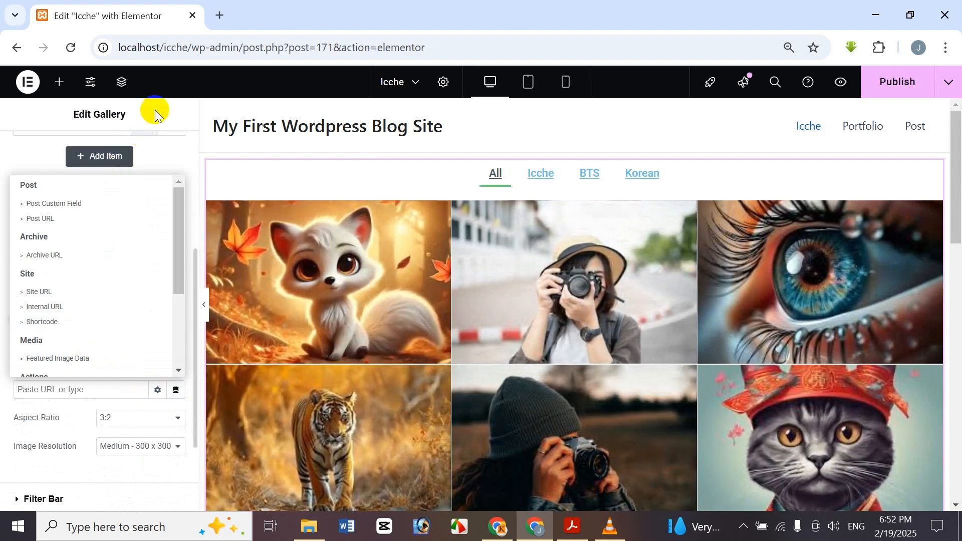
{"action": "left_click", "coordinate": [160, 106]}
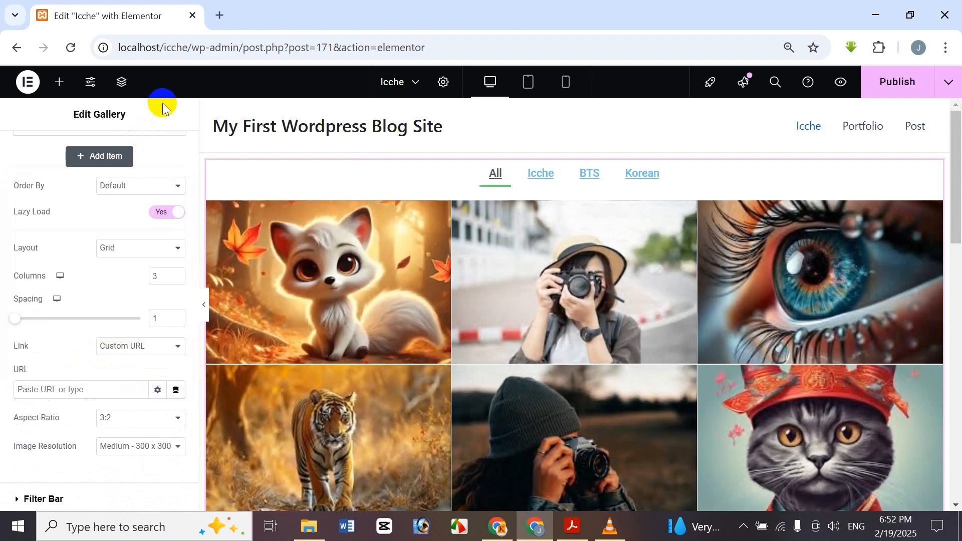
- Set the gallery's Link back to Media File and test the lightbox by opening the fox image
{"action": "left_click", "coordinate": [162, 347]}
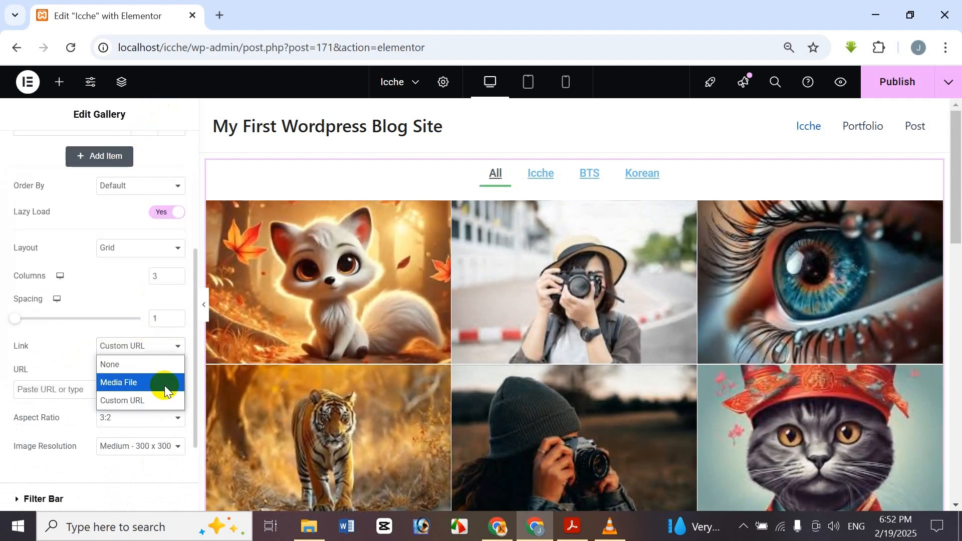
{"action": "left_click", "coordinate": [165, 383]}
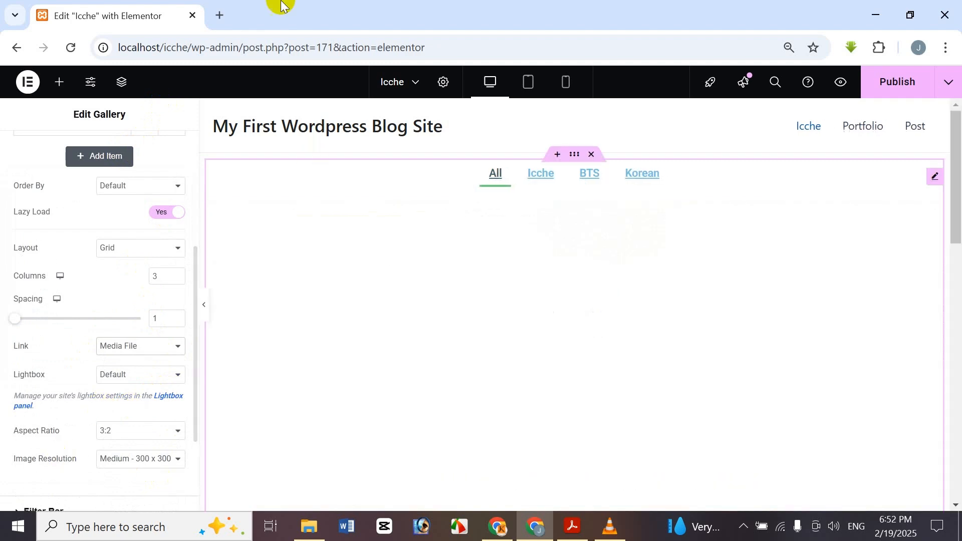
{"action": "left_click", "coordinate": [307, 255]}
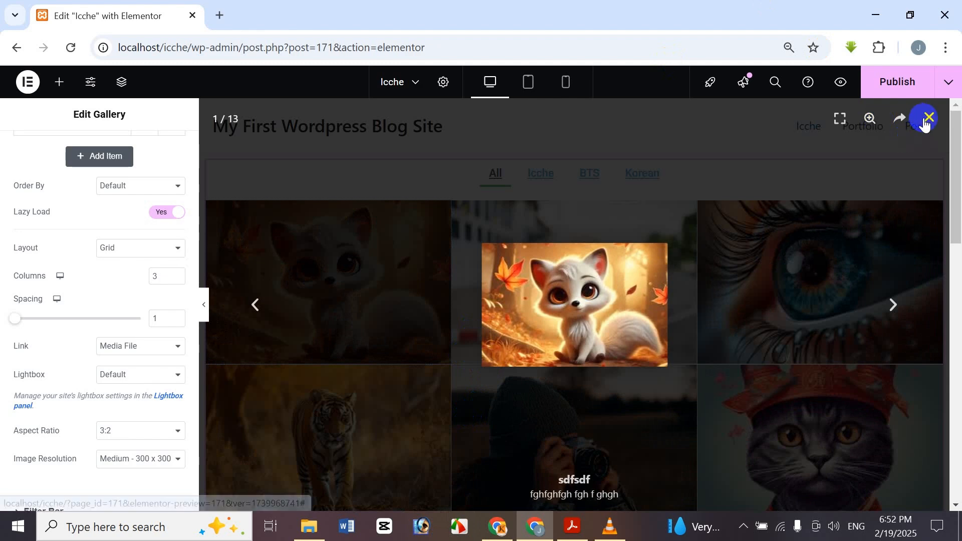
{"action": "left_click", "coordinate": [922, 152]}
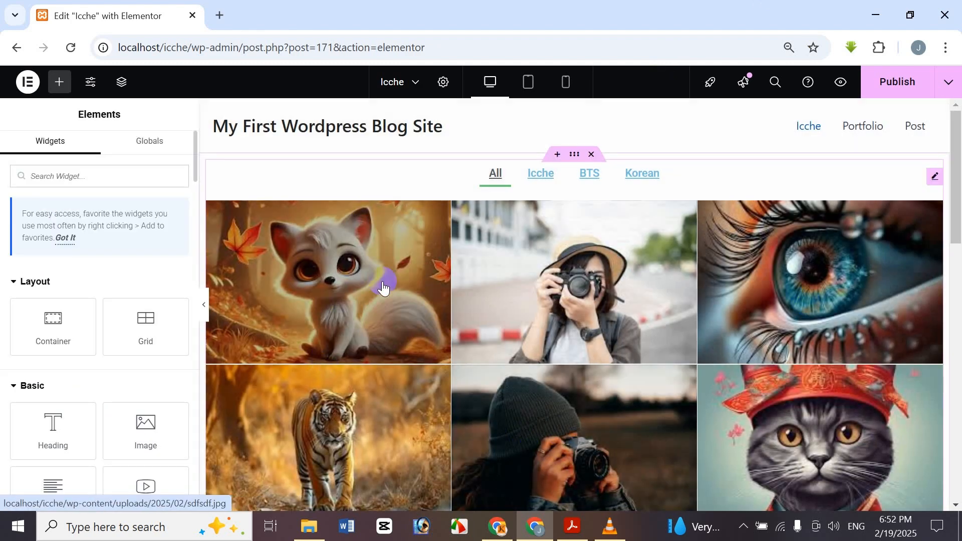
{"action": "left_click", "coordinate": [392, 281]}
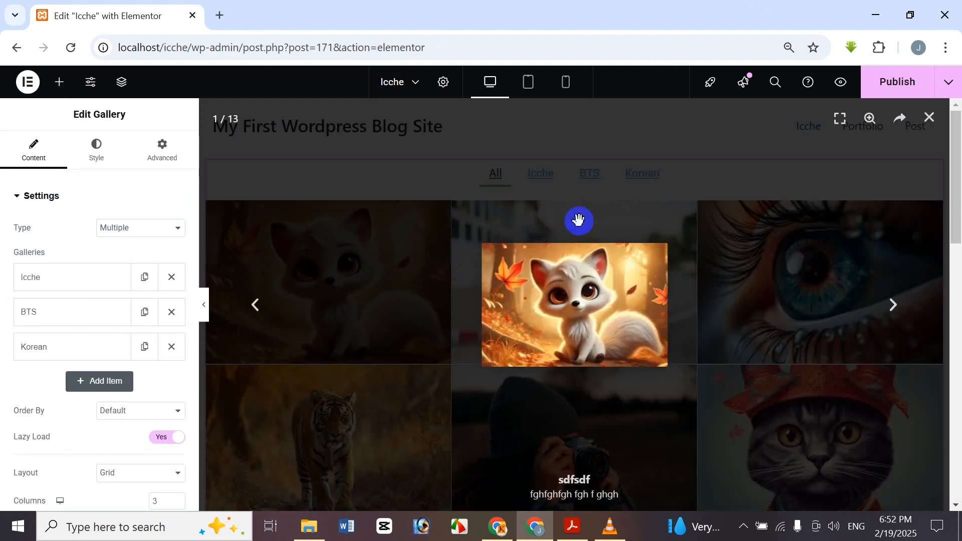
- Close the image preview, try the gallery's Lightbox option at Yes and No, and set it back to Default
{"action": "left_click", "coordinate": [444, 269]}
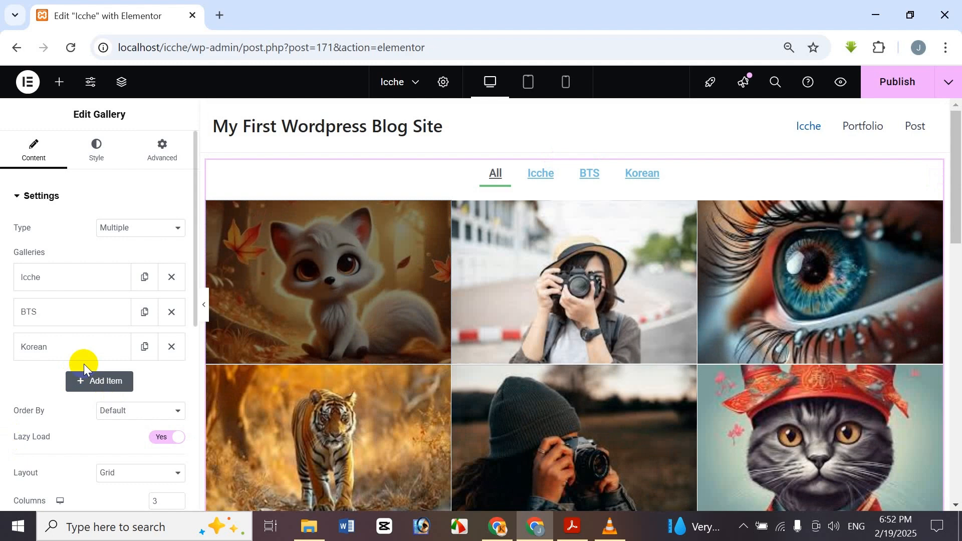
{"action": "scroll", "coordinate": [84, 364], "scroll_direction": "down", "scroll_amount": 5}
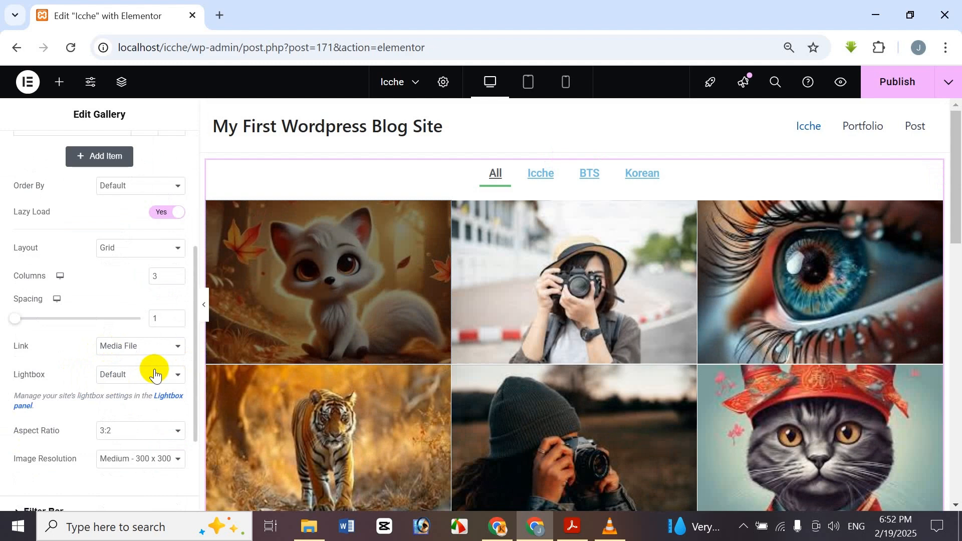
{"action": "left_click", "coordinate": [136, 375]}
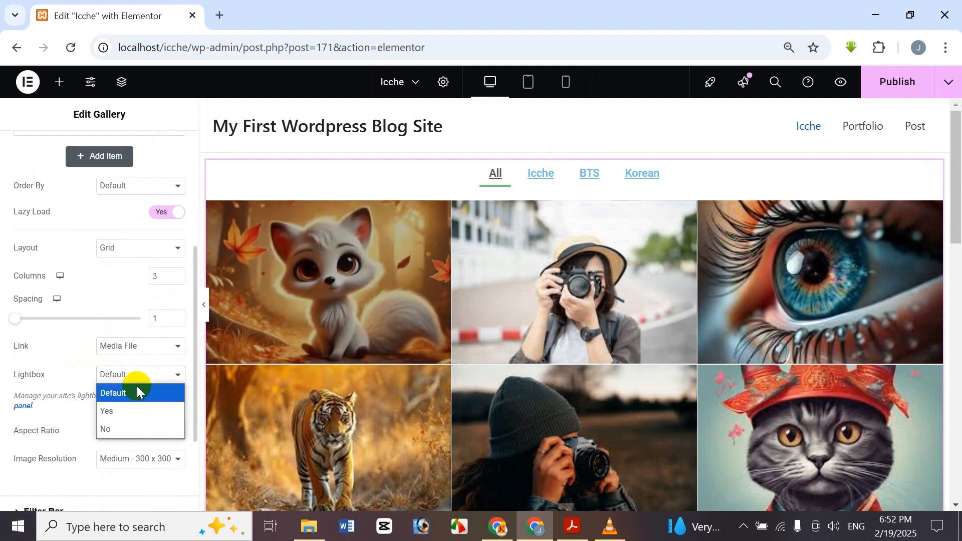
{"action": "left_click", "coordinate": [137, 409]}
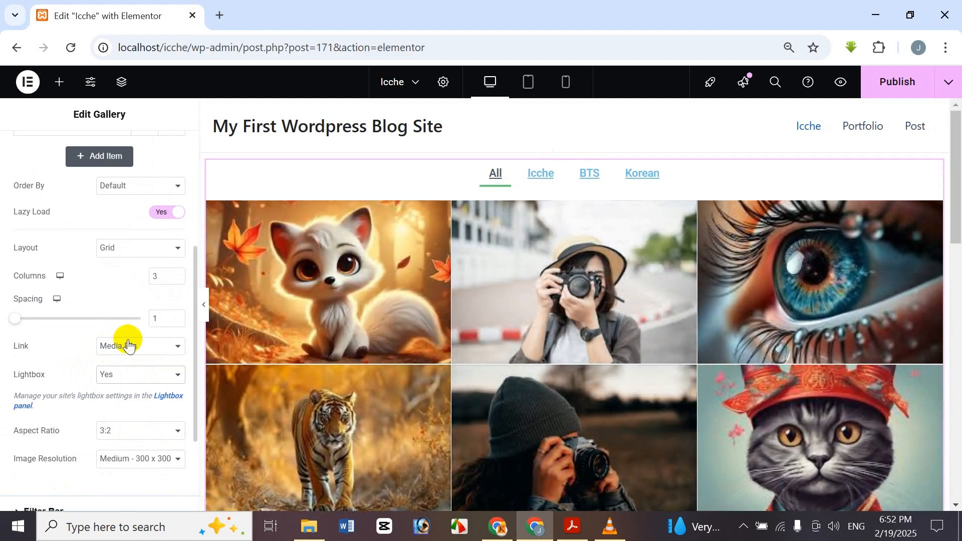
{"action": "left_click", "coordinate": [108, 374]}
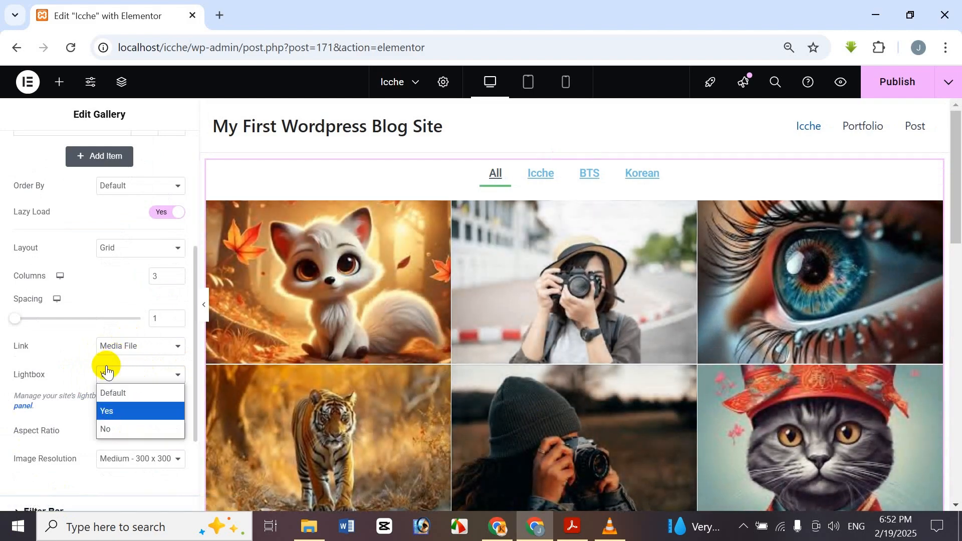
{"action": "left_click", "coordinate": [131, 431]}
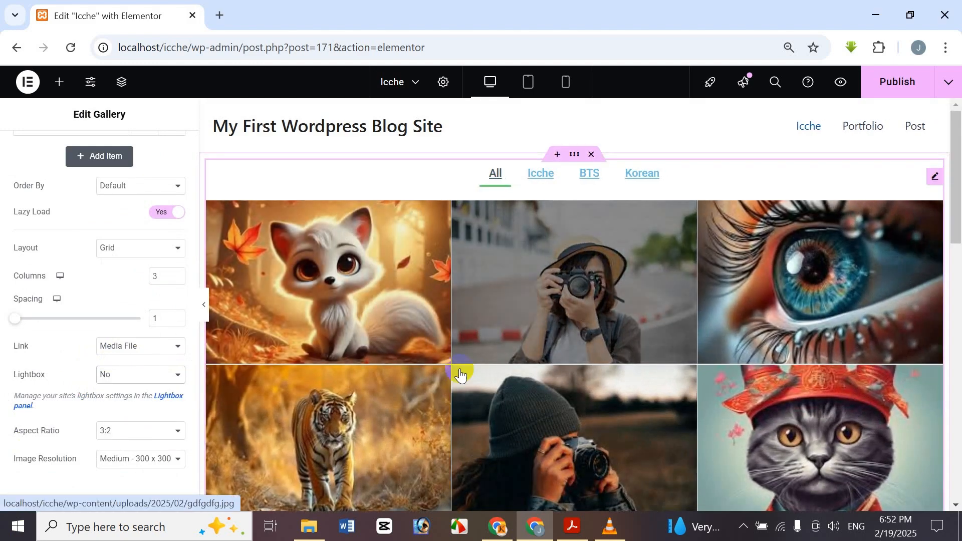
{"action": "left_click", "coordinate": [149, 377]}
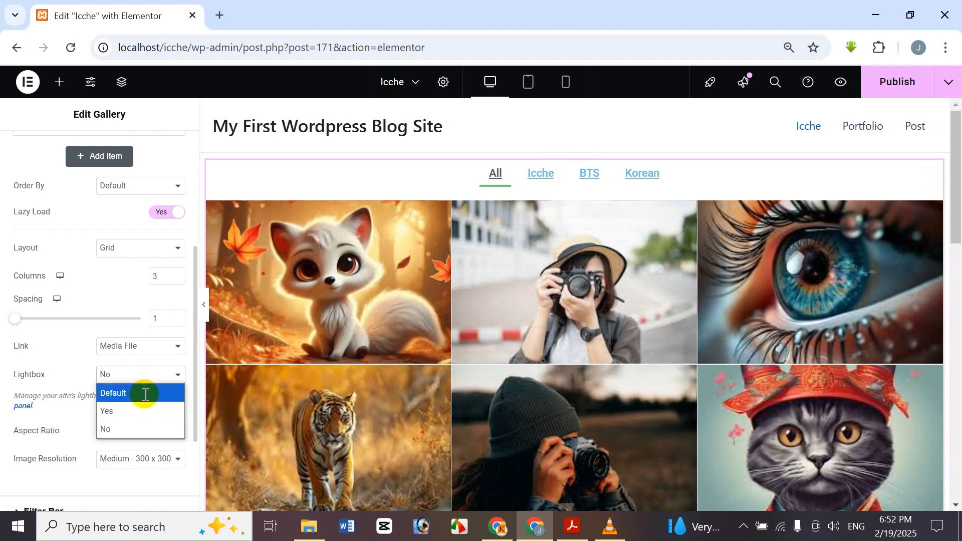
{"action": "left_click", "coordinate": [146, 394]}
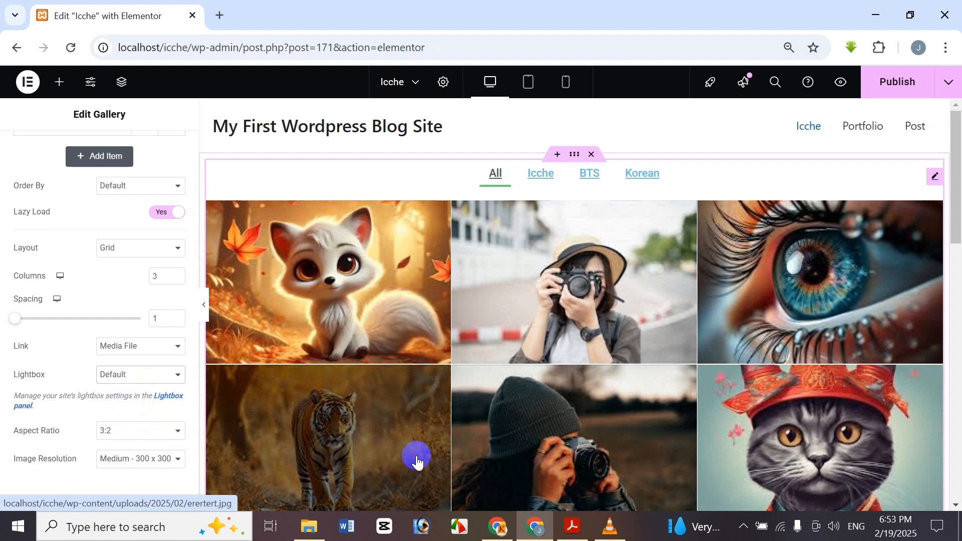
{"action": "right_click", "coordinate": [167, 399]}
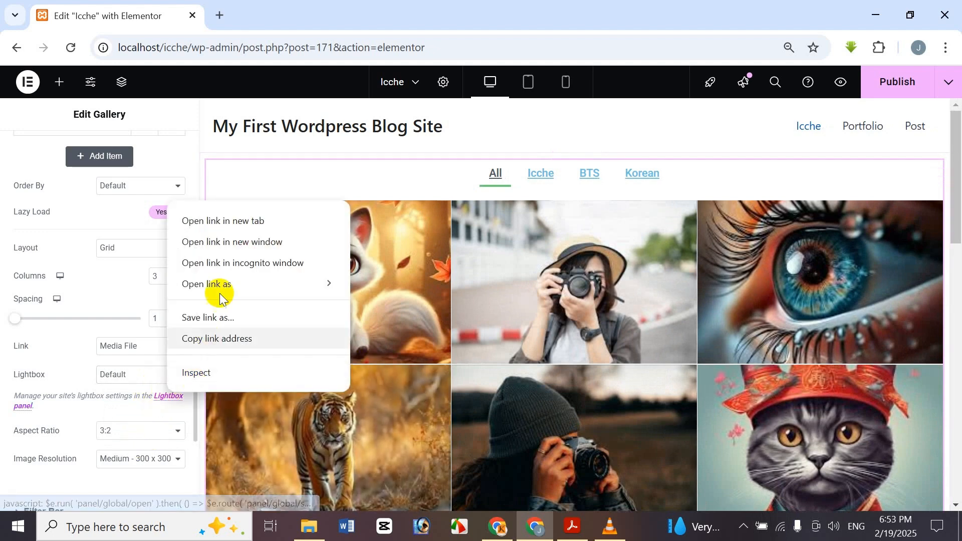
{"action": "left_click", "coordinate": [233, 213]}
{"action": "left_click", "coordinate": [284, 6]}
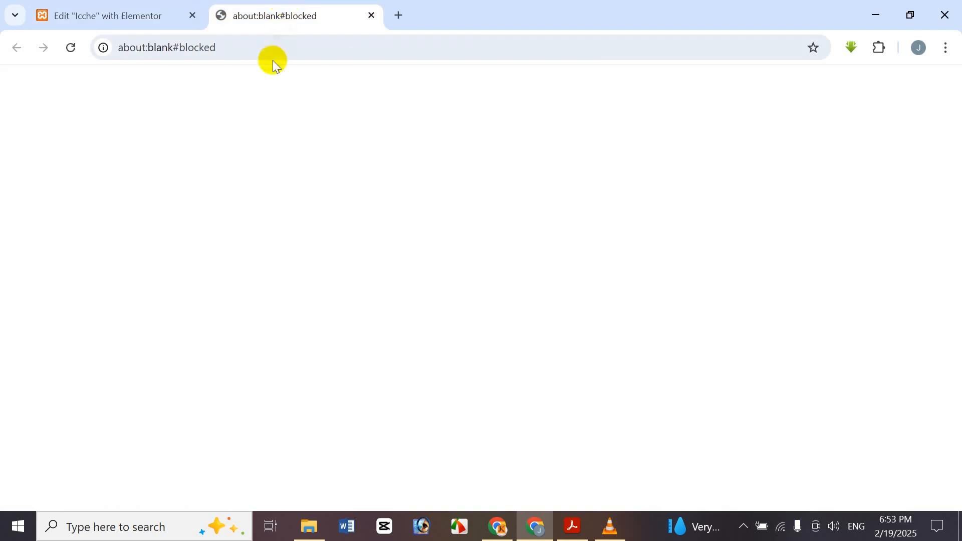
{"action": "left_click", "coordinate": [371, 15]}
- Open the site-wide Lightbox settings and test them by opening the fox image, browsing backwards through the images and closing the preview
{"action": "left_click", "coordinate": [160, 400]}
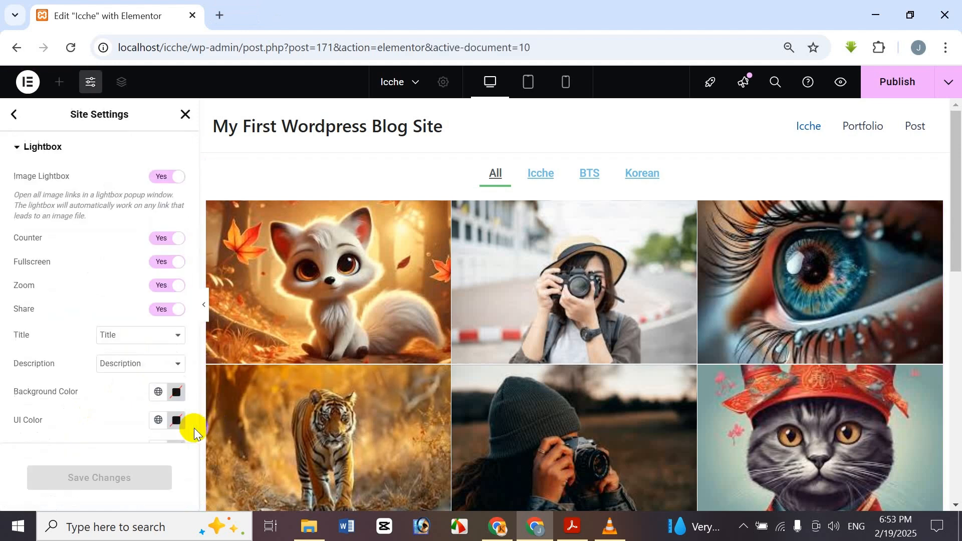
{"action": "left_click", "coordinate": [408, 281]}
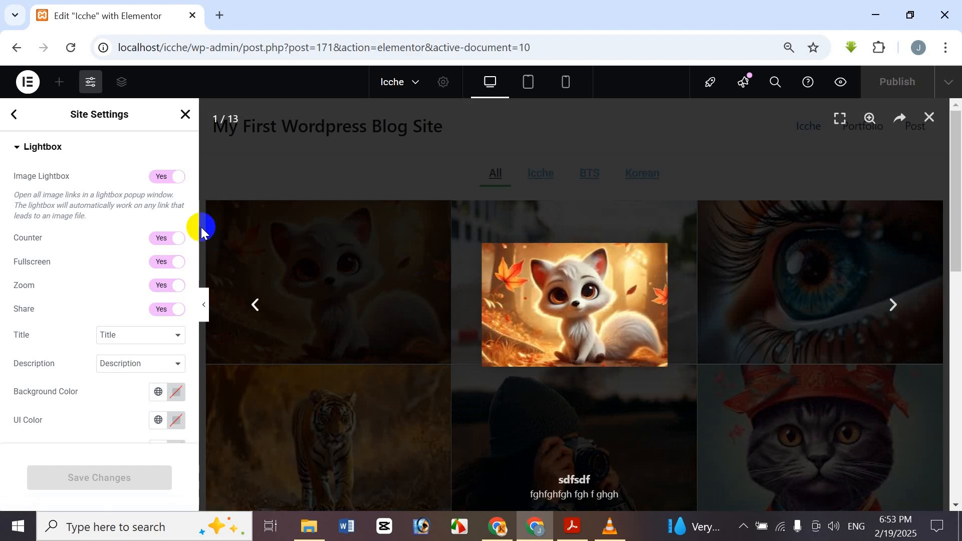
{"action": "left_click", "coordinate": [255, 304]}
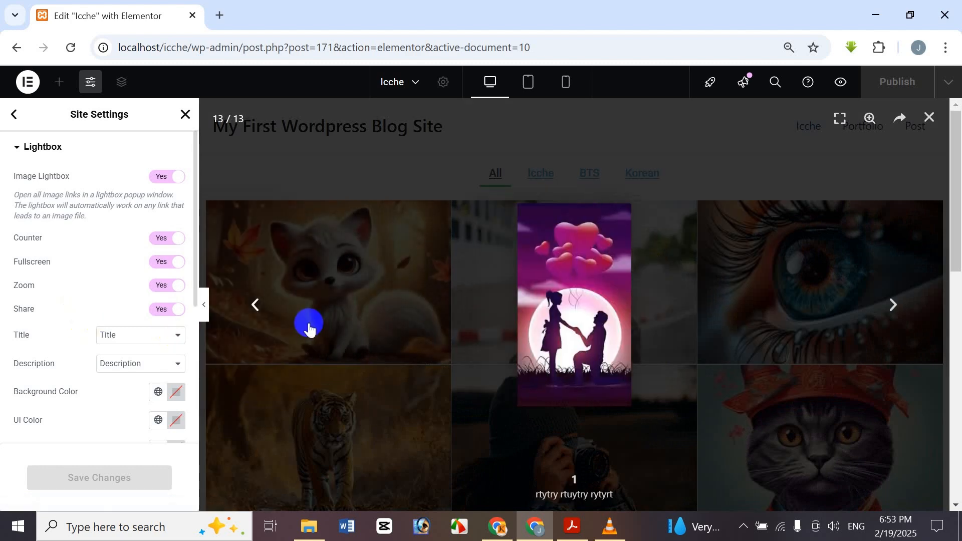
{"action": "key", "text": "Left"}
{"action": "key", "text": "Left"}
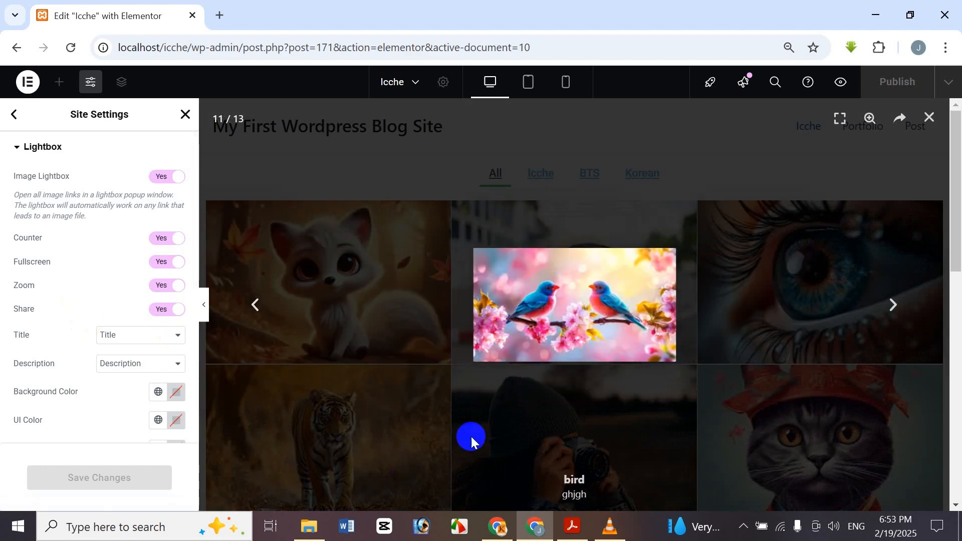
{"action": "left_click", "coordinate": [471, 440]}
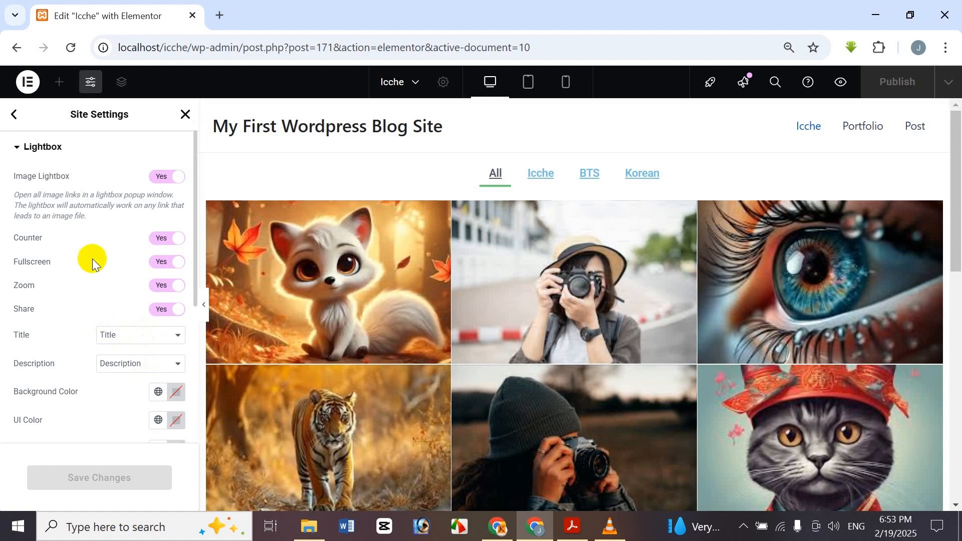
- Return to the Site Settings overview, preview the fox image in the lightbox once more, and leave Site Settings
{"action": "left_click", "coordinate": [16, 113]}
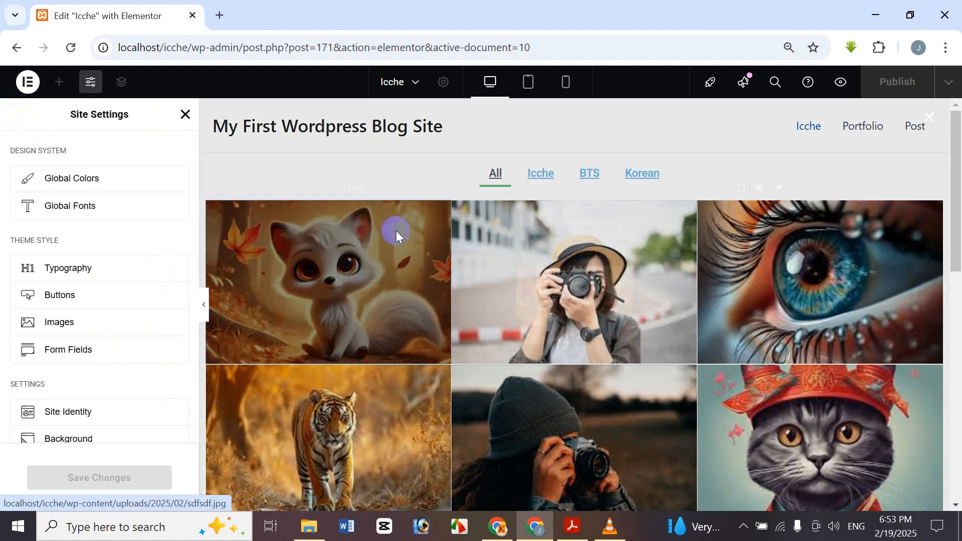
{"action": "left_click", "coordinate": [396, 233]}
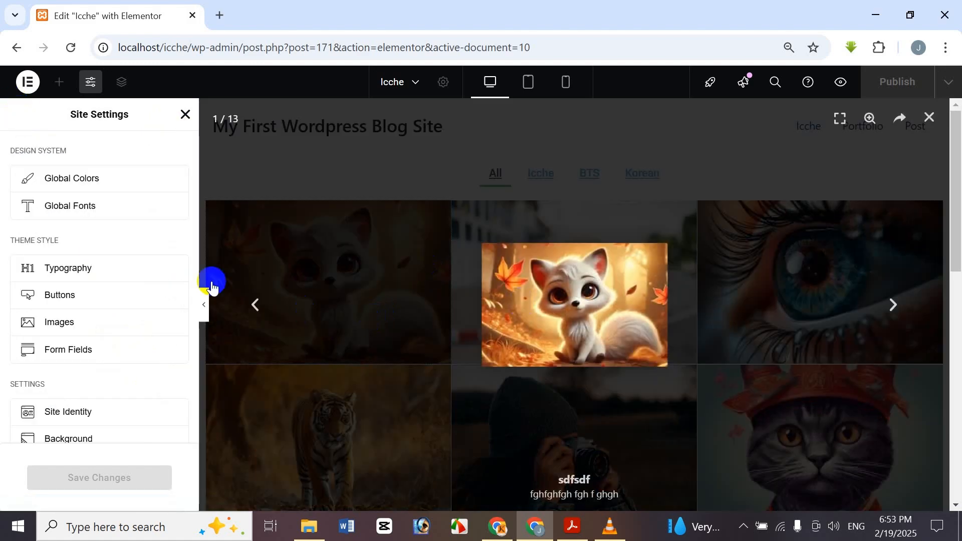
{"action": "left_click", "coordinate": [326, 290]}
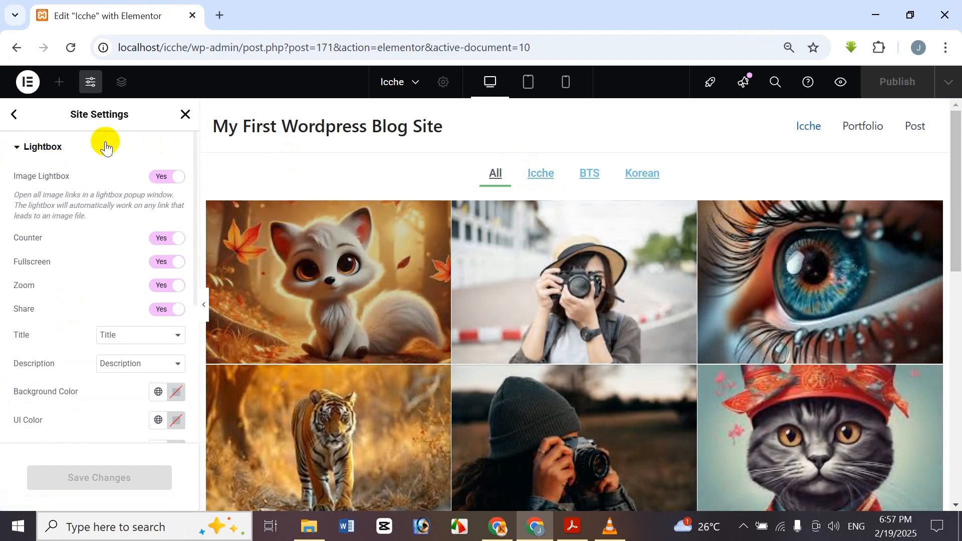
{"action": "left_click", "coordinate": [184, 114]}
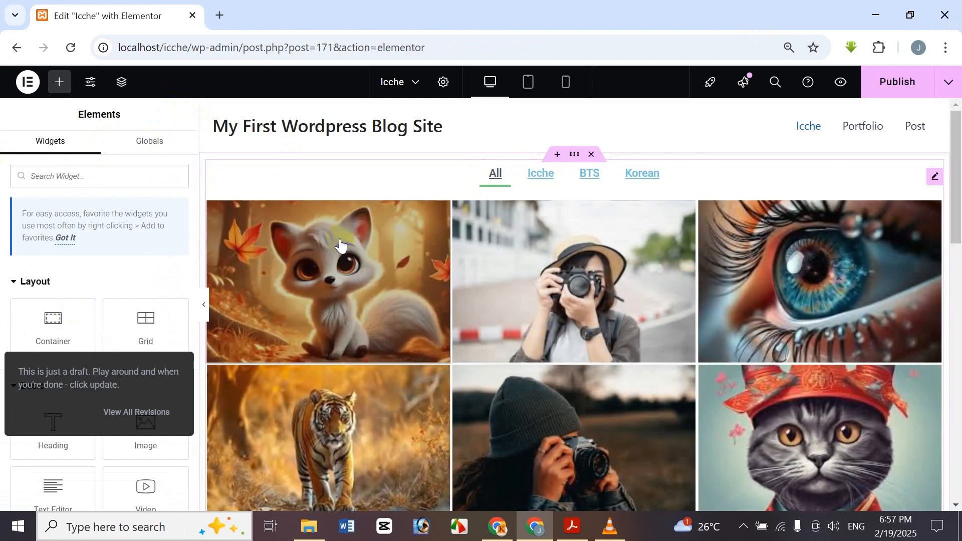
- Select the gallery for editing again through its fox image, close the lightbox preview and go to the gallery's image settings
{"action": "left_click", "coordinate": [339, 239]}
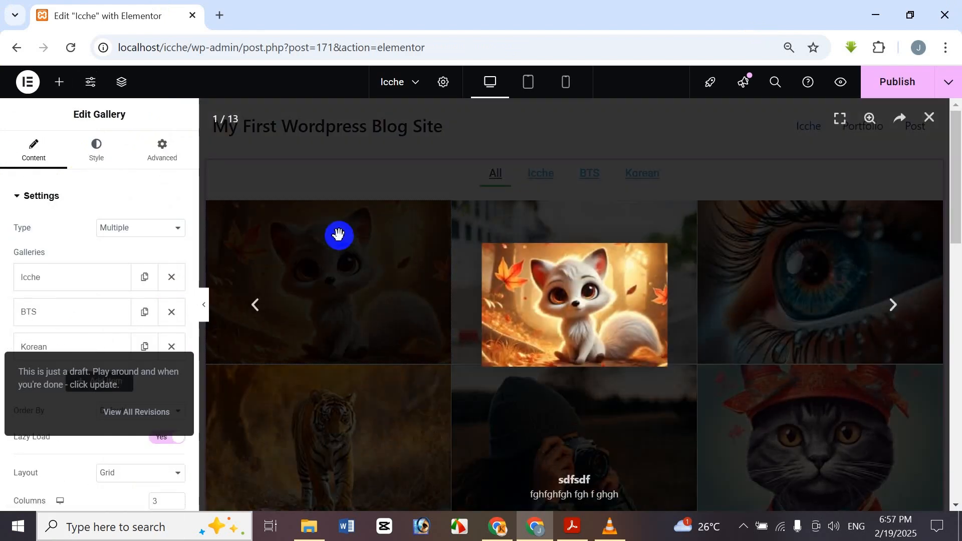
{"action": "left_click", "coordinate": [372, 161]}
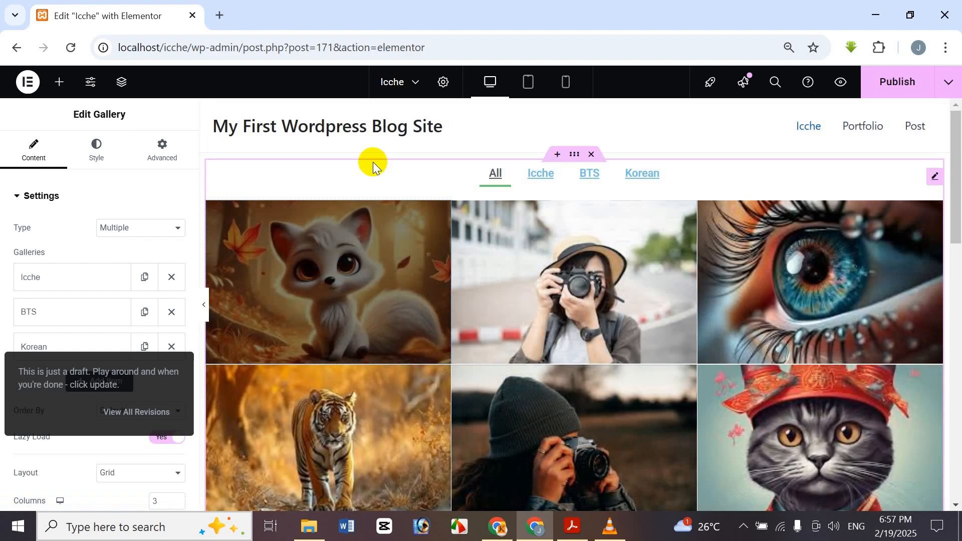
{"action": "scroll", "coordinate": [175, 196], "scroll_direction": "down", "scroll_amount": 4}
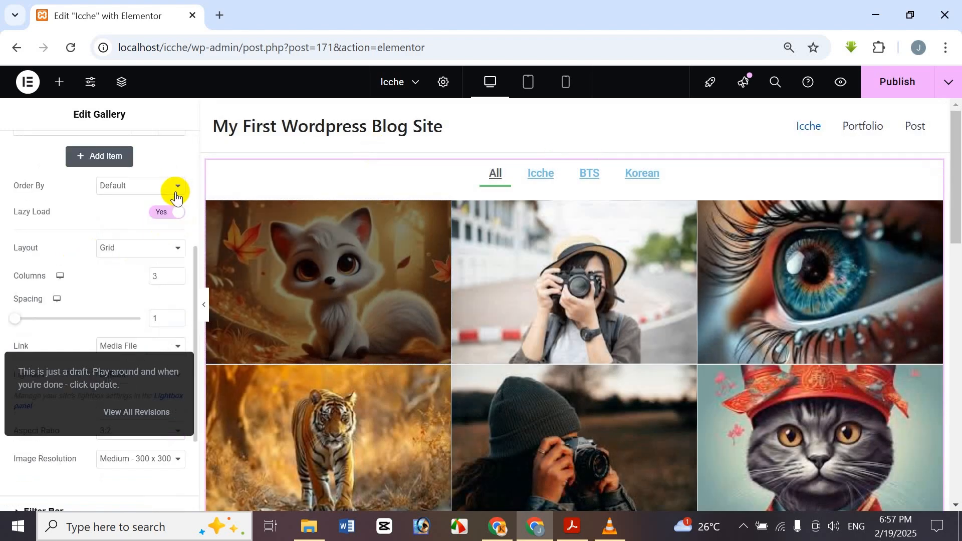
{"action": "left_click", "coordinate": [179, 375]}
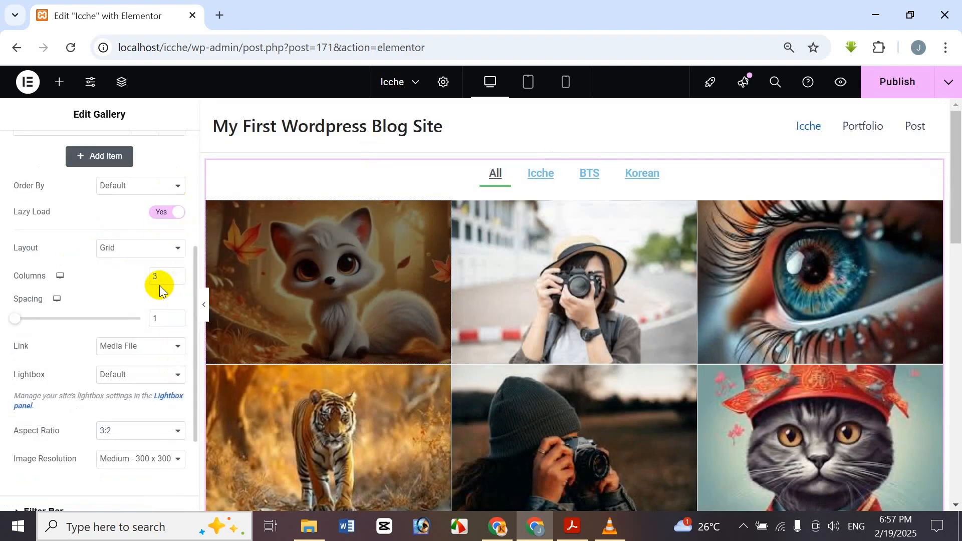
{"action": "scroll", "coordinate": [64, 323], "scroll_direction": "down", "scroll_amount": 2}
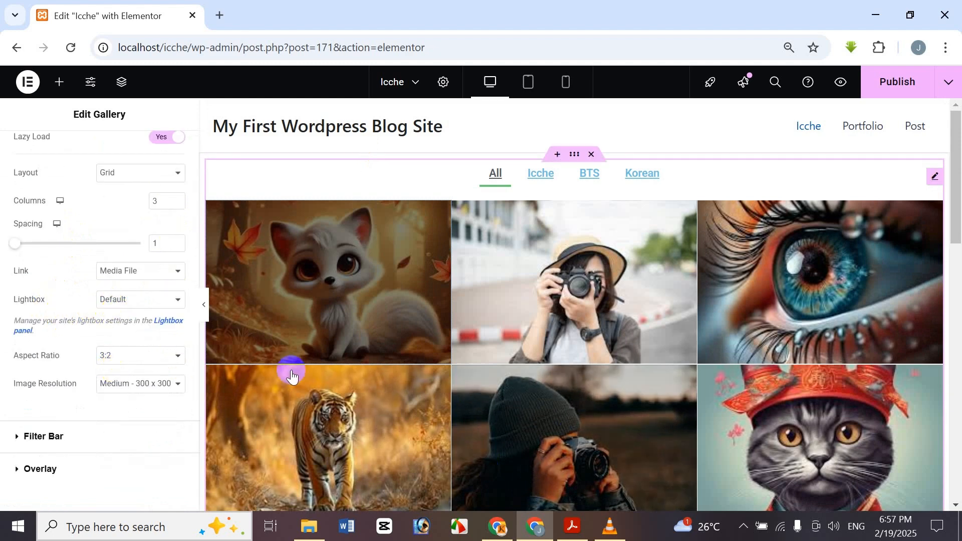
- Try an Aspect Ratio of 9:16 for the gallery and review the images down the page
{"action": "left_click", "coordinate": [157, 353]}
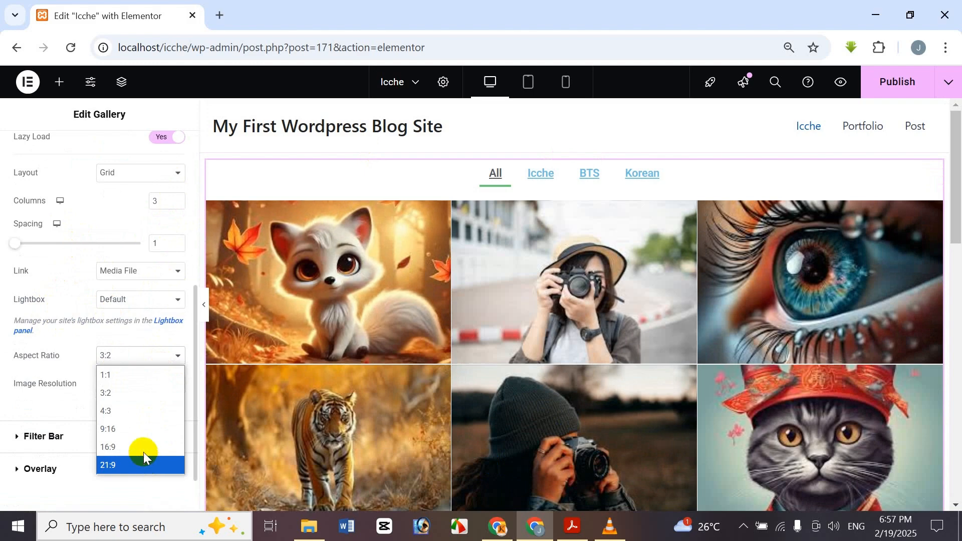
{"action": "left_click", "coordinate": [145, 428]}
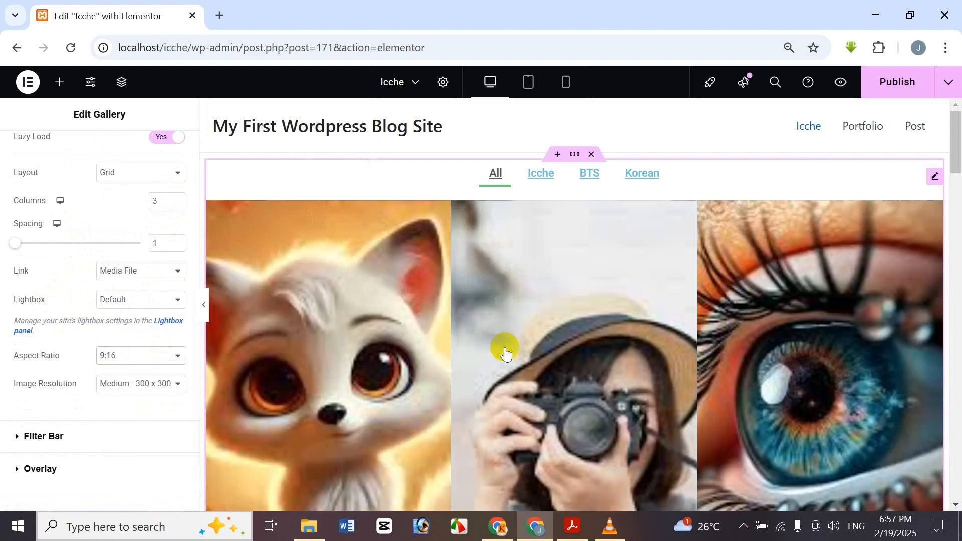
{"action": "scroll", "coordinate": [500, 346], "scroll_direction": "down", "scroll_amount": 15}
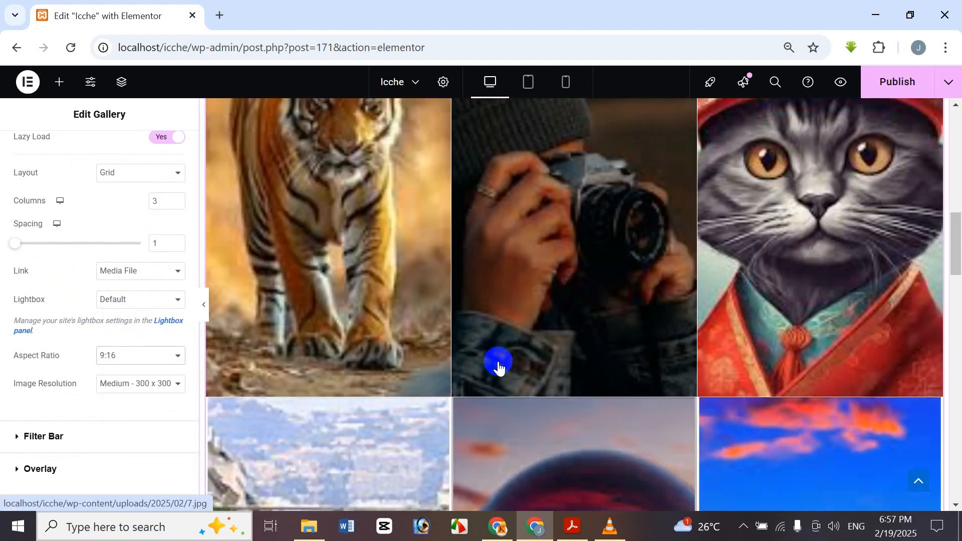
{"action": "scroll", "coordinate": [503, 362], "scroll_direction": "down", "scroll_amount": 6}
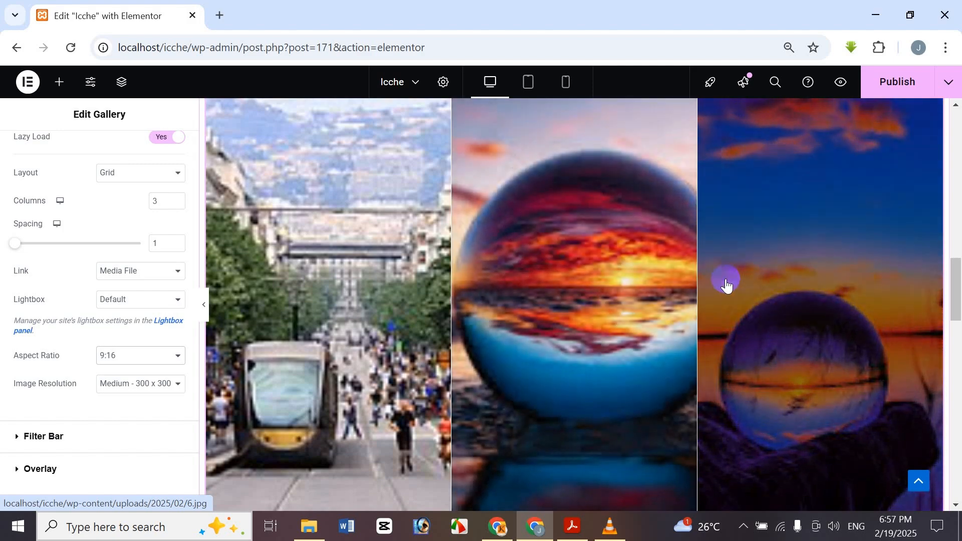
{"action": "scroll", "coordinate": [725, 281], "scroll_direction": "down", "scroll_amount": 2}
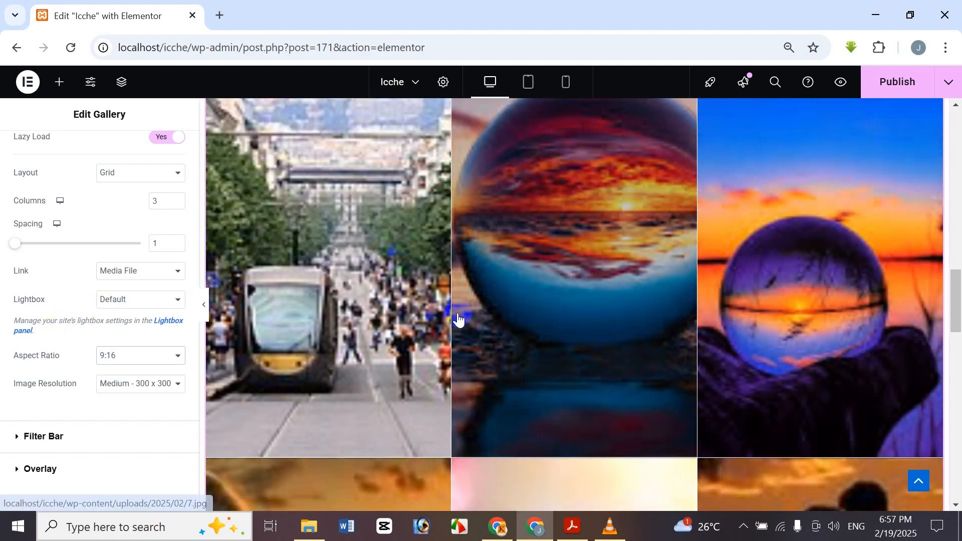
{"action": "scroll", "coordinate": [464, 296], "scroll_direction": "down", "scroll_amount": 4}
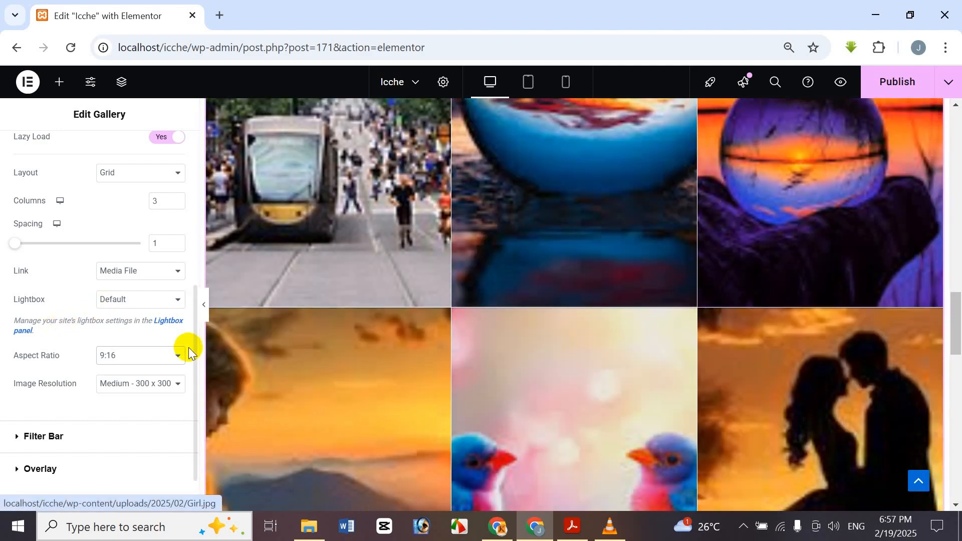
{"action": "scroll", "coordinate": [285, 381], "scroll_direction": "up", "scroll_amount": 2}
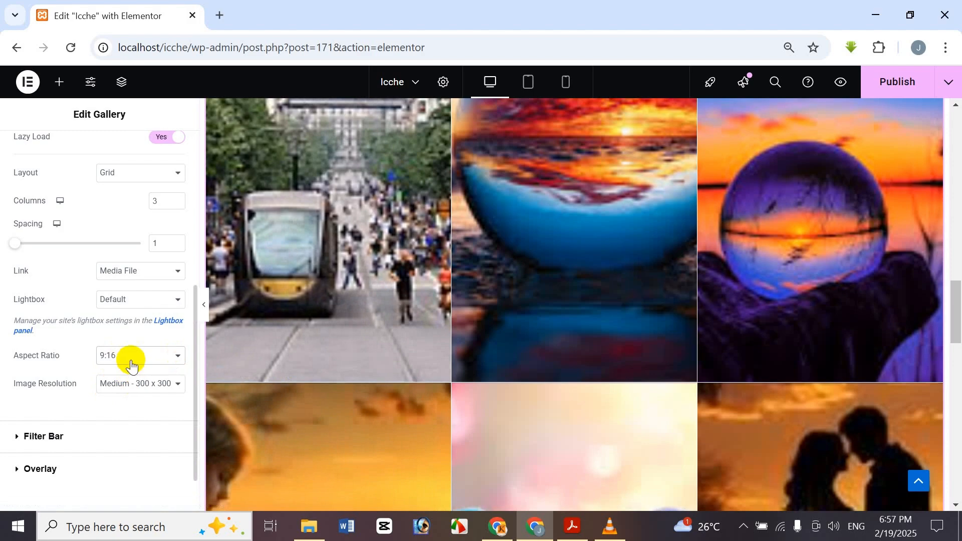
- Set the gallery's Aspect Ratio to 1:1 and look over the square images
{"action": "left_click", "coordinate": [129, 359]}
{"action": "left_click", "coordinate": [130, 374]}
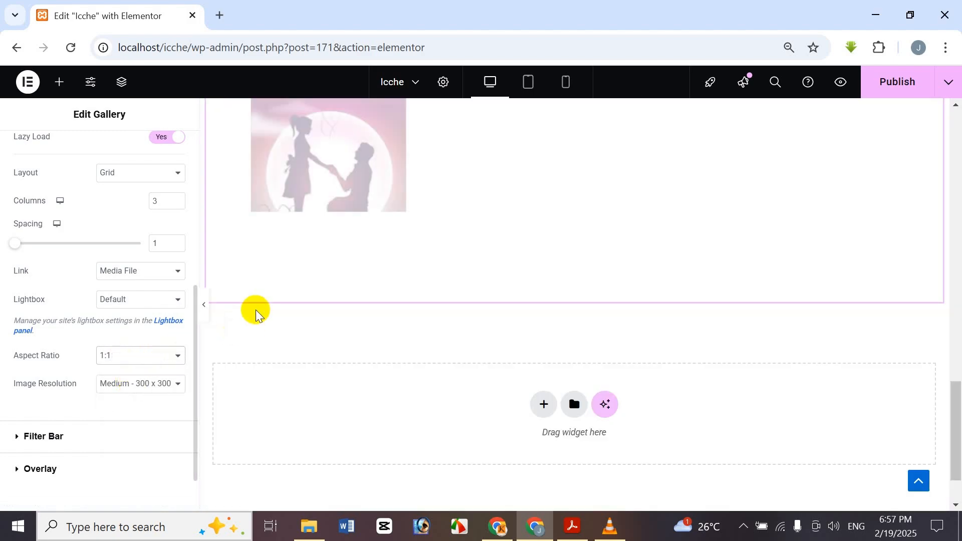
{"action": "scroll", "coordinate": [253, 309], "scroll_direction": "up", "scroll_amount": 10}
{"action": "scroll", "coordinate": [323, 331], "scroll_direction": "up", "scroll_amount": 5}
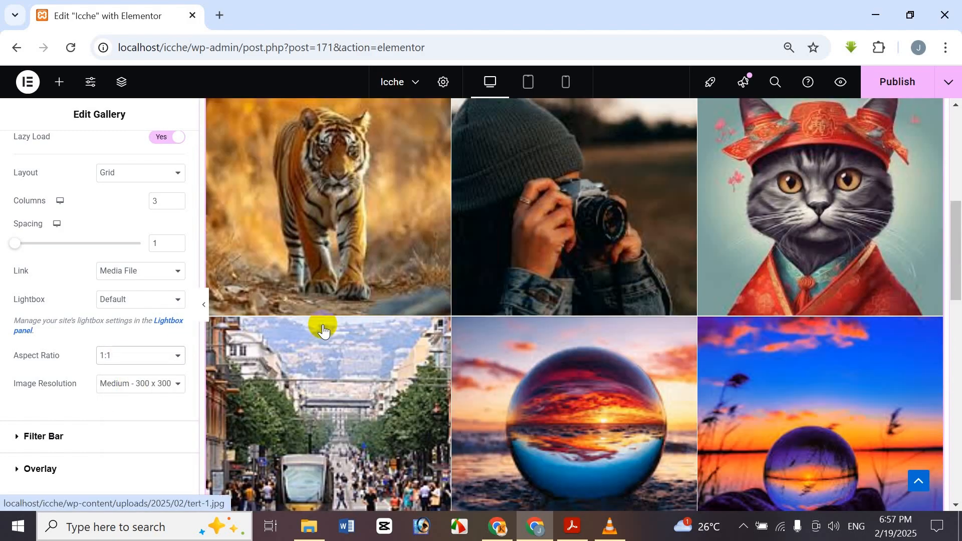
{"action": "scroll", "coordinate": [321, 323], "scroll_direction": "down", "scroll_amount": 4}
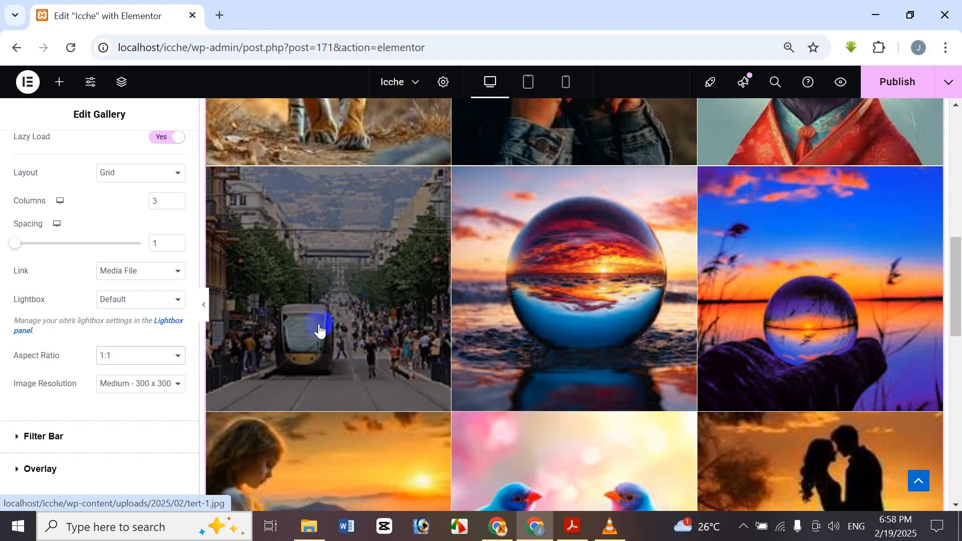
{"action": "scroll", "coordinate": [459, 225], "scroll_direction": "up", "scroll_amount": 5}
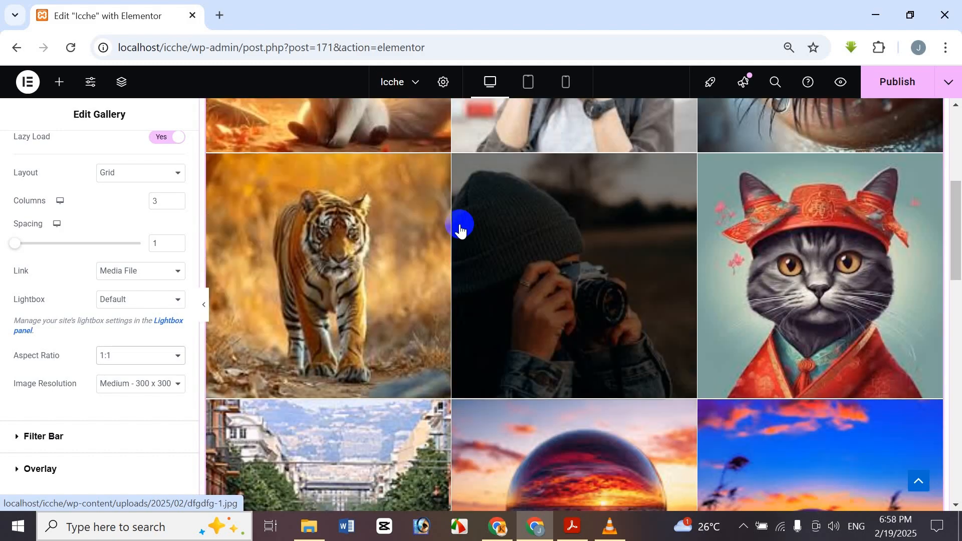
- Look through the gallery's Image Resolution options, trying Medium - 300 x 300 and Custom
{"action": "scroll", "coordinate": [460, 230], "scroll_direction": "up", "scroll_amount": 6}
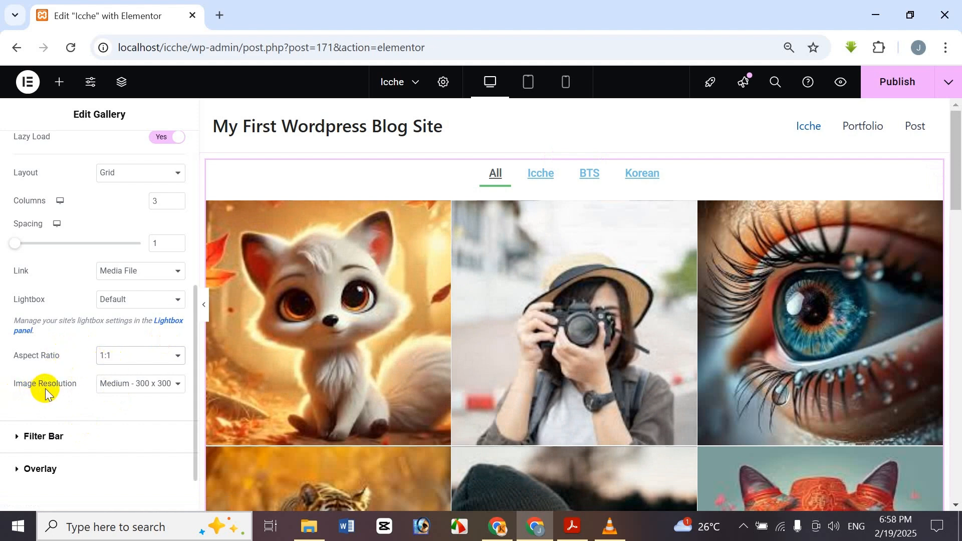
{"action": "left_click", "coordinate": [123, 394]}
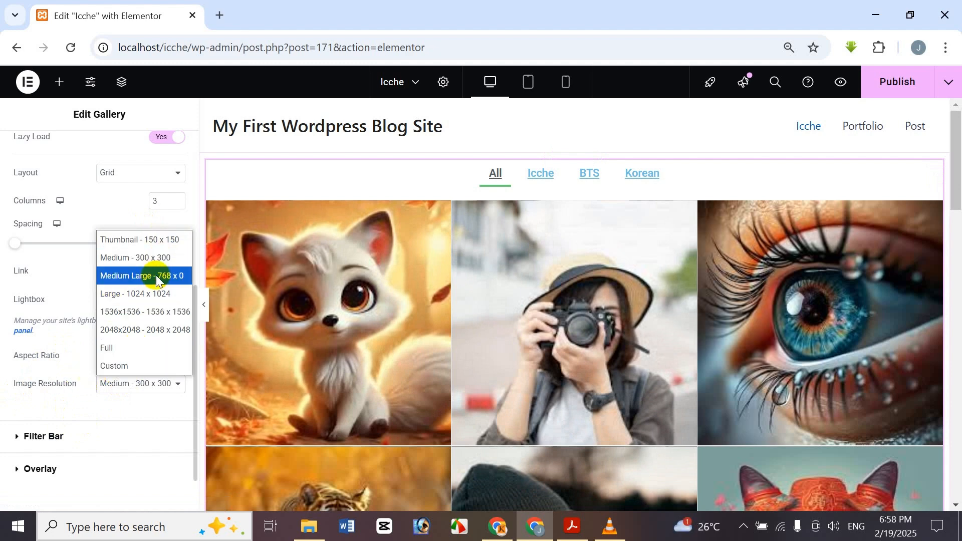
{"action": "left_click", "coordinate": [159, 258]}
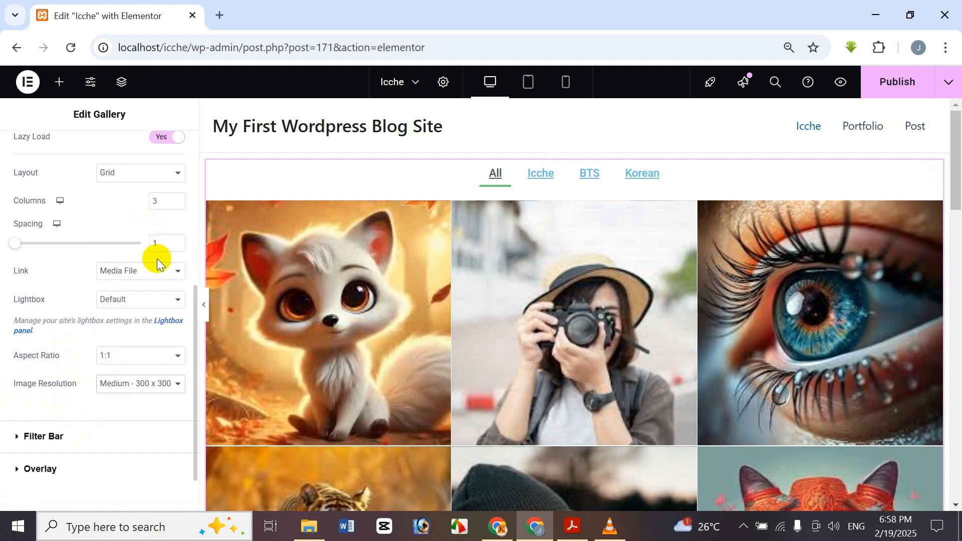
{"action": "left_click", "coordinate": [126, 383]}
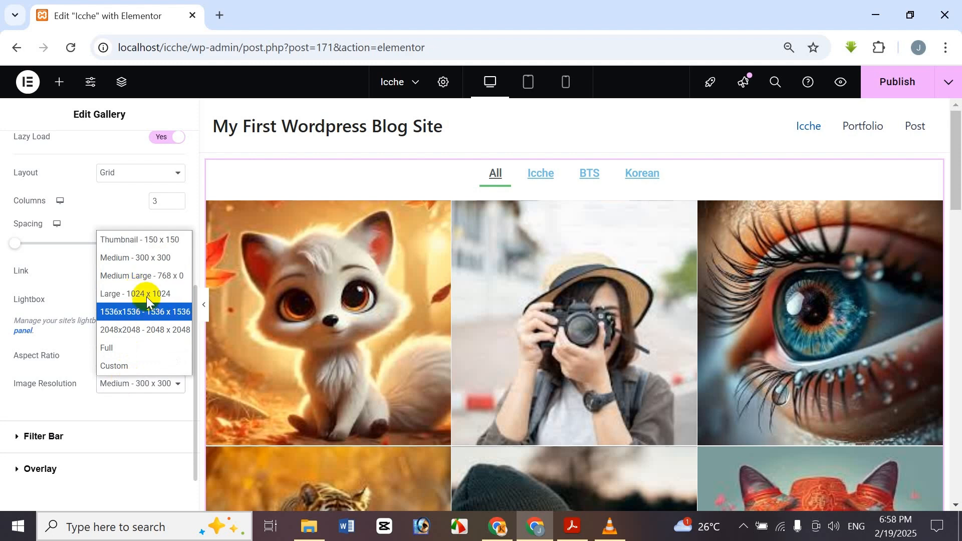
{"action": "left_click", "coordinate": [145, 366]}
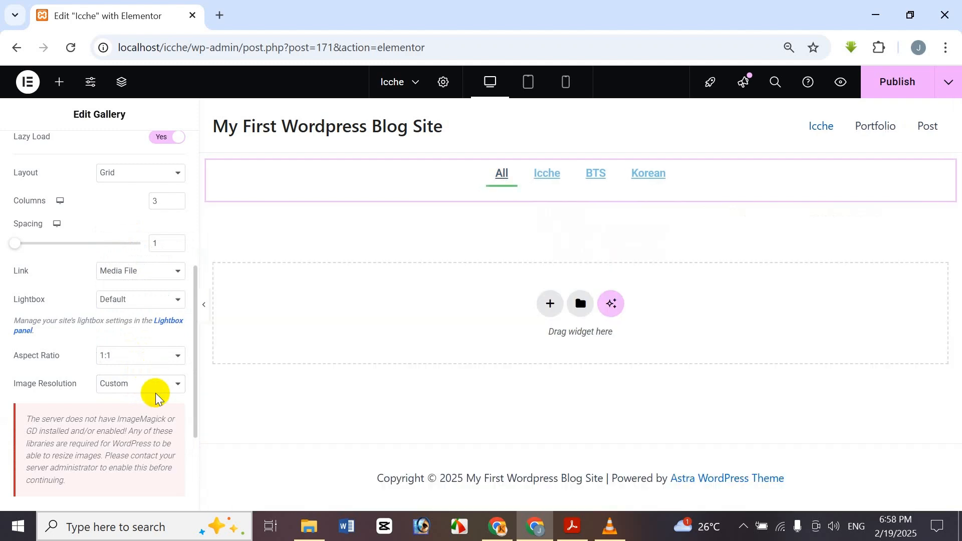
- Set the gallery's Image Resolution to Large - 1024 x 1024 and open its Filter Bar settings
{"action": "left_click", "coordinate": [156, 394]}
{"action": "left_click", "coordinate": [155, 291]}
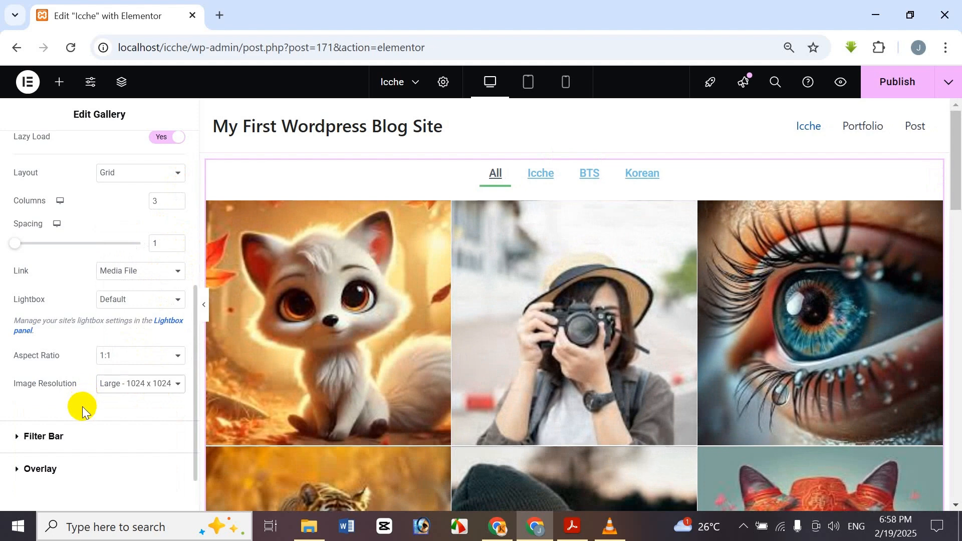
{"action": "left_click", "coordinate": [90, 435]}
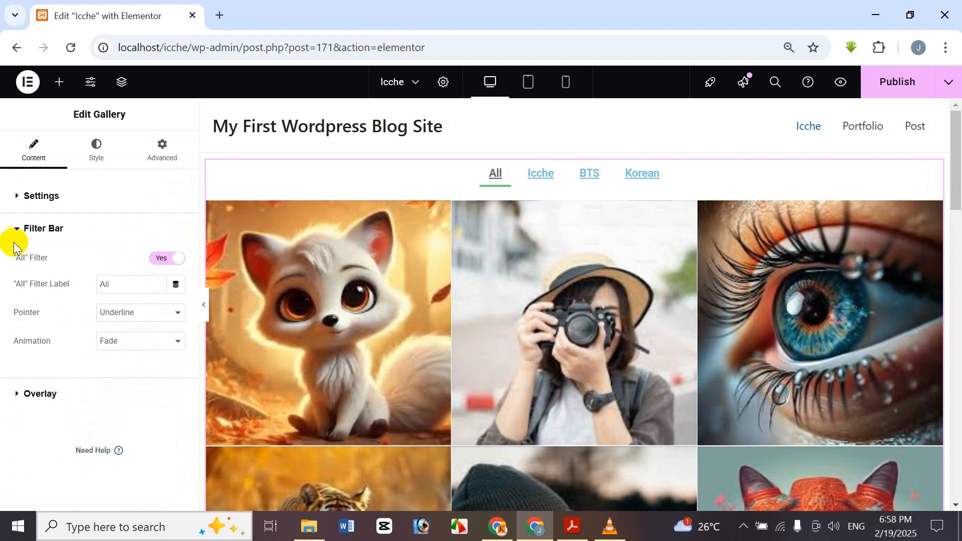
- Try the Overline and Background pointer styles on the gallery's filter bar and return the Pointer to Underline
{"action": "left_click", "coordinate": [129, 284]}
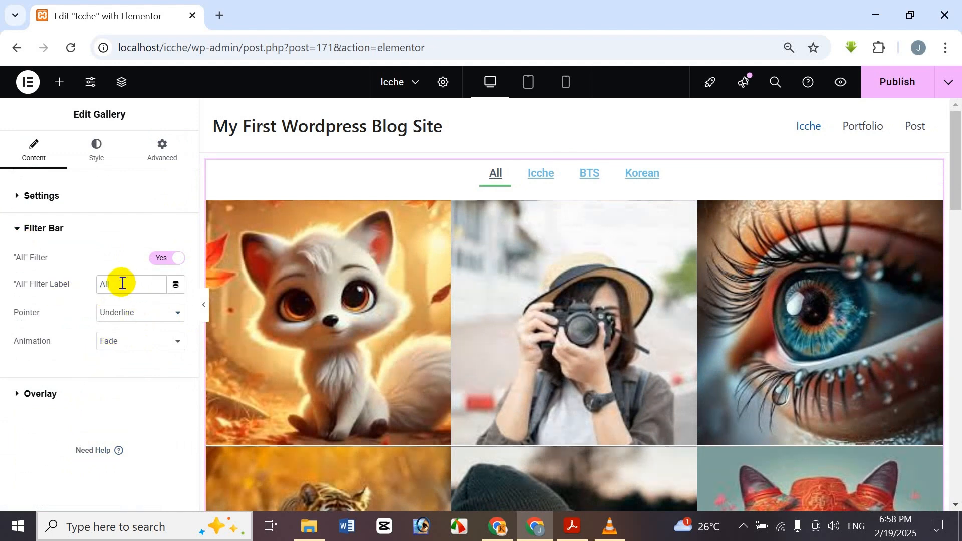
{"action": "left_click", "coordinate": [128, 313]}
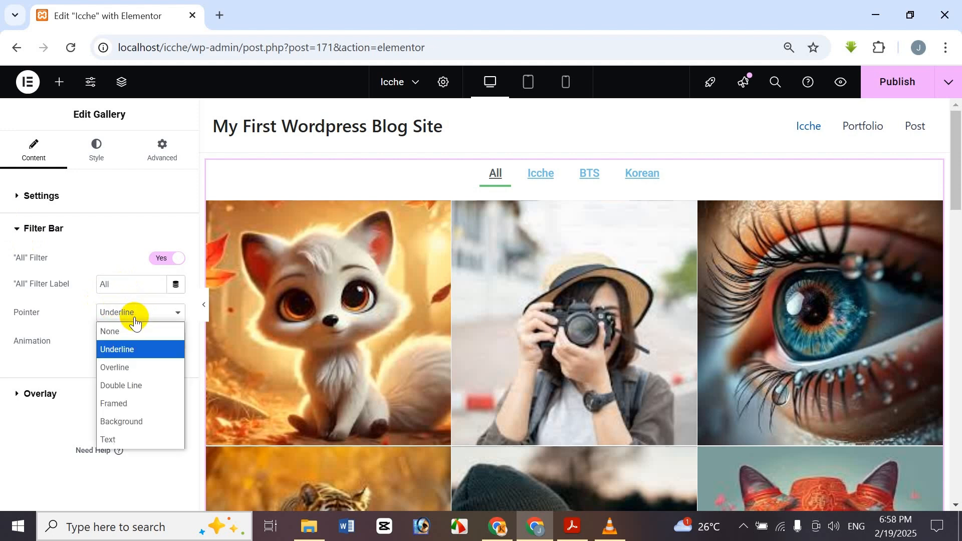
{"action": "left_click", "coordinate": [113, 367]}
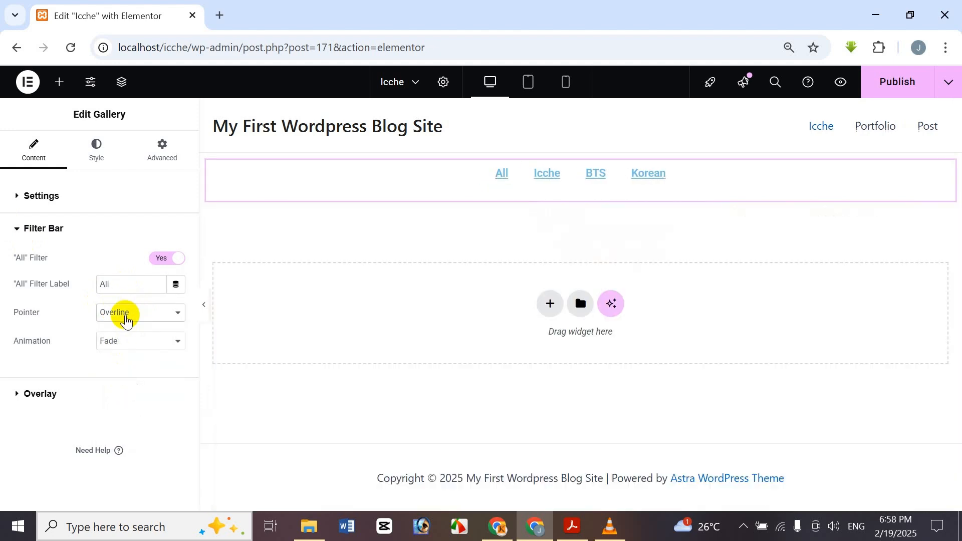
{"action": "left_click", "coordinate": [125, 316]}
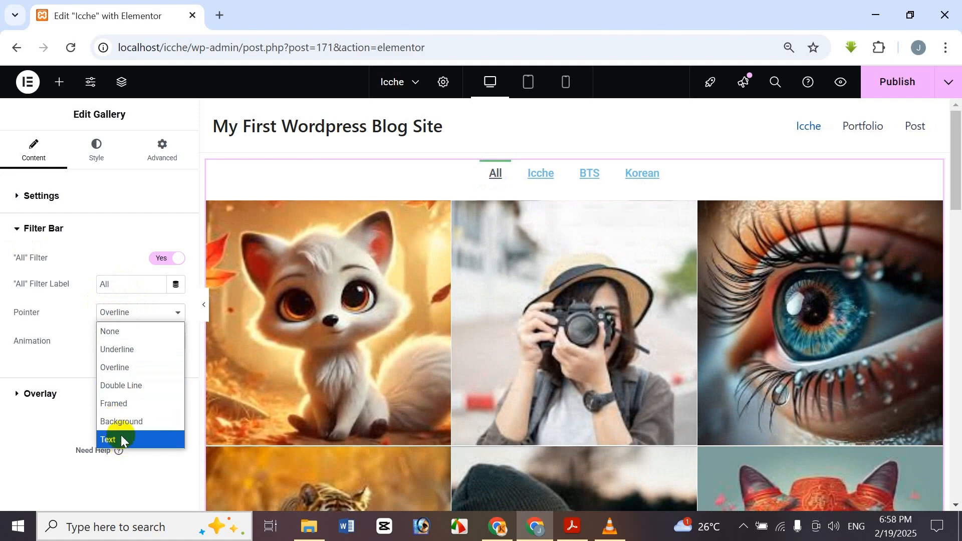
{"action": "left_click", "coordinate": [124, 424]}
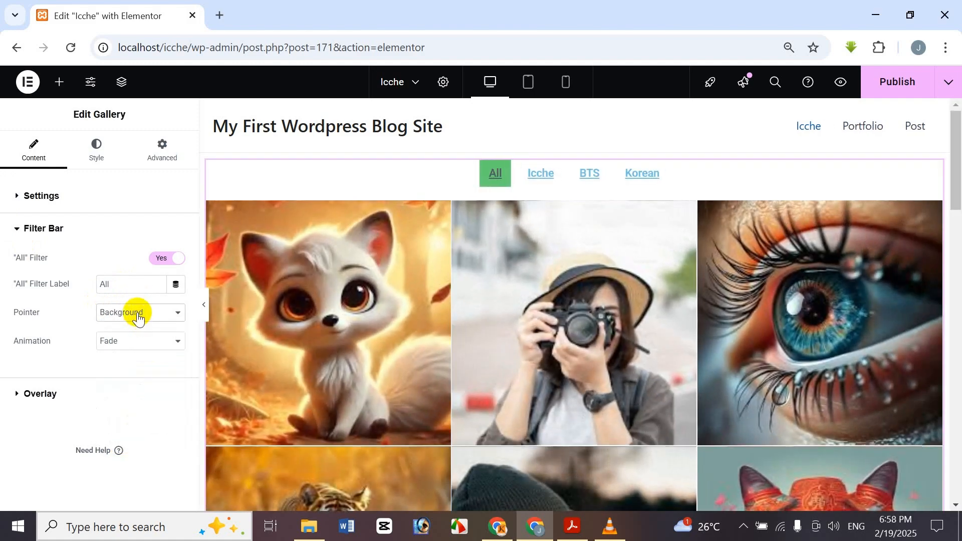
{"action": "left_click", "coordinate": [138, 316]}
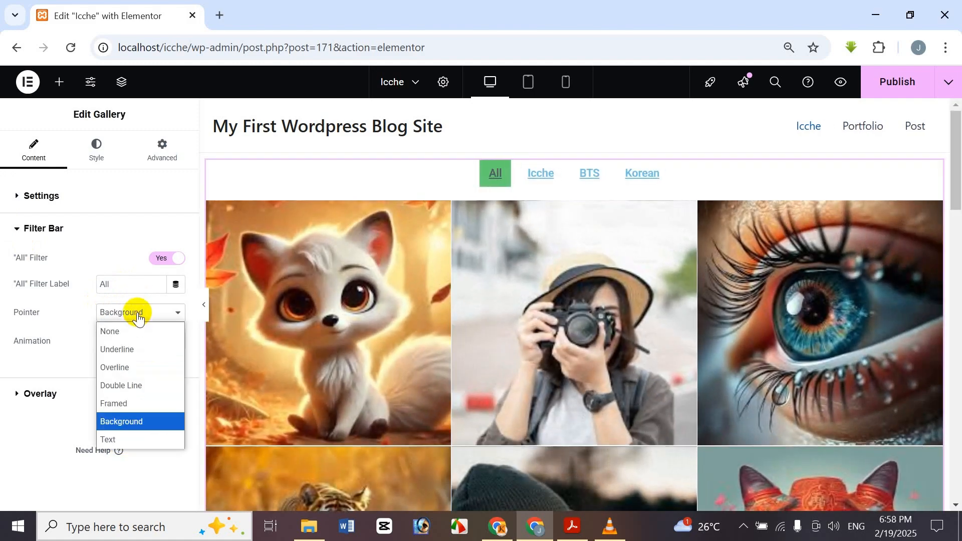
{"action": "left_click", "coordinate": [138, 351]}
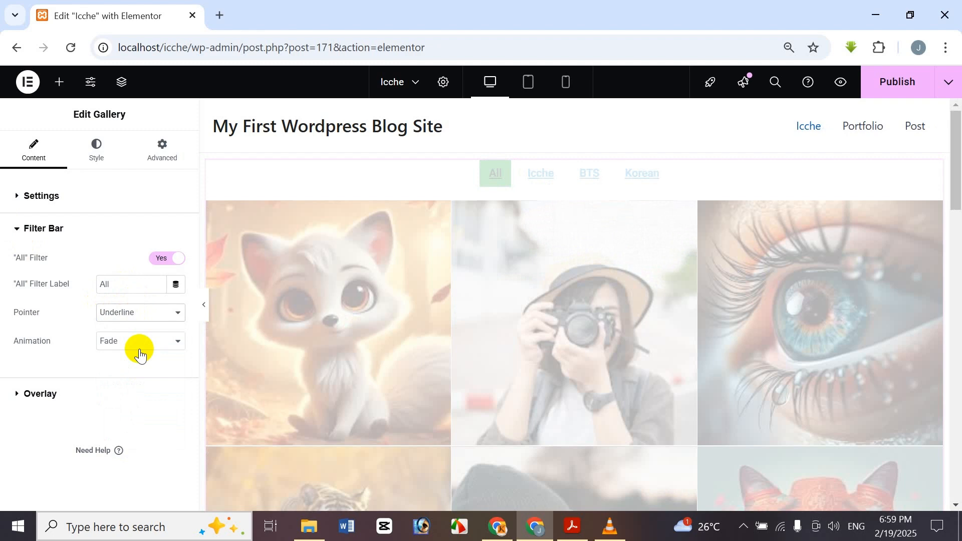
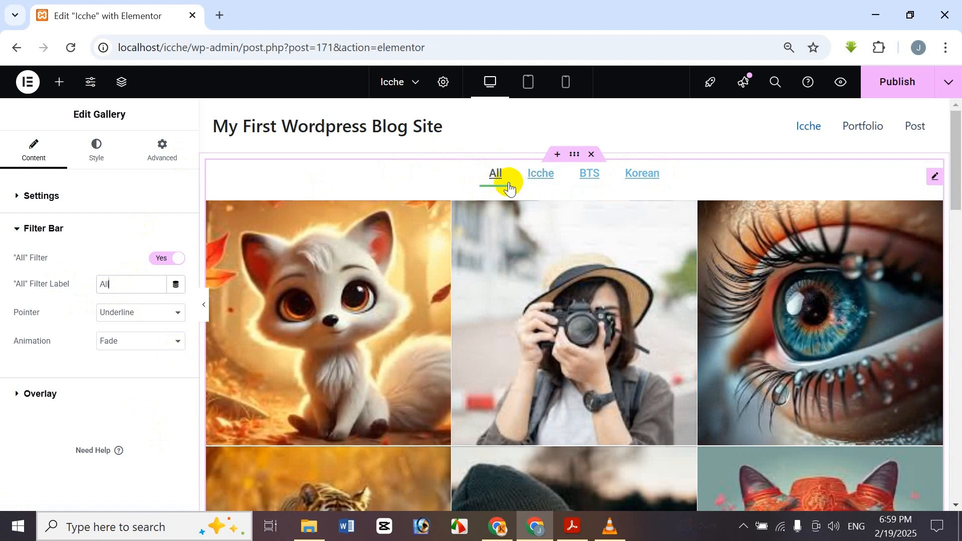
- Preview the gallery filtered by Icche and switch back to the All filter
{"action": "left_click", "coordinate": [532, 177]}
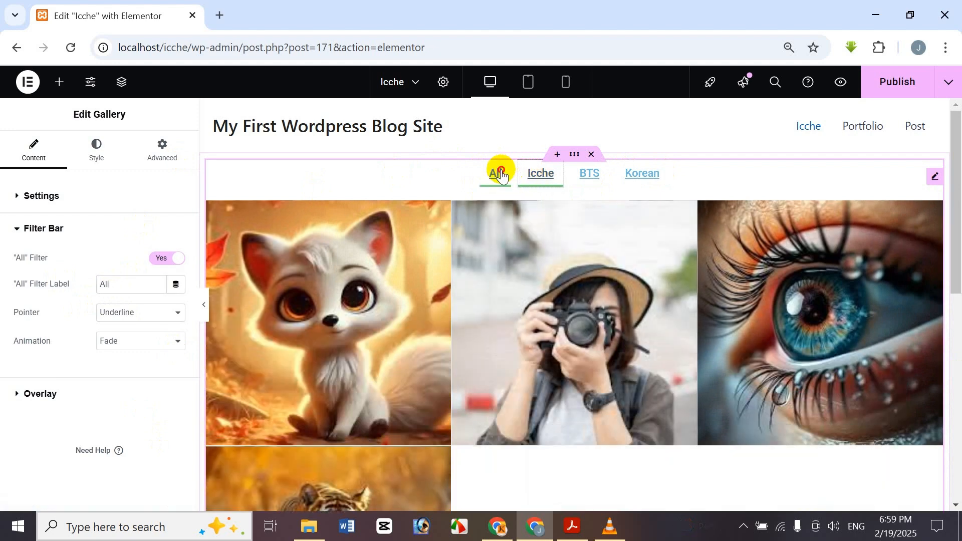
{"action": "left_click", "coordinate": [501, 173]}
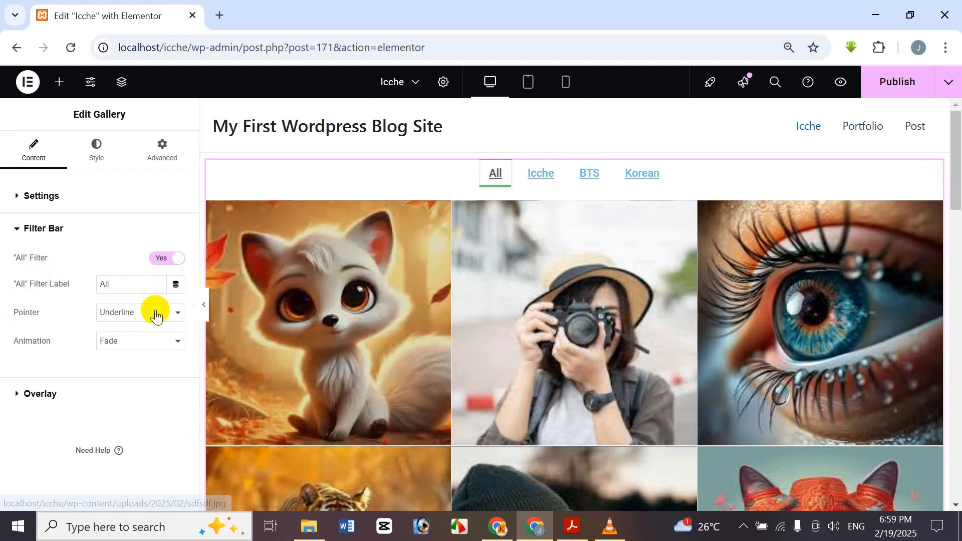
- Try the Overline, Double Line, Framed, Background and Text pointer styles on the gallery's filter bar
{"action": "left_click", "coordinate": [136, 317]}
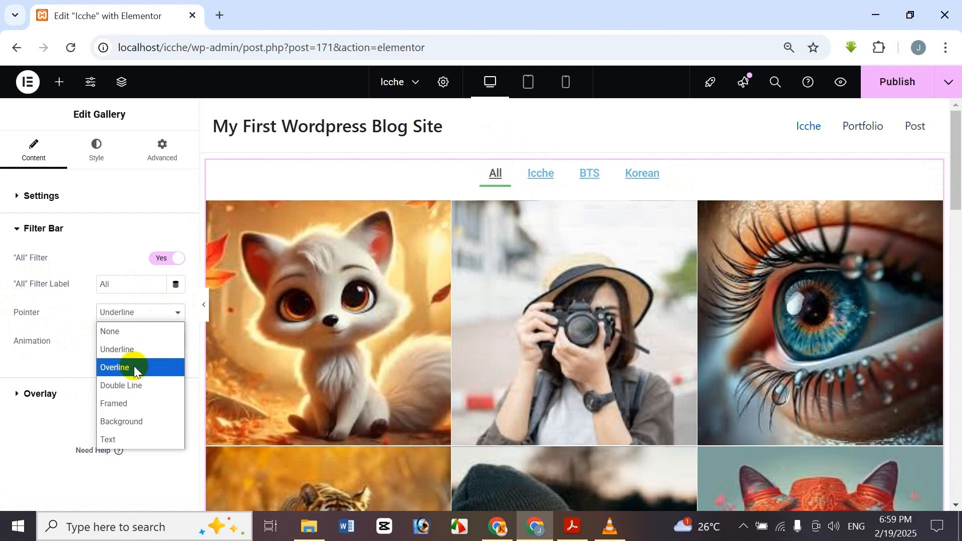
{"action": "left_click", "coordinate": [134, 367]}
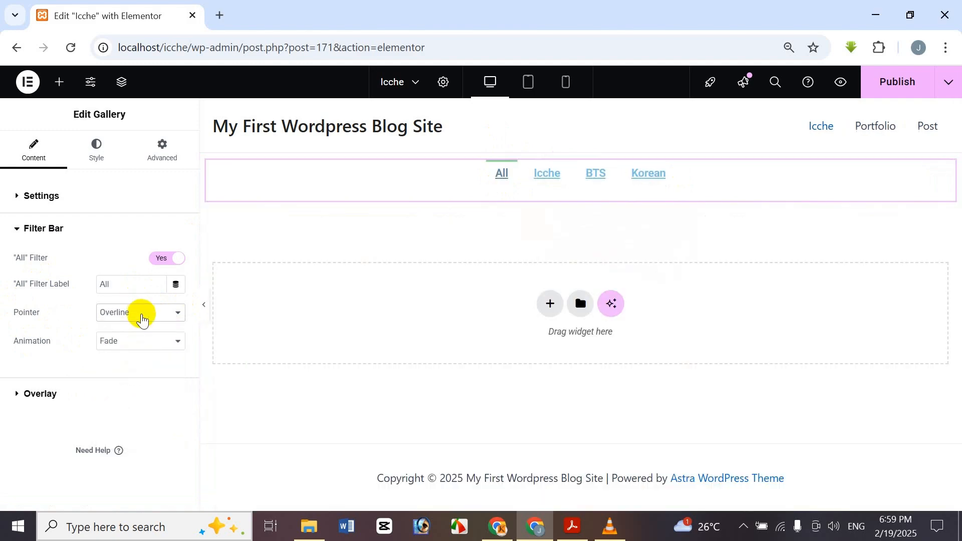
{"action": "left_click", "coordinate": [140, 314]}
{"action": "left_click", "coordinate": [143, 384]}
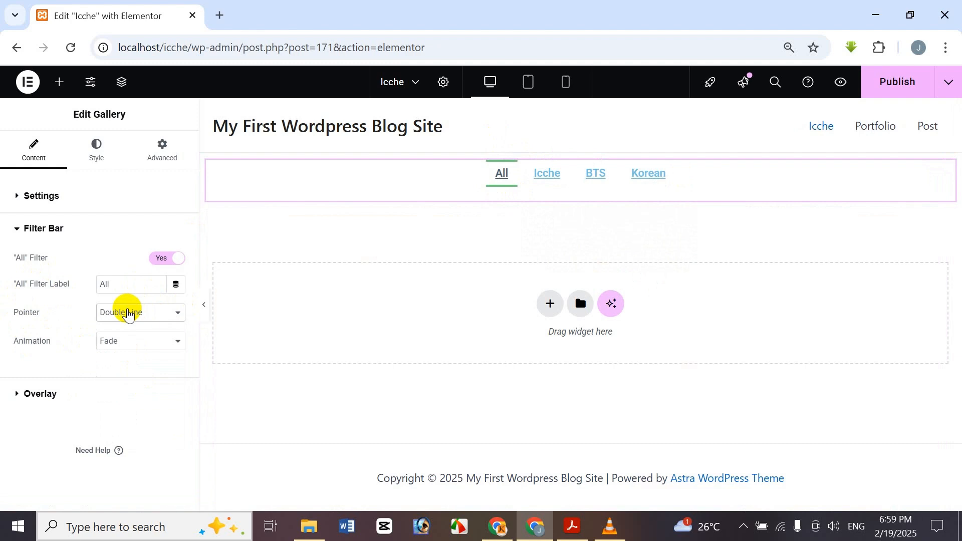
{"action": "left_click", "coordinate": [125, 308]}
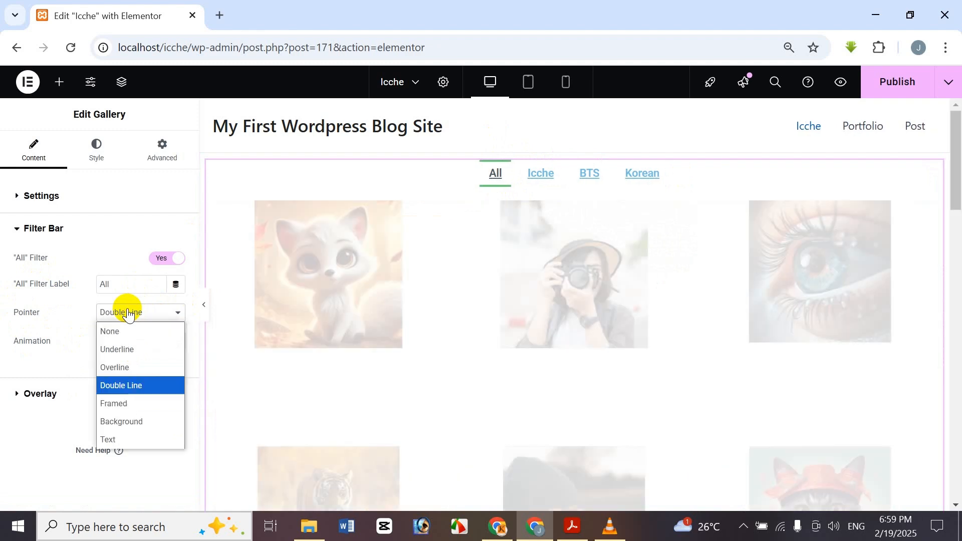
{"action": "key", "text": "Down"}
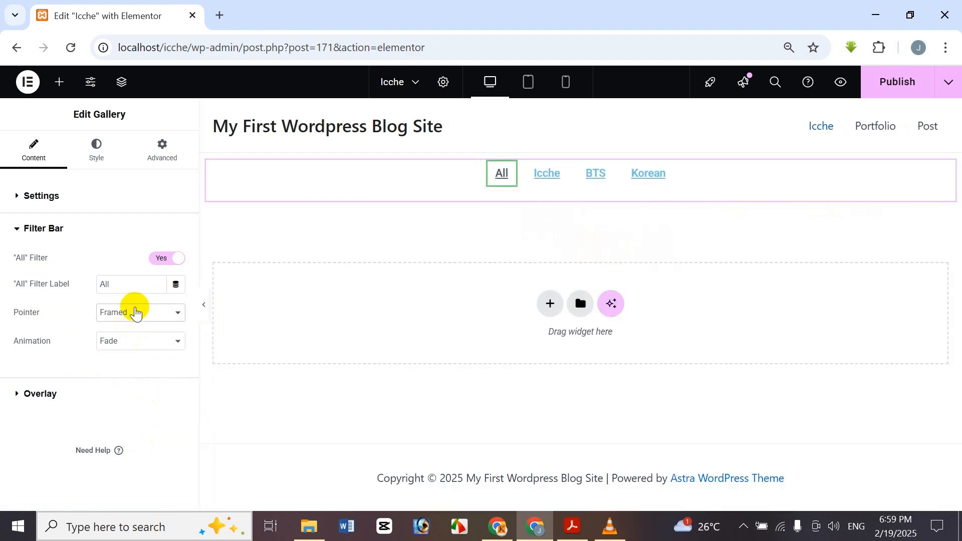
{"action": "left_click", "coordinate": [134, 312]}
{"action": "left_click", "coordinate": [124, 421]}
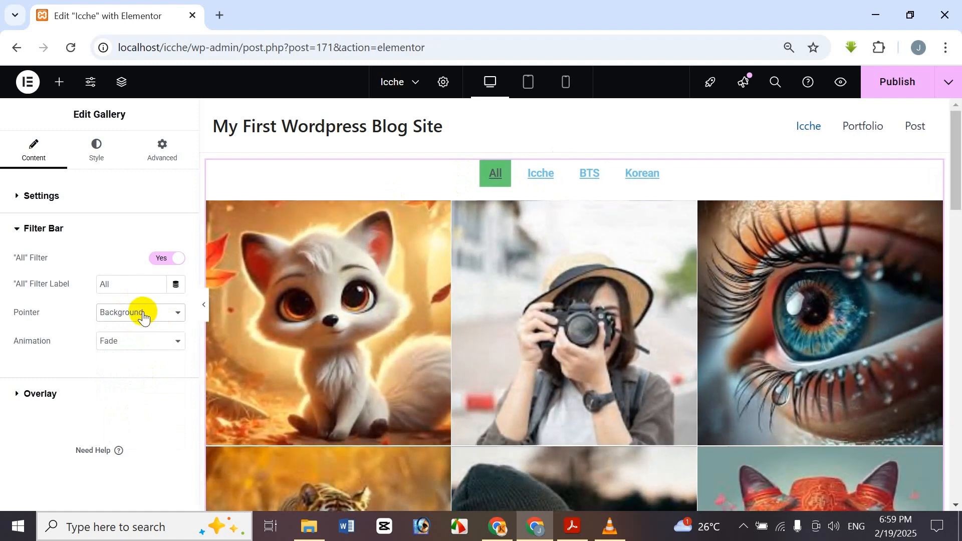
{"action": "left_click", "coordinate": [143, 314]}
{"action": "left_click", "coordinate": [131, 437]}
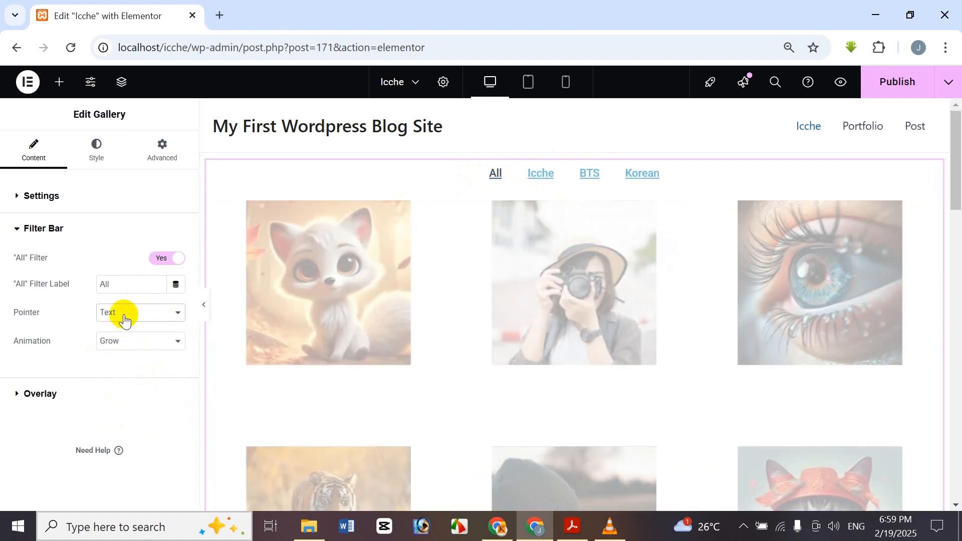
- Set the gallery filter bar's Pointer to Framed
{"action": "left_click", "coordinate": [124, 315]}
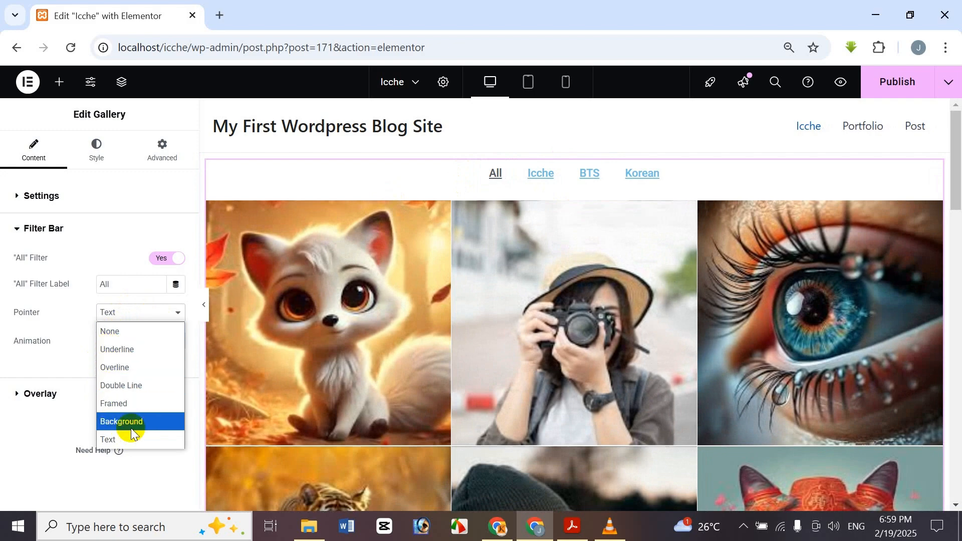
{"action": "left_click", "coordinate": [120, 403]}
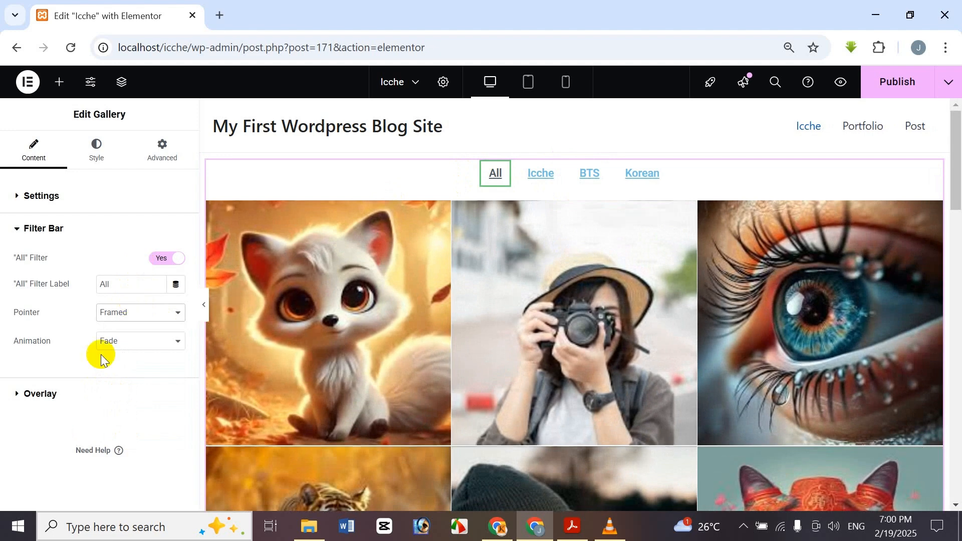
- Try the Grow and Shrink animations for the filter bar pointer, previewing them with the Icche and All filters
{"action": "left_click", "coordinate": [155, 341]}
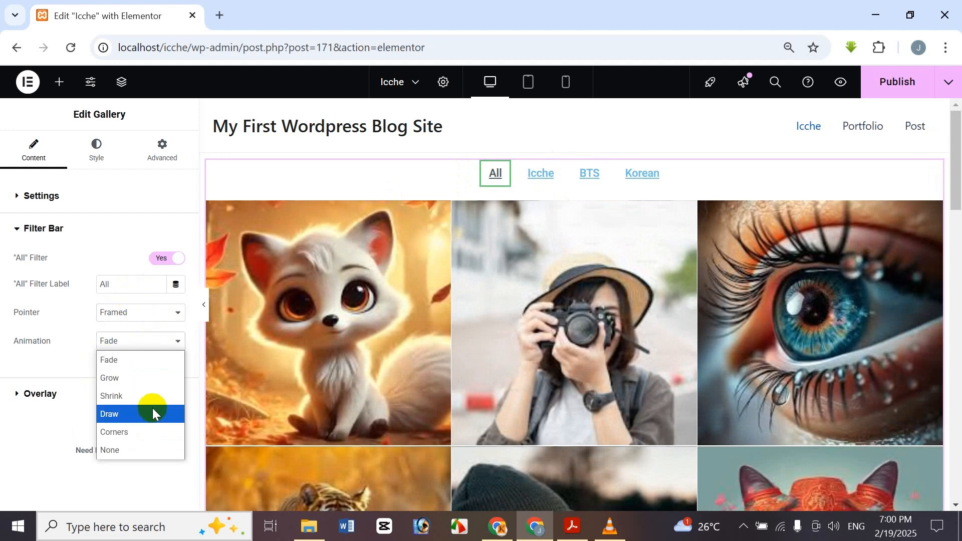
{"action": "left_click", "coordinate": [151, 376]}
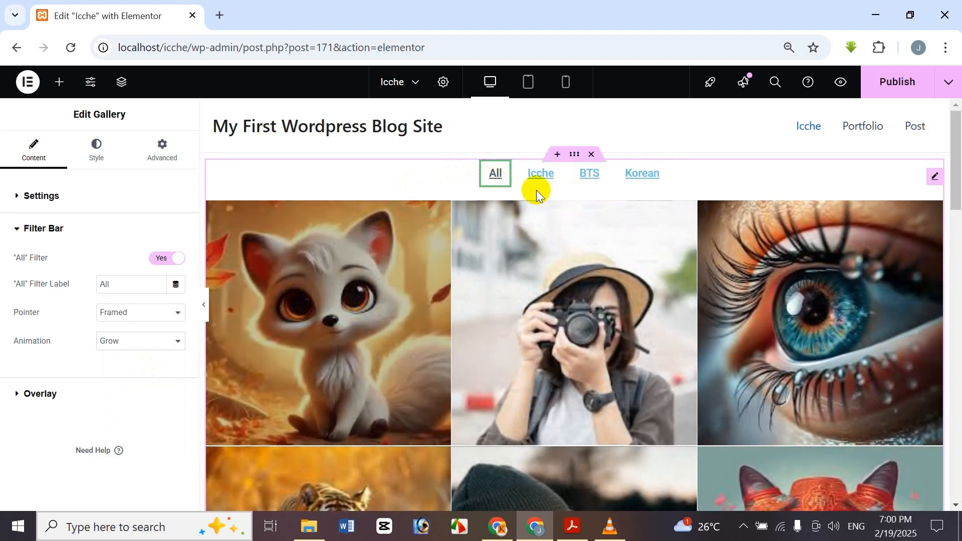
{"action": "left_click", "coordinate": [161, 341]}
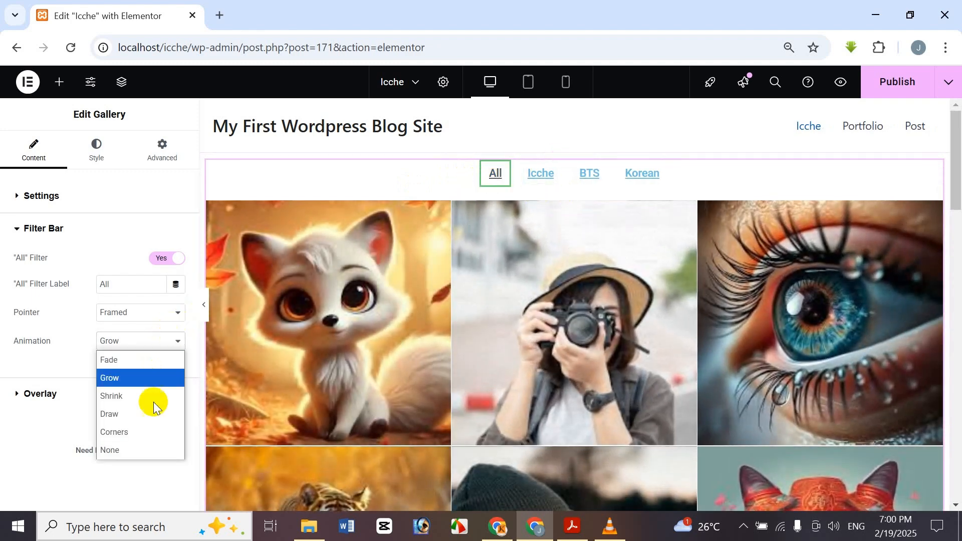
{"action": "left_click", "coordinate": [145, 395]}
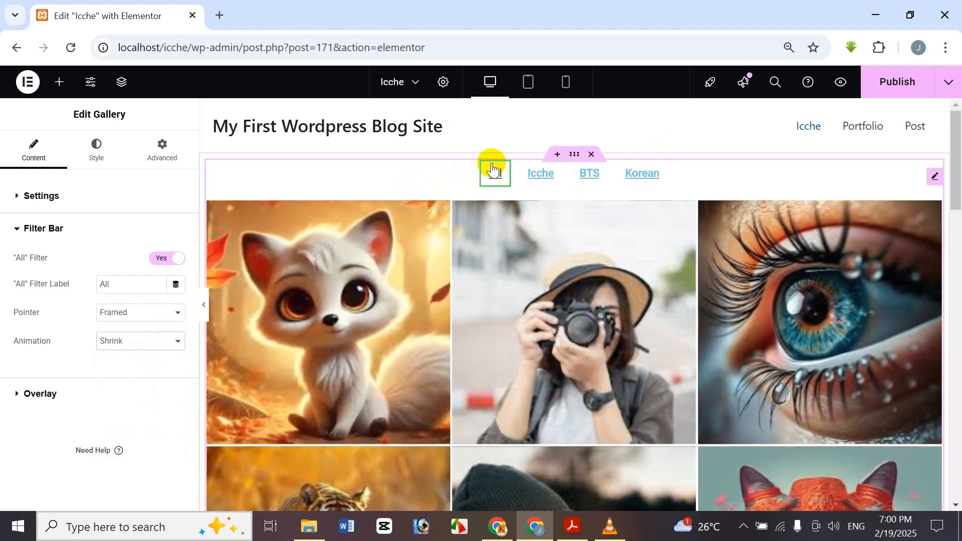
{"action": "left_click", "coordinate": [499, 187]}
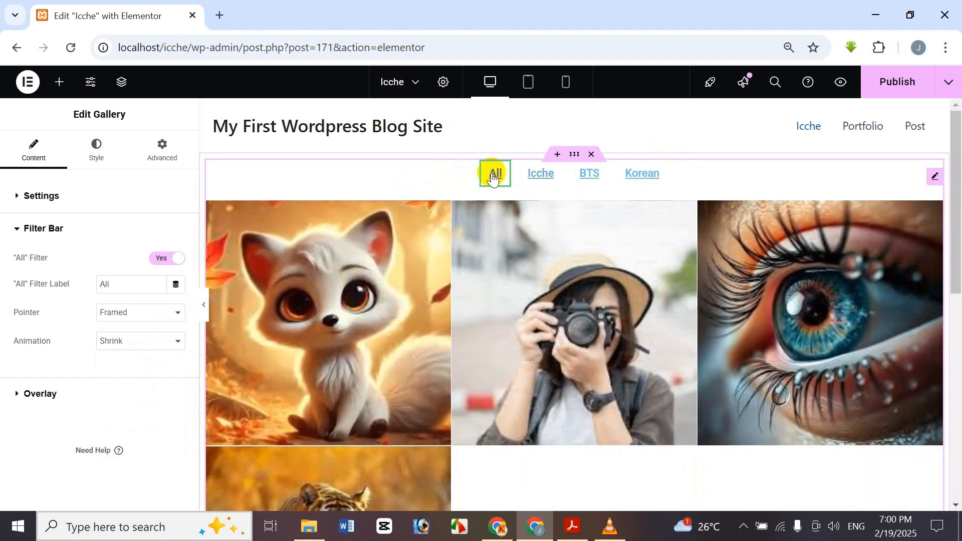
{"action": "left_click", "coordinate": [528, 178]}
{"action": "left_click", "coordinate": [492, 177]}
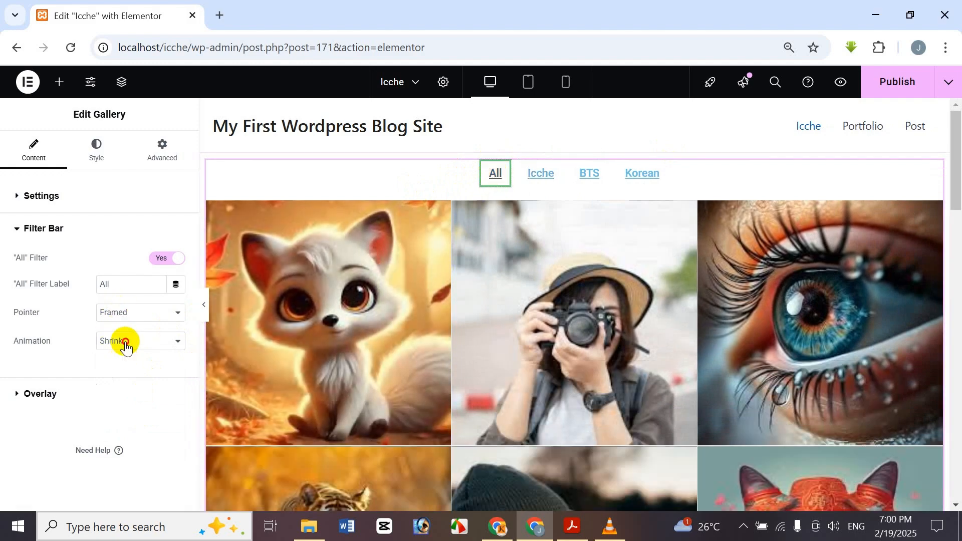
- Try the Draw, Corners and None animations for the gallery's framed filter bar pointer
{"action": "left_click", "coordinate": [125, 346]}
{"action": "left_click", "coordinate": [129, 418]}
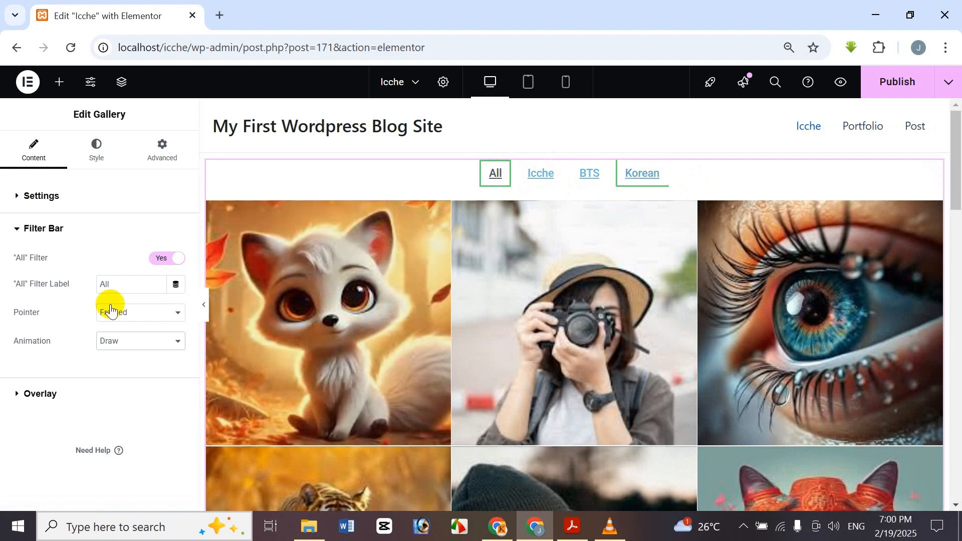
{"action": "left_click", "coordinate": [137, 340]}
{"action": "left_click", "coordinate": [136, 430]}
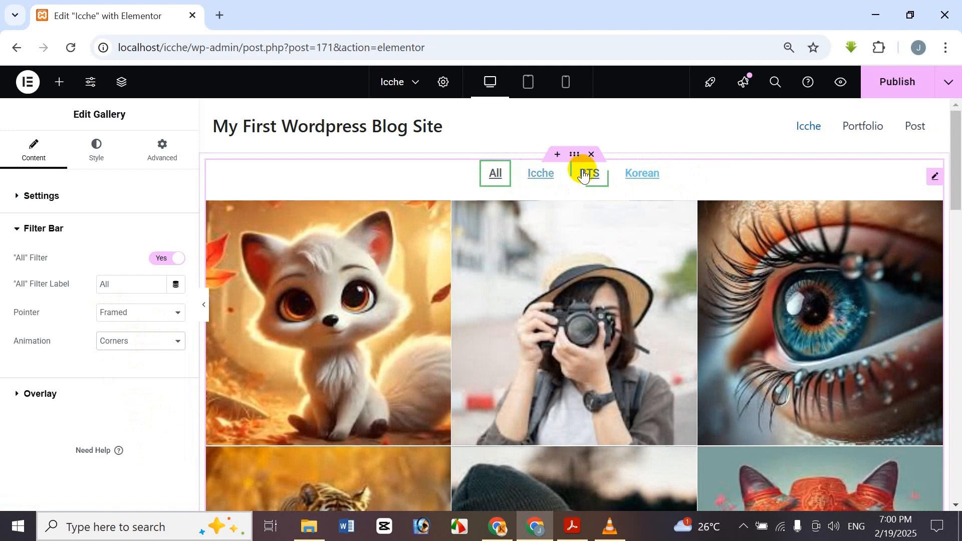
{"action": "left_click", "coordinate": [161, 350]}
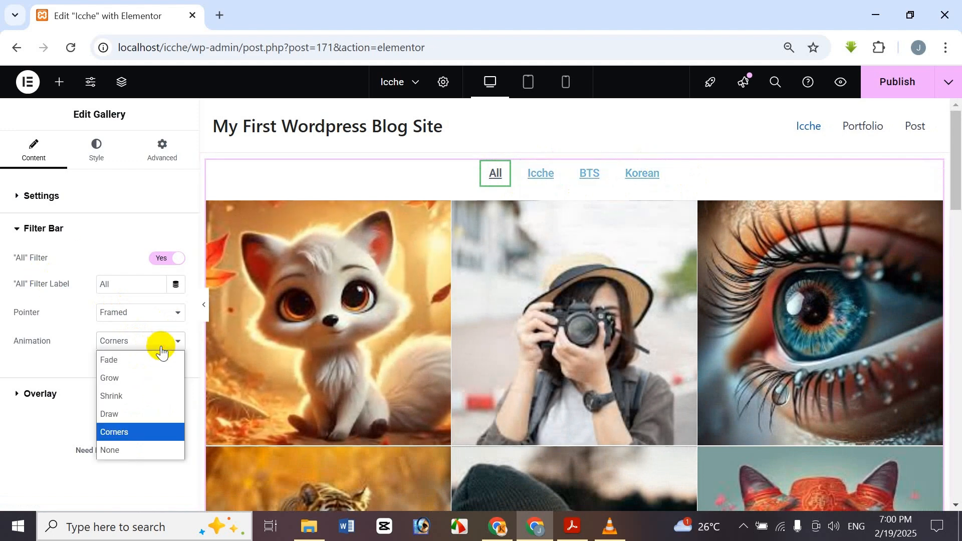
{"action": "left_click", "coordinate": [140, 444]}
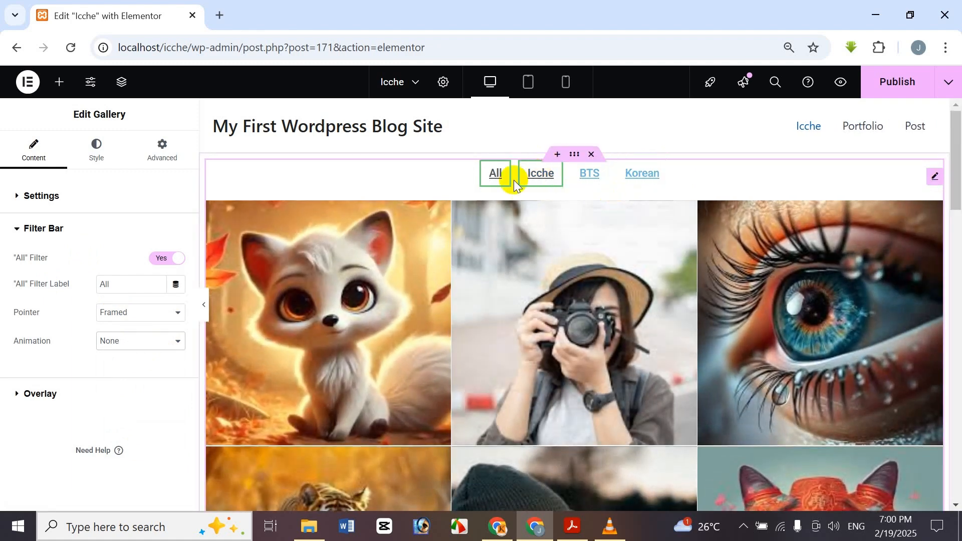
- Set the gallery's filter bar pointer animation to Shrink
{"action": "left_click", "coordinate": [134, 341]}
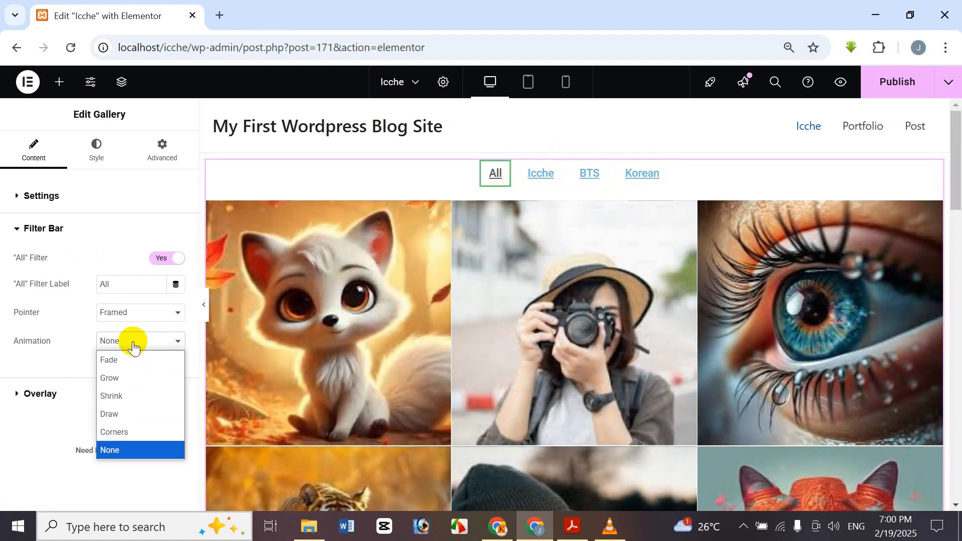
{"action": "left_click", "coordinate": [129, 393]}
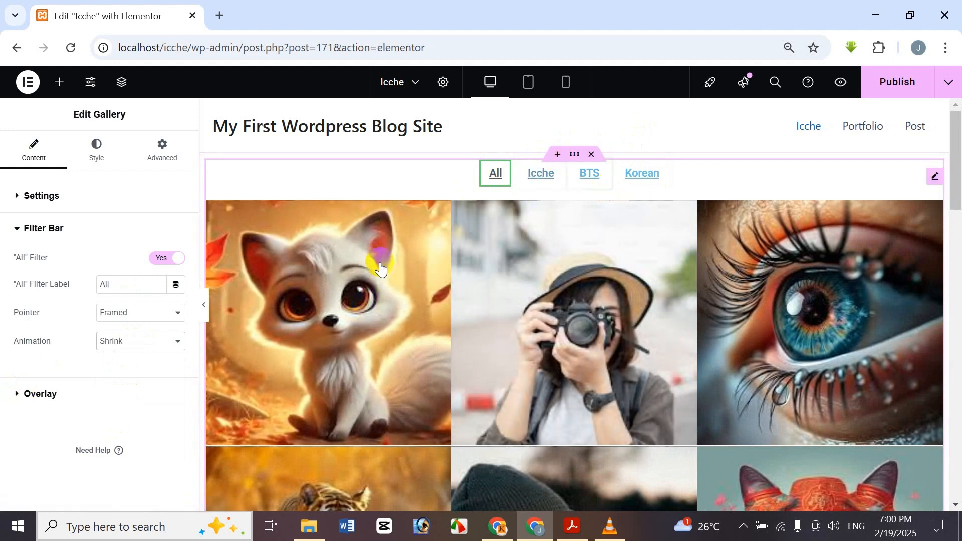
- Turn the gallery's overlay background off to compare the image hover effect, and turn it back on
{"action": "left_click", "coordinate": [94, 391]}
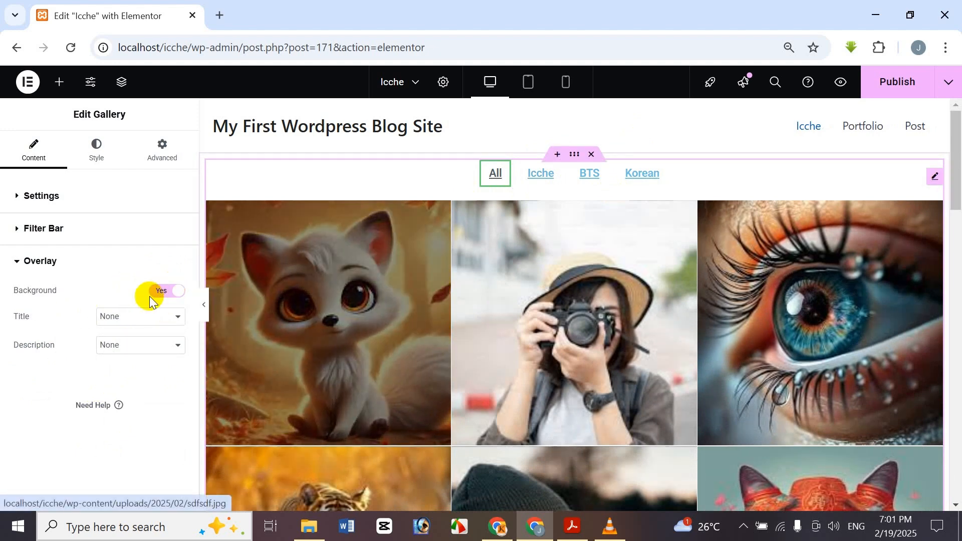
{"action": "left_click", "coordinate": [171, 292]}
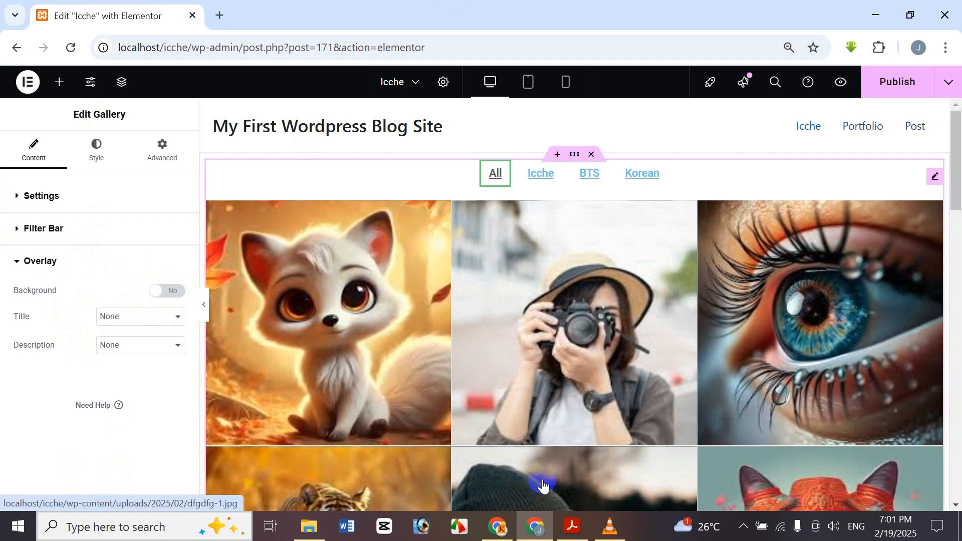
{"action": "left_click", "coordinate": [171, 279]}
{"action": "left_click", "coordinate": [150, 280]}
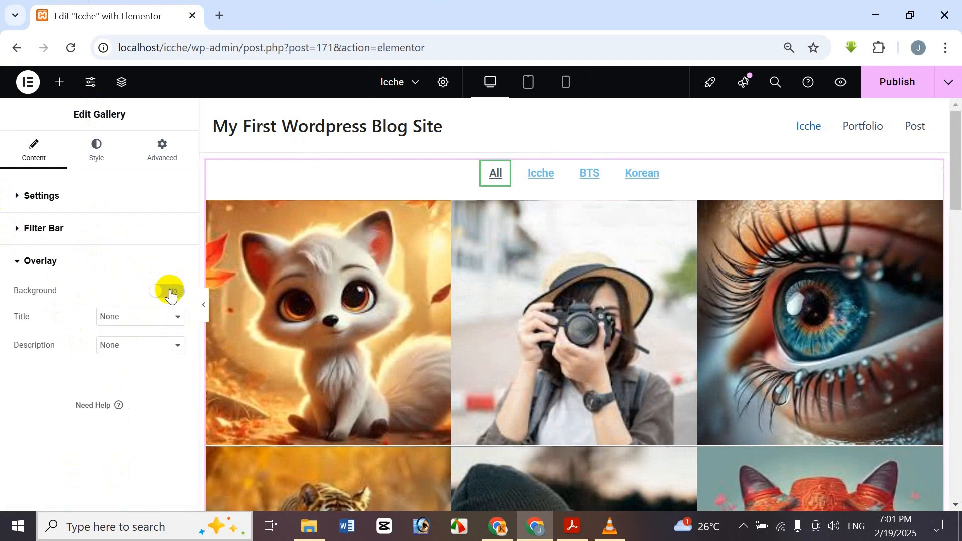
{"action": "left_click", "coordinate": [172, 296]}
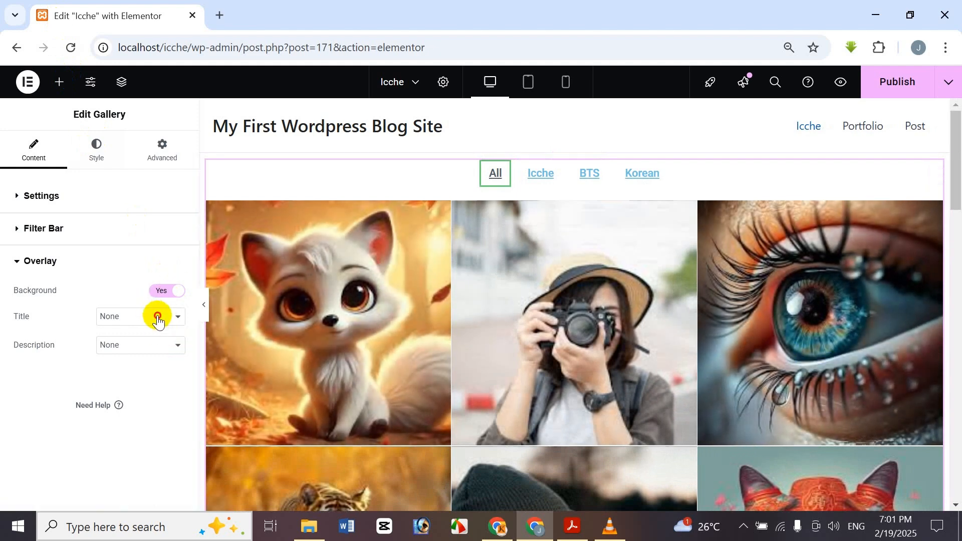
- Set the gallery overlay's title source to Title
{"action": "left_click", "coordinate": [158, 319]}
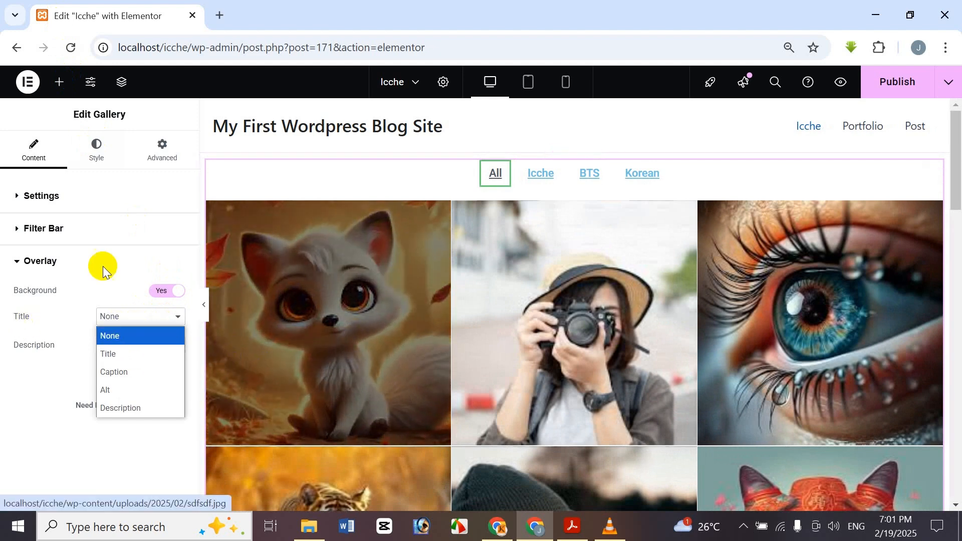
{"action": "left_click", "coordinate": [155, 119]}
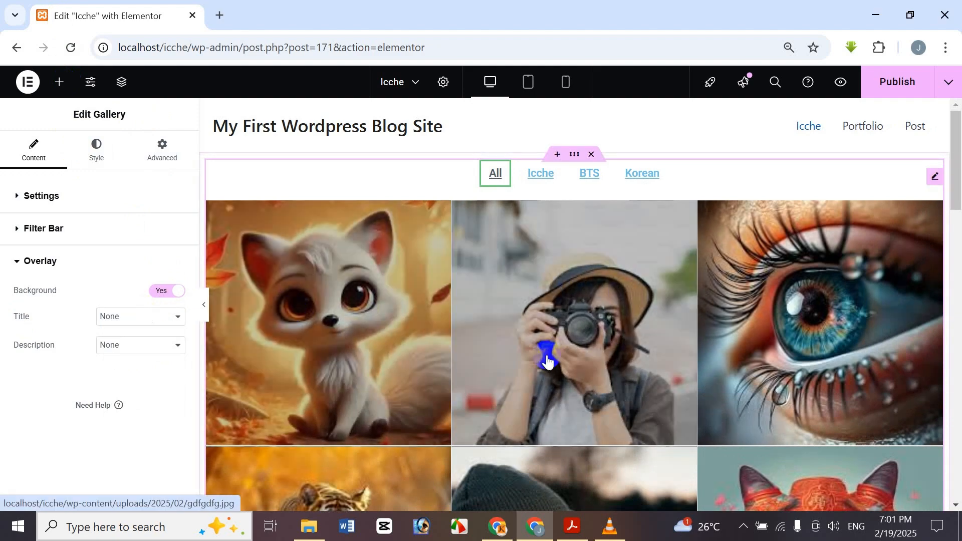
{"action": "left_click", "coordinate": [119, 317]}
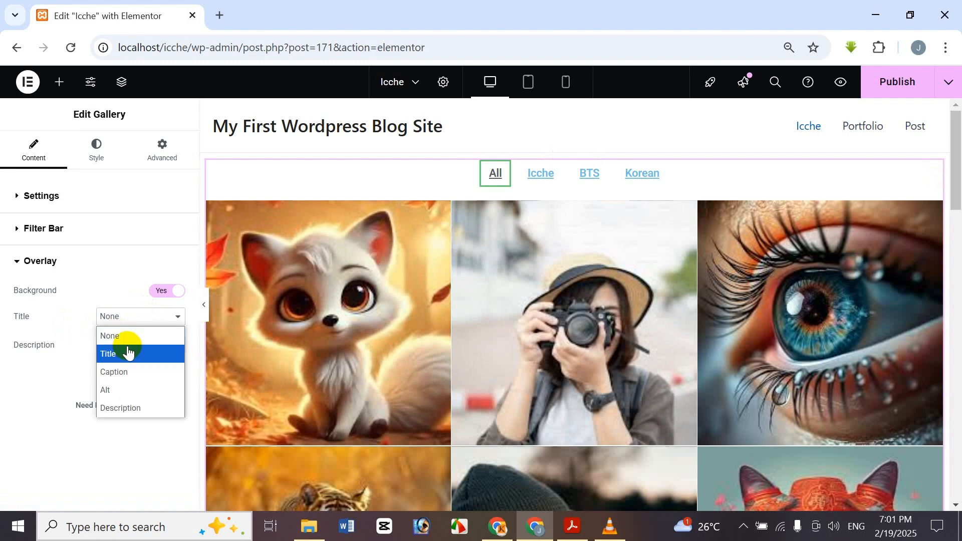
{"action": "left_click", "coordinate": [129, 352]}
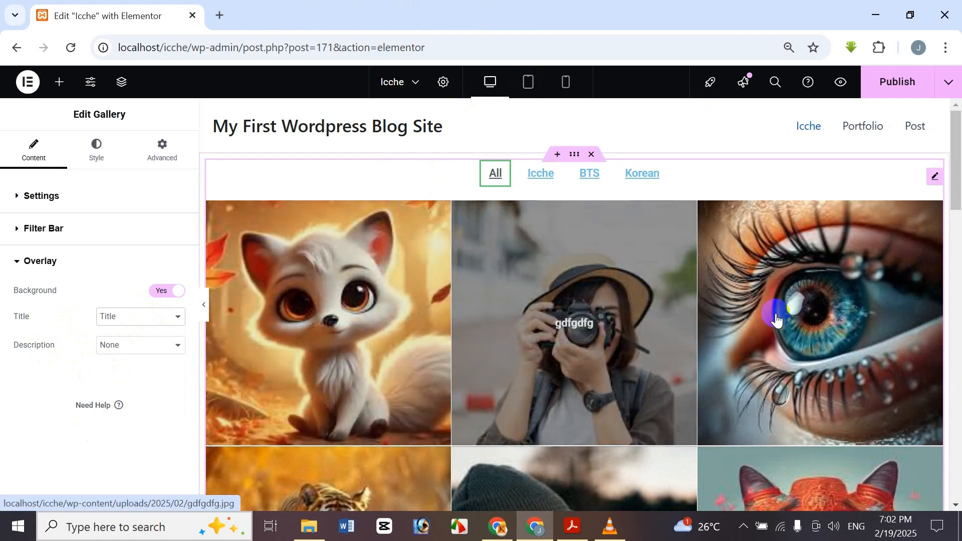
- Examine the overlay titles on the gallery images under the Icche and All filters
{"action": "scroll", "coordinate": [837, 315], "scroll_direction": "down", "scroll_amount": 2}
{"action": "scroll", "coordinate": [837, 315], "scroll_direction": "down", "scroll_amount": 1}
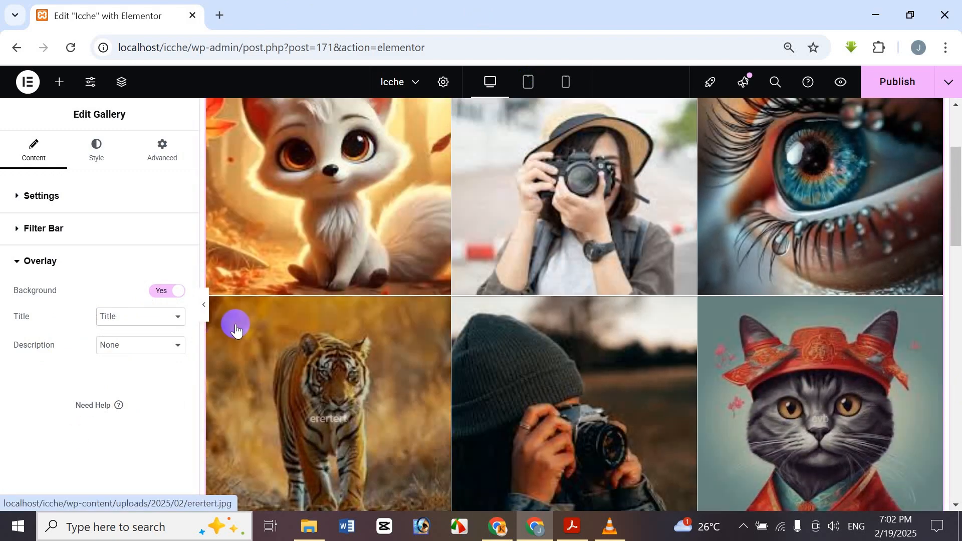
{"action": "scroll", "coordinate": [658, 441], "scroll_direction": "up", "scroll_amount": 3}
{"action": "left_click", "coordinate": [538, 170]}
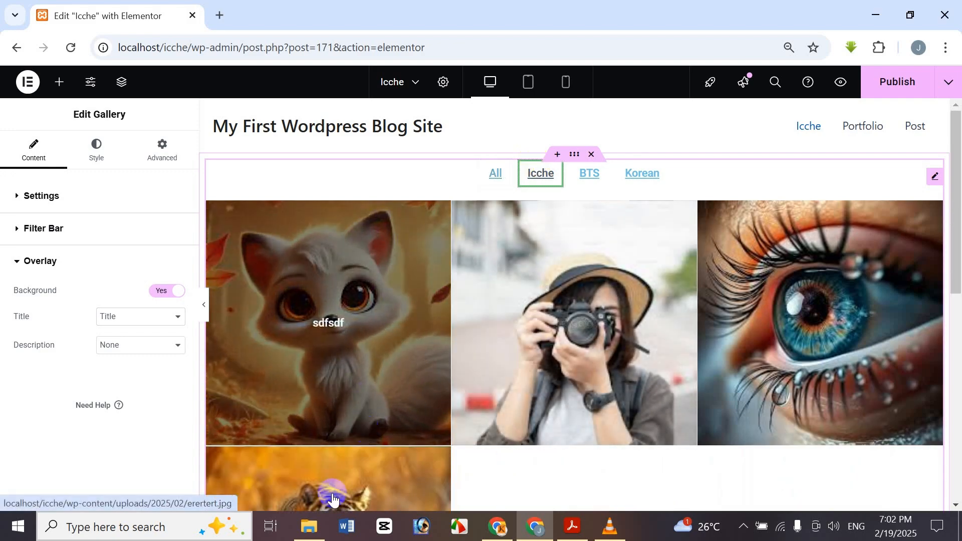
{"action": "left_click", "coordinate": [491, 178]}
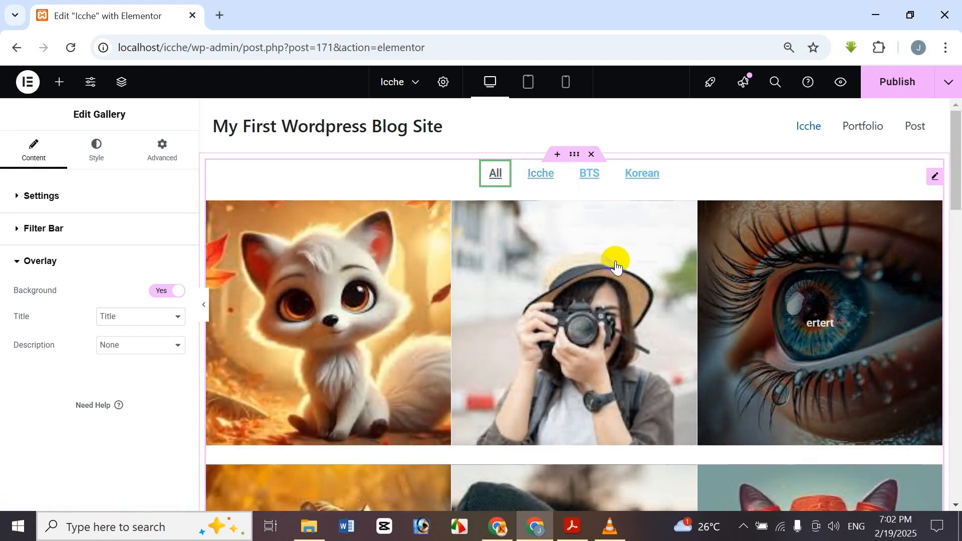
{"action": "scroll", "coordinate": [554, 365], "scroll_direction": "down", "scroll_amount": 10}
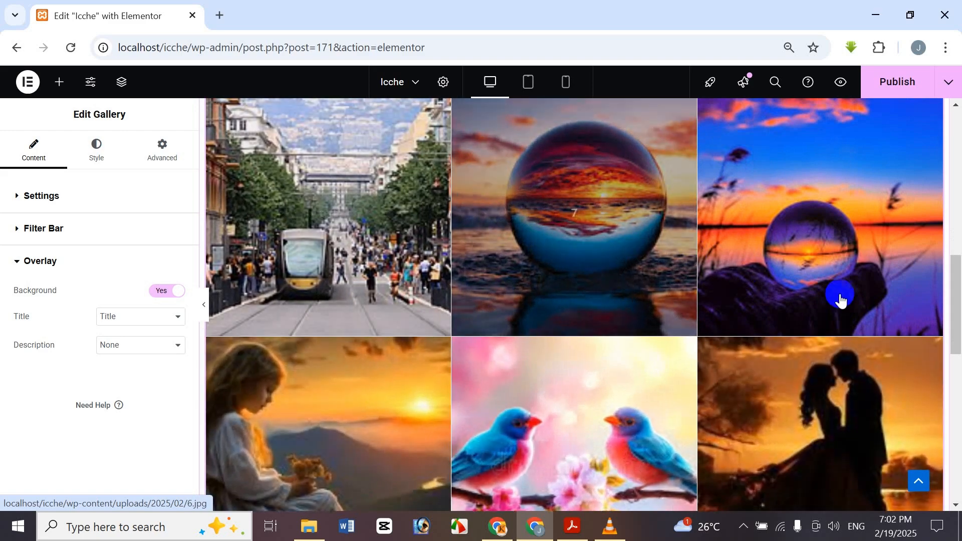
{"action": "scroll", "coordinate": [382, 318], "scroll_direction": "down", "scroll_amount": 3}
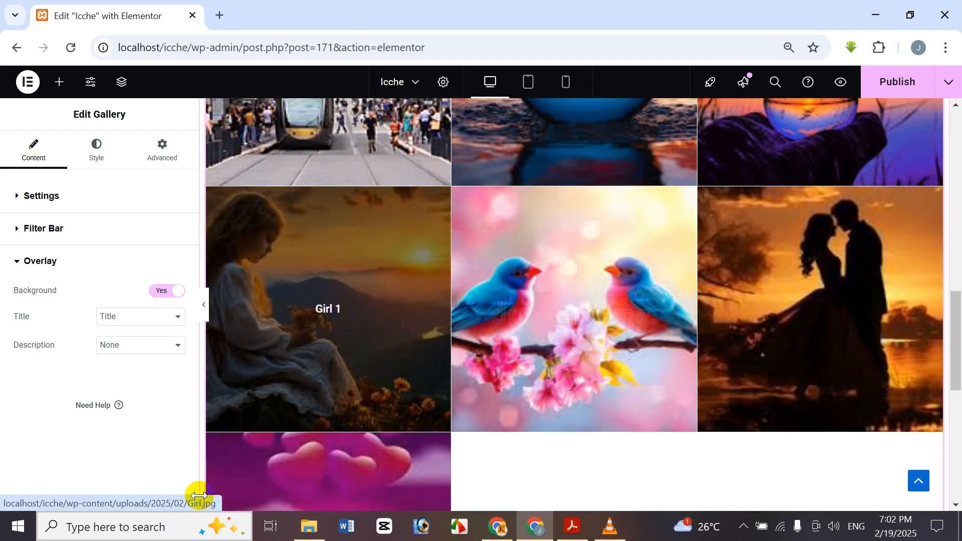
{"action": "scroll", "coordinate": [404, 376], "scroll_direction": "up", "scroll_amount": 10}
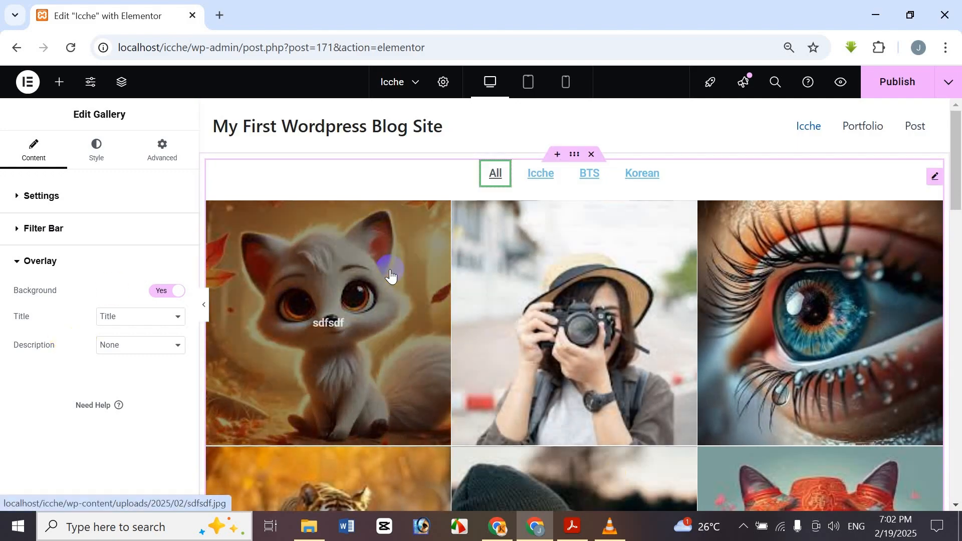
{"action": "scroll", "coordinate": [737, 386], "scroll_direction": "down", "scroll_amount": 5}
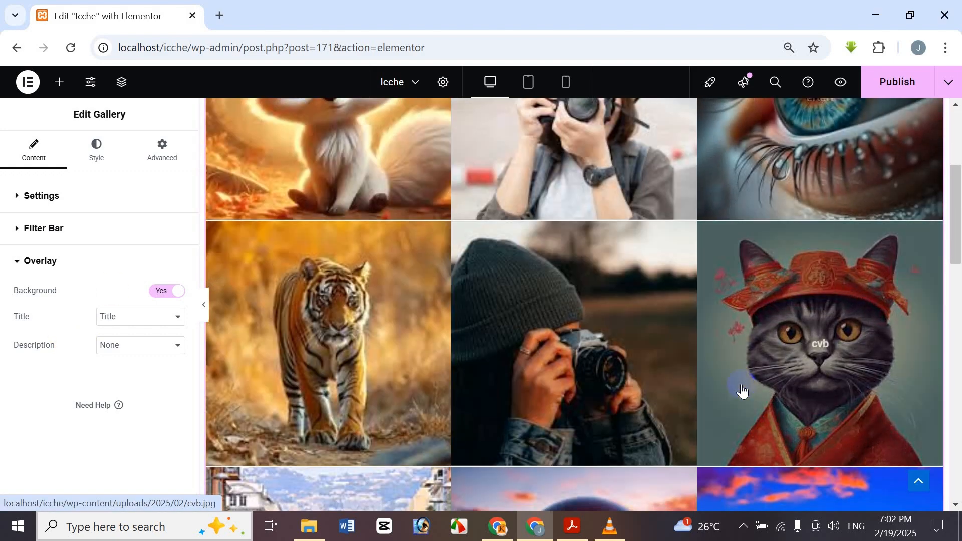
{"action": "scroll", "coordinate": [739, 389], "scroll_direction": "up", "scroll_amount": 5}
- Try Caption as the gallery overlay's title source and check the captions across the gallery images
{"action": "left_click", "coordinate": [125, 317]}
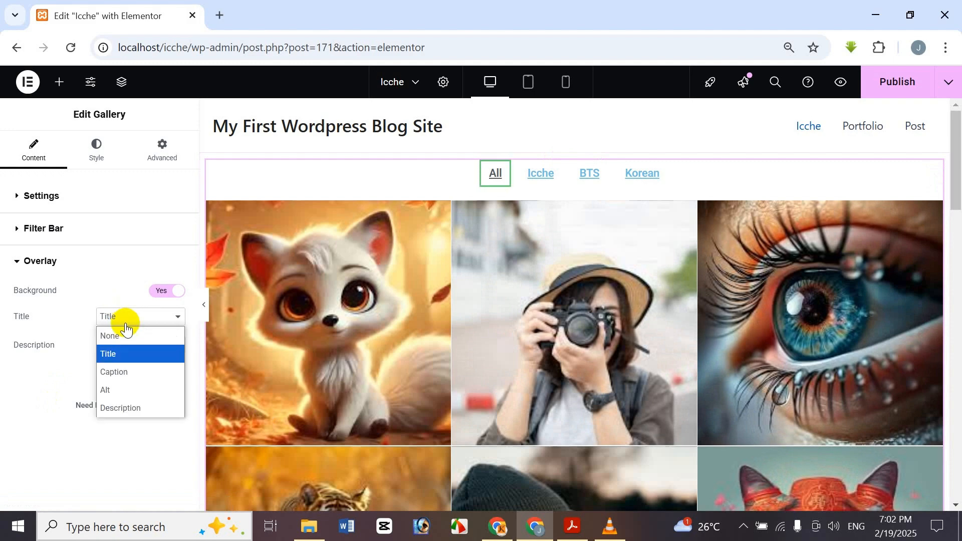
{"action": "left_click", "coordinate": [140, 372]}
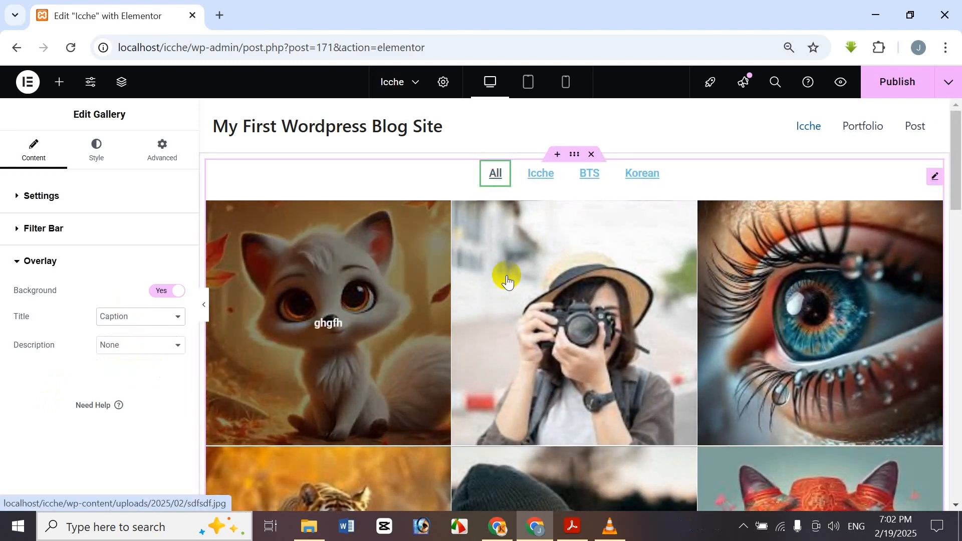
{"action": "scroll", "coordinate": [575, 351], "scroll_direction": "down", "scroll_amount": 3}
{"action": "scroll", "coordinate": [740, 432], "scroll_direction": "down", "scroll_amount": 6}
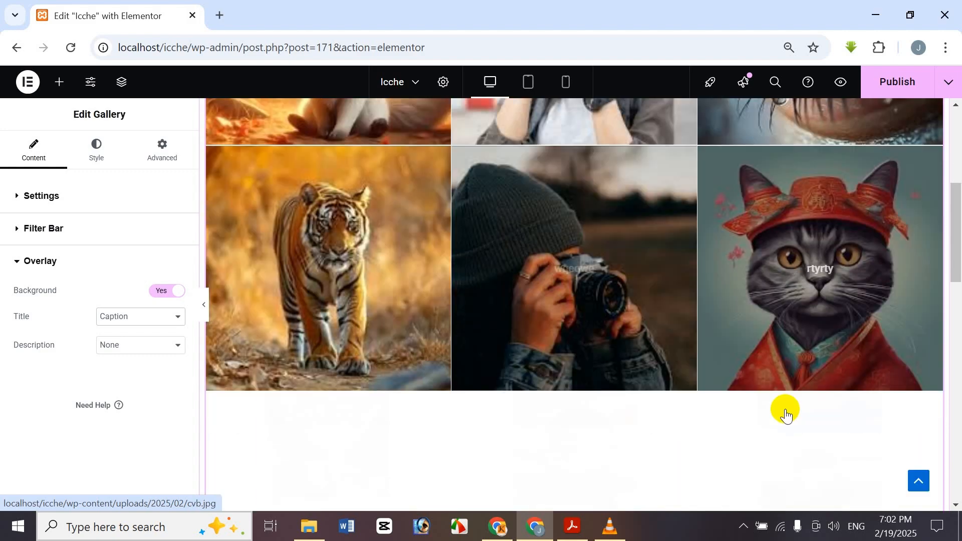
{"action": "scroll", "coordinate": [595, 451], "scroll_direction": "down", "scroll_amount": 9}
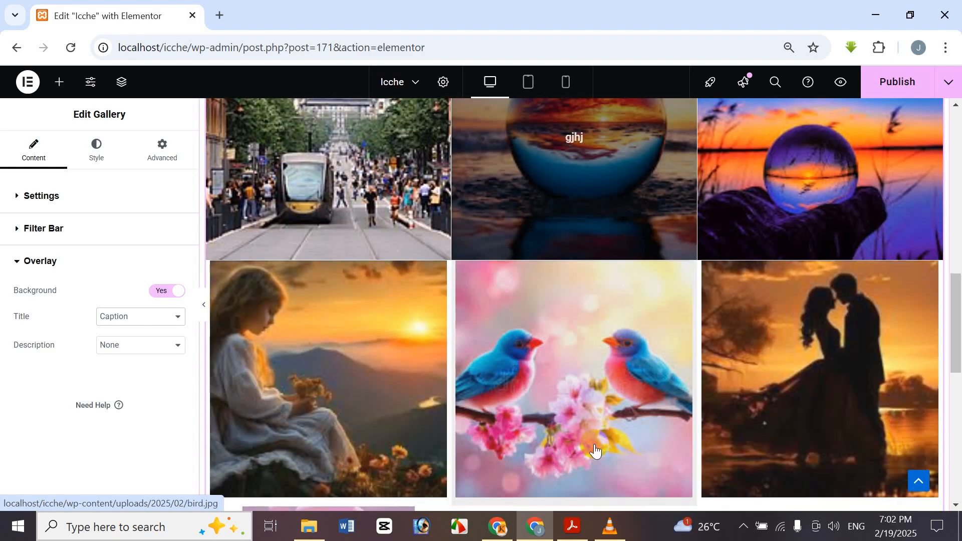
{"action": "scroll", "coordinate": [376, 257], "scroll_direction": "up", "scroll_amount": 1}
{"action": "scroll", "coordinate": [364, 264], "scroll_direction": "up", "scroll_amount": 15}
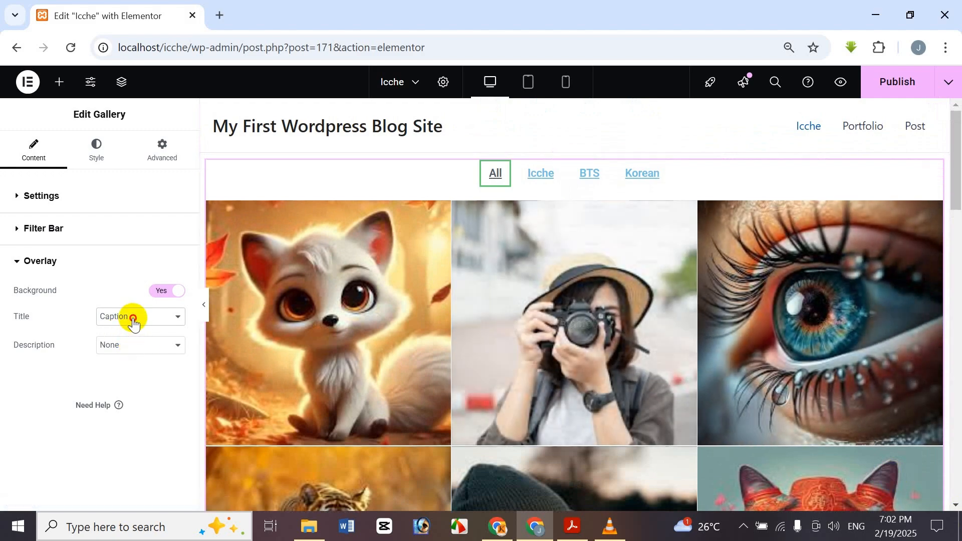
- Try Alt as the gallery overlay's title source and replace it with Description
{"action": "left_click", "coordinate": [133, 317]}
{"action": "left_click", "coordinate": [133, 386]}
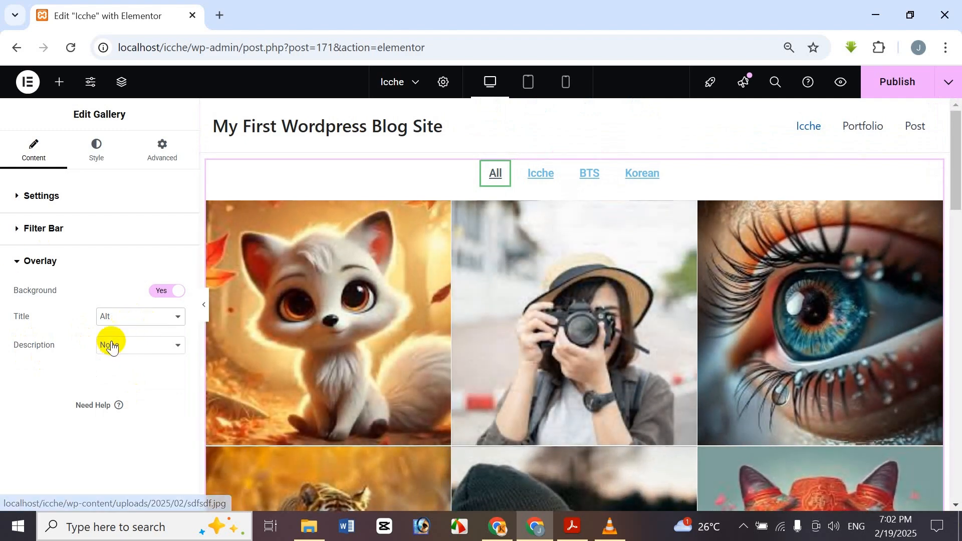
{"action": "left_click", "coordinate": [159, 322]}
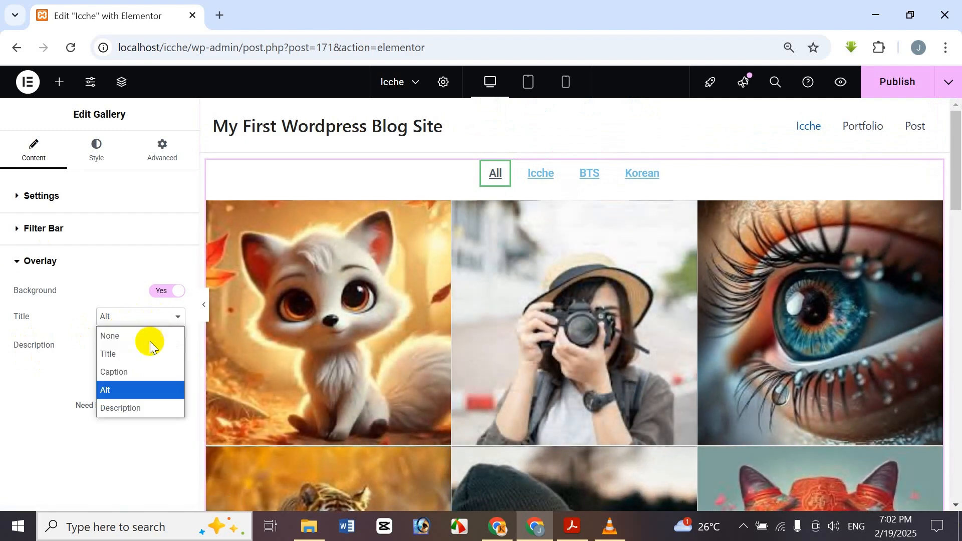
{"action": "left_click", "coordinate": [142, 407]}
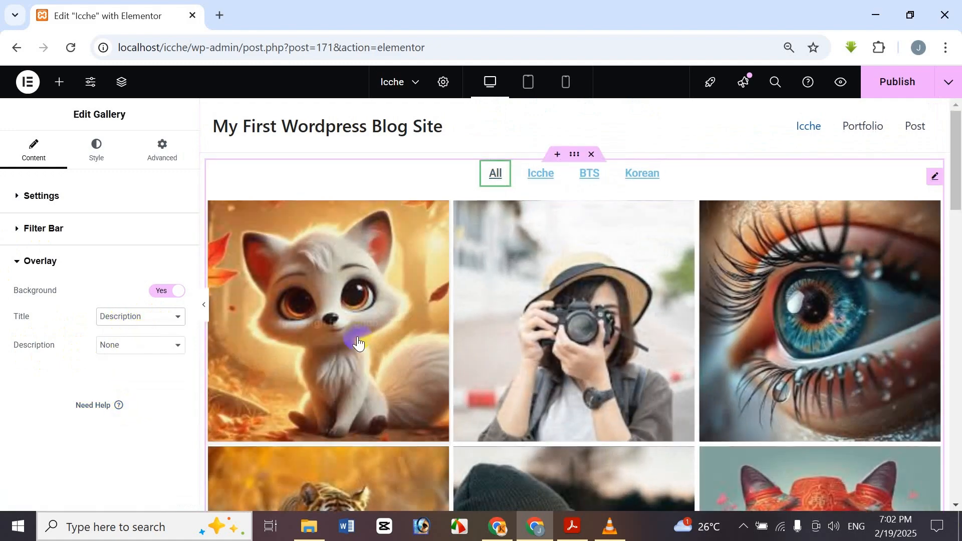
- Preview the description text on the gallery images, try None as the overlay's title source, and set it back to Title
{"action": "mouse_move", "coordinate": [357, 342]}
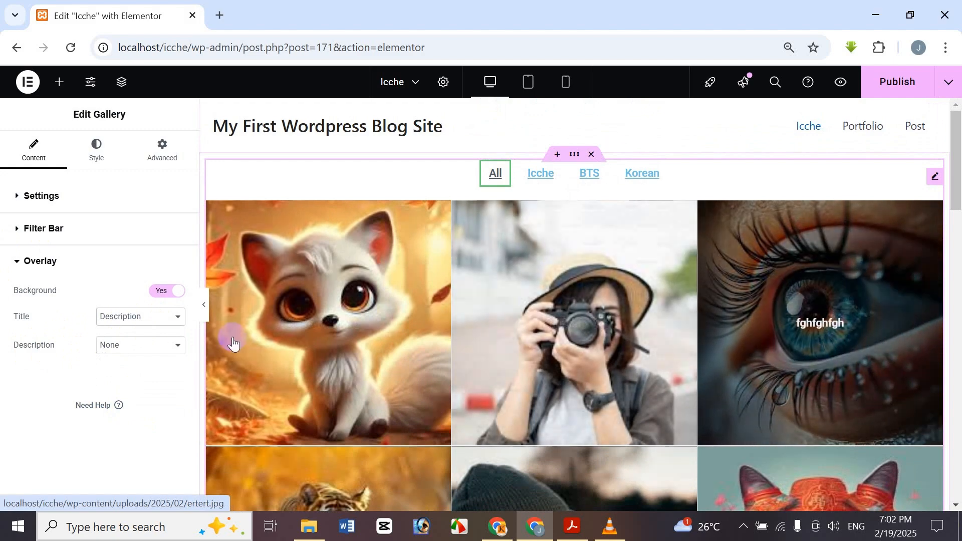
{"action": "mouse_move", "coordinate": [763, 257]}
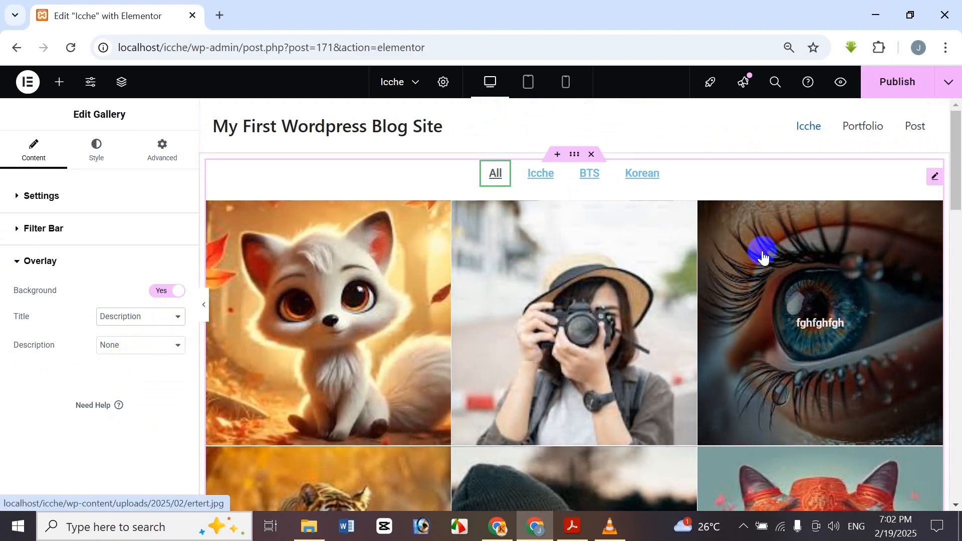
{"action": "left_click", "coordinate": [122, 318]}
{"action": "left_click", "coordinate": [124, 353]}
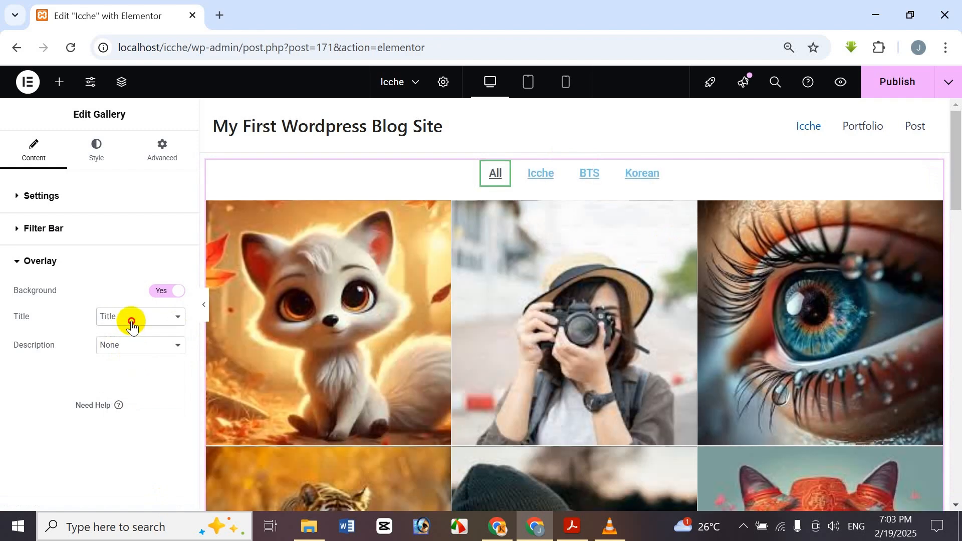
{"action": "left_click", "coordinate": [131, 325]}
{"action": "left_click", "coordinate": [130, 332]}
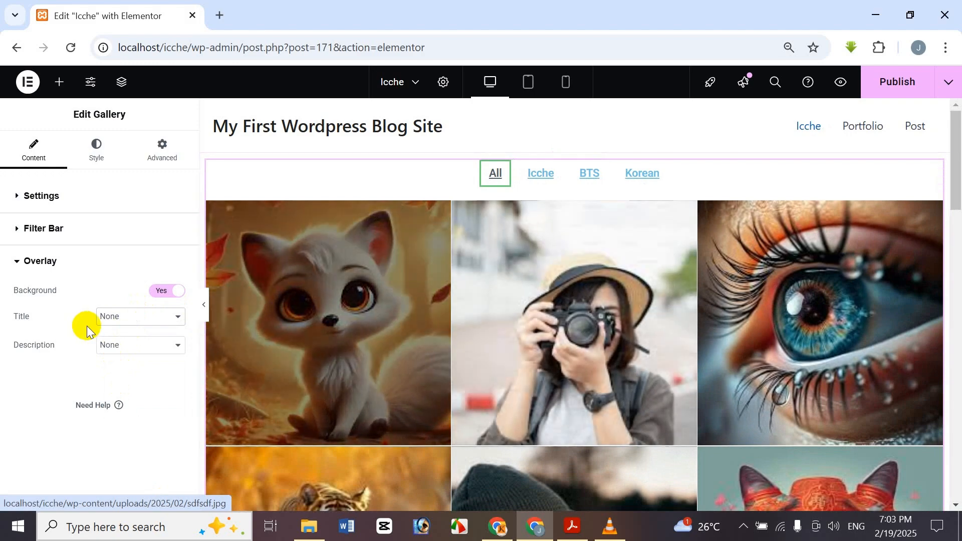
{"action": "left_click", "coordinate": [108, 316]}
{"action": "left_click", "coordinate": [107, 353]}
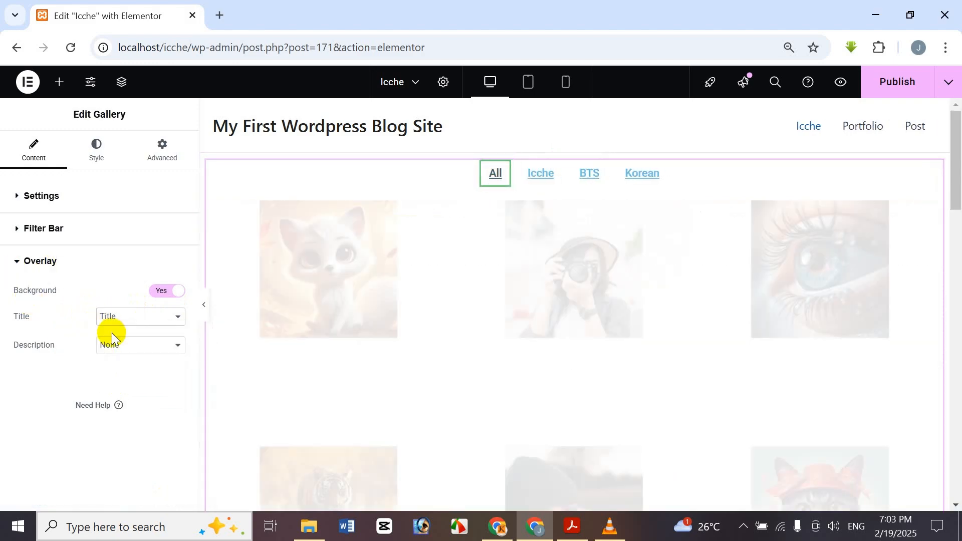
- Try Title and Caption as the gallery overlay's description source
{"action": "left_click", "coordinate": [112, 345]}
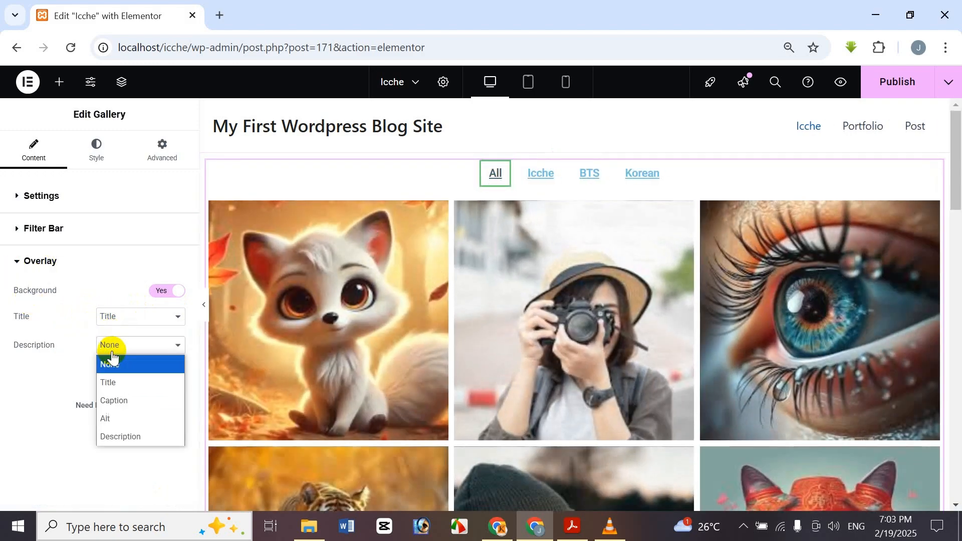
{"action": "left_click", "coordinate": [132, 388]}
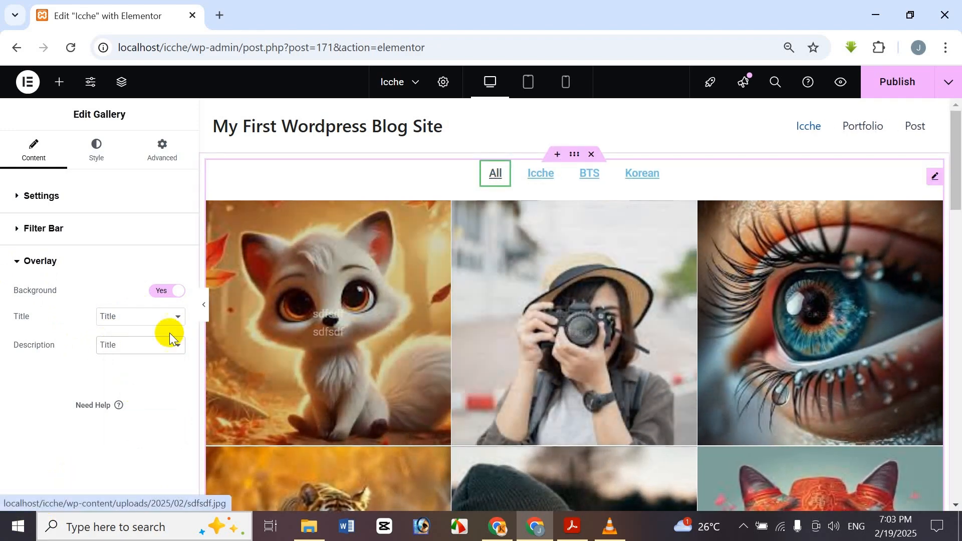
{"action": "left_click", "coordinate": [141, 341]}
{"action": "left_click", "coordinate": [129, 398]}
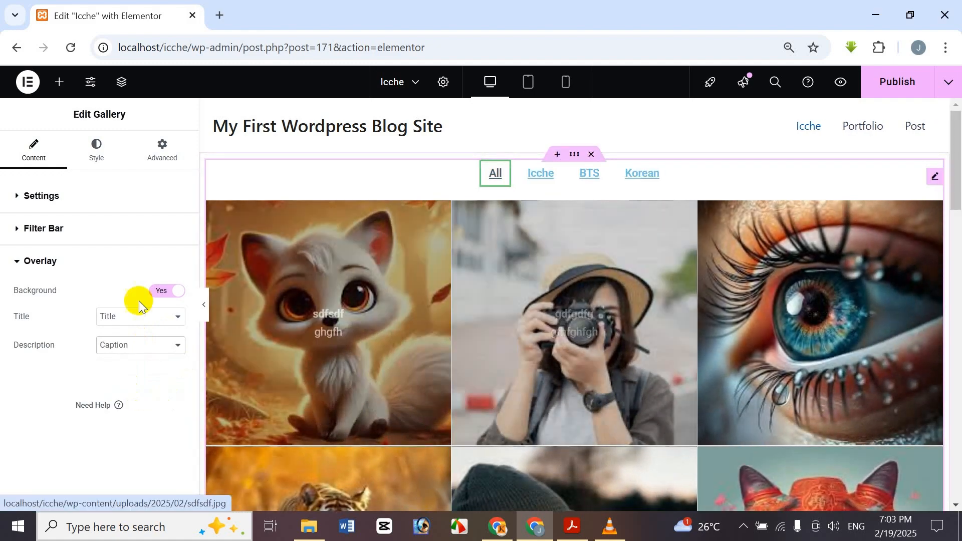
- Set the gallery overlay's description source to Description and preview it on the images
{"action": "left_click", "coordinate": [136, 344]}
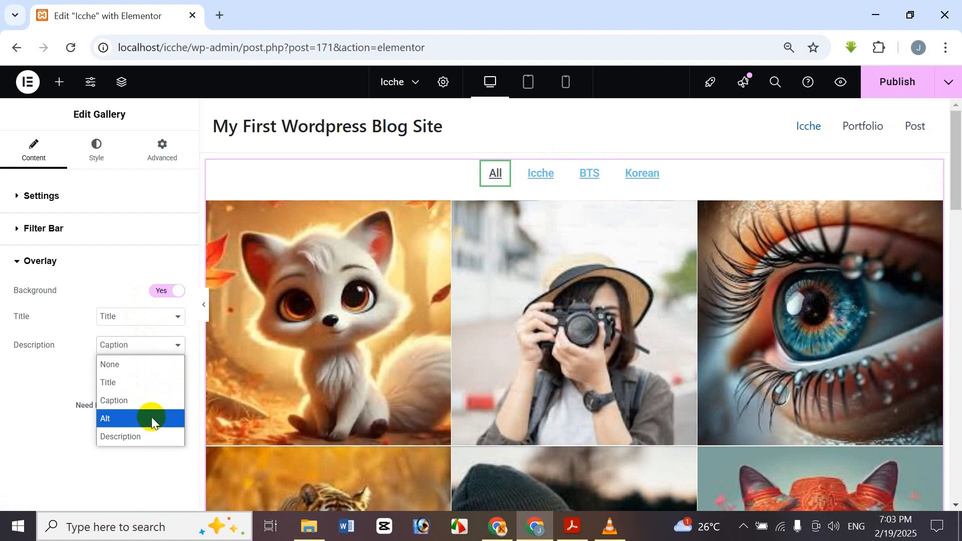
{"action": "left_click", "coordinate": [155, 437]}
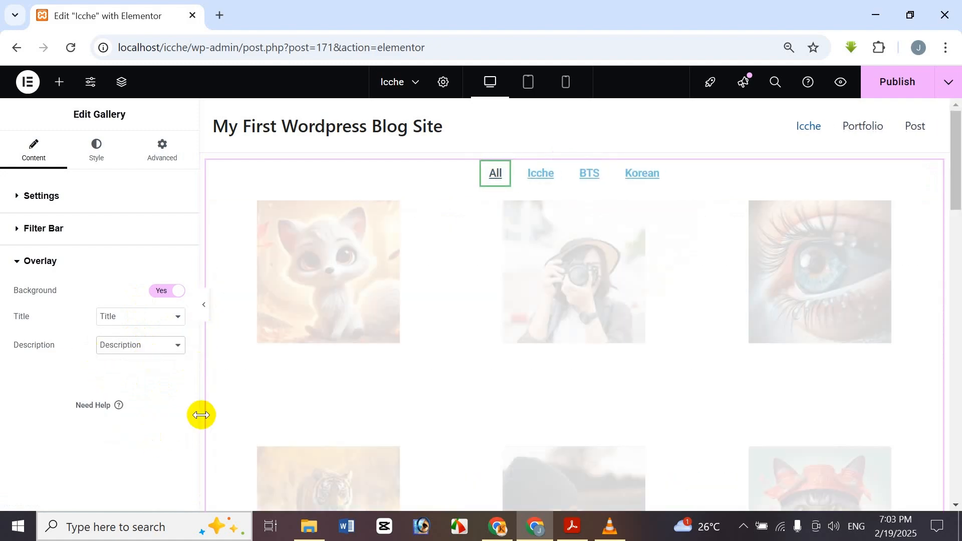
{"action": "mouse_move", "coordinate": [291, 335]}
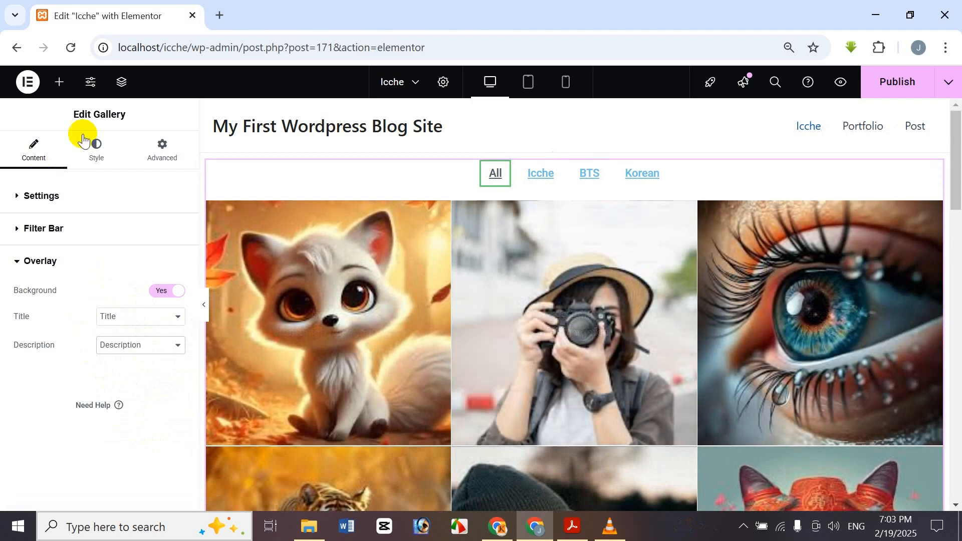
- Give the gallery images a black #000000 border 16 px wide with a 17 px border radius in the normal state
{"action": "left_click", "coordinate": [100, 151]}
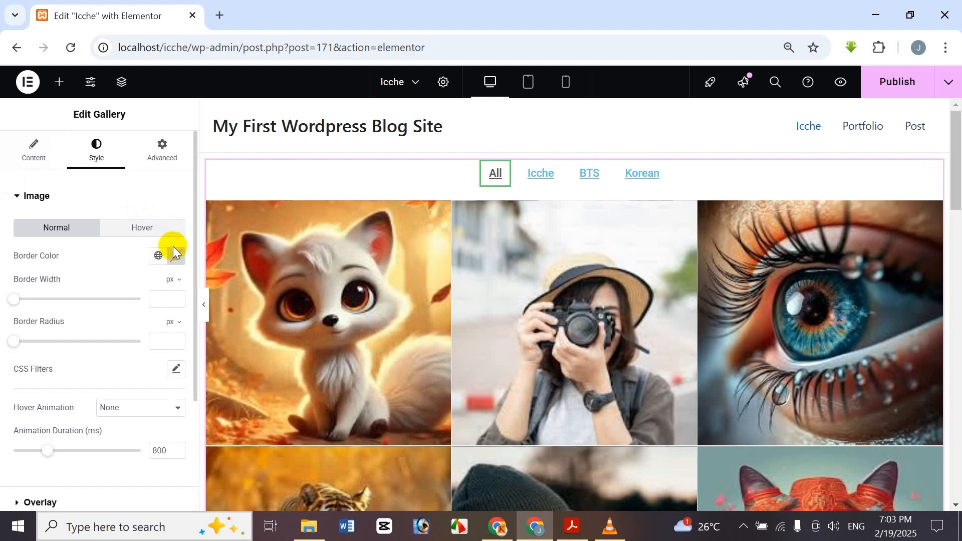
{"action": "left_click", "coordinate": [179, 256]}
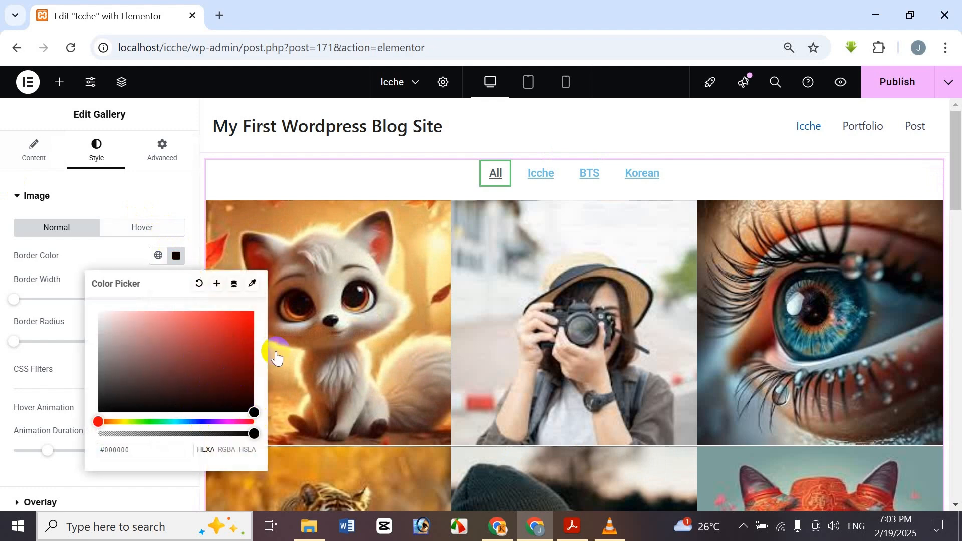
{"action": "left_click", "coordinate": [160, 184]}
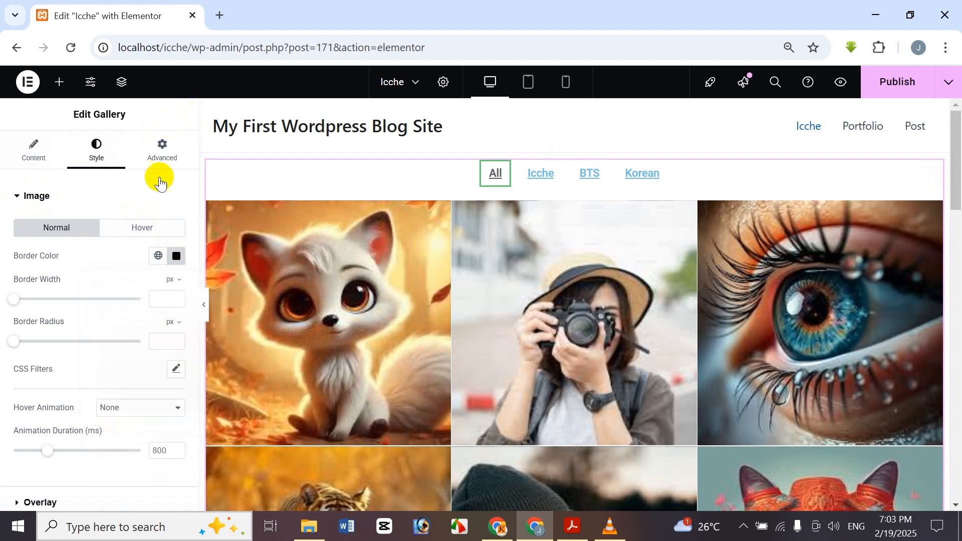
{"action": "left_click_drag", "start_coordinate": [41, 309], "coordinate": [120, 363]}
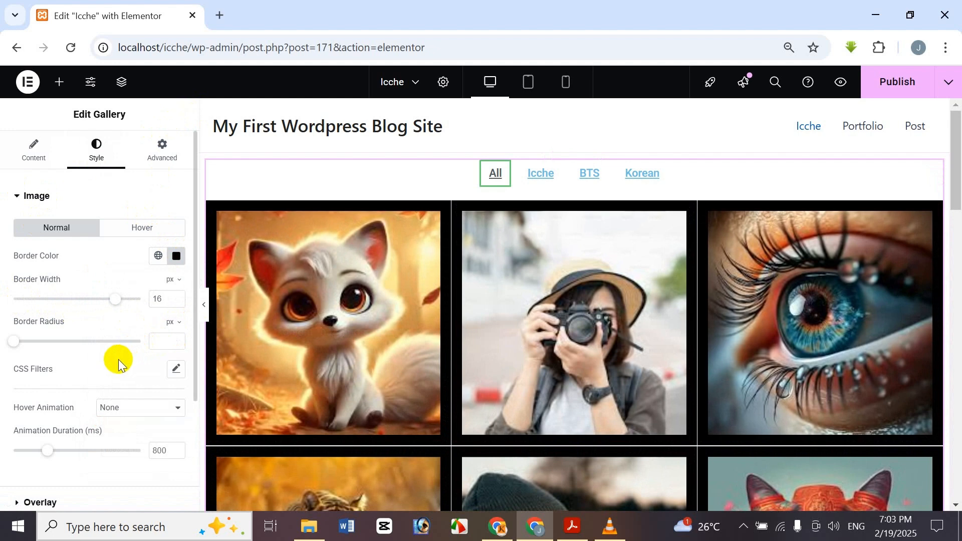
{"action": "left_click_drag", "start_coordinate": [60, 341], "coordinate": [44, 357]}
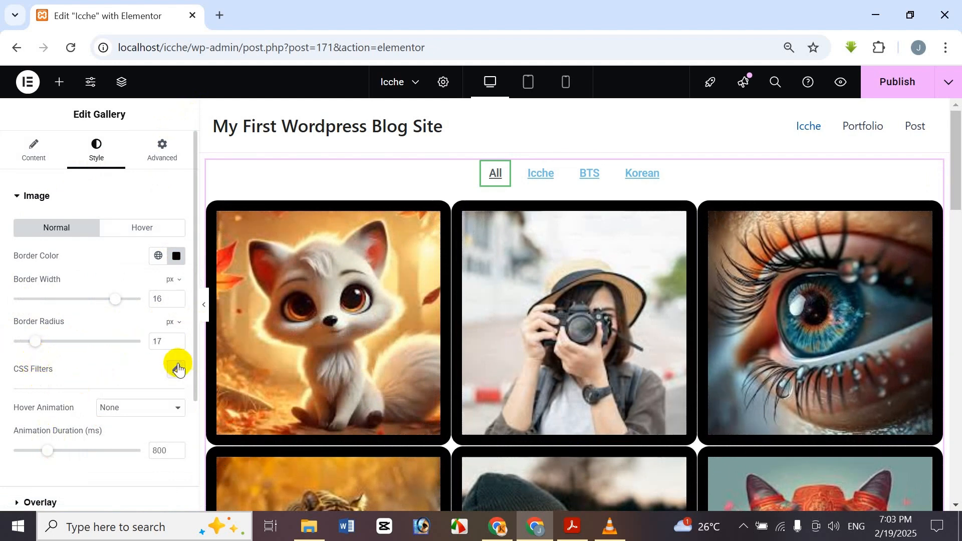
- Try the Blur CSS filter on the gallery images and return it to 0
{"action": "left_click", "coordinate": [176, 369]}
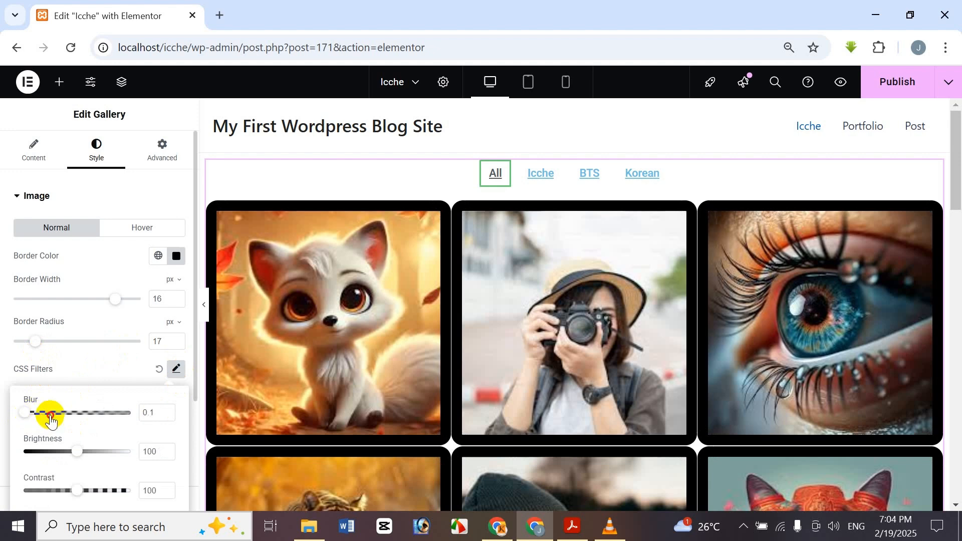
{"action": "left_click_drag", "start_coordinate": [51, 420], "coordinate": [128, 421]}
{"action": "left_click_drag", "start_coordinate": [70, 419], "coordinate": [5, 421]}
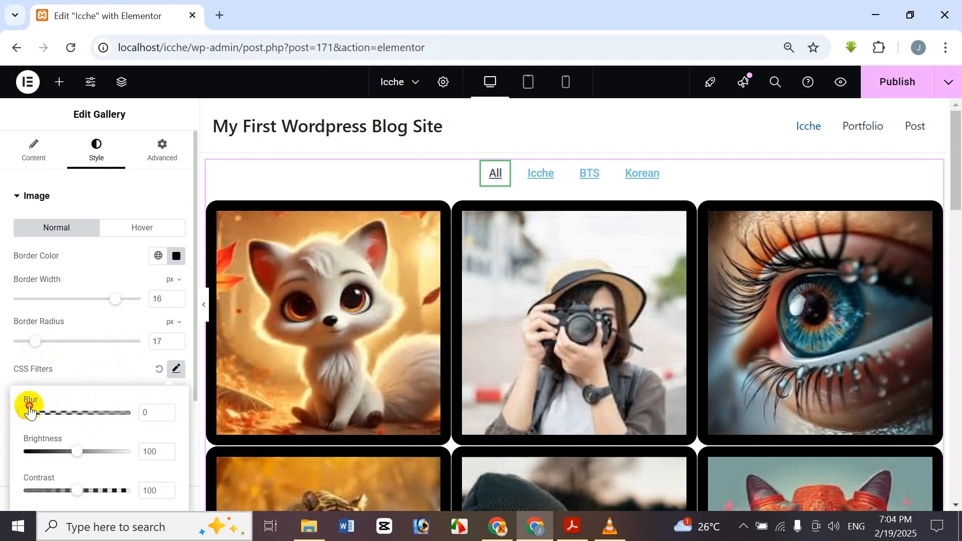
{"action": "left_click", "coordinate": [6, 416]}
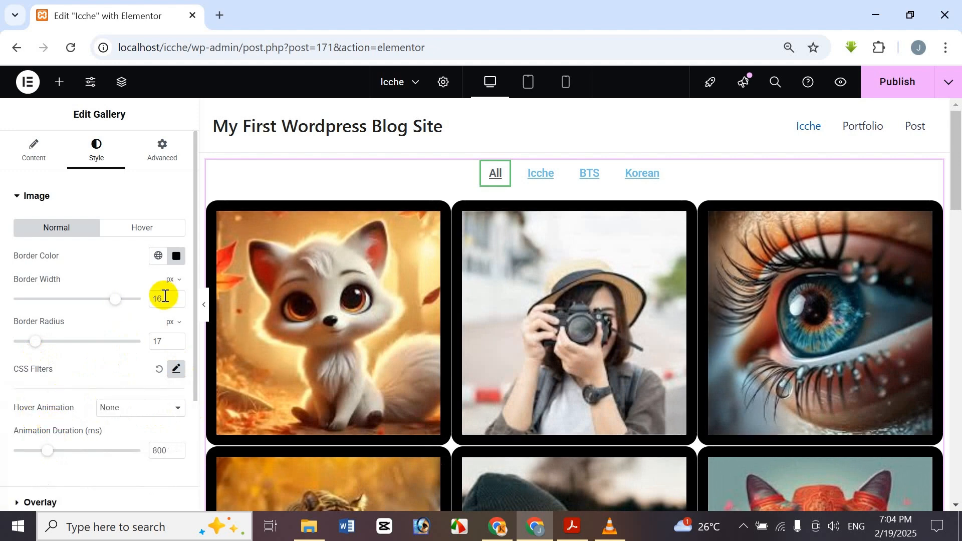
- Try a stronger Brightness CSS filter on the gallery images and return it to 100
{"action": "left_click", "coordinate": [177, 370]}
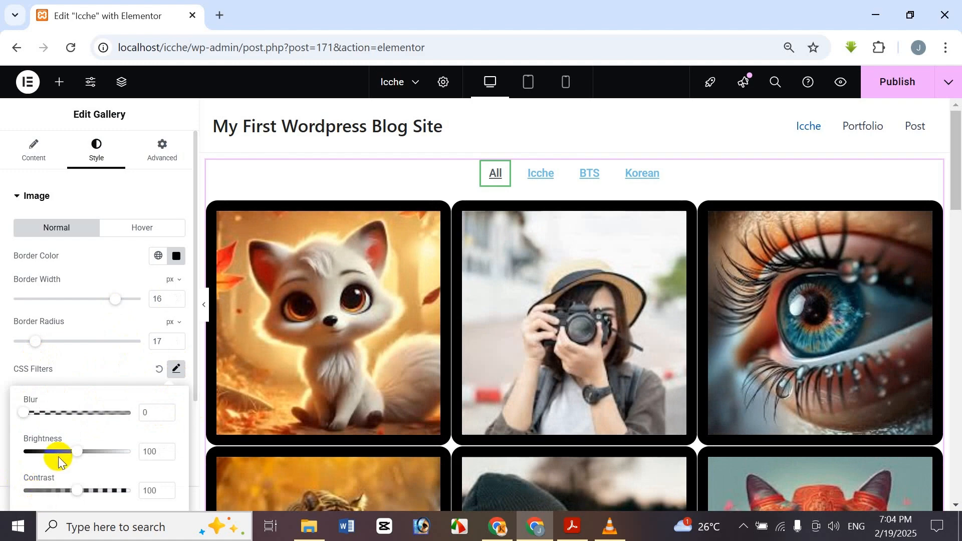
{"action": "left_click_drag", "start_coordinate": [84, 454], "coordinate": [181, 470]}
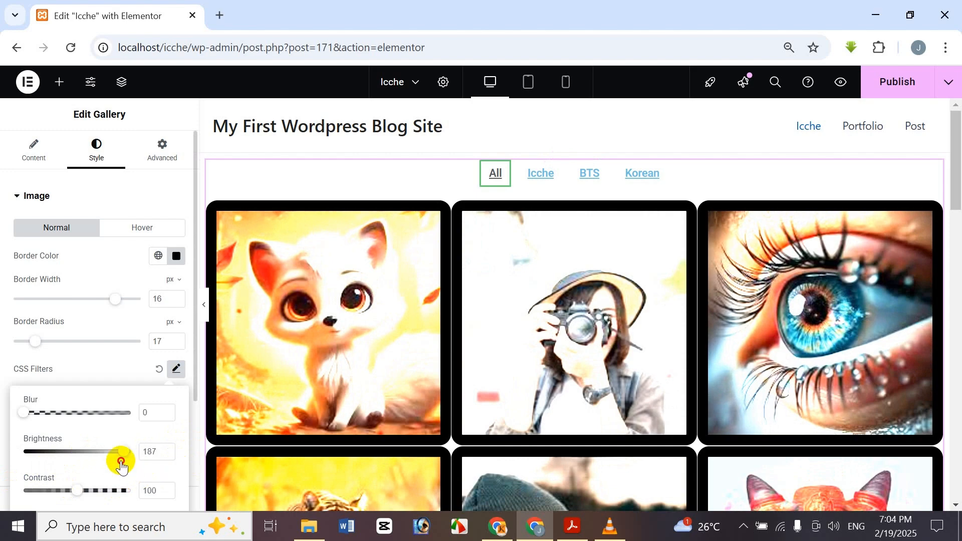
{"action": "left_click_drag", "start_coordinate": [121, 466], "coordinate": [74, 456]}
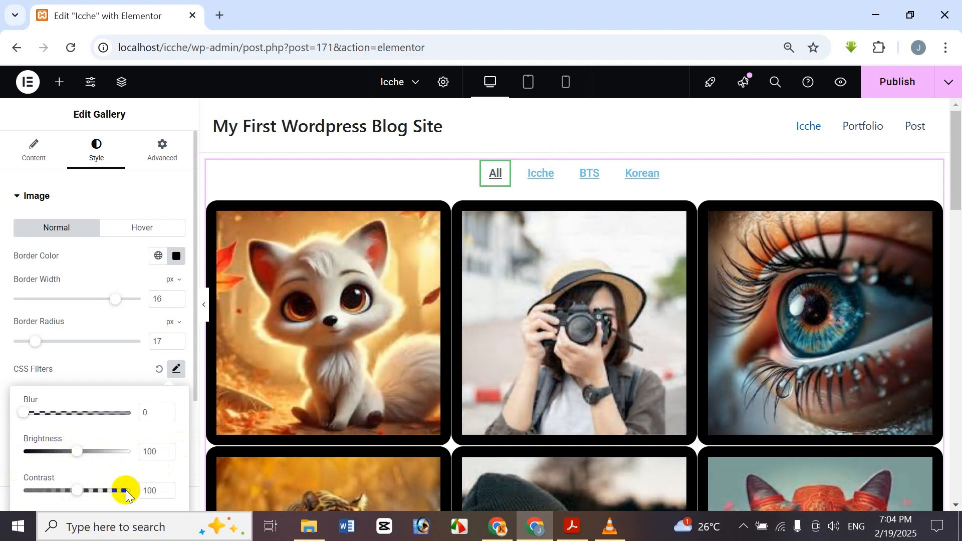
- Try the Contrast and Saturation CSS filters on the gallery images and reset both to 100
{"action": "scroll", "coordinate": [126, 495], "scroll_direction": "down", "scroll_amount": 3}
{"action": "left_click_drag", "start_coordinate": [75, 336], "coordinate": [168, 334]}
{"action": "left_click_drag", "start_coordinate": [2, 347], "coordinate": [81, 356]}
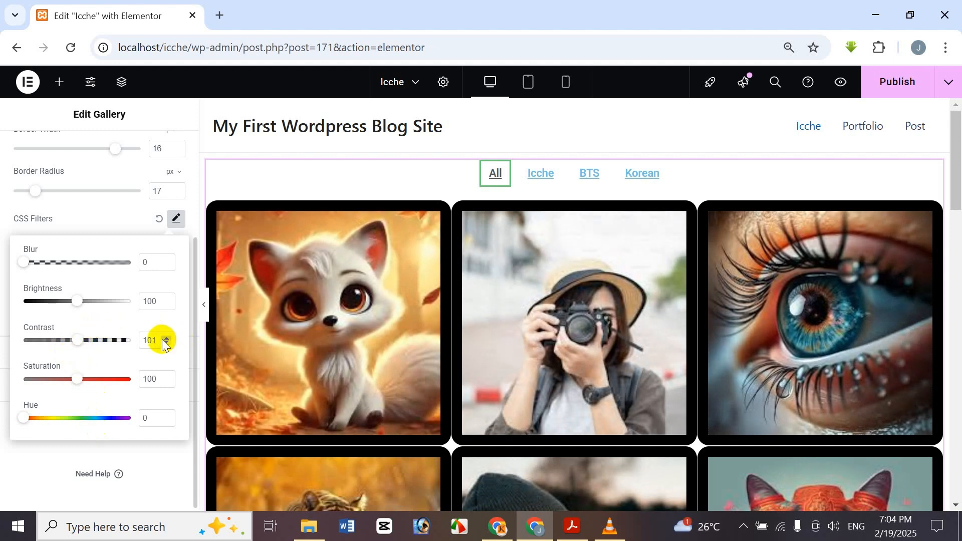
{"action": "key", "text": "BackSpace"}
{"action": "type", "text": "0"}
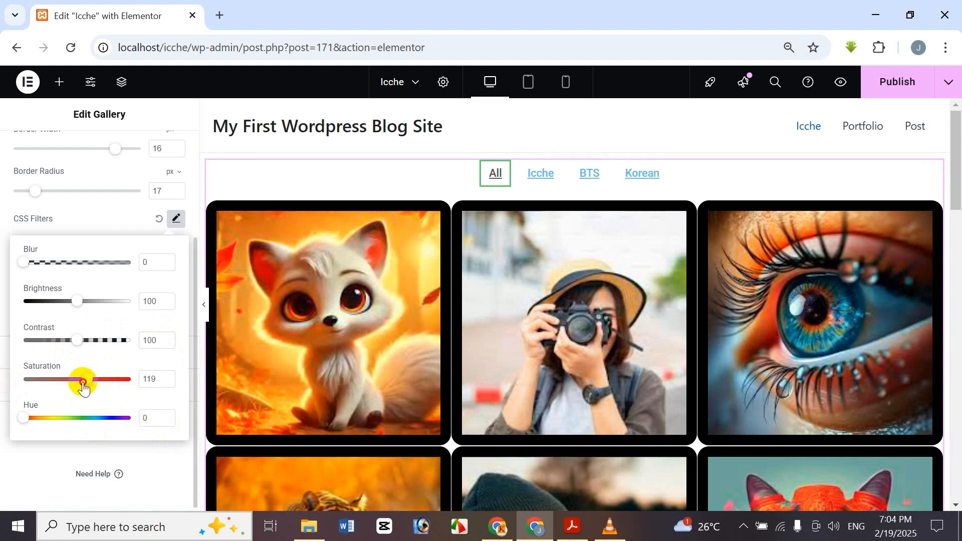
{"action": "left_click_drag", "start_coordinate": [187, 390], "coordinate": [94, 383]}
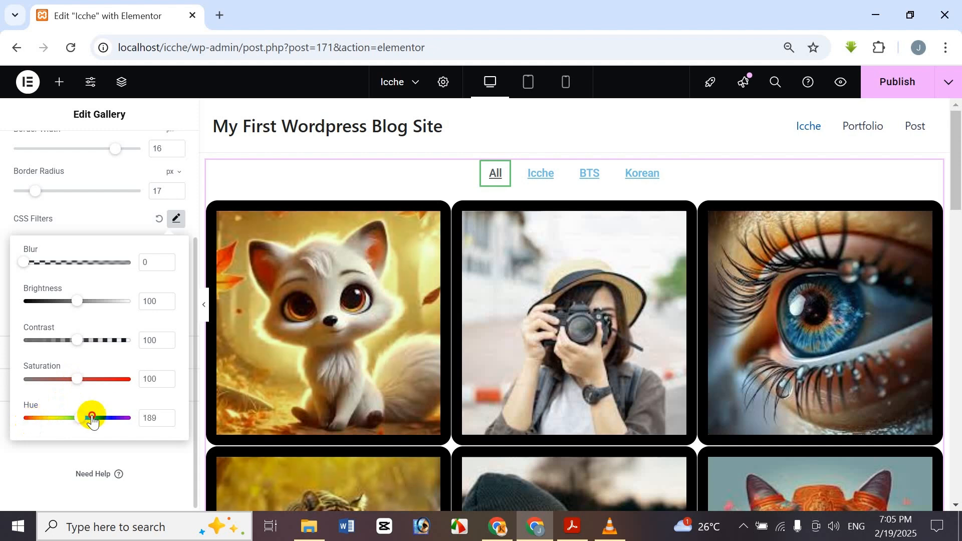
- Try Hue filter values up to 360 on the gallery images, restore their original colours, and close the CSS filter settings
{"action": "left_click_drag", "start_coordinate": [92, 420], "coordinate": [61, 407]}
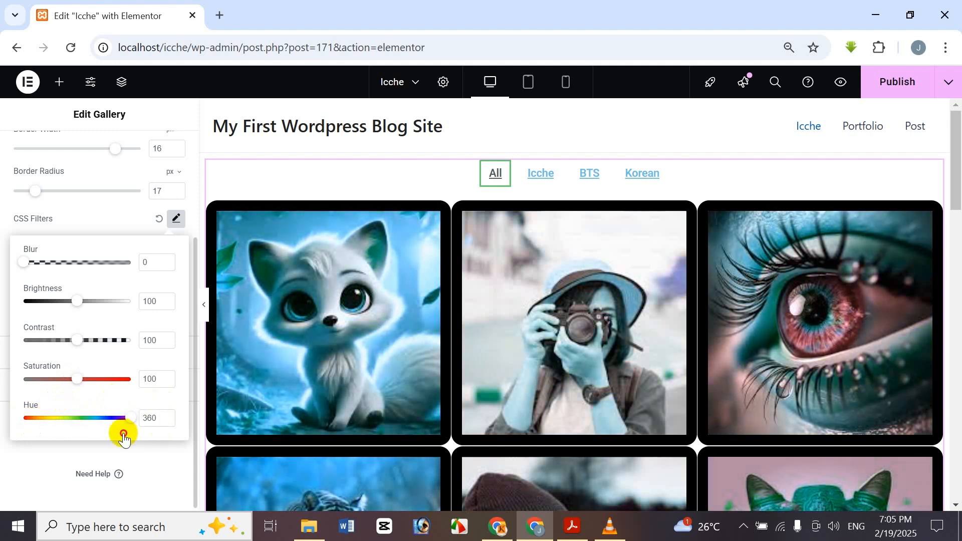
{"action": "left_click_drag", "start_coordinate": [124, 440], "coordinate": [96, 426]}
{"action": "left_click_drag", "start_coordinate": [181, 435], "coordinate": [163, 445]}
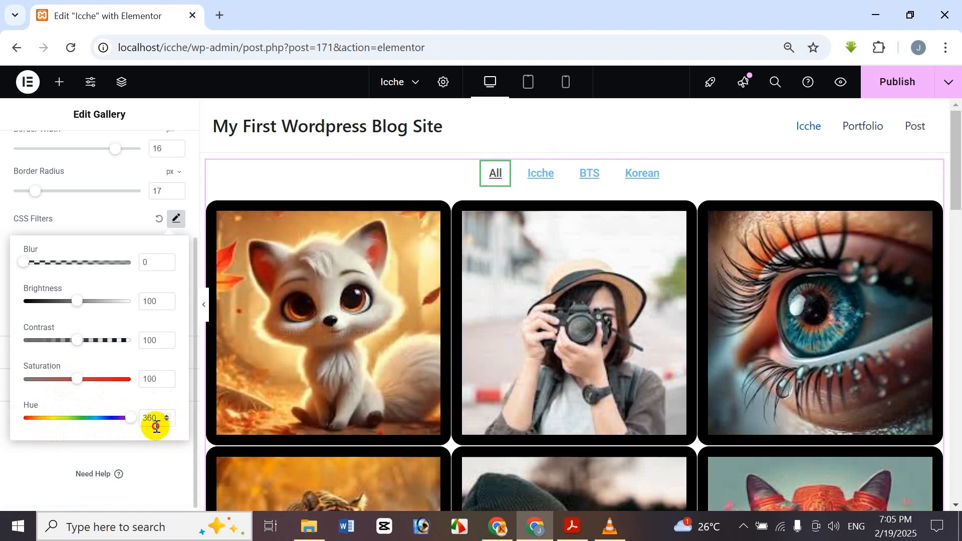
{"action": "left_click_drag", "start_coordinate": [104, 423], "coordinate": [111, 427]}
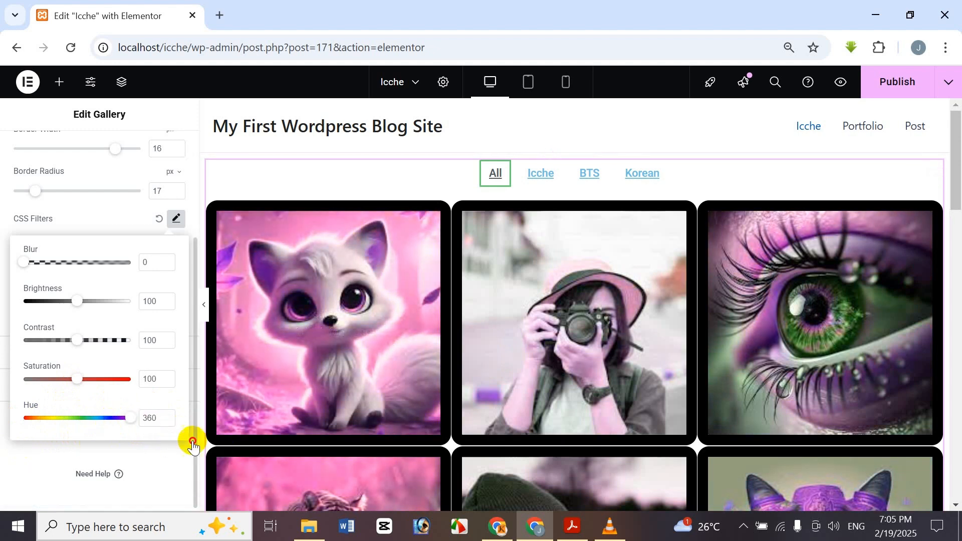
{"action": "left_click_drag", "start_coordinate": [193, 445], "coordinate": [59, 469]}
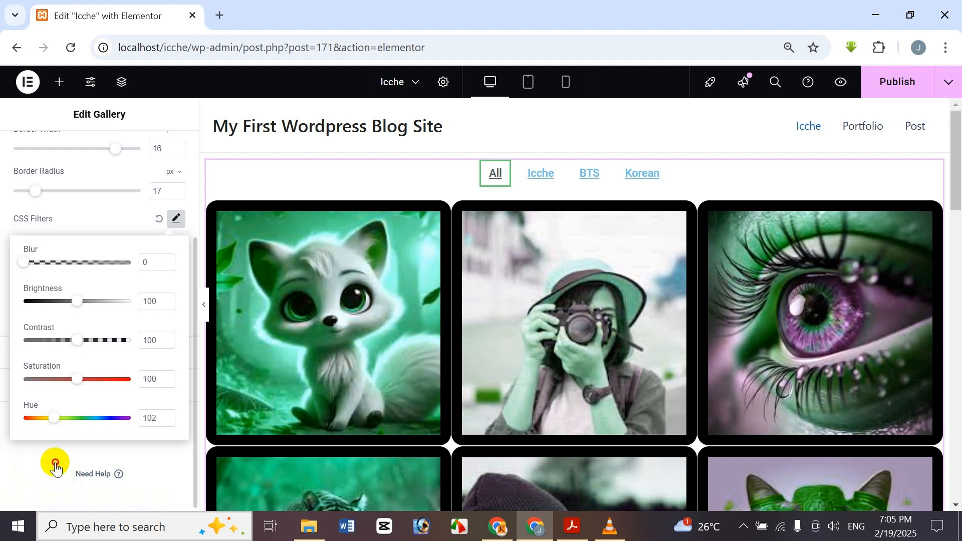
{"action": "left_click", "coordinate": [3, 456]}
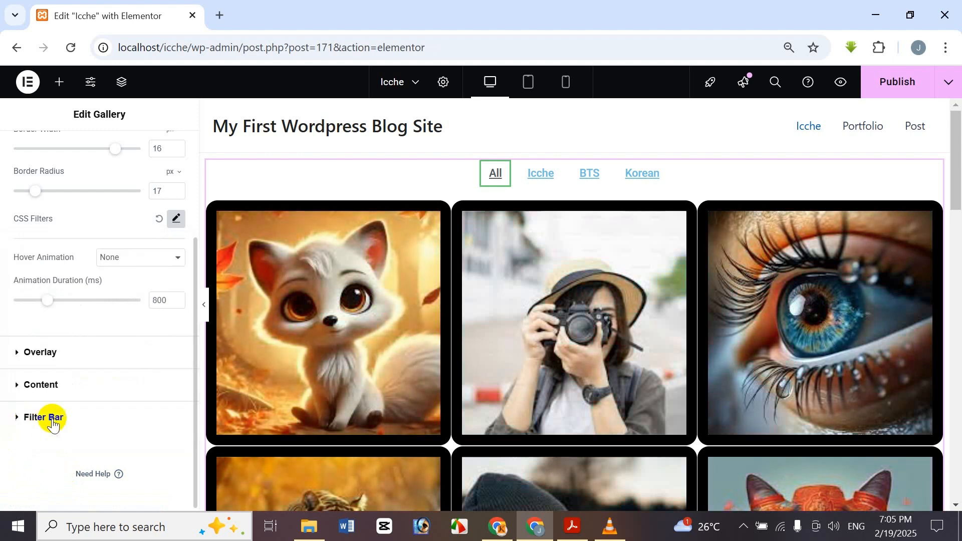
- Try the Move Up and Move Down hover animations on the gallery images and return the setting to None
{"action": "scroll", "coordinate": [141, 226], "scroll_direction": "up", "scroll_amount": 3}
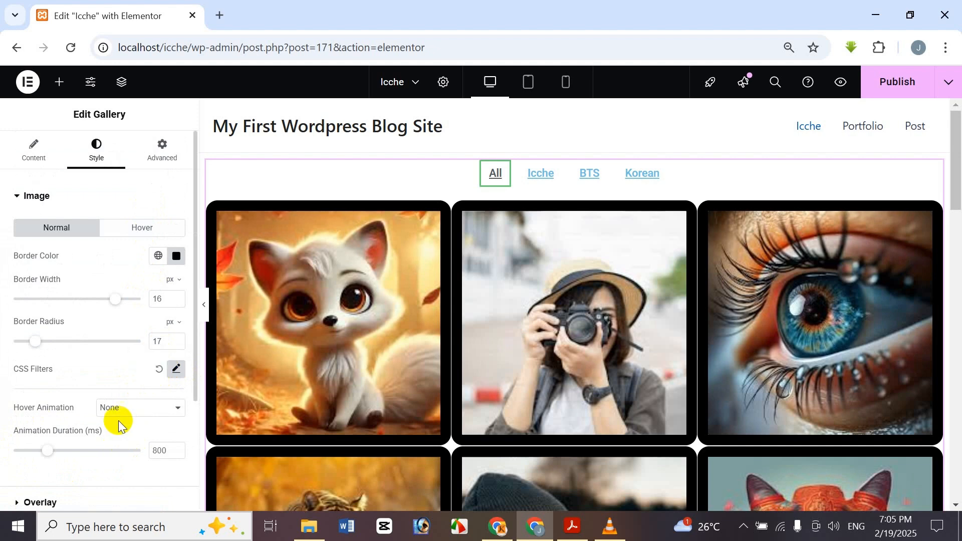
{"action": "left_click", "coordinate": [104, 404]}
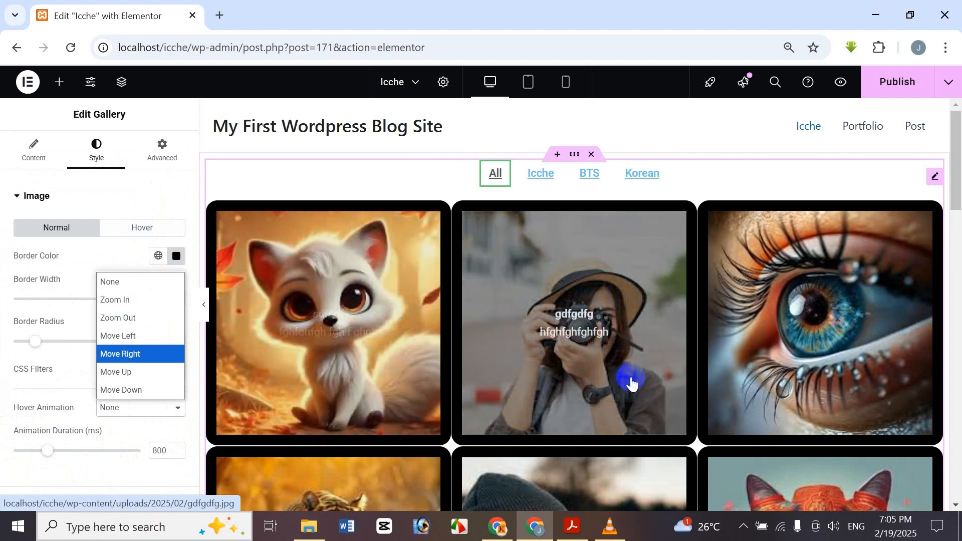
{"action": "left_click", "coordinate": [142, 377]}
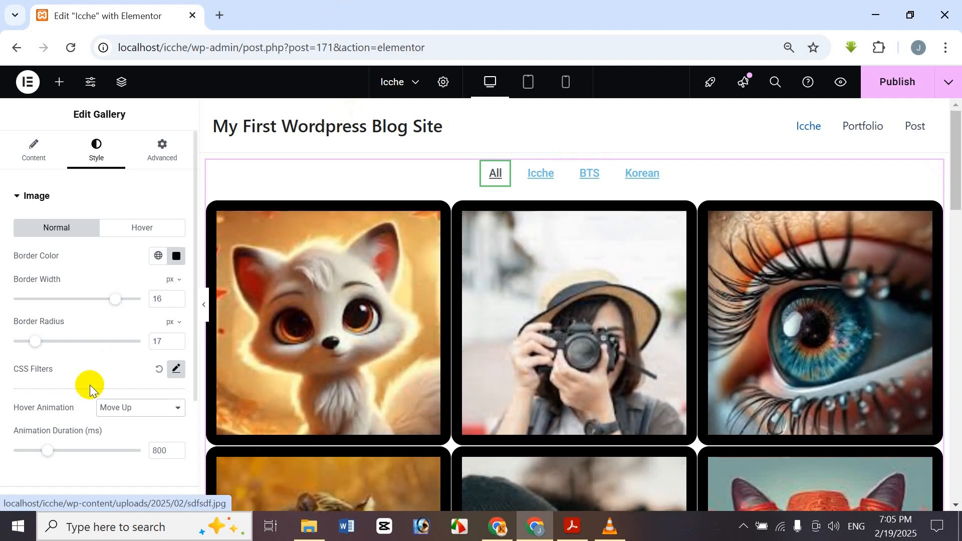
{"action": "left_click", "coordinate": [119, 409]}
{"action": "left_click", "coordinate": [132, 390]}
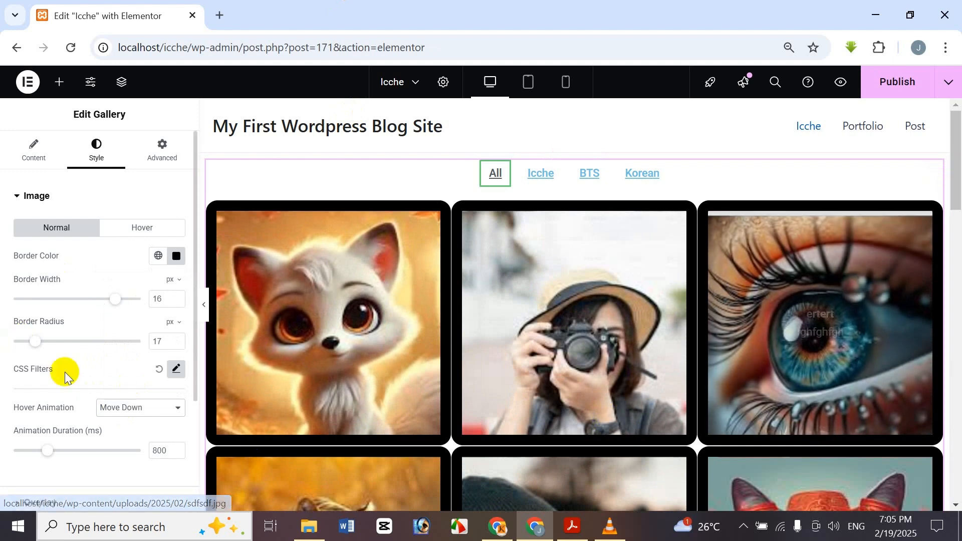
{"action": "left_click", "coordinate": [112, 408]}
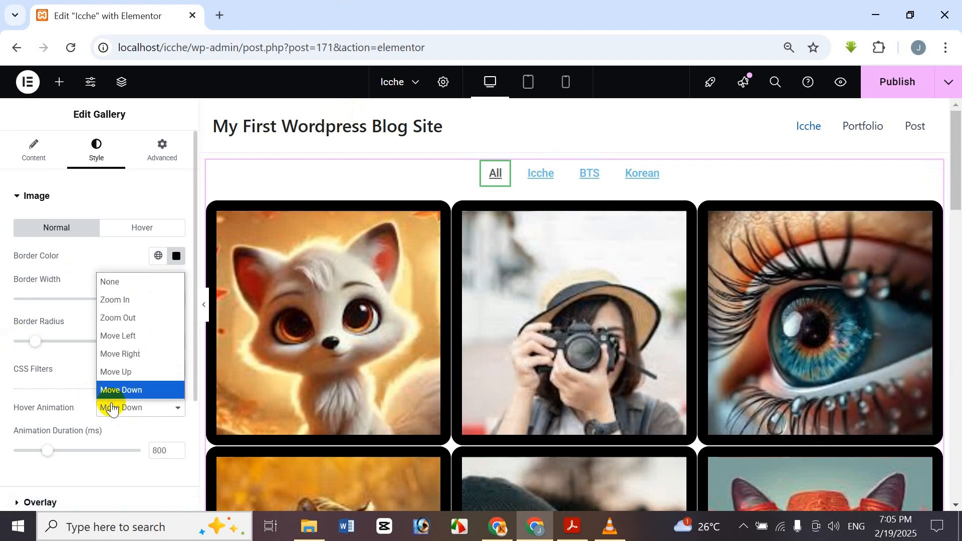
{"action": "left_click", "coordinate": [128, 282]}
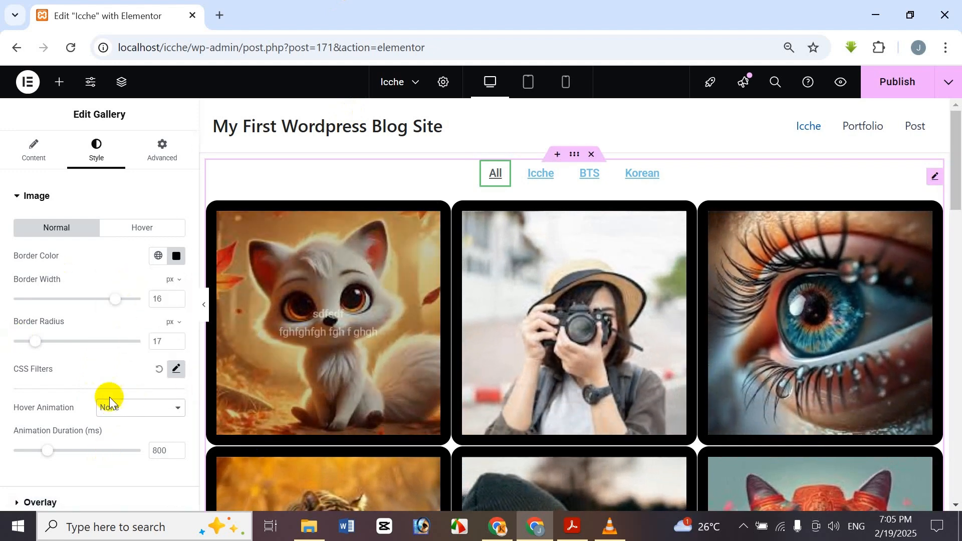
- Try the Zoom Out hover animation on the gallery images, and settle on Zoom In with a duration of 1100 ms
{"action": "left_click", "coordinate": [133, 406]}
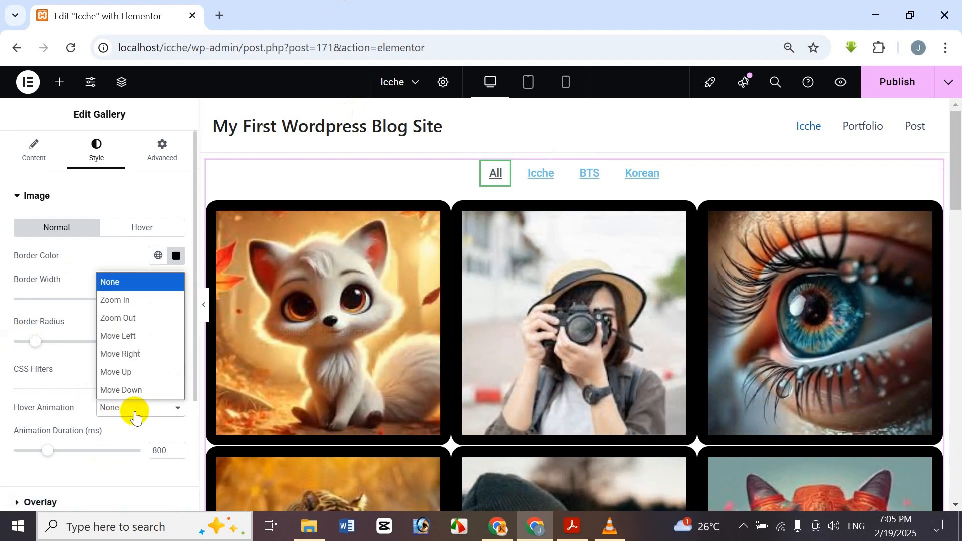
{"action": "left_click", "coordinate": [129, 318]}
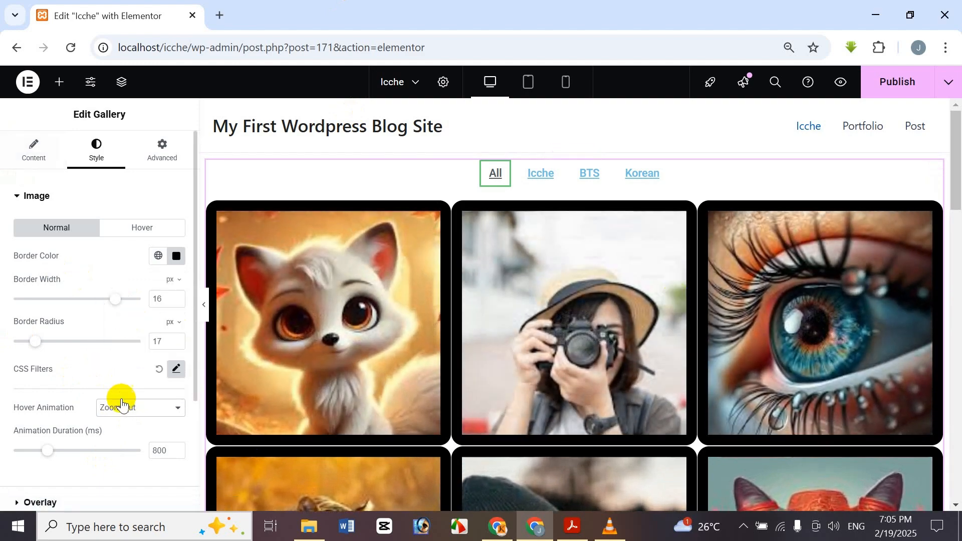
{"action": "left_click", "coordinate": [123, 406]}
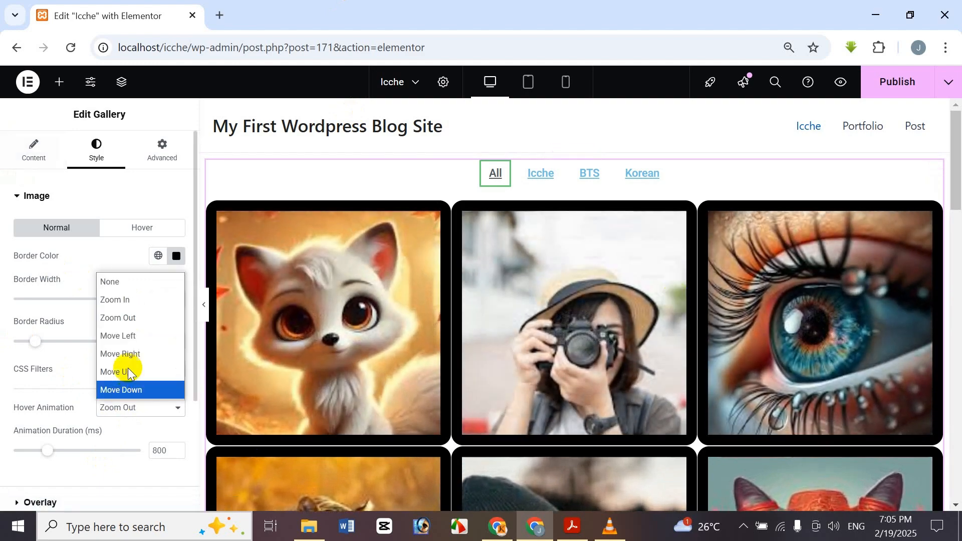
{"action": "left_click", "coordinate": [154, 300]}
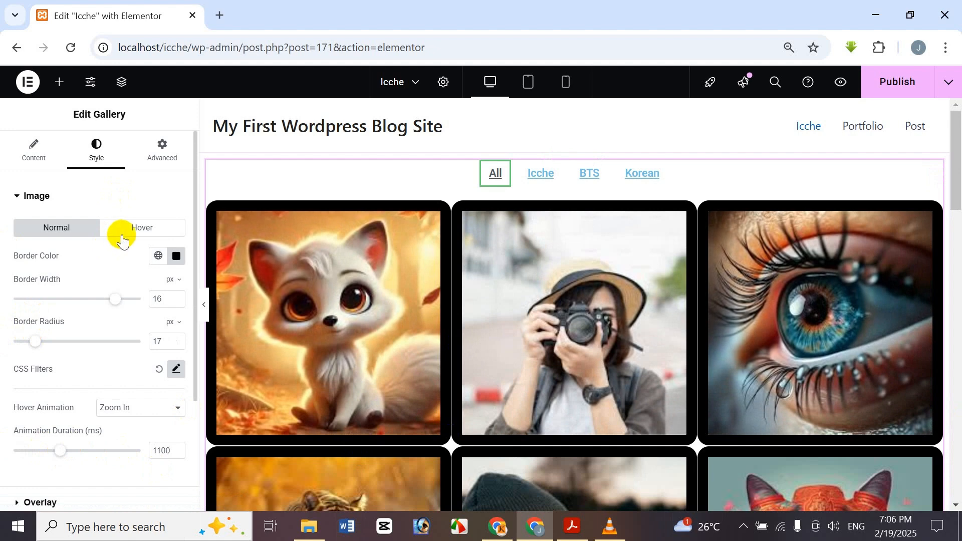
- For the images' hover state, set the border color to white (#FFFFFF) and the border radius to 50 px
{"action": "left_click", "coordinate": [123, 241]}
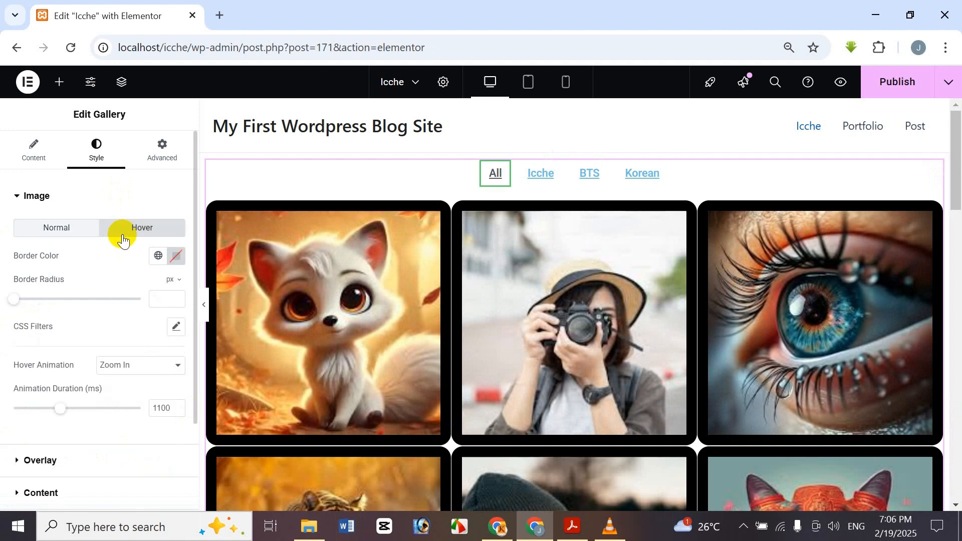
{"action": "left_click", "coordinate": [177, 258]}
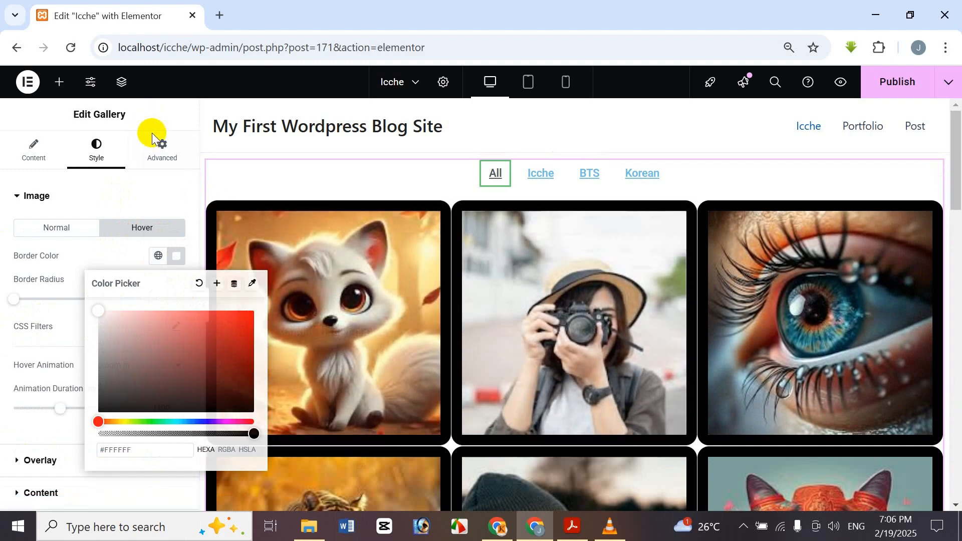
{"action": "left_click", "coordinate": [19, 290]}
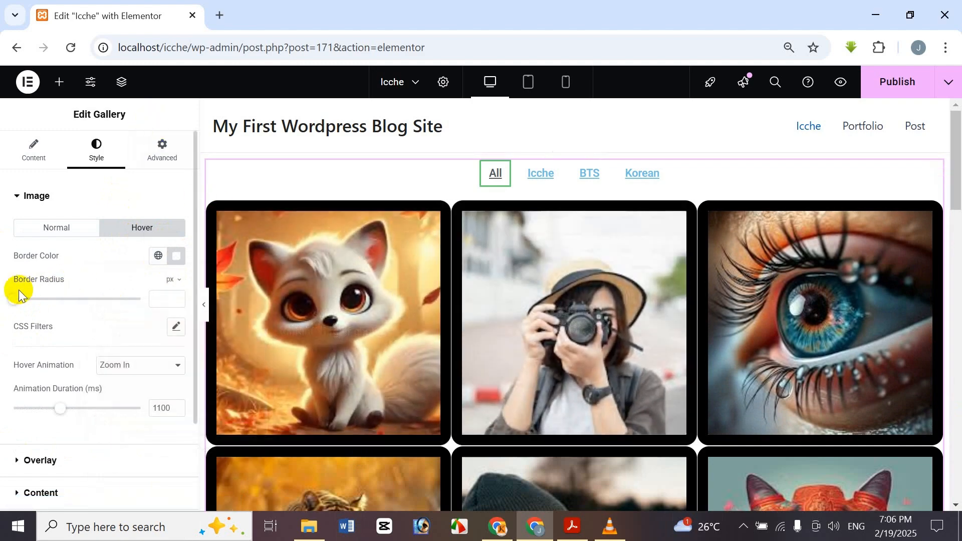
{"action": "left_click", "coordinate": [138, 298]}
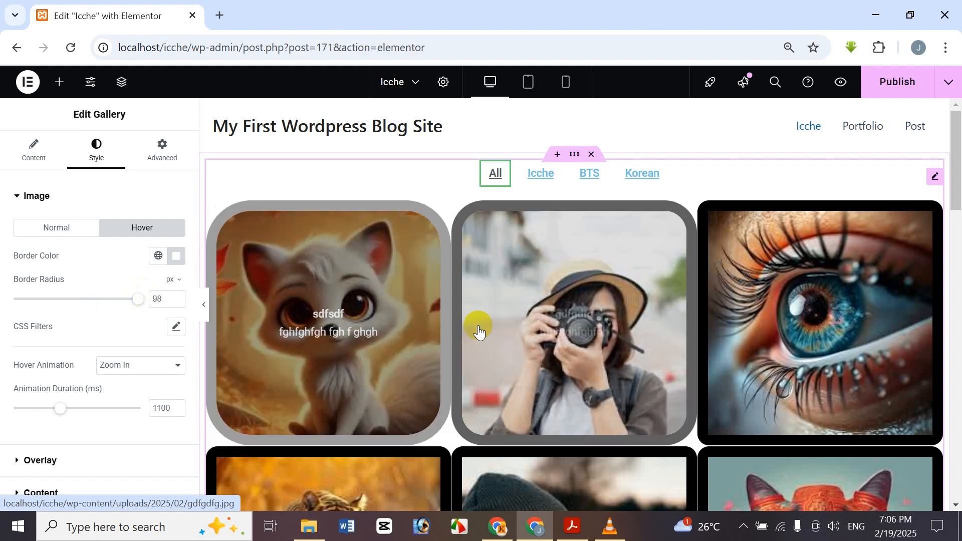
{"action": "left_click", "coordinate": [305, 318]}
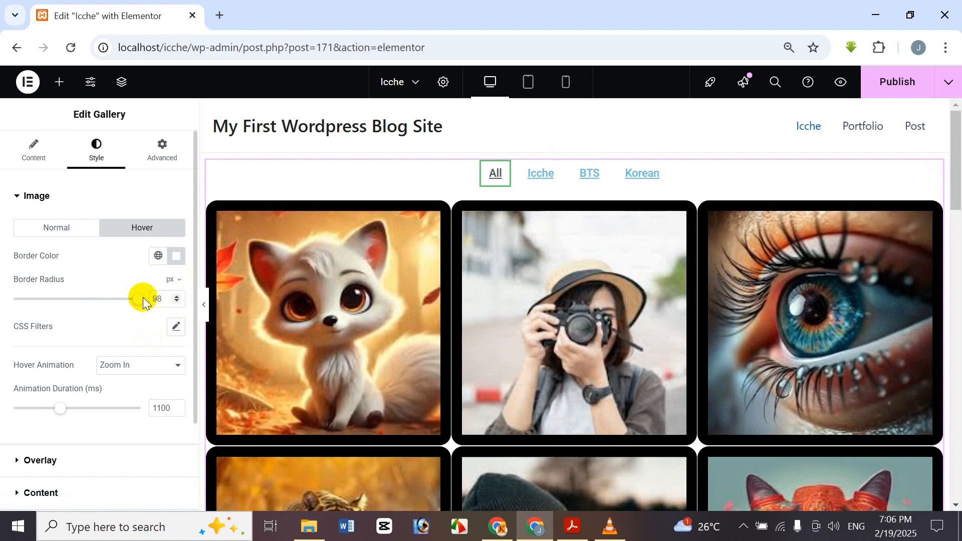
{"action": "left_click", "coordinate": [76, 299]}
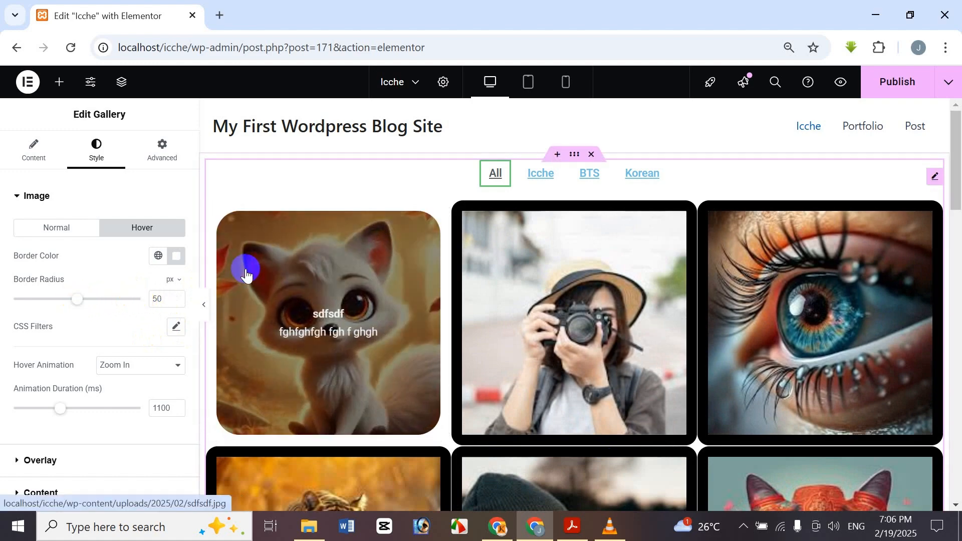
- Set the images' hover-state CSS filters to Blur 4.3 and Brightness 142
{"action": "left_click", "coordinate": [175, 326]}
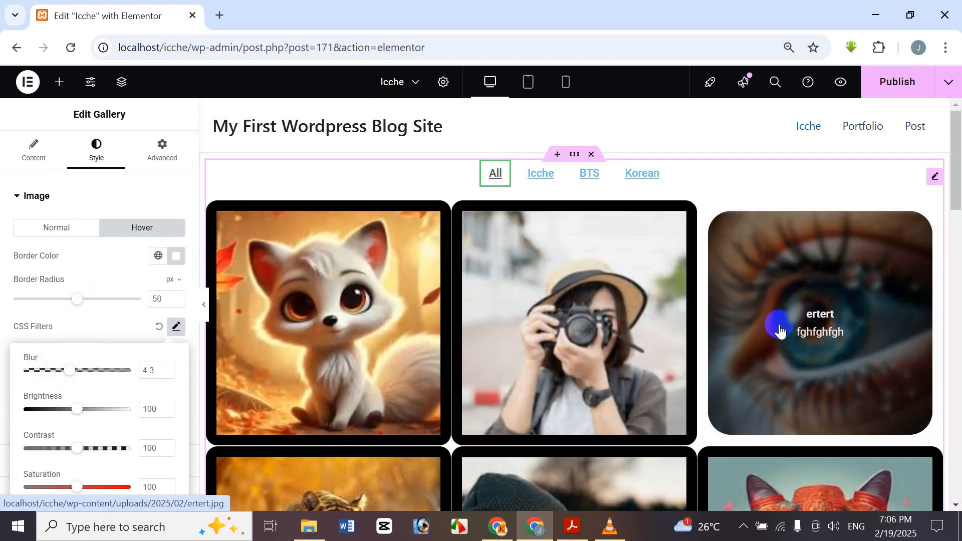
{"action": "left_click", "coordinate": [76, 409]}
{"action": "left_click_drag", "start_coordinate": [78, 416], "coordinate": [87, 413]}
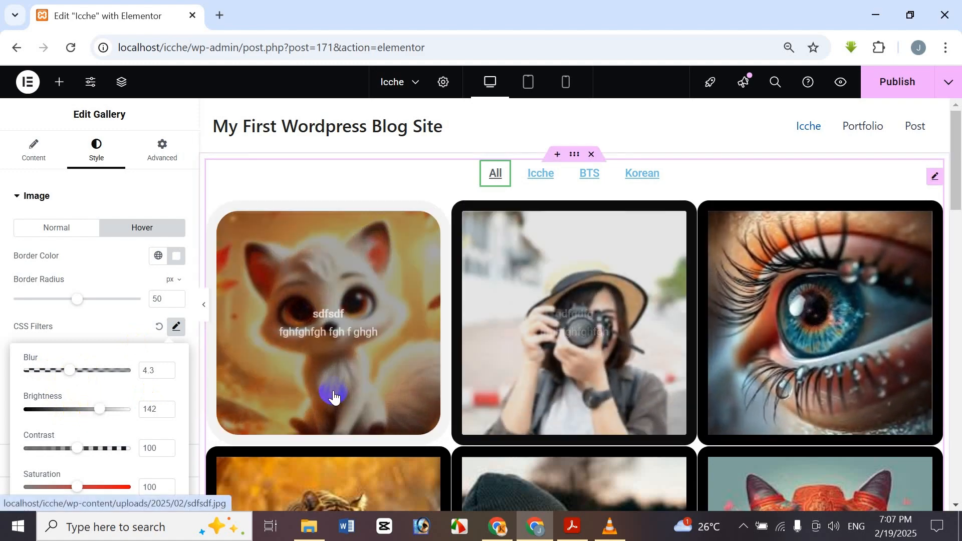
- Set the images' hover-state CSS filters to Contrast 134, Saturation 100 and Hue 259
{"action": "left_click_drag", "start_coordinate": [76, 448], "coordinate": [106, 448]}
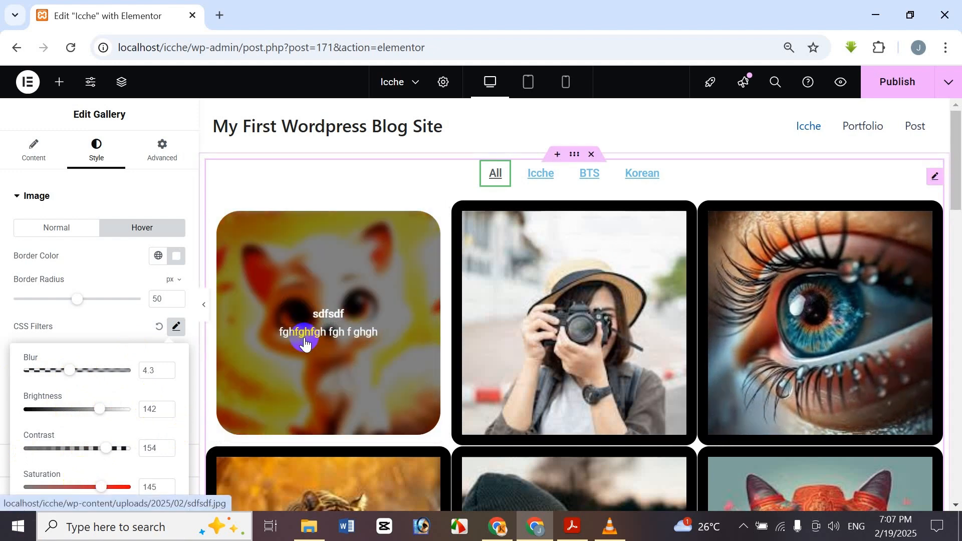
{"action": "left_click_drag", "start_coordinate": [116, 485], "coordinate": [73, 493]}
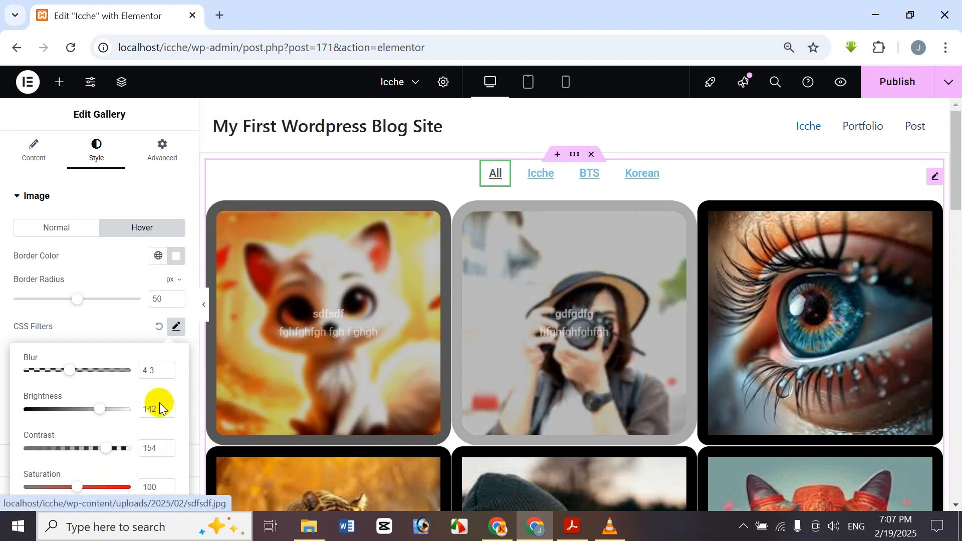
{"action": "left_click", "coordinate": [97, 448]}
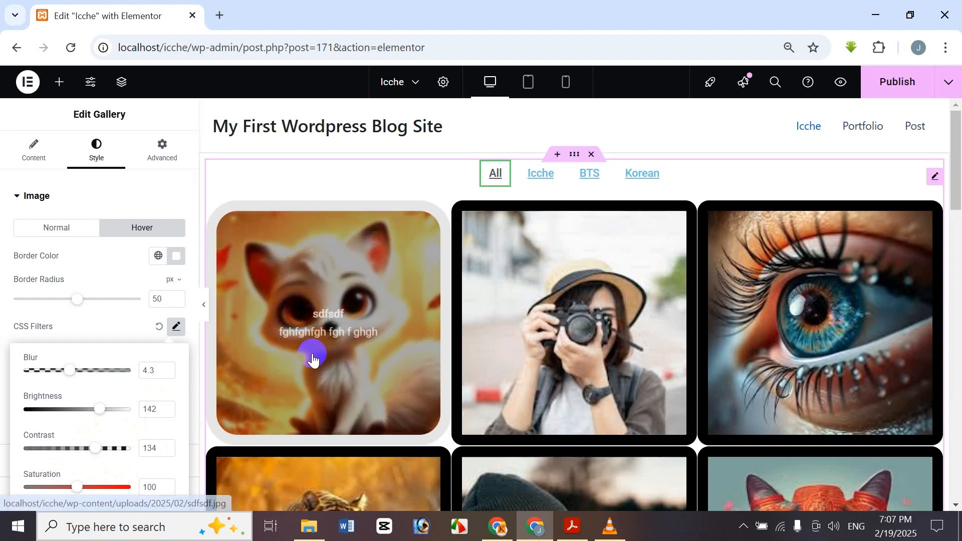
{"action": "scroll", "coordinate": [101, 431], "scroll_direction": "down", "scroll_amount": 2}
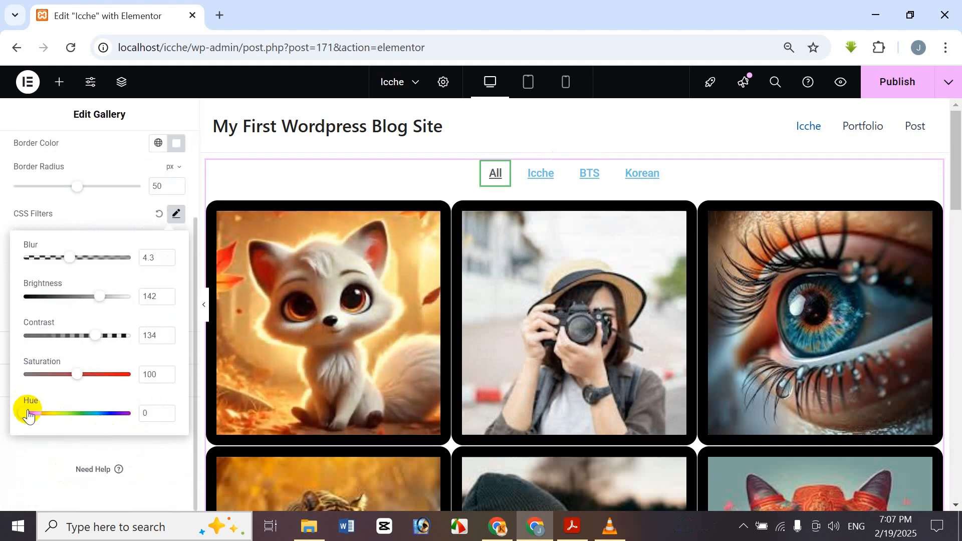
{"action": "left_click", "coordinate": [91, 421]}
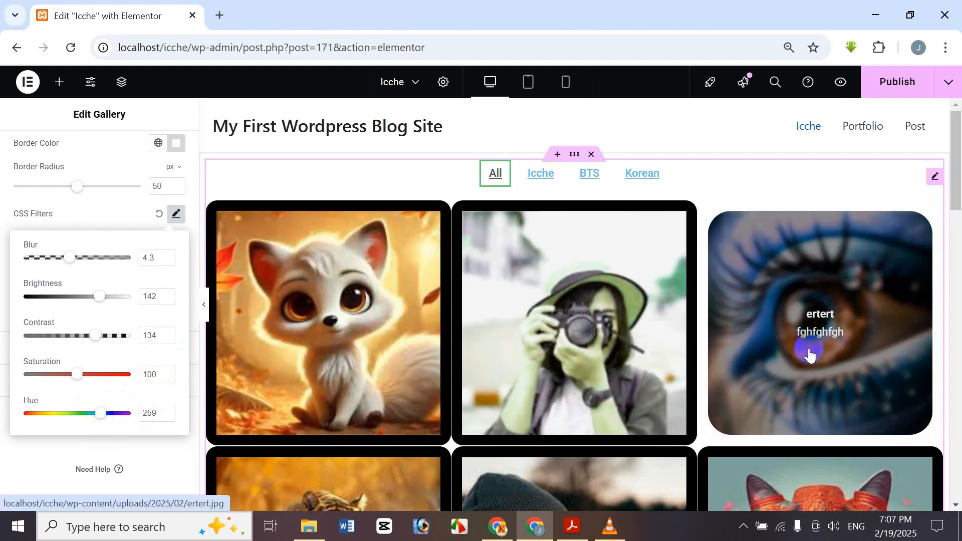
- Examine the hover effects on images throughout the gallery and close the CSS filter settings
{"action": "scroll", "coordinate": [420, 330], "scroll_direction": "down", "scroll_amount": 4}
{"action": "scroll", "coordinate": [444, 311], "scroll_direction": "up", "scroll_amount": 4}
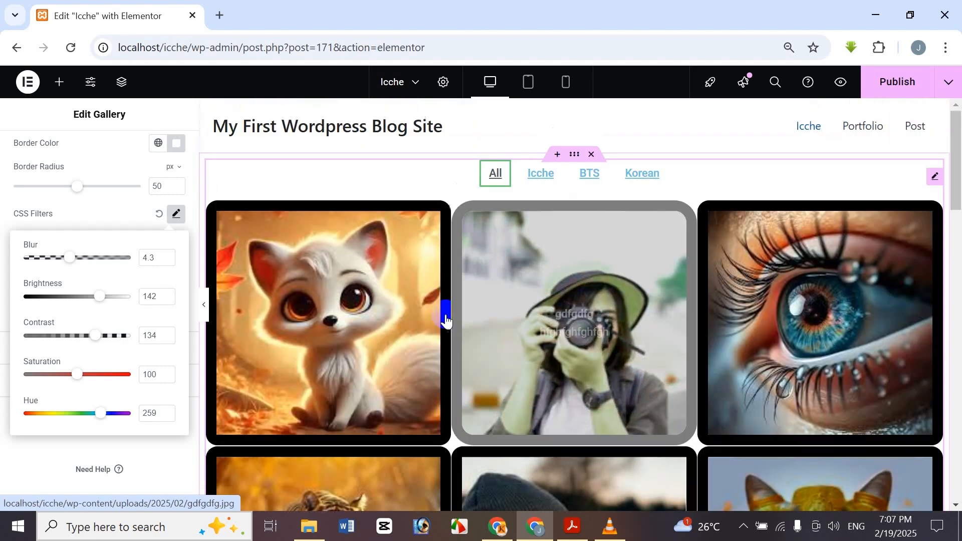
{"action": "scroll", "coordinate": [456, 332], "scroll_direction": "down", "scroll_amount": 3}
{"action": "scroll", "coordinate": [456, 332], "scroll_direction": "down", "scroll_amount": 3}
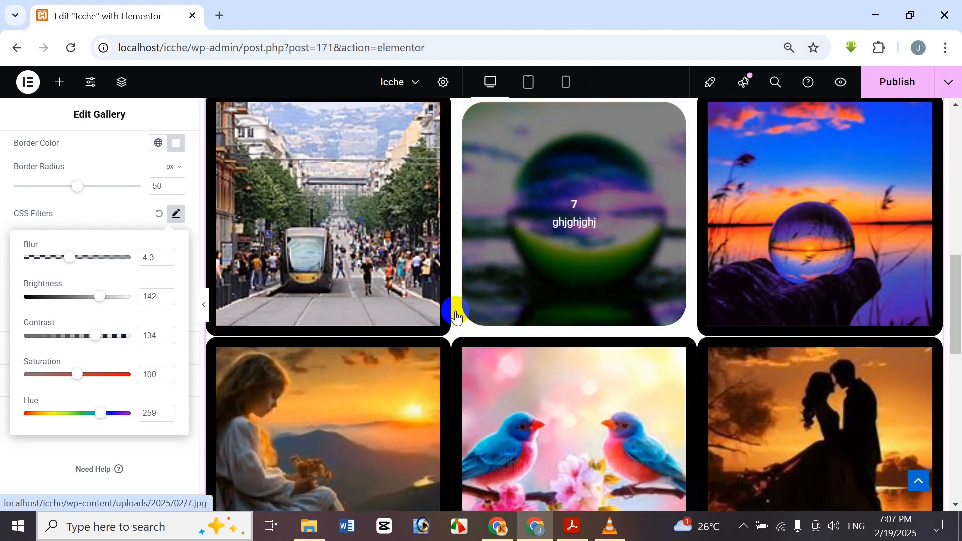
{"action": "scroll", "coordinate": [457, 321], "scroll_direction": "up", "scroll_amount": 3}
{"action": "scroll", "coordinate": [458, 321], "scroll_direction": "up", "scroll_amount": 3}
{"action": "left_click", "coordinate": [144, 108]}
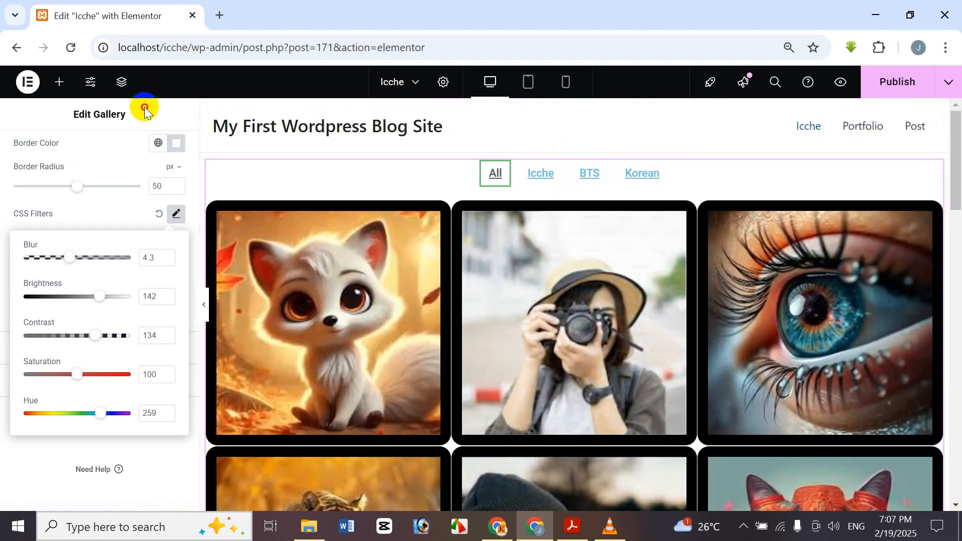
{"action": "scroll", "coordinate": [597, 339], "scroll_direction": "down", "scroll_amount": 15}
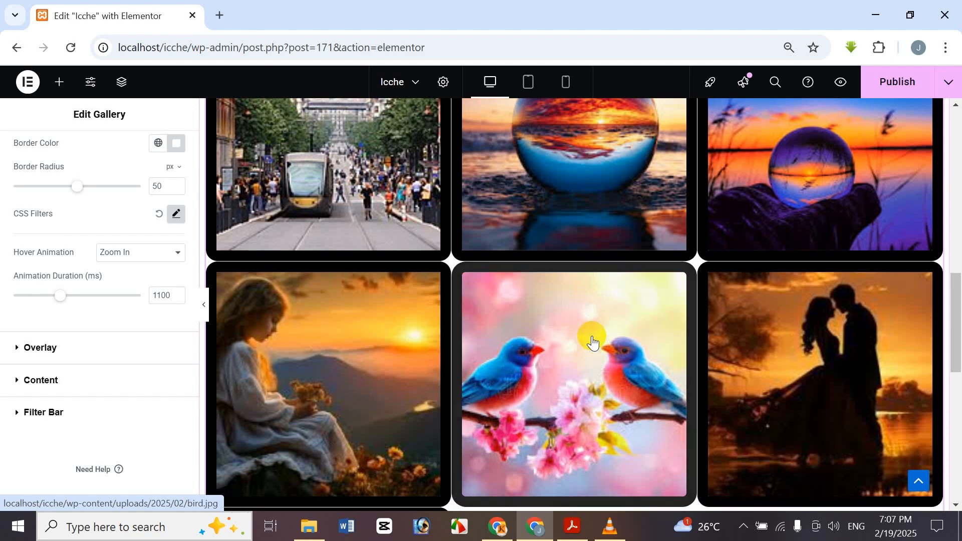
{"action": "scroll", "coordinate": [593, 342], "scroll_direction": "up", "scroll_amount": 15}
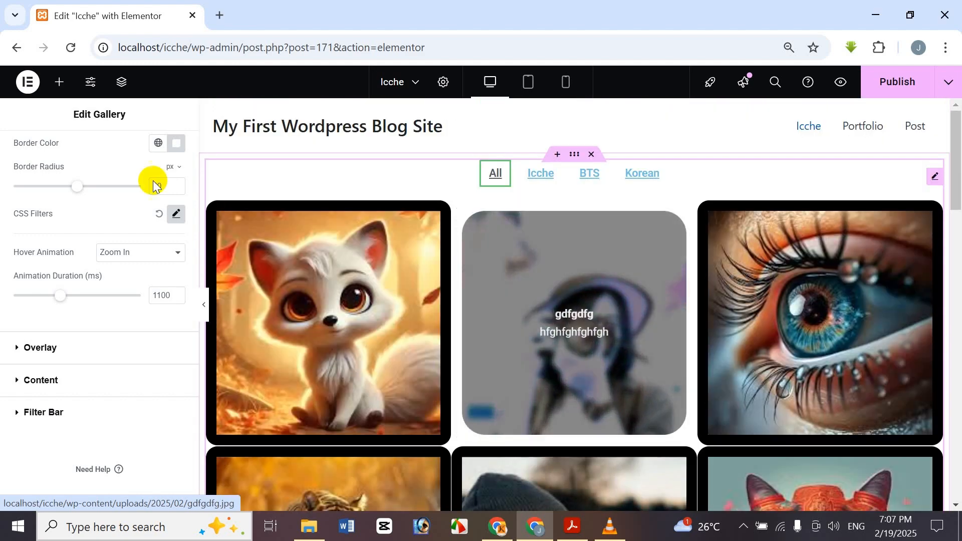
- Check the available image hover animation options without changing them, and open the gallery's Overlay style settings
{"action": "scroll", "coordinate": [80, 272], "scroll_direction": "up", "scroll_amount": 2}
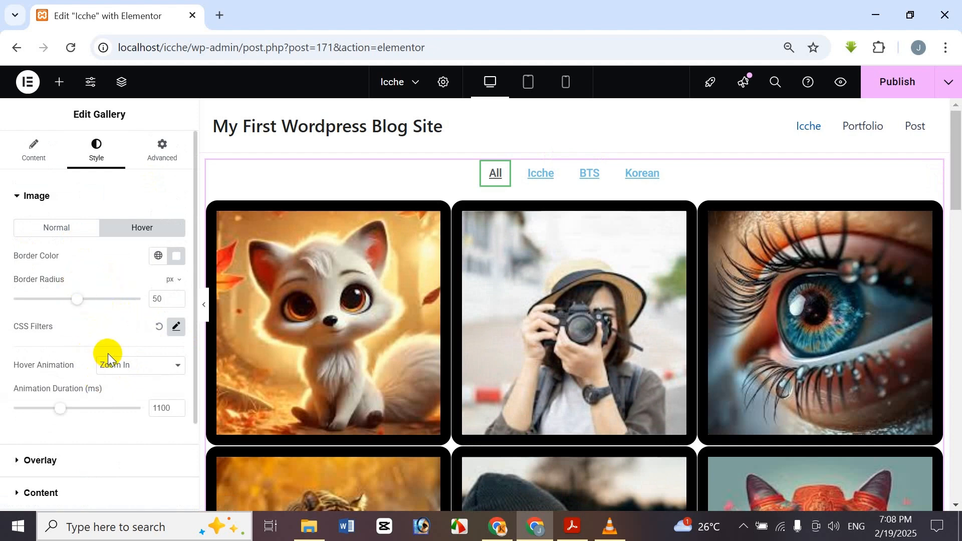
{"action": "left_click", "coordinate": [129, 365]}
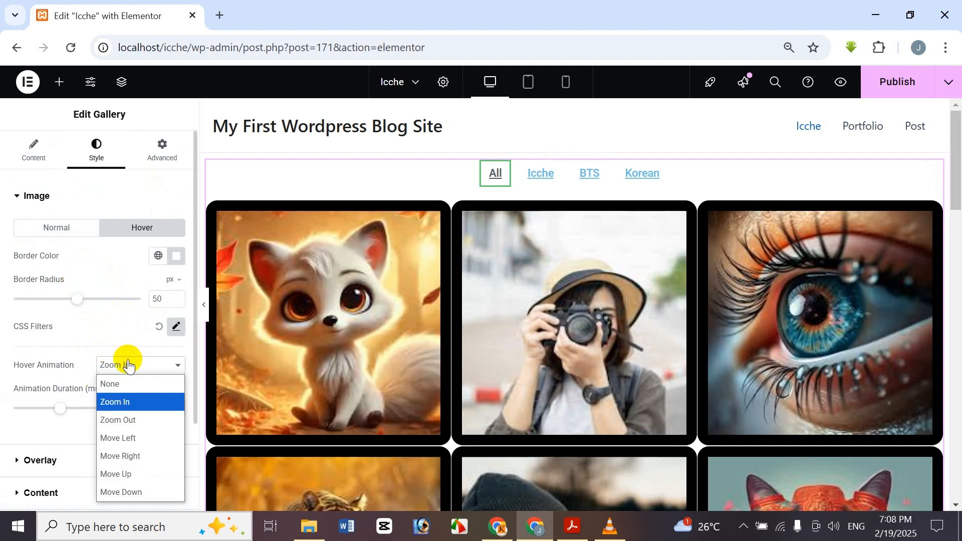
{"action": "left_click", "coordinate": [59, 449]}
{"action": "left_click", "coordinate": [60, 453]}
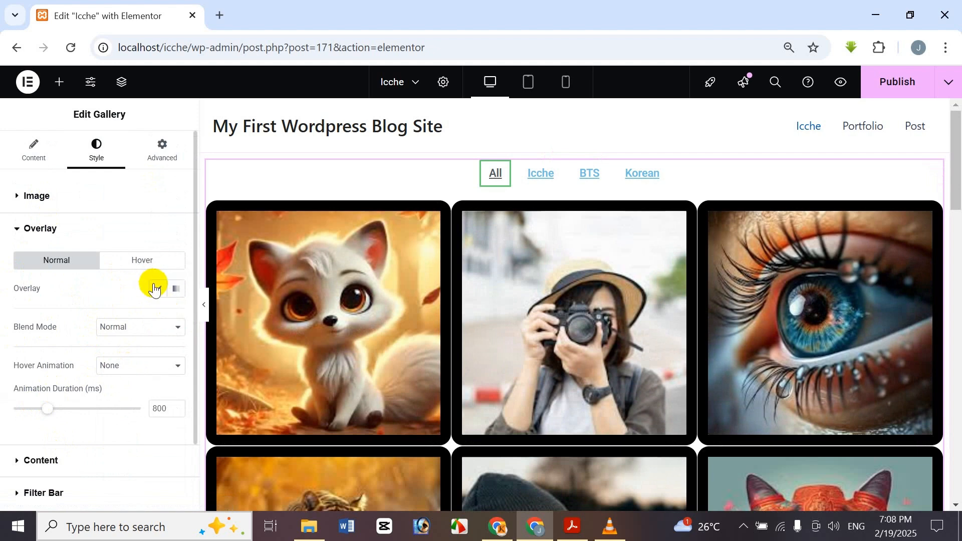
- Try the Multiply and Color blend modes on the gallery's overlay
{"action": "left_click", "coordinate": [127, 334]}
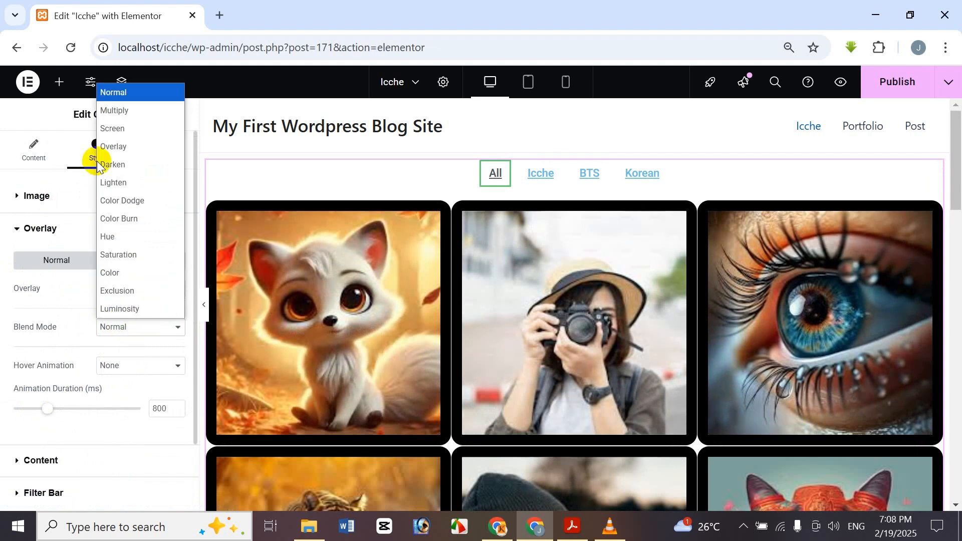
{"action": "left_click", "coordinate": [113, 117]}
{"action": "left_click", "coordinate": [133, 326]}
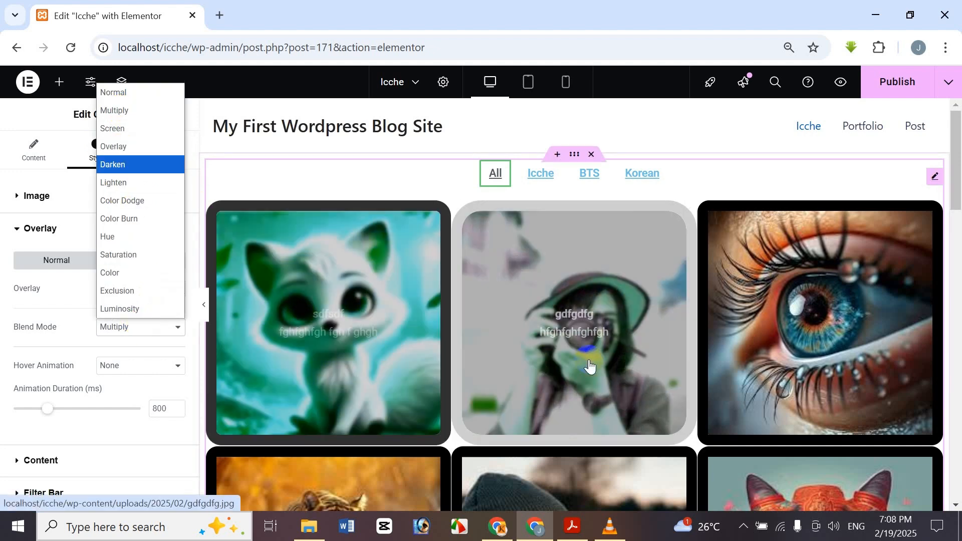
{"action": "left_click", "coordinate": [131, 277]}
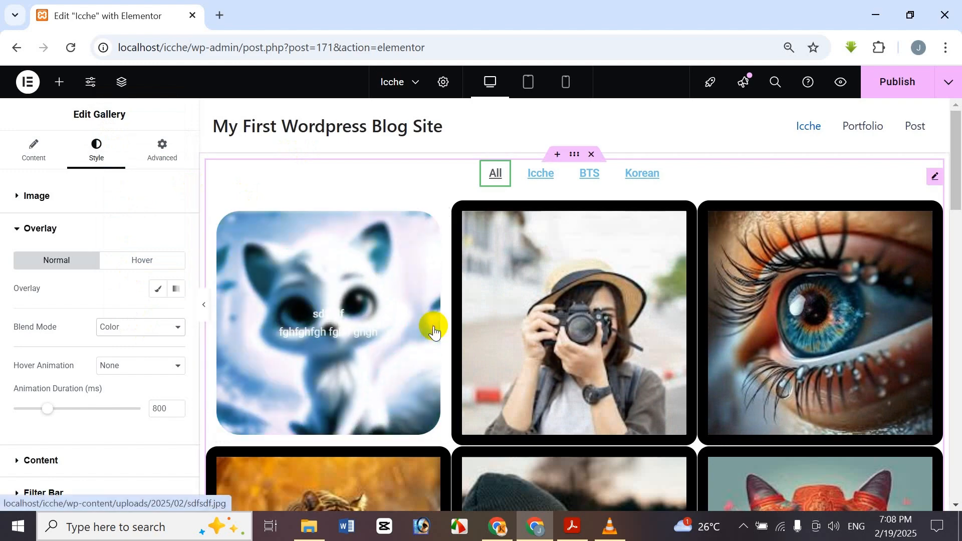
- Set the overlay's blend mode to Luminosity and its hover animation to the Exit group's Zoom In
{"action": "left_click", "coordinate": [143, 335]}
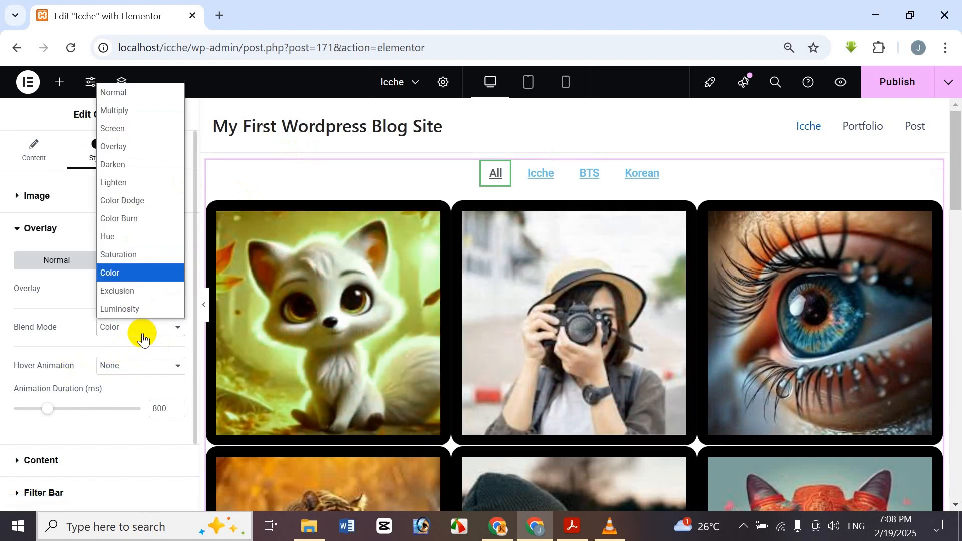
{"action": "left_click", "coordinate": [133, 307]}
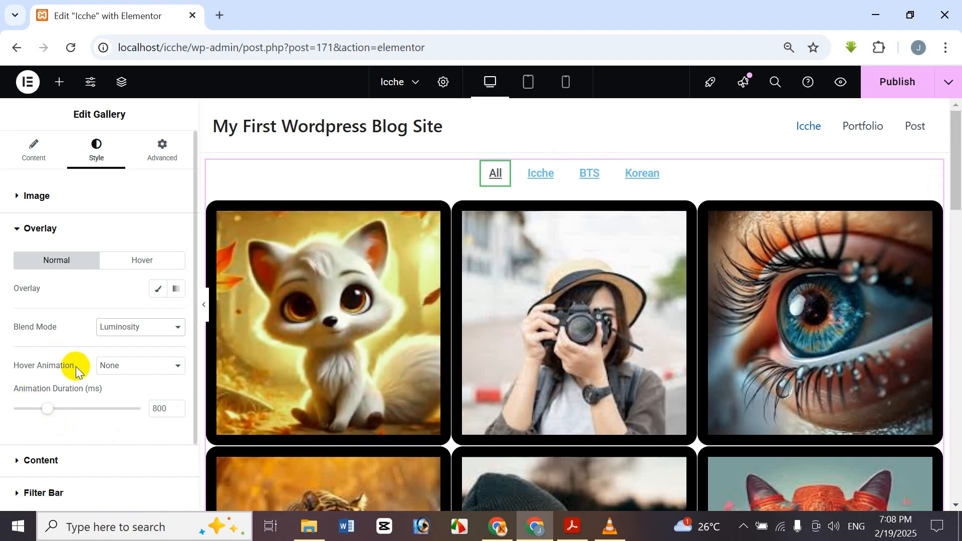
{"action": "left_click", "coordinate": [103, 373]}
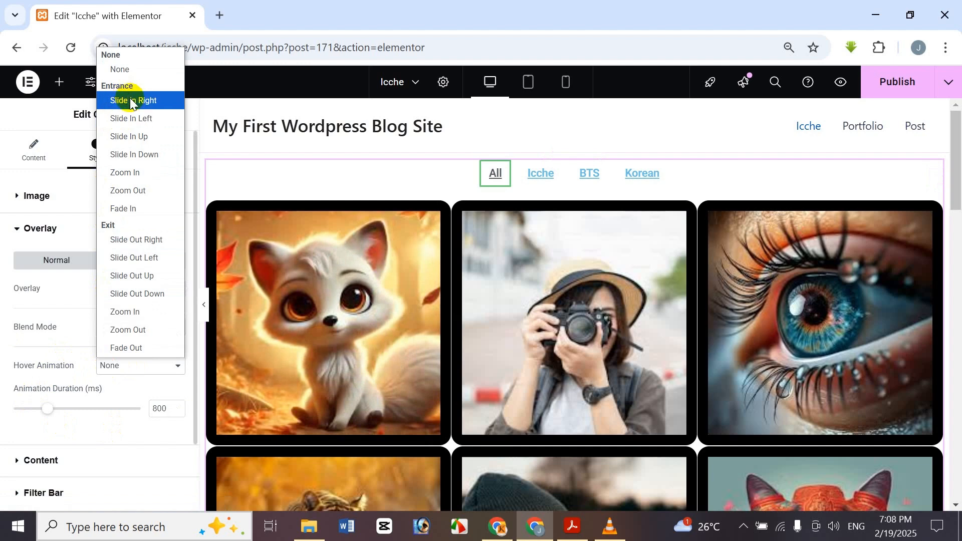
{"action": "left_click", "coordinate": [146, 312]}
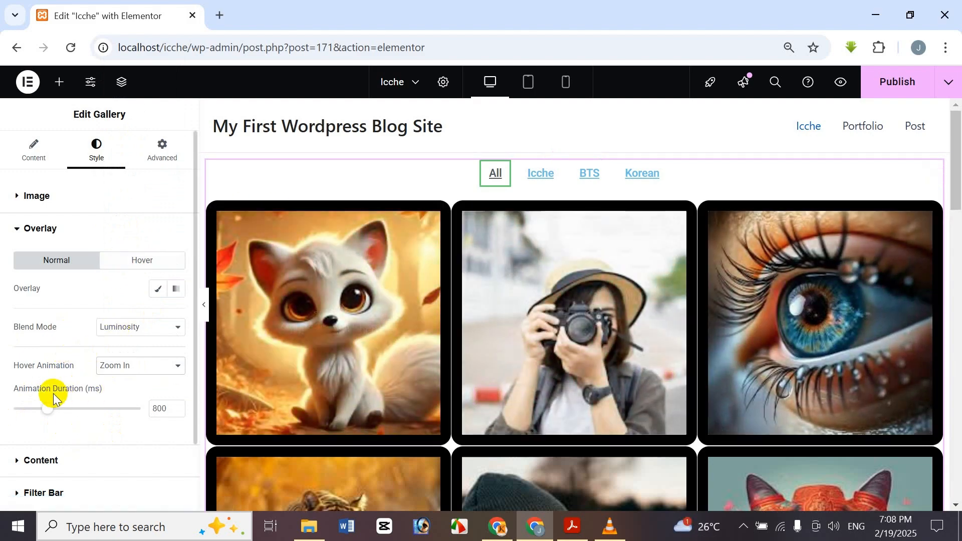
- Compare the overlay settings available for the Normal and Hover states
{"action": "left_click", "coordinate": [149, 271]}
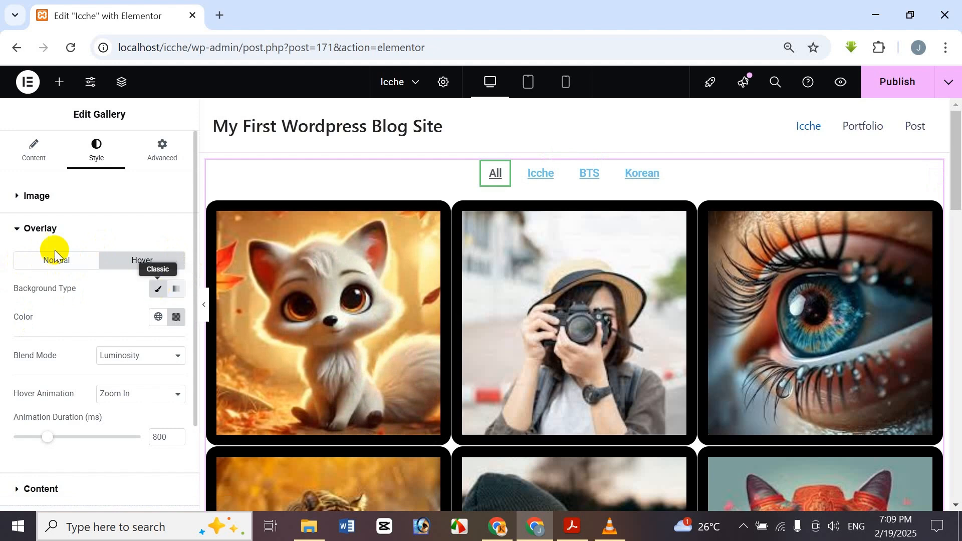
{"action": "left_click", "coordinate": [55, 235]}
{"action": "left_click", "coordinate": [59, 231]}
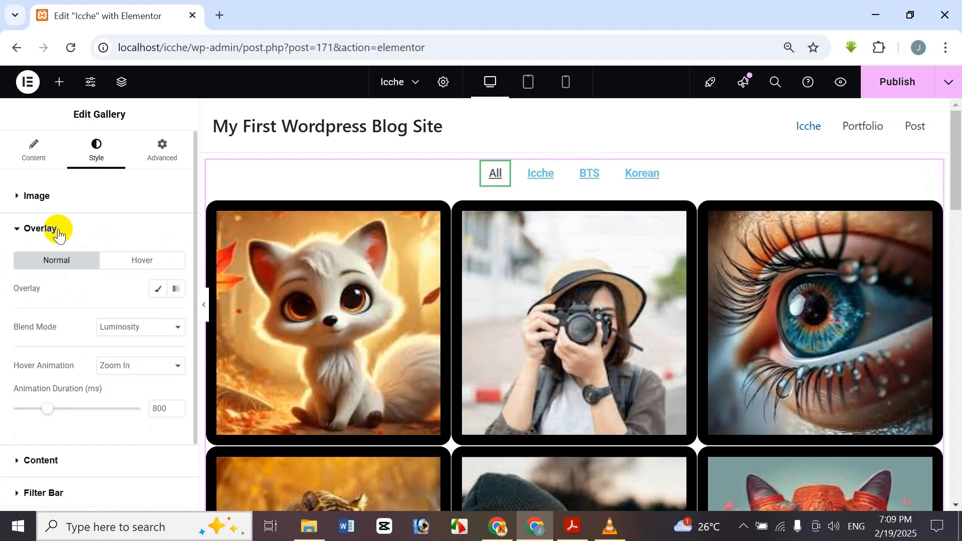
{"action": "left_click", "coordinate": [160, 274]}
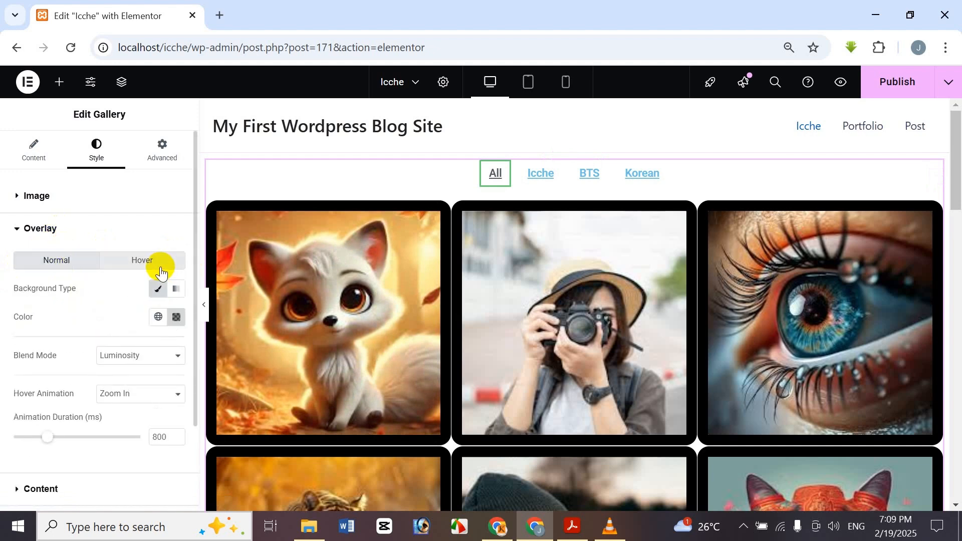
{"action": "left_click", "coordinate": [63, 266]}
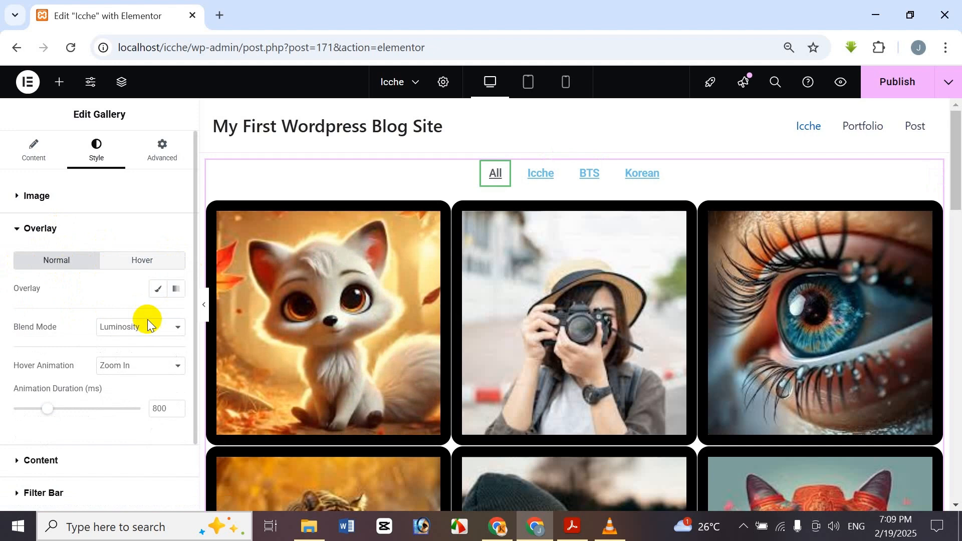
- Give the hover-state overlay a gradient background with first color #E1101080 at location 39%
{"action": "left_click", "coordinate": [179, 261]}
{"action": "left_click", "coordinate": [180, 291]}
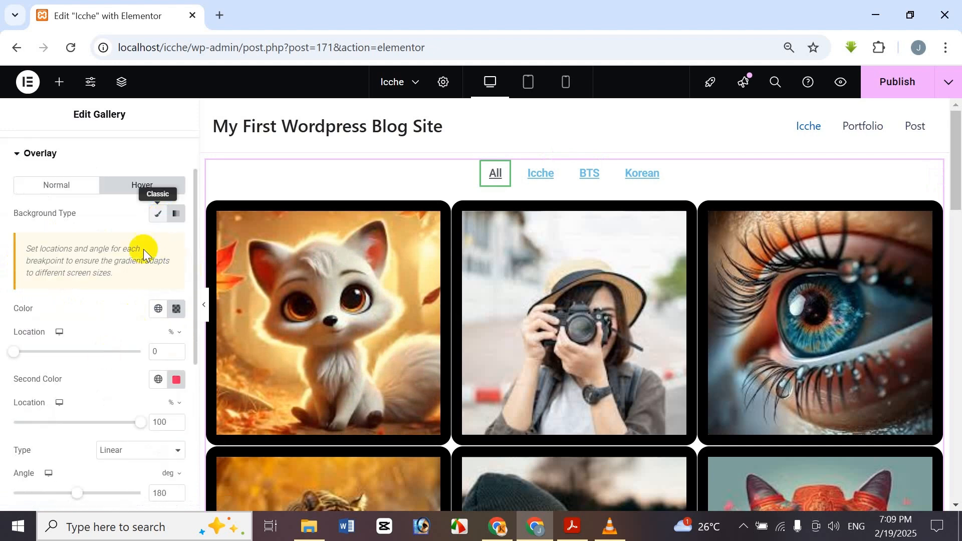
{"action": "left_click", "coordinate": [176, 306]}
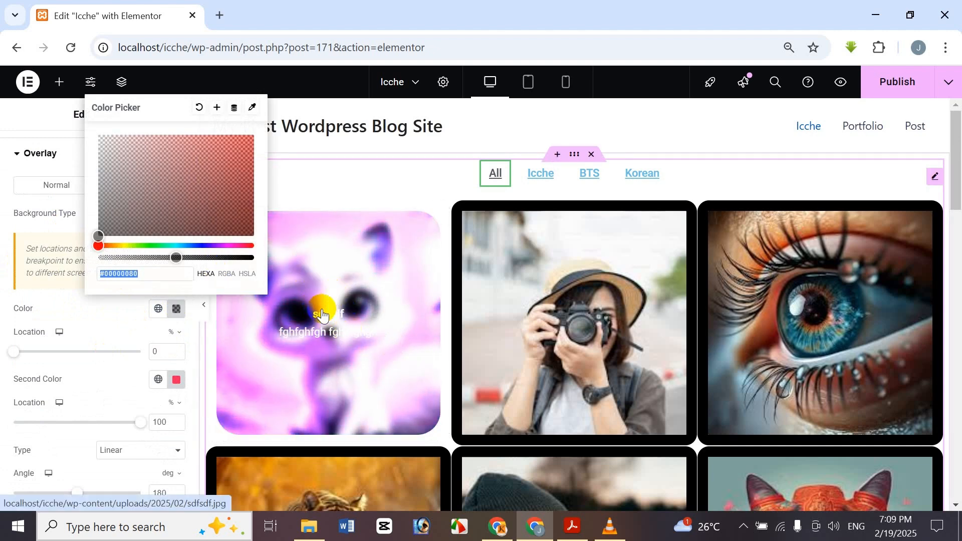
{"action": "left_click_drag", "start_coordinate": [120, 151], "coordinate": [243, 147]}
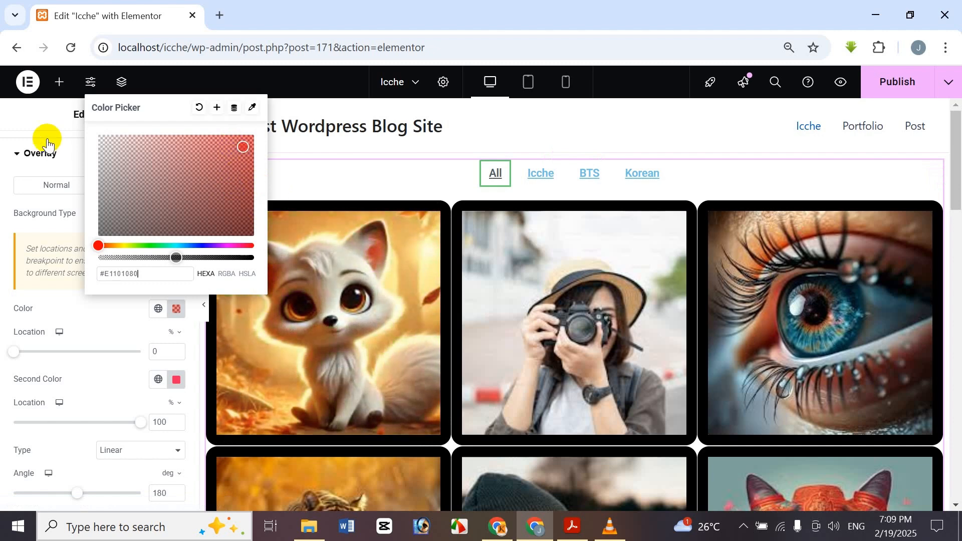
{"action": "left_click", "coordinate": [48, 143]}
{"action": "left_click_drag", "start_coordinate": [28, 359], "coordinate": [63, 352]}
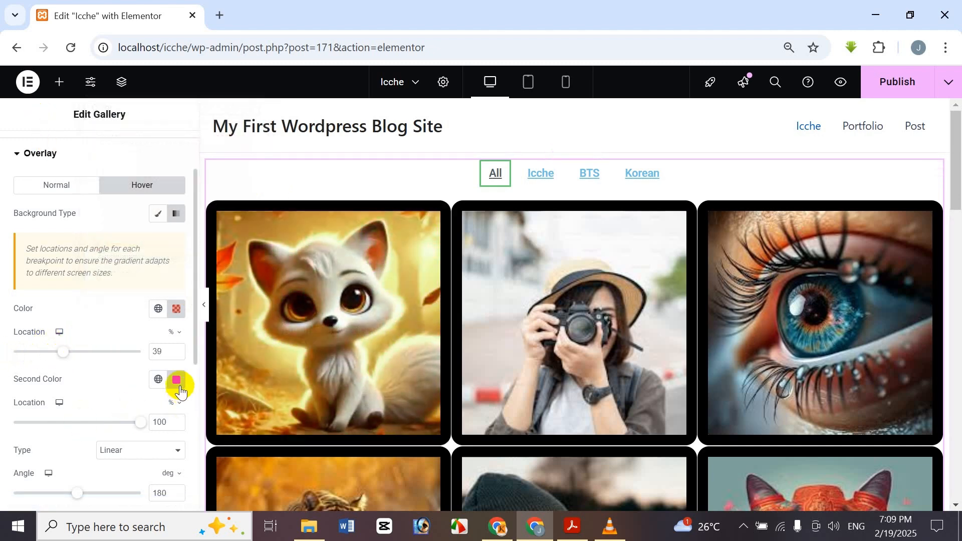
- Set the second color of the hover overlay gradient to #1C00FF
{"action": "left_click", "coordinate": [176, 379]}
{"action": "left_click", "coordinate": [211, 254]}
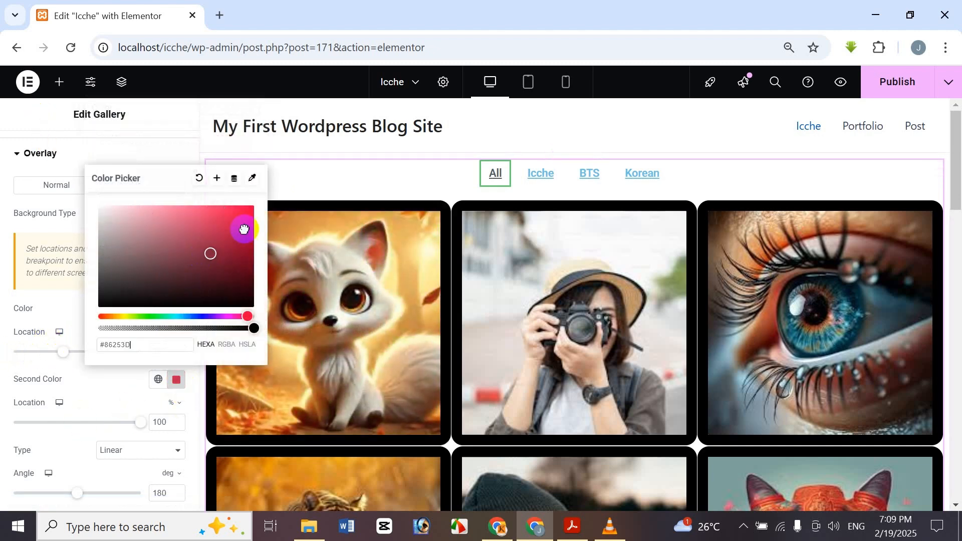
{"action": "left_click", "coordinate": [204, 315]}
{"action": "left_click_drag", "start_coordinate": [211, 247], "coordinate": [262, 204]}
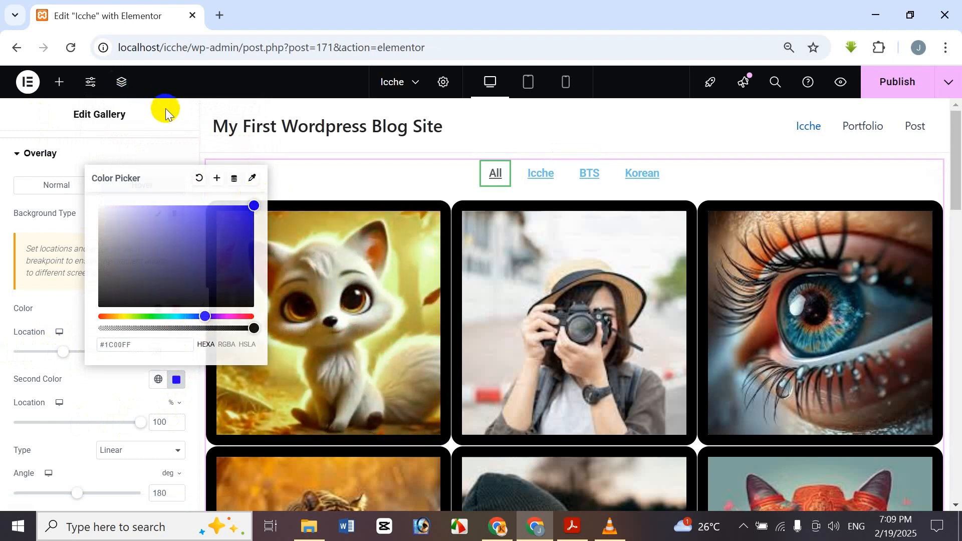
{"action": "left_click", "coordinate": [165, 117]}
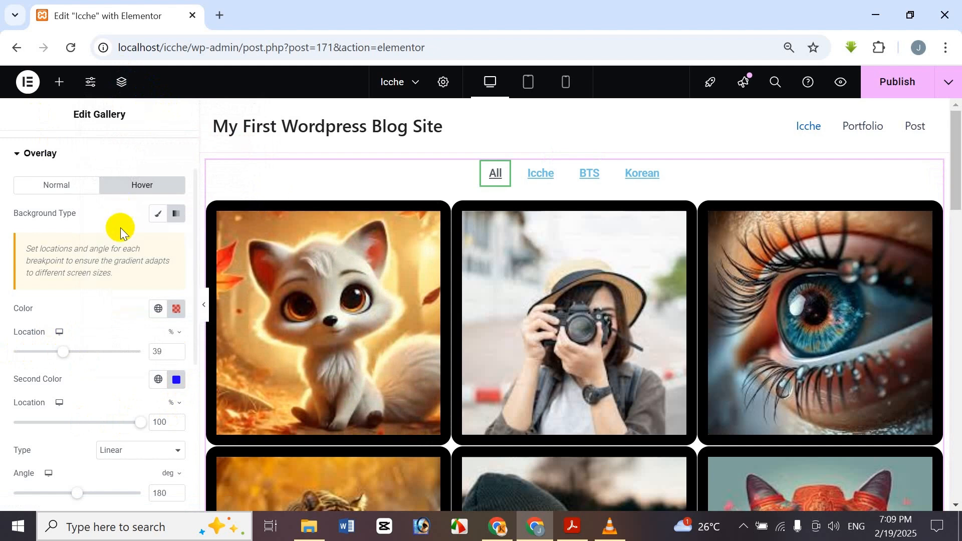
- Try the Radial type for the hover overlay gradient, return it to Linear, and set its angle to 268 degrees
{"action": "mouse_move", "coordinate": [414, 358]}
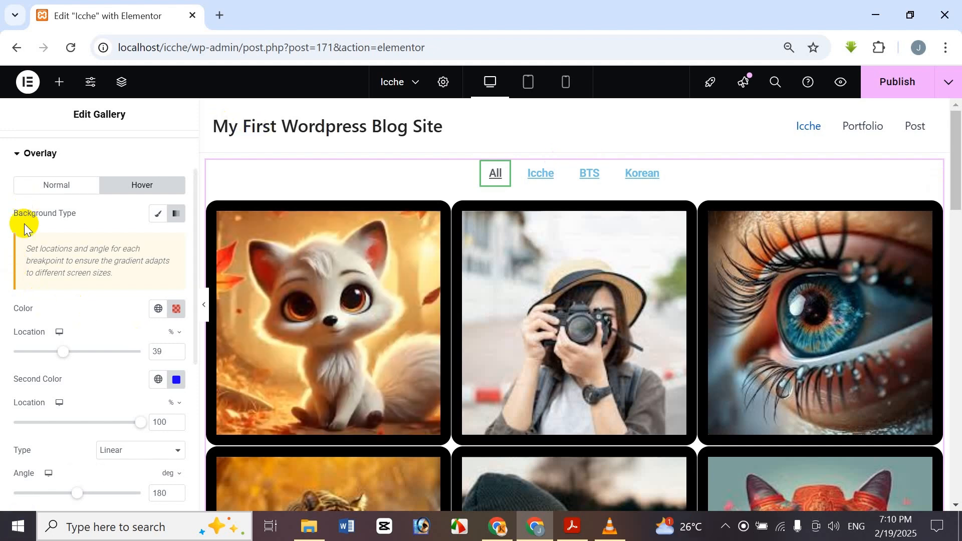
{"action": "scroll", "coordinate": [128, 355], "scroll_direction": "down", "scroll_amount": 2}
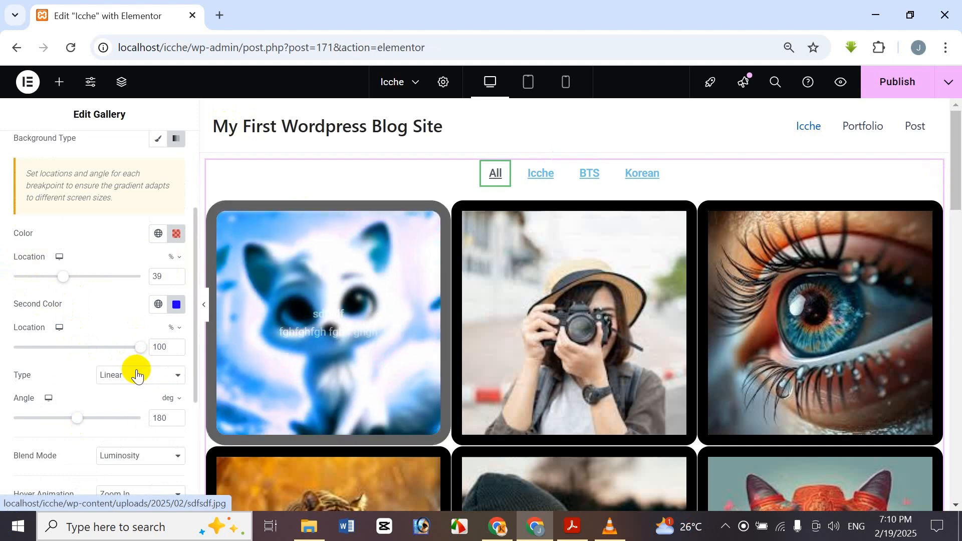
{"action": "left_click", "coordinate": [137, 374]}
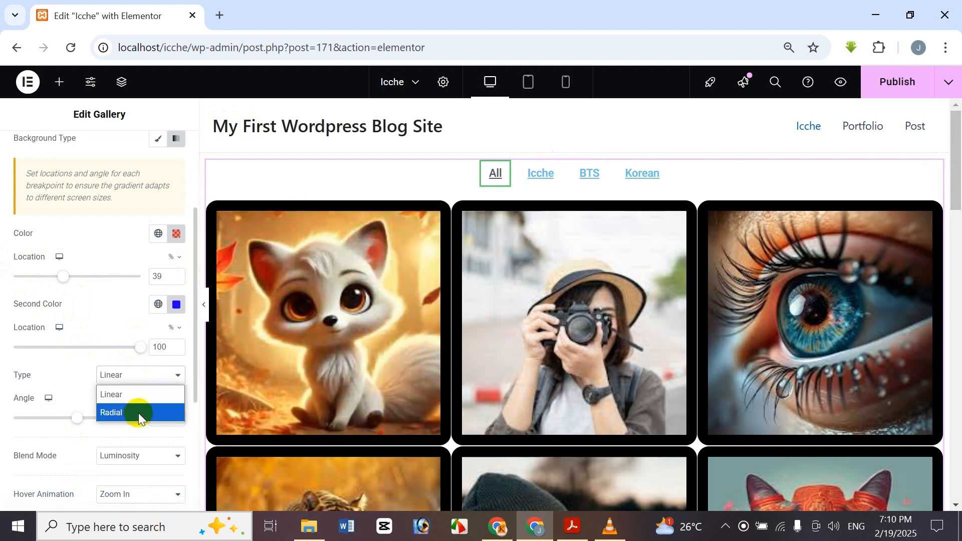
{"action": "left_click", "coordinate": [139, 413]}
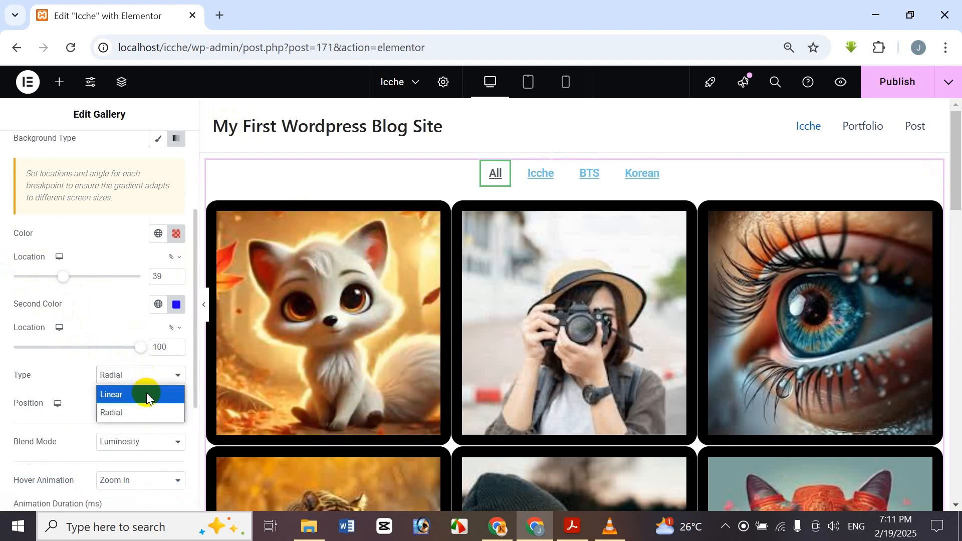
{"action": "left_click", "coordinate": [147, 393]}
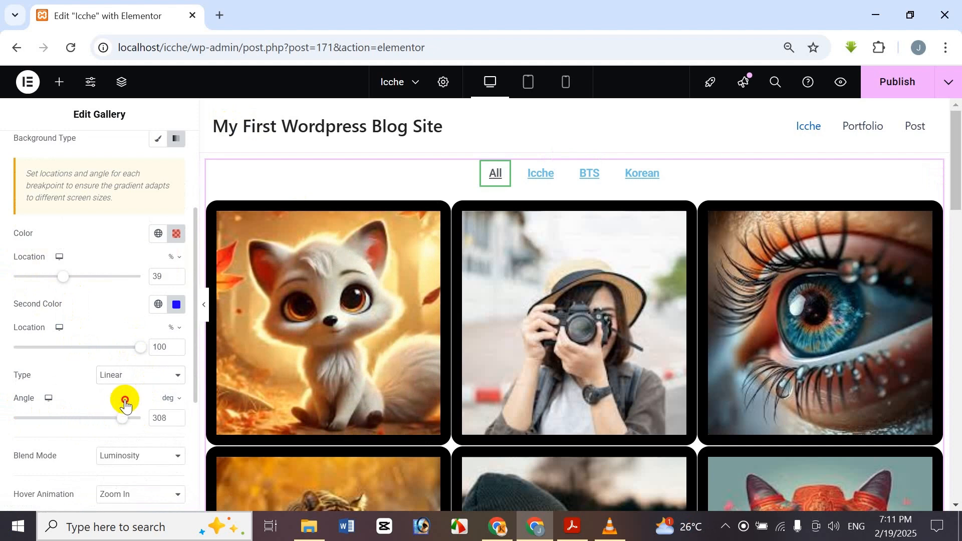
{"action": "left_click_drag", "start_coordinate": [125, 405], "coordinate": [108, 407]}
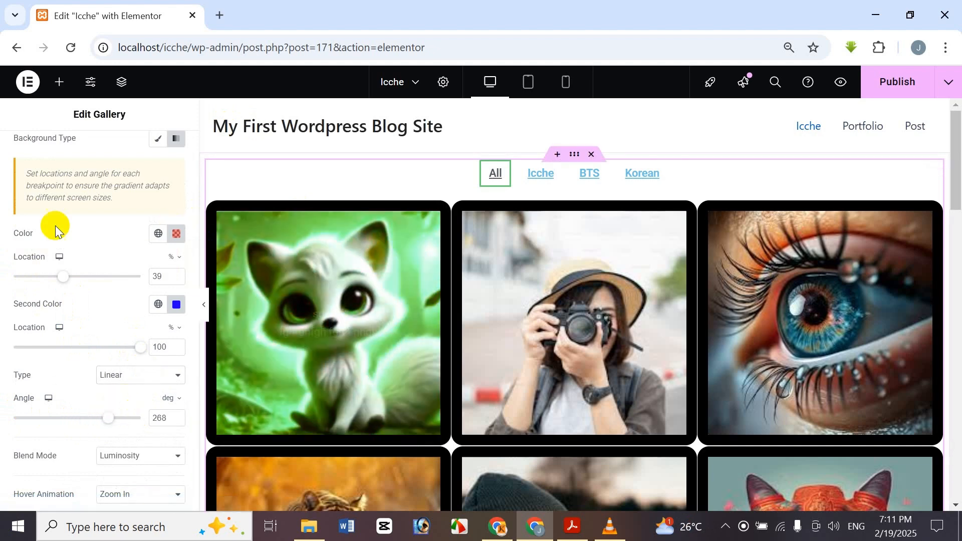
- Review the hover overlay's gradient settings and available blend modes without changing them
{"action": "scroll", "coordinate": [55, 225], "scroll_direction": "up", "scroll_amount": 2}
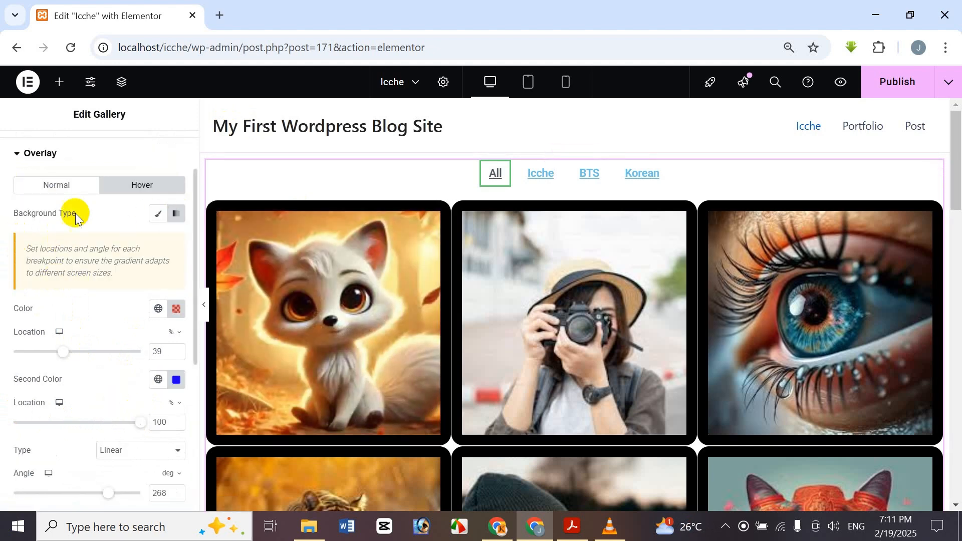
{"action": "scroll", "coordinate": [60, 261], "scroll_direction": "down", "scroll_amount": 5}
{"action": "left_click", "coordinate": [124, 315]}
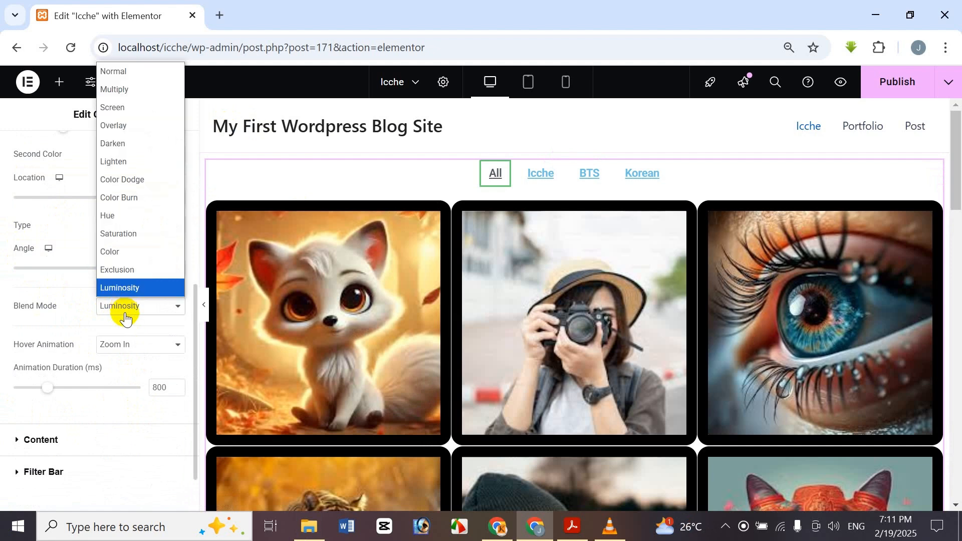
{"action": "left_click", "coordinate": [76, 290]}
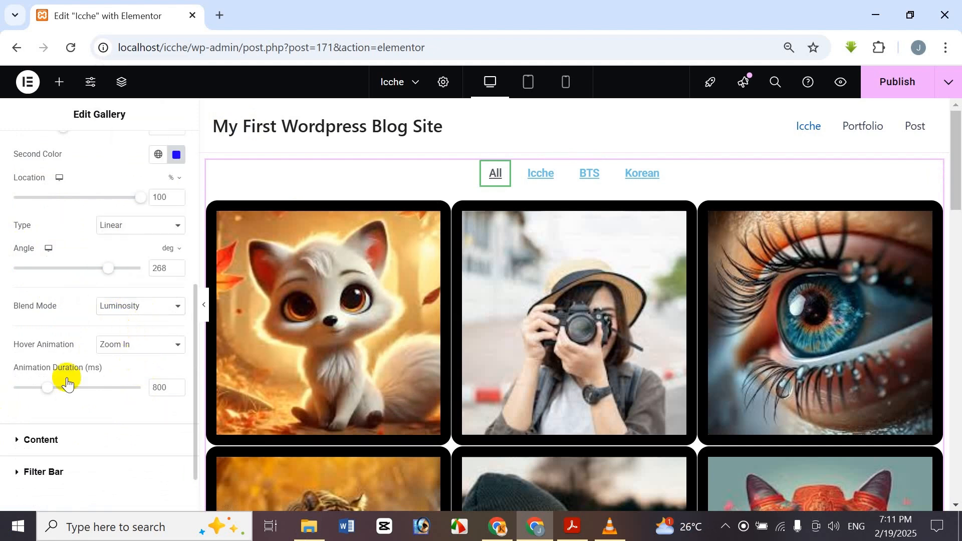
{"action": "scroll", "coordinate": [61, 312], "scroll_direction": "up", "scroll_amount": 3}
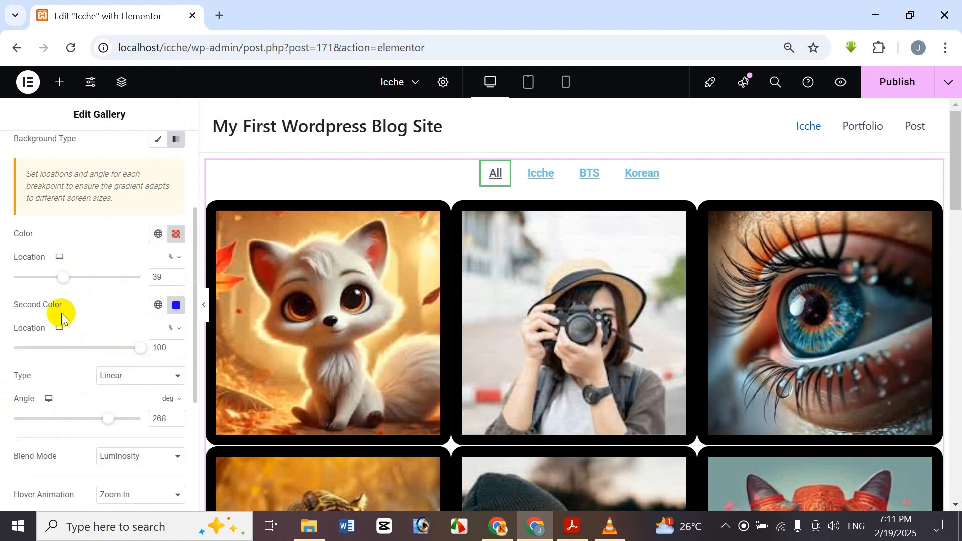
{"action": "scroll", "coordinate": [37, 314], "scroll_direction": "down", "scroll_amount": 4}
- In the gallery's Content style settings, try the left and right text alignments, return to Center, and set the vertical position to Top
{"action": "left_click", "coordinate": [42, 382]}
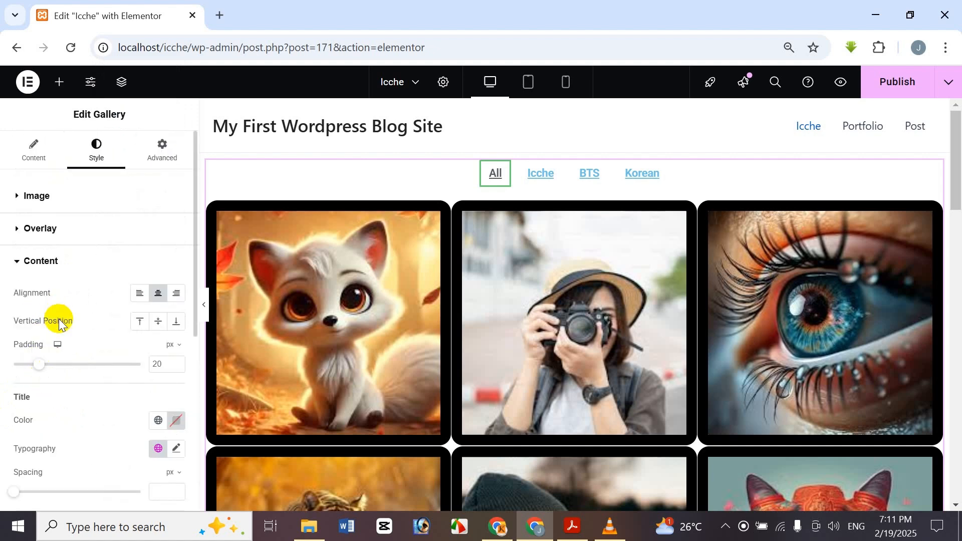
{"action": "scroll", "coordinate": [60, 300], "scroll_direction": "down", "scroll_amount": 6}
{"action": "scroll", "coordinate": [67, 258], "scroll_direction": "up", "scroll_amount": 3}
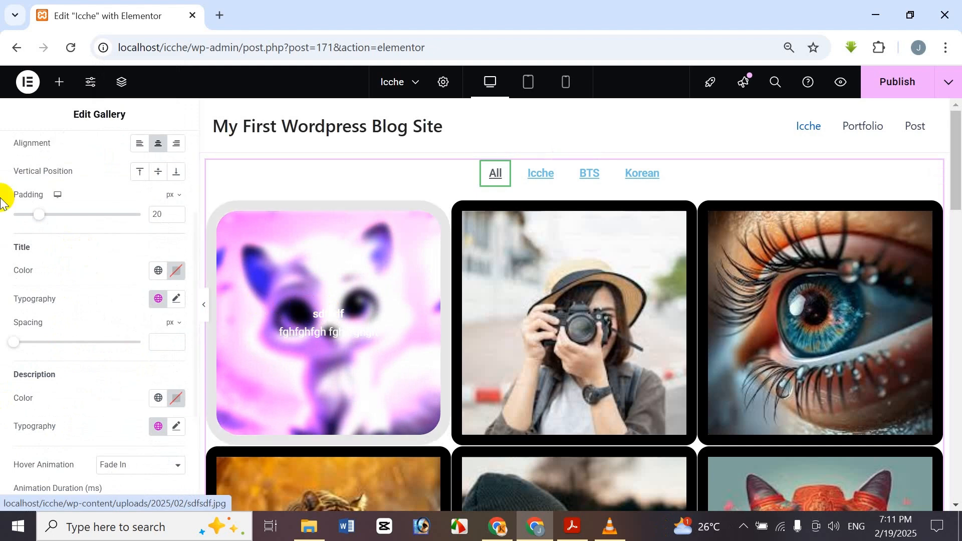
{"action": "scroll", "coordinate": [80, 295], "scroll_direction": "up", "scroll_amount": 2}
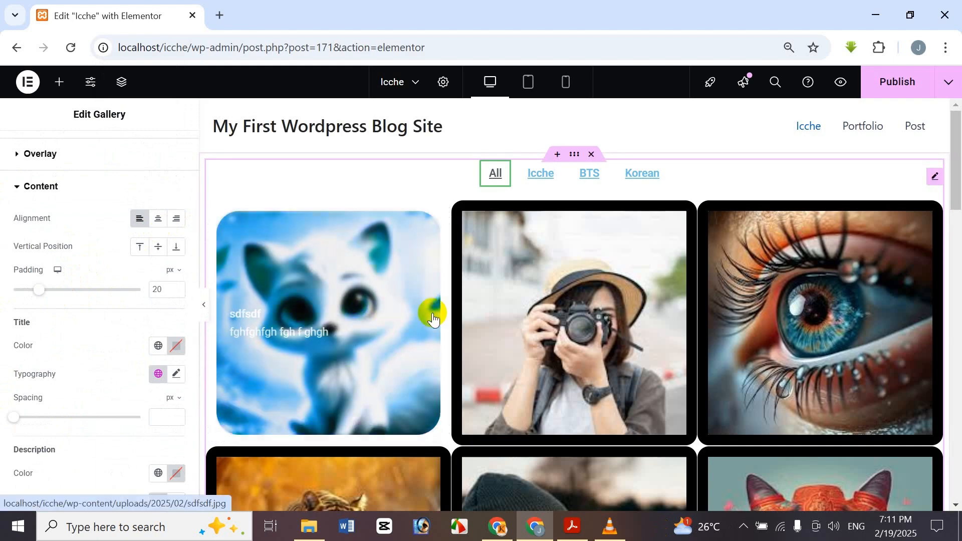
{"action": "left_click", "coordinate": [158, 226]}
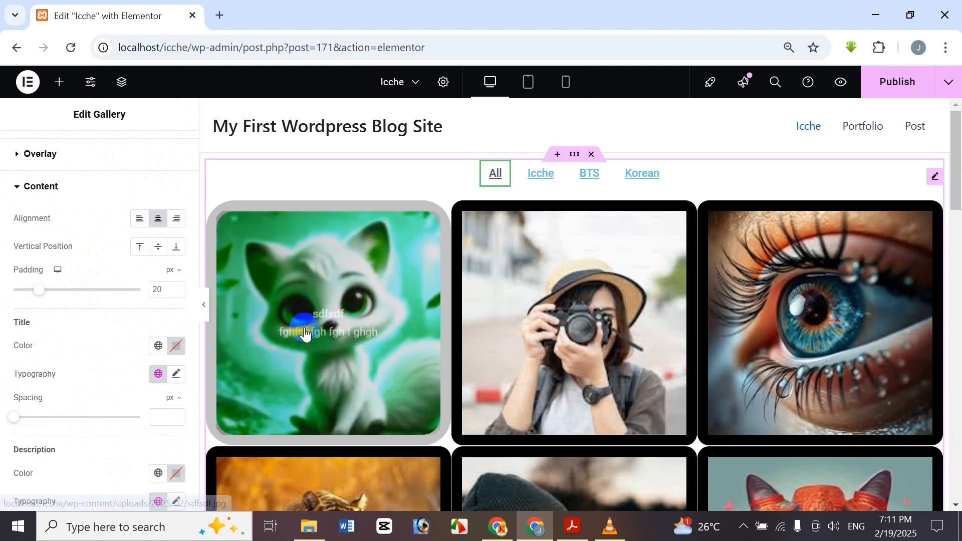
{"action": "left_click", "coordinate": [175, 221]}
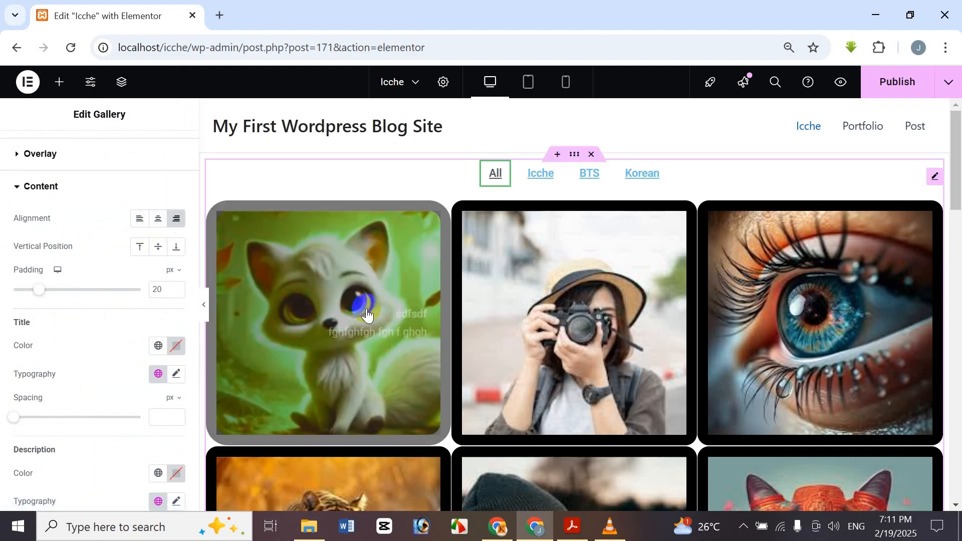
{"action": "left_click", "coordinate": [160, 219]}
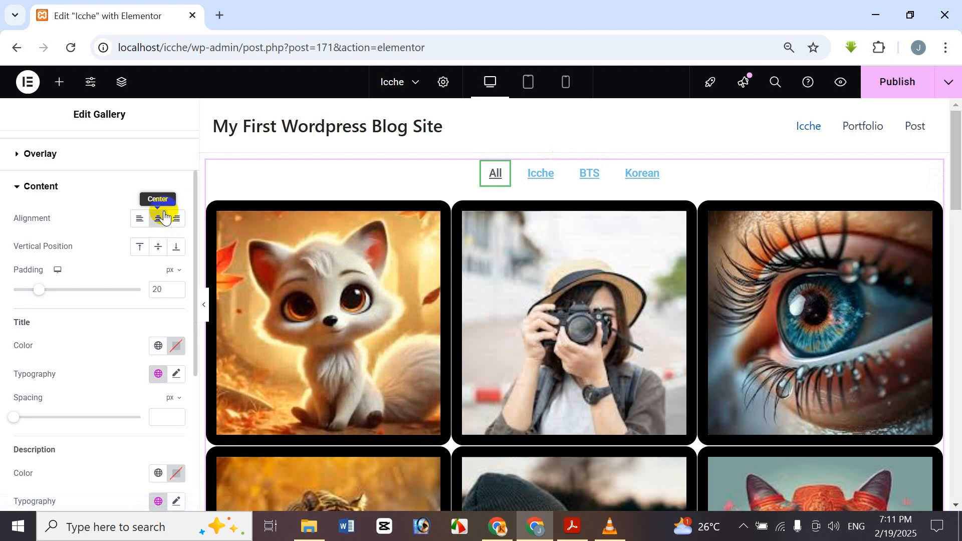
{"action": "left_click", "coordinate": [143, 248]}
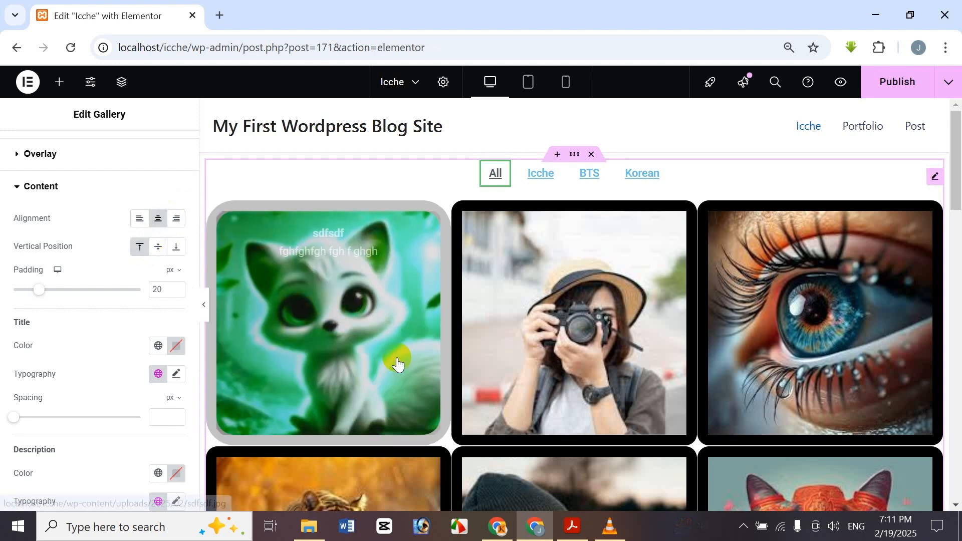
- Try the Bottom vertical position for the gallery content, settle on Middle, and set the content padding to 5 px
{"action": "left_click", "coordinate": [177, 251]}
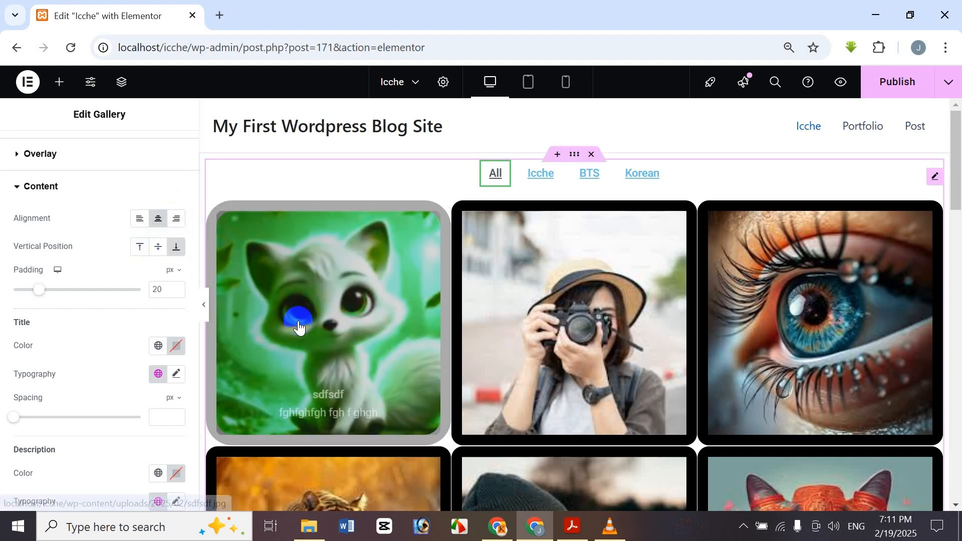
{"action": "left_click", "coordinate": [157, 248]}
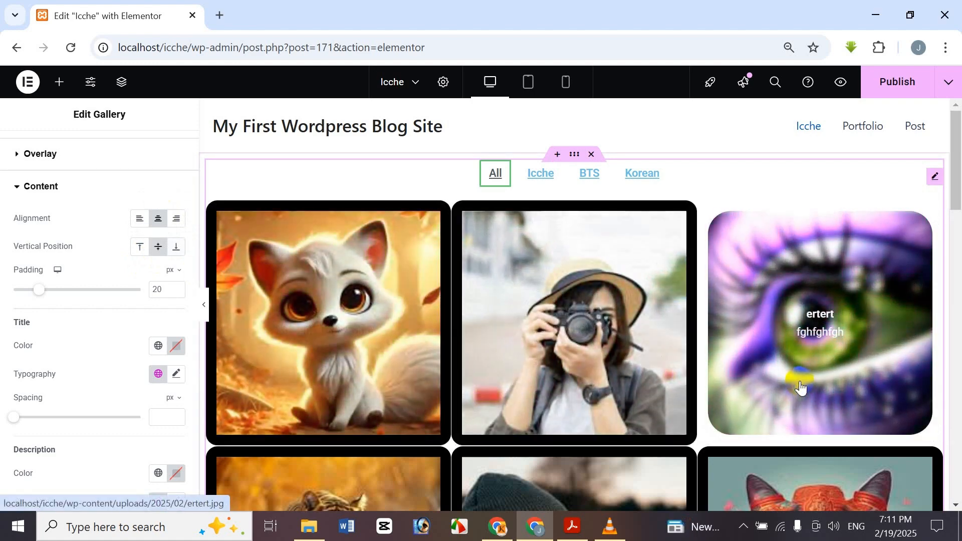
{"action": "scroll", "coordinate": [821, 406], "scroll_direction": "down", "scroll_amount": 2}
{"action": "scroll", "coordinate": [822, 402], "scroll_direction": "up", "scroll_amount": 2}
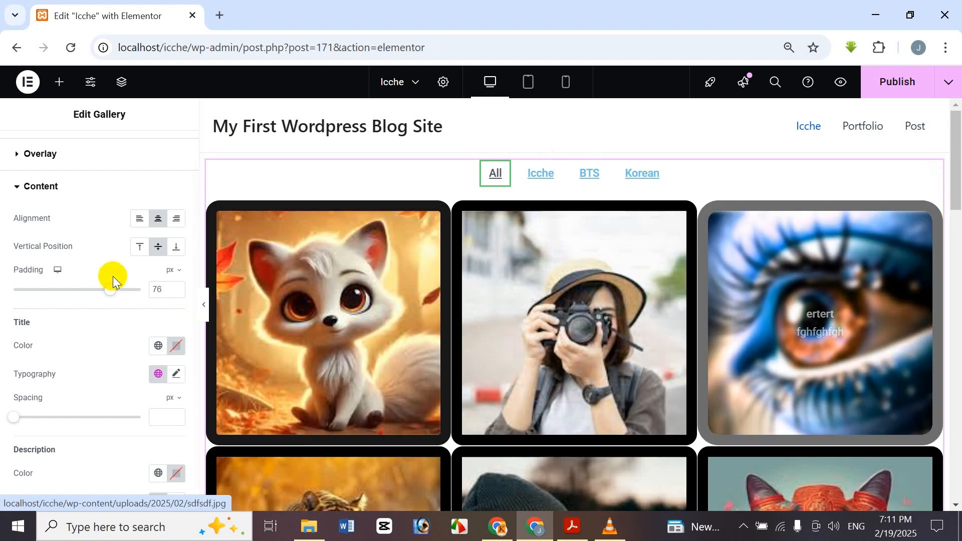
{"action": "left_click", "coordinate": [19, 290]}
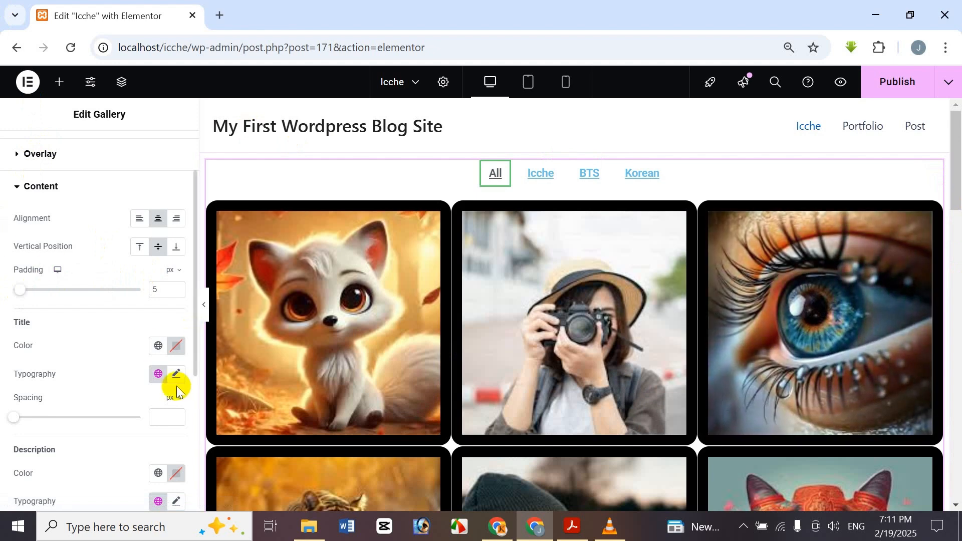
{"action": "scroll", "coordinate": [158, 386], "scroll_direction": "down", "scroll_amount": 3}
{"action": "scroll", "coordinate": [157, 350], "scroll_direction": "up", "scroll_amount": 5}
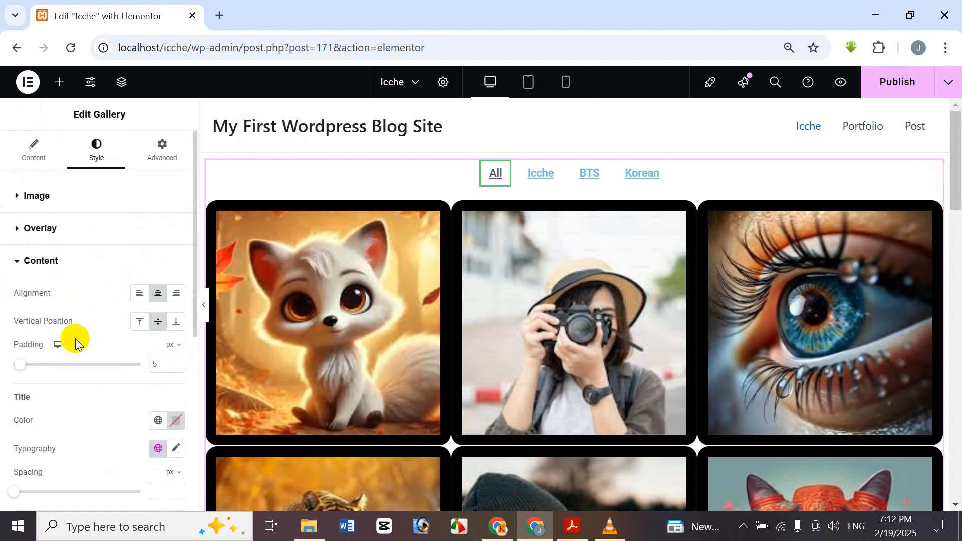
- Set the color of the gallery content's title to #FF0000
{"action": "scroll", "coordinate": [91, 395], "scroll_direction": "down", "scroll_amount": 2}
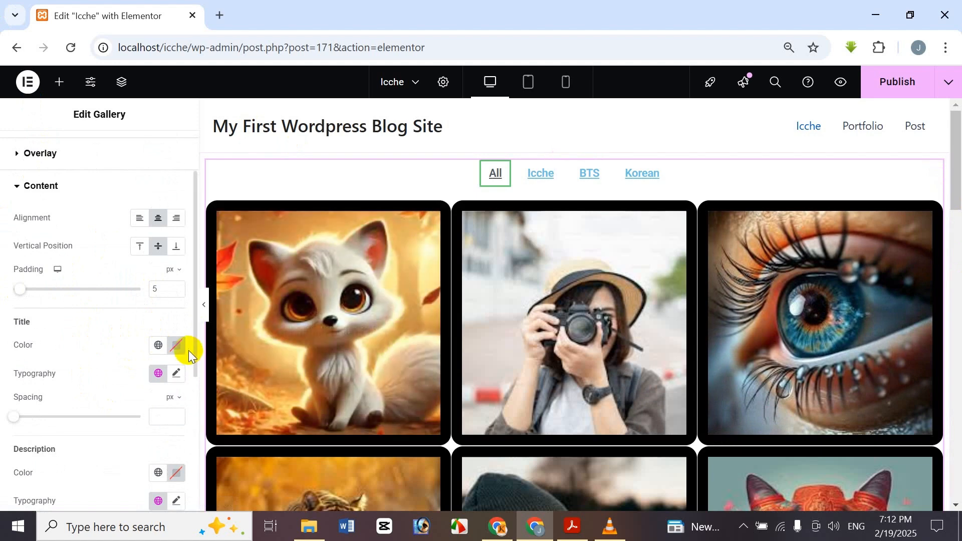
{"action": "left_click", "coordinate": [179, 354]}
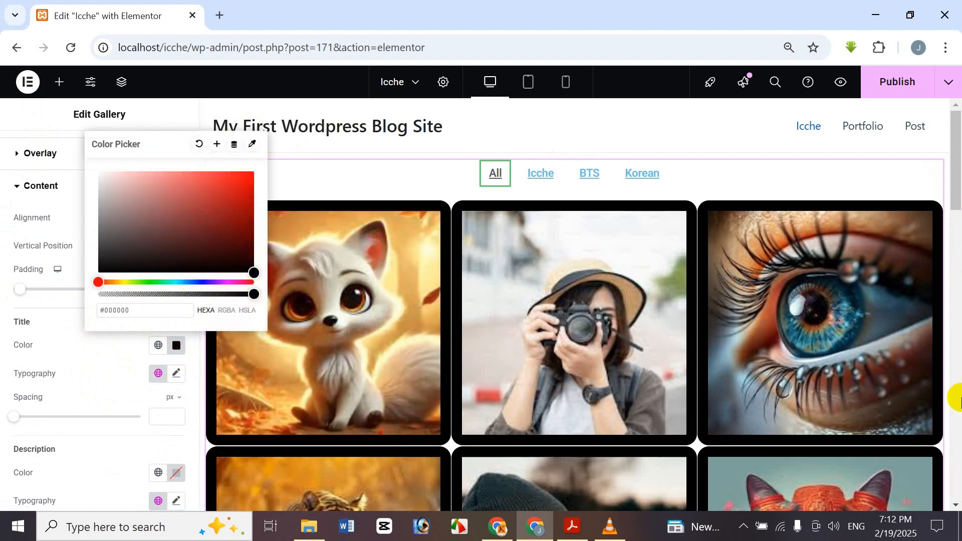
{"action": "mouse_move", "coordinate": [887, 386]}
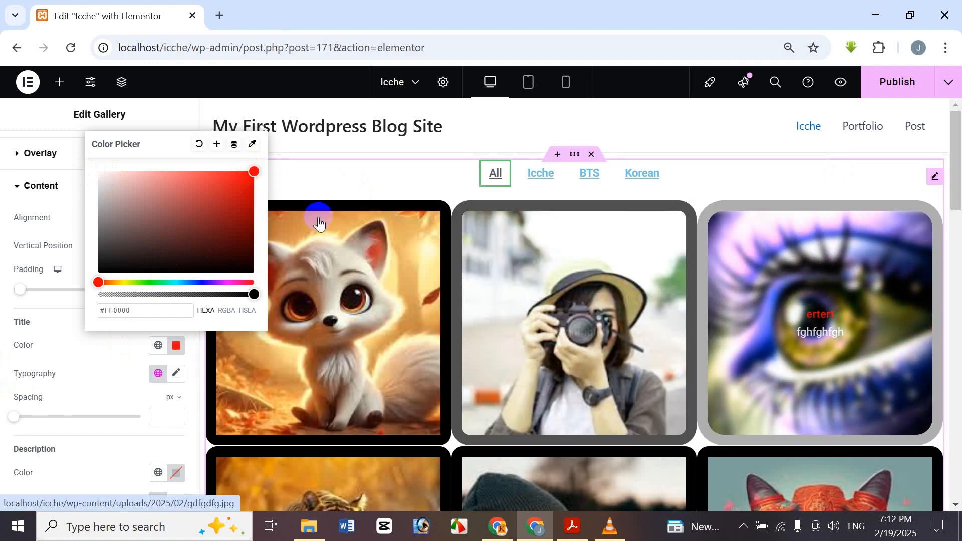
{"action": "left_click", "coordinate": [44, 112]}
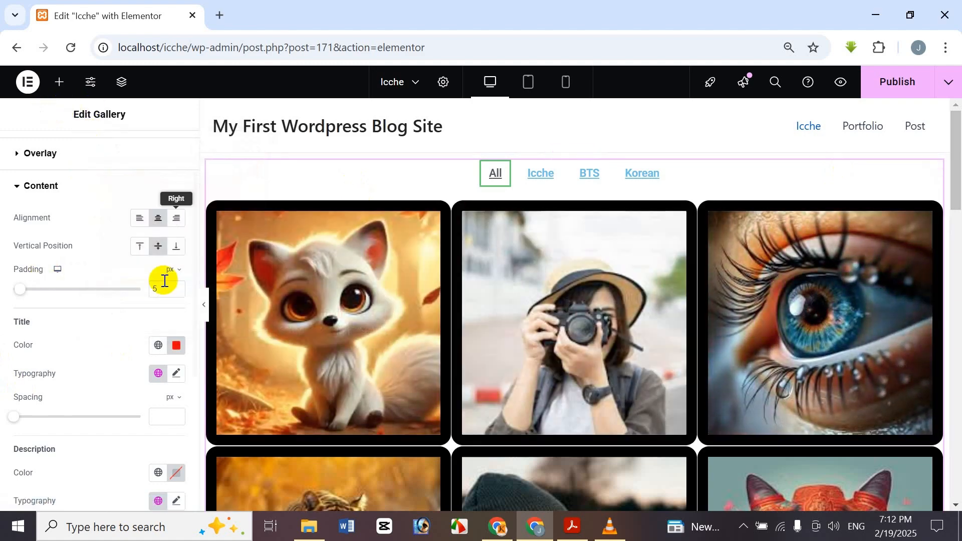
{"action": "left_click", "coordinate": [158, 345]}
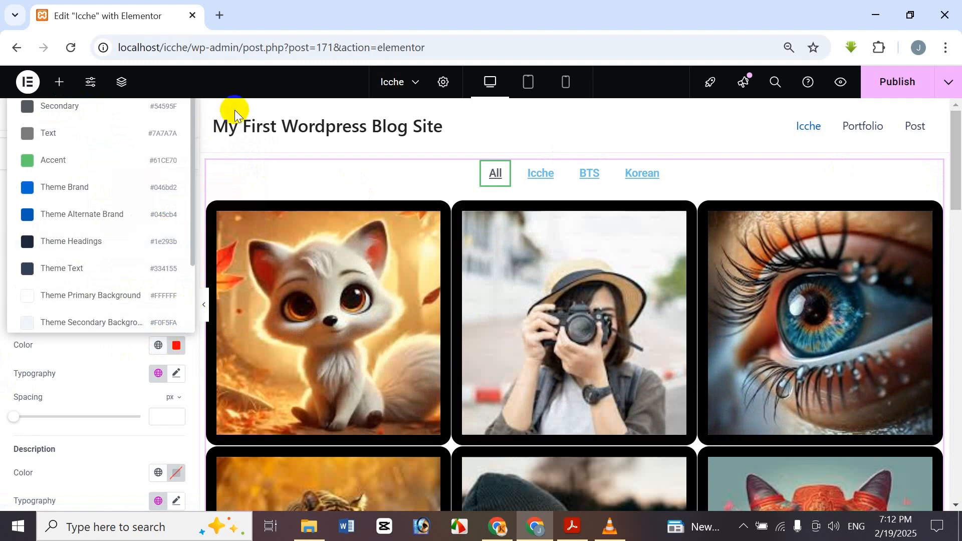
{"action": "left_click", "coordinate": [218, 106]}
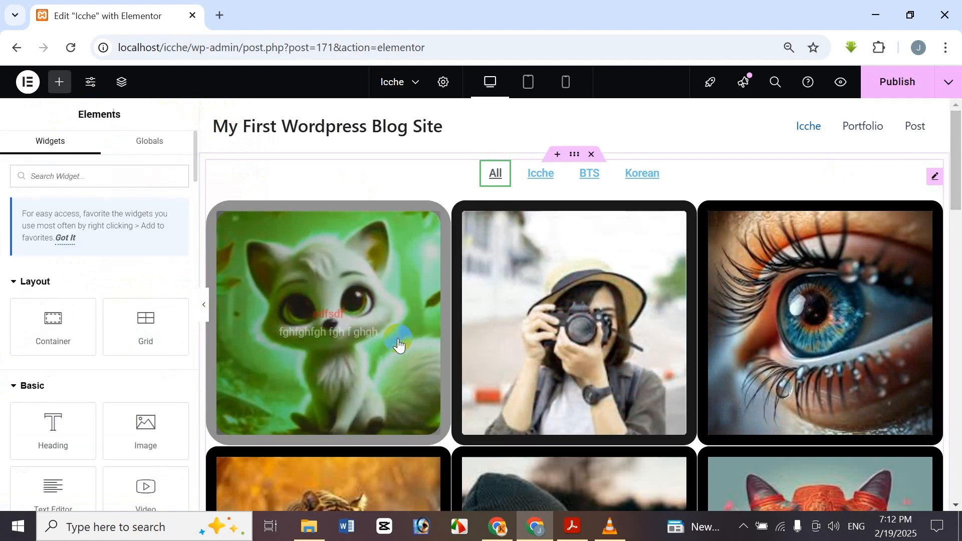
{"action": "left_click", "coordinate": [381, 337]}
{"action": "left_click", "coordinate": [334, 300]}
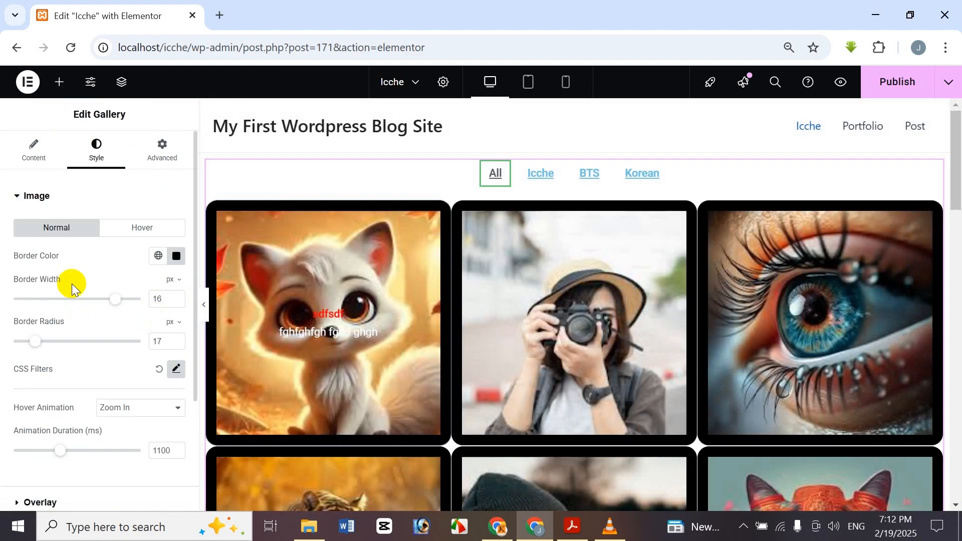
{"action": "scroll", "coordinate": [104, 271], "scroll_direction": "down", "scroll_amount": 3}
{"action": "left_click", "coordinate": [53, 394]}
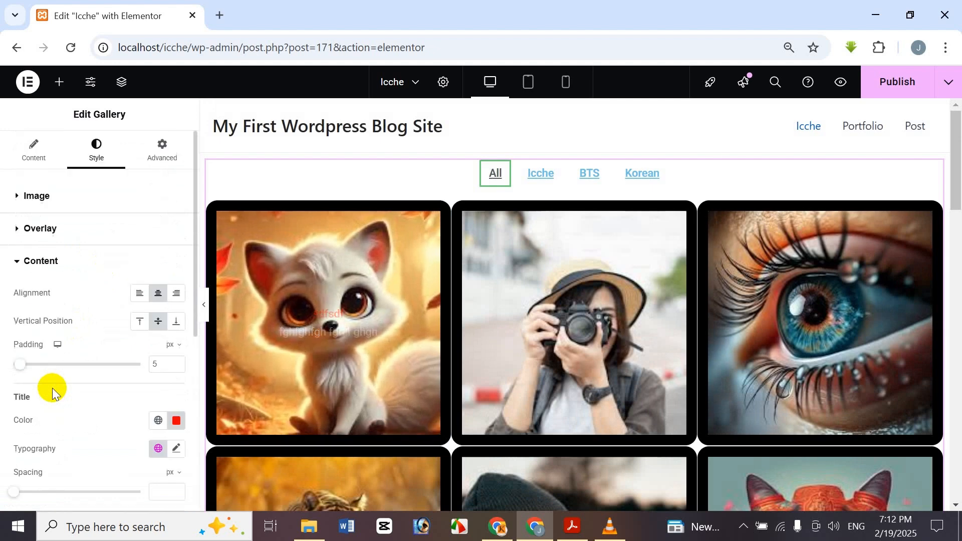
- Set the font family of the gallery title's typography to Rosarivo
{"action": "scroll", "coordinate": [52, 388], "scroll_direction": "down", "scroll_amount": 3}
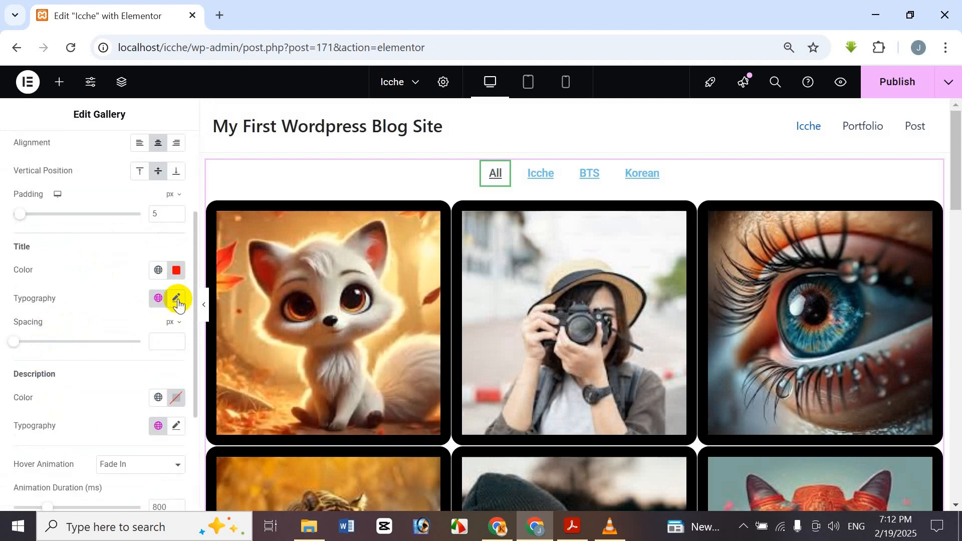
{"action": "left_click", "coordinate": [177, 299]}
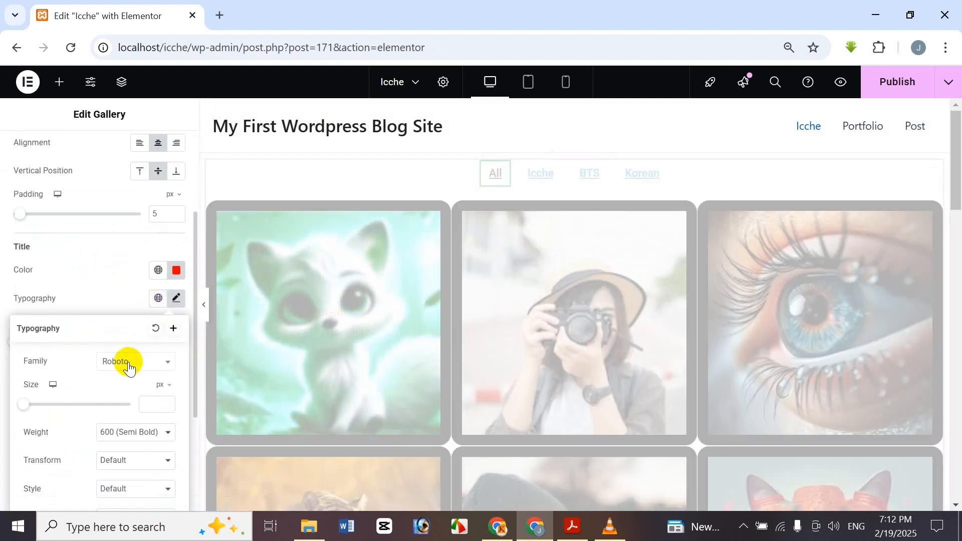
{"action": "left_click", "coordinate": [129, 362]}
{"action": "scroll", "coordinate": [132, 290], "scroll_direction": "down", "scroll_amount": 2}
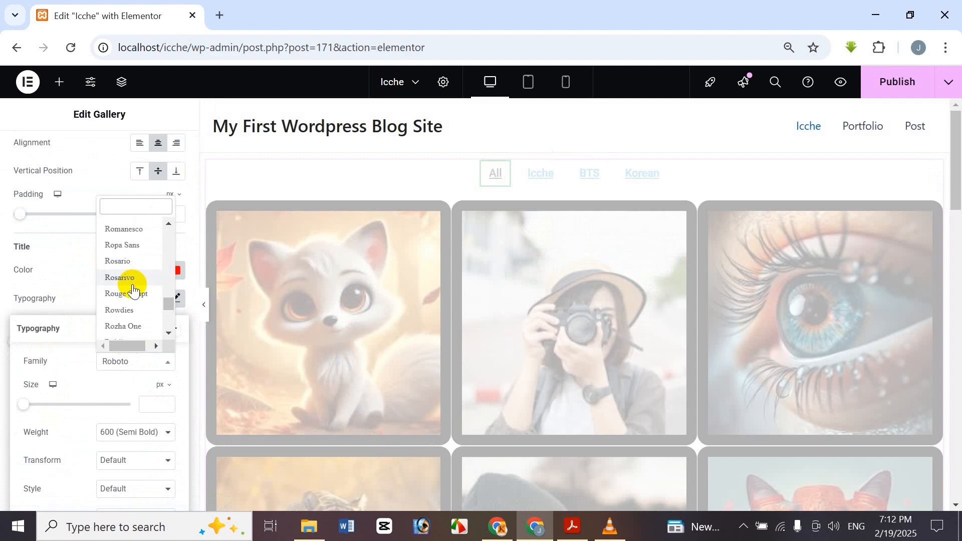
{"action": "left_click", "coordinate": [132, 284]}
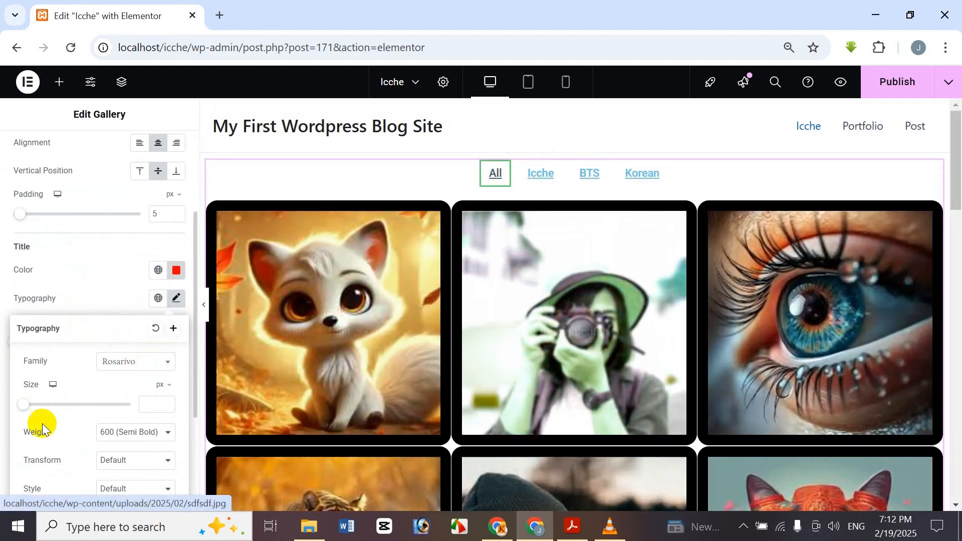
- Set the title's font size to 94 px and its weight to 800 (Extra Bold)
{"action": "left_click_drag", "start_coordinate": [74, 406], "coordinate": [76, 407]}
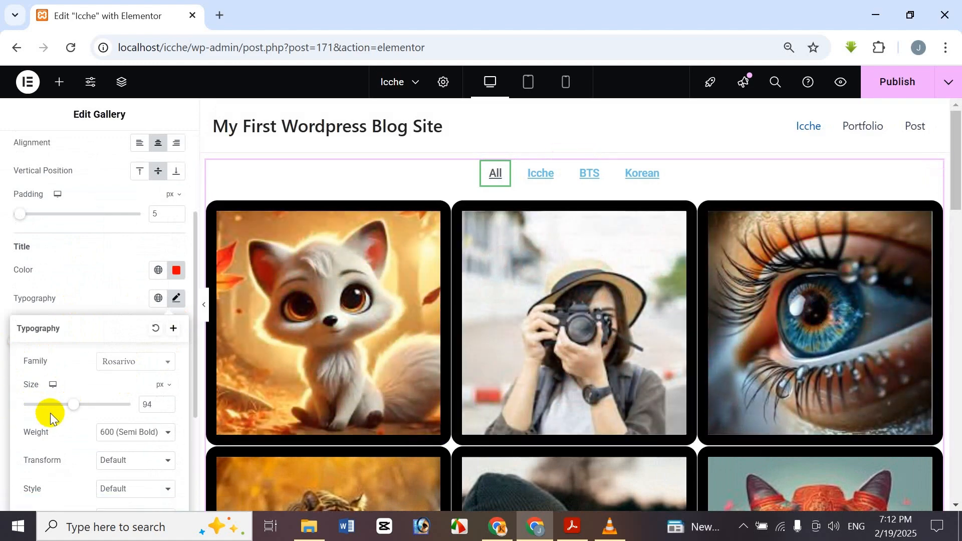
{"action": "left_click", "coordinate": [123, 433]}
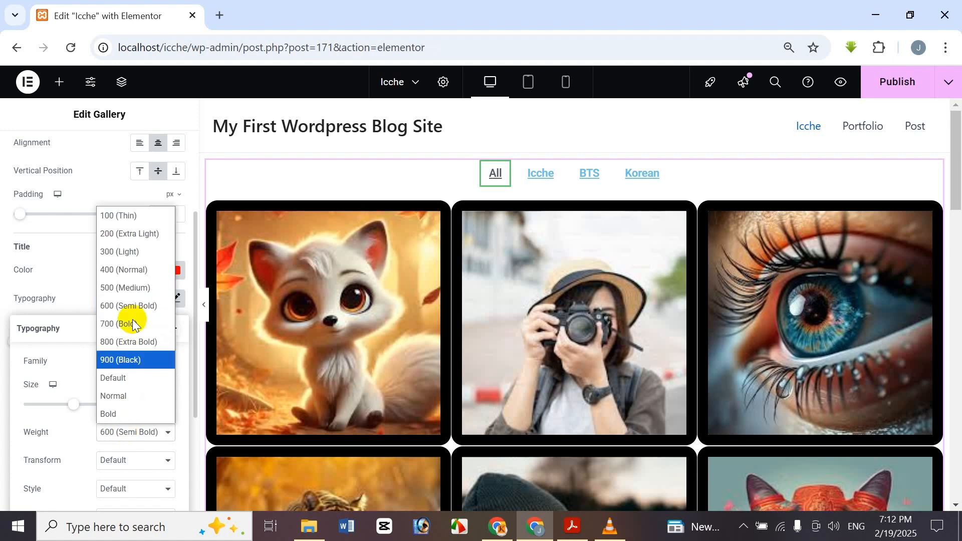
{"action": "left_click", "coordinate": [140, 341]}
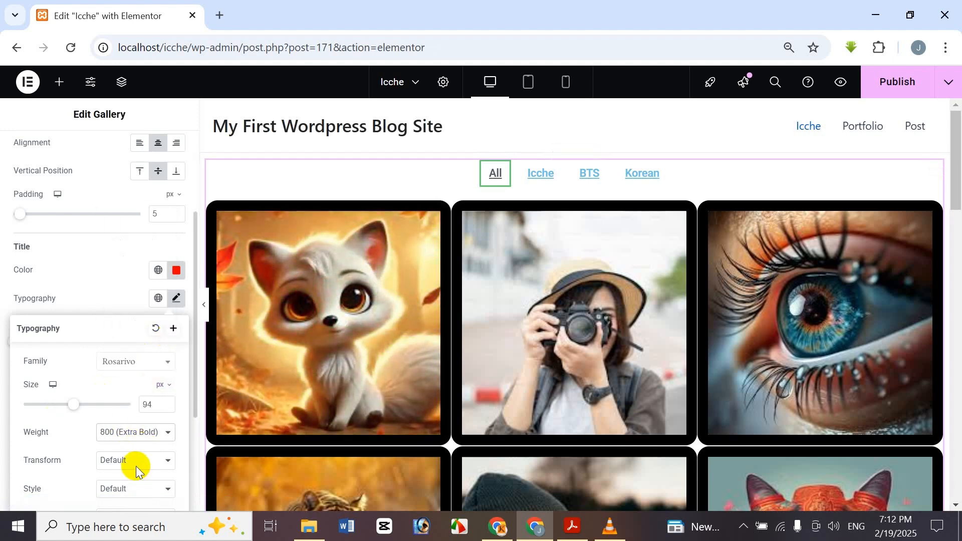
- Set the title's text transform to Uppercase and its font style to Oblique, and close the typography settings
{"action": "scroll", "coordinate": [136, 466], "scroll_direction": "down", "scroll_amount": 3}
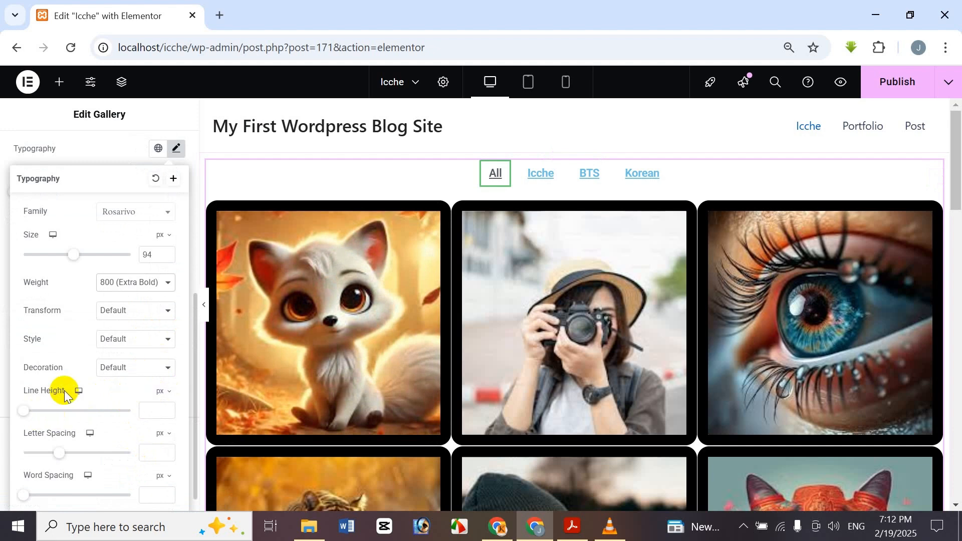
{"action": "left_click", "coordinate": [131, 311]}
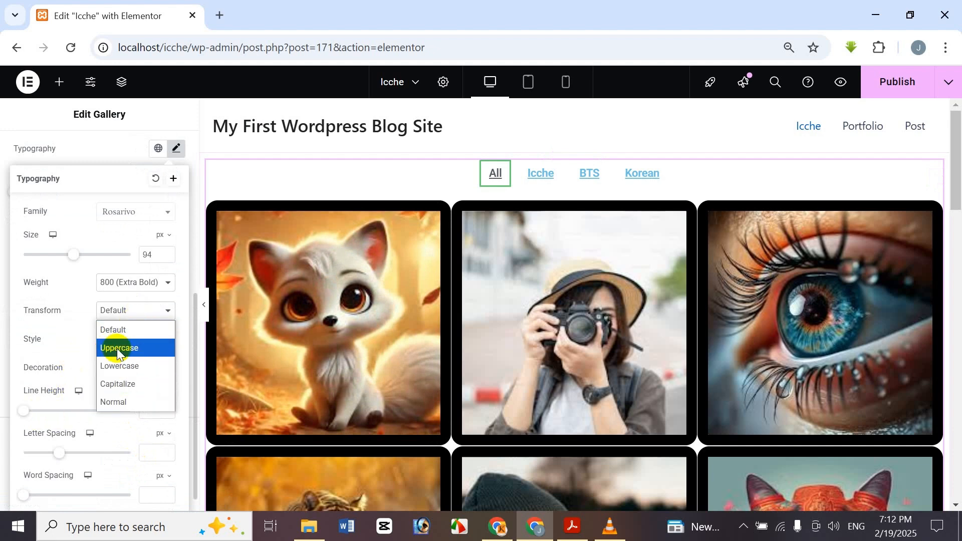
{"action": "left_click", "coordinate": [120, 349]}
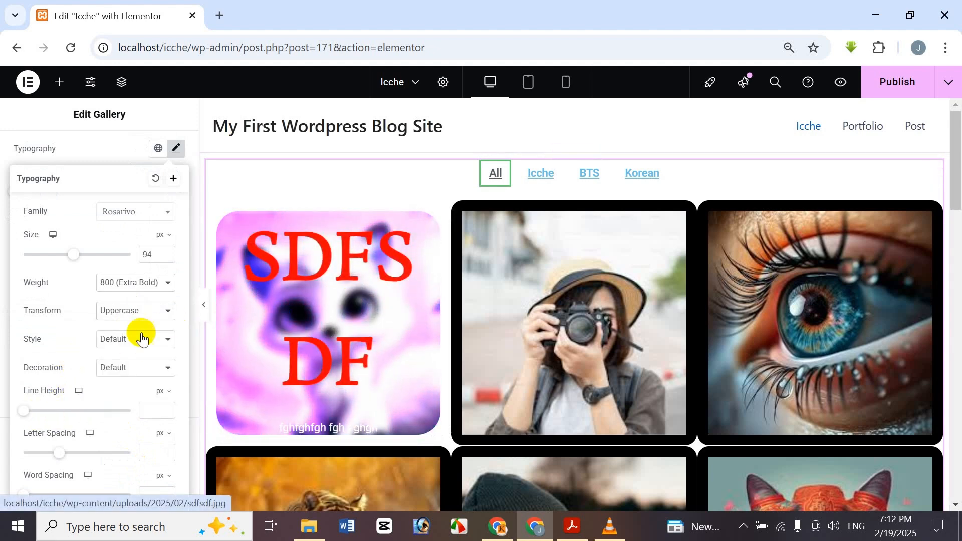
{"action": "left_click", "coordinate": [134, 339]}
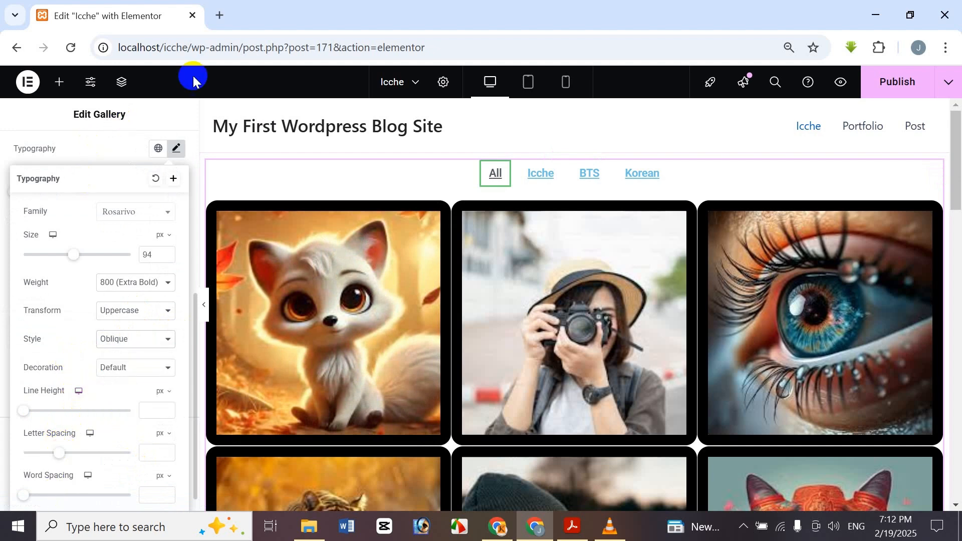
{"action": "left_click", "coordinate": [167, 102]}
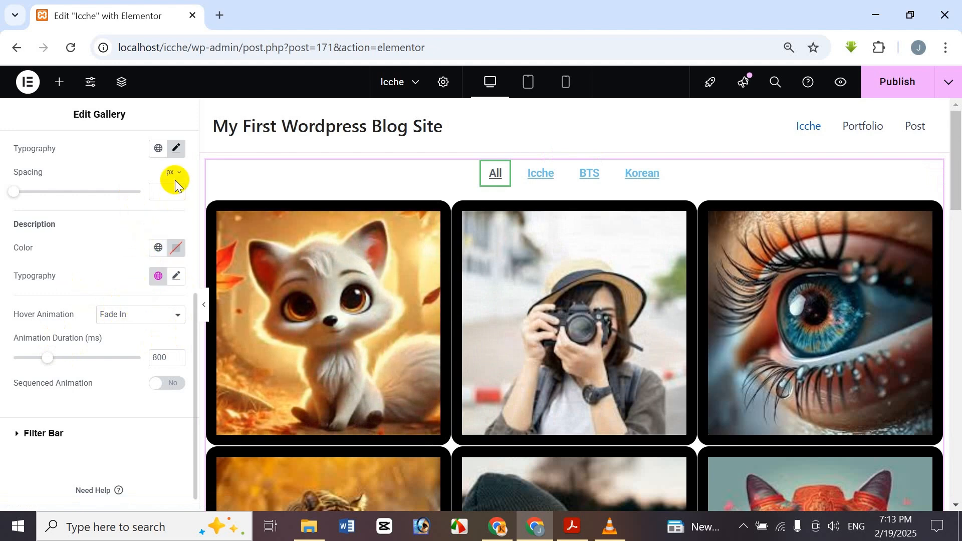
- Reduce the title's font size to 50 px and set the title spacing to 44 px
{"action": "scroll", "coordinate": [171, 210], "scroll_direction": "up", "scroll_amount": 2}
{"action": "left_click", "coordinate": [176, 224]}
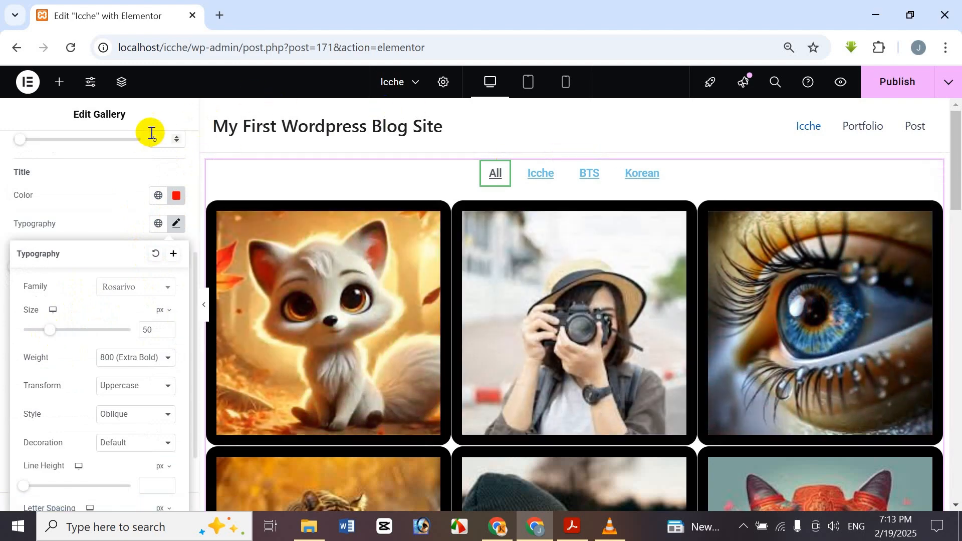
{"action": "left_click", "coordinate": [170, 112]}
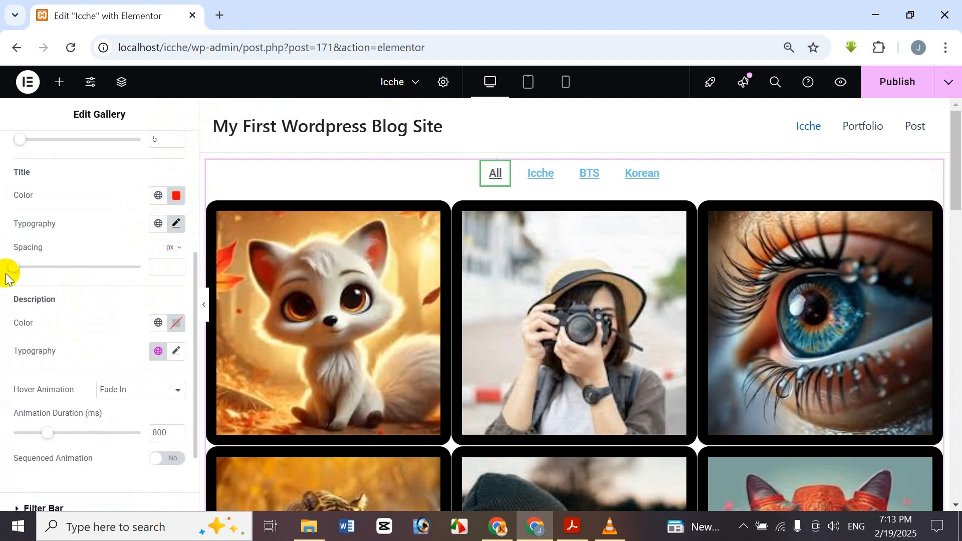
{"action": "left_click_drag", "start_coordinate": [68, 258], "coordinate": [70, 259]}
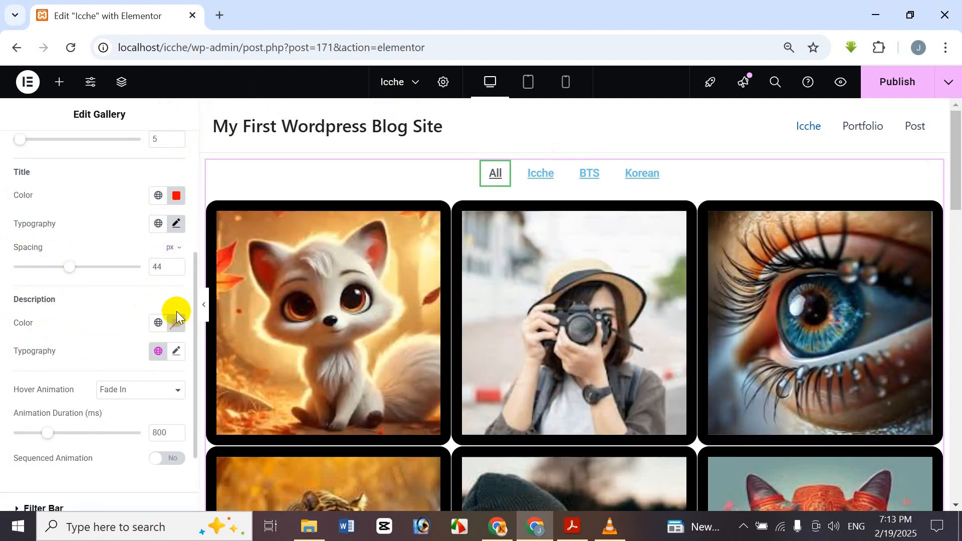
- Try yellow (#F0FF00), blue (#0200FF) and green (#22FF00) as the color of the gallery's description text
{"action": "left_click", "coordinate": [176, 323]}
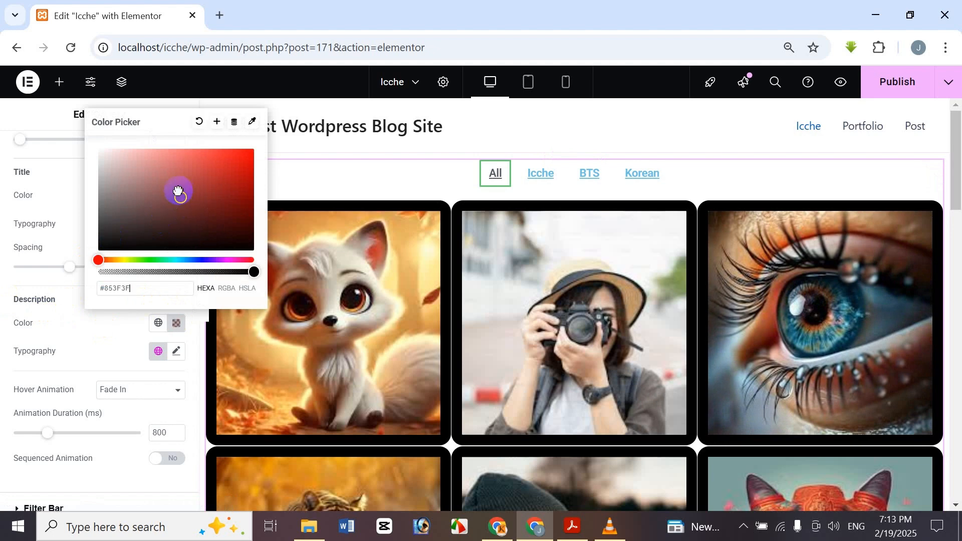
{"action": "left_click", "coordinate": [126, 259]}
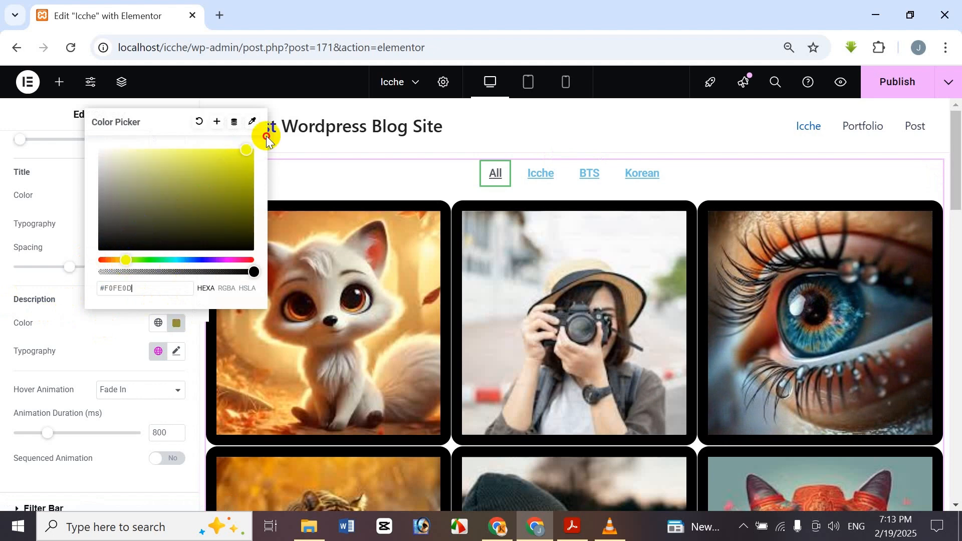
{"action": "left_click_drag", "start_coordinate": [266, 140], "coordinate": [831, 273]}
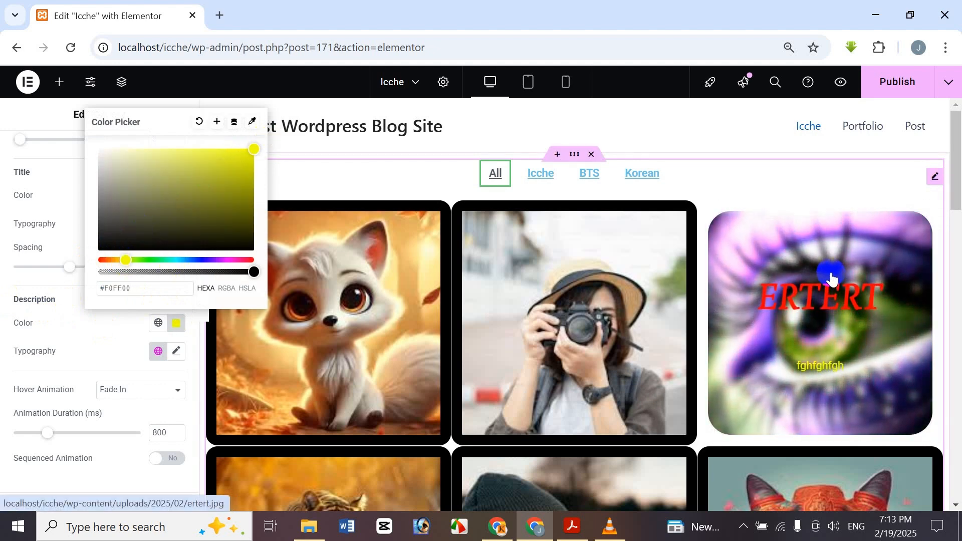
{"action": "left_click", "coordinate": [201, 259]}
{"action": "left_click", "coordinate": [226, 198]}
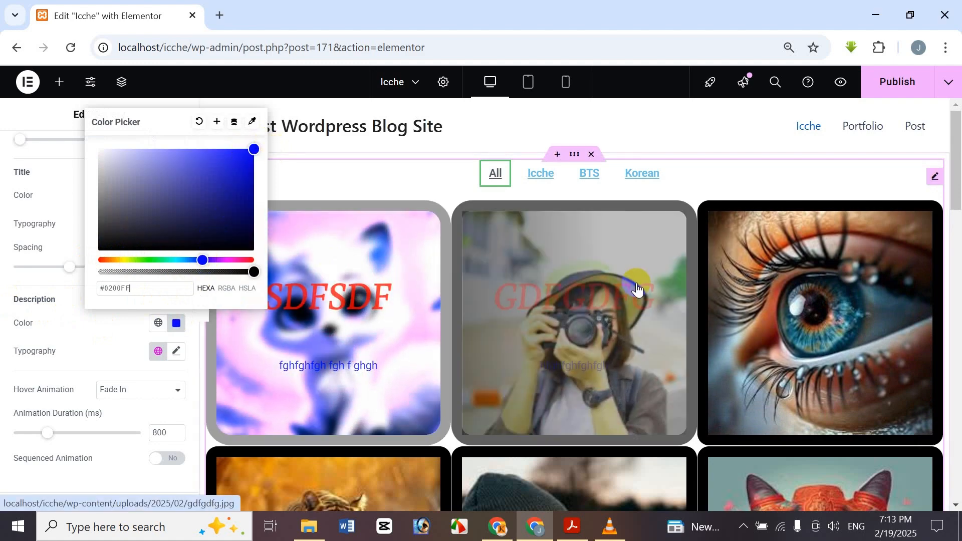
{"action": "left_click", "coordinate": [98, 248]}
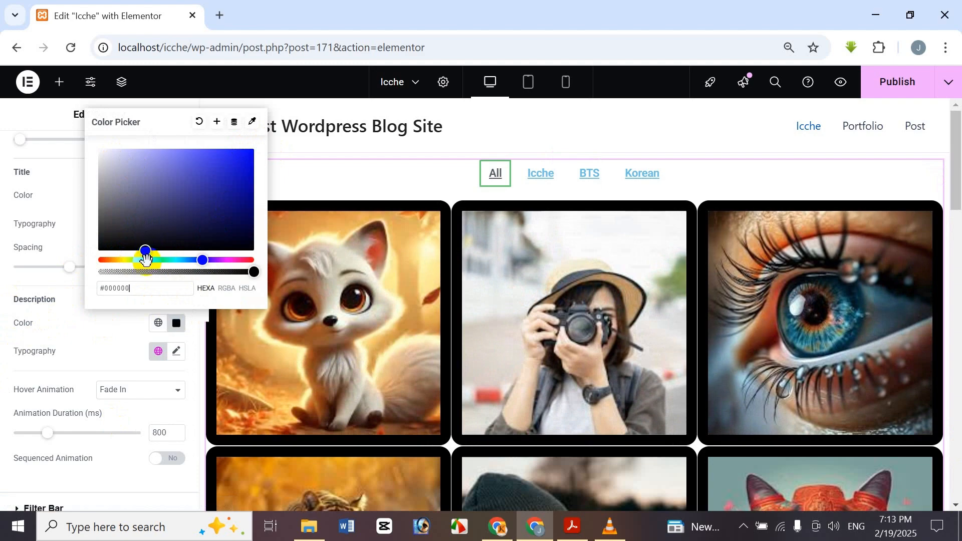
{"action": "left_click", "coordinate": [146, 259]}
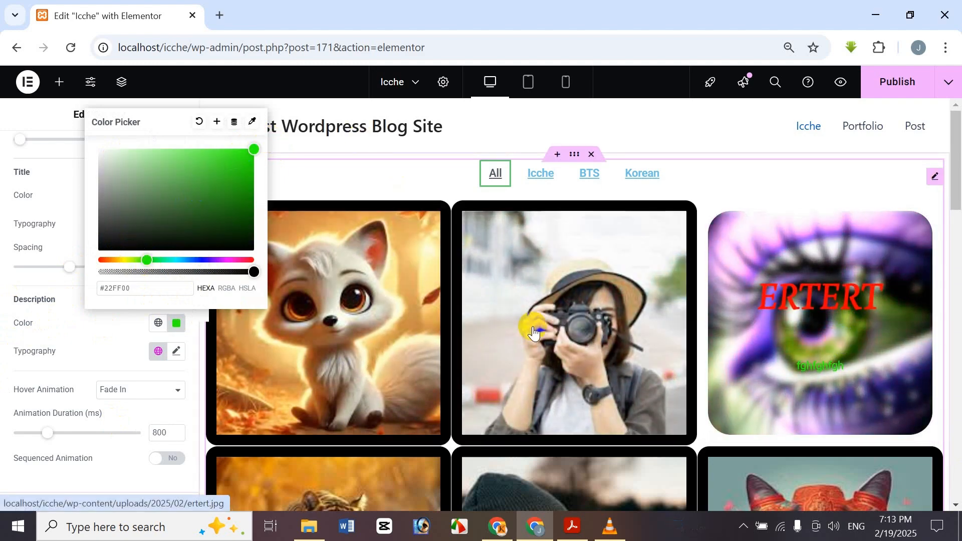
{"action": "left_click_drag", "start_coordinate": [163, 230], "coordinate": [157, 235]}
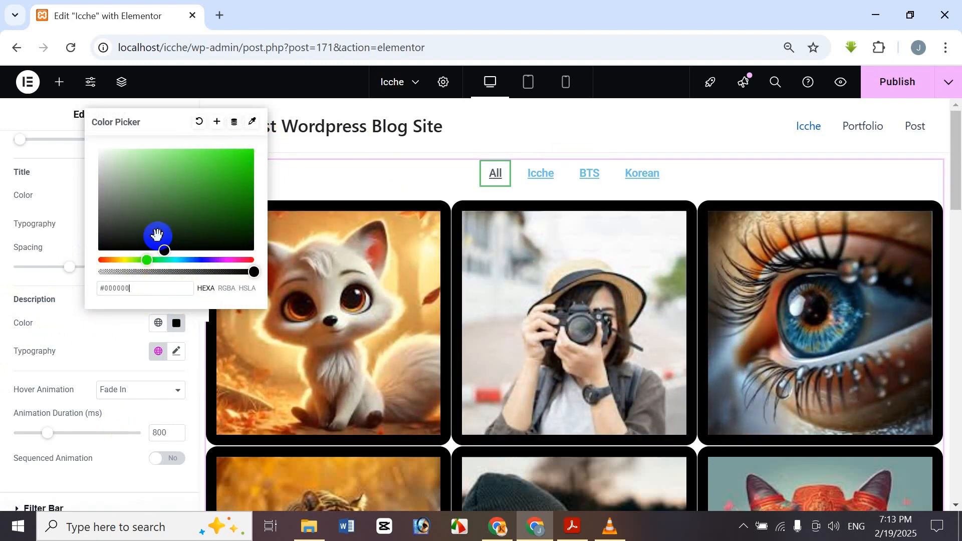
- Set the description text color to magenta (#FF00D7), preview it on the gallery images and close the color picker
{"action": "left_click", "coordinate": [231, 260]}
{"action": "left_click_drag", "start_coordinate": [242, 159], "coordinate": [255, 144]}
{"action": "mouse_move", "coordinate": [767, 308]}
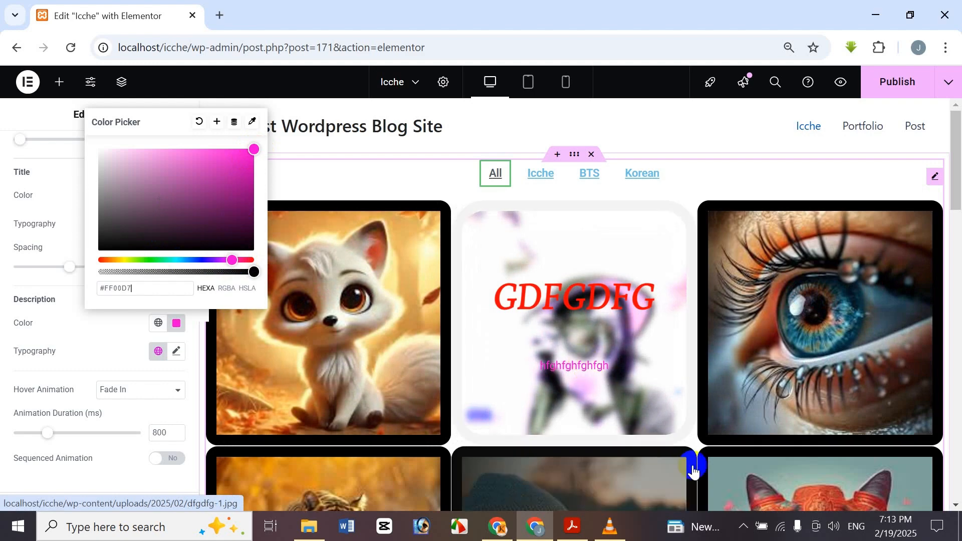
{"action": "scroll", "coordinate": [779, 462], "scroll_direction": "down", "scroll_amount": 3}
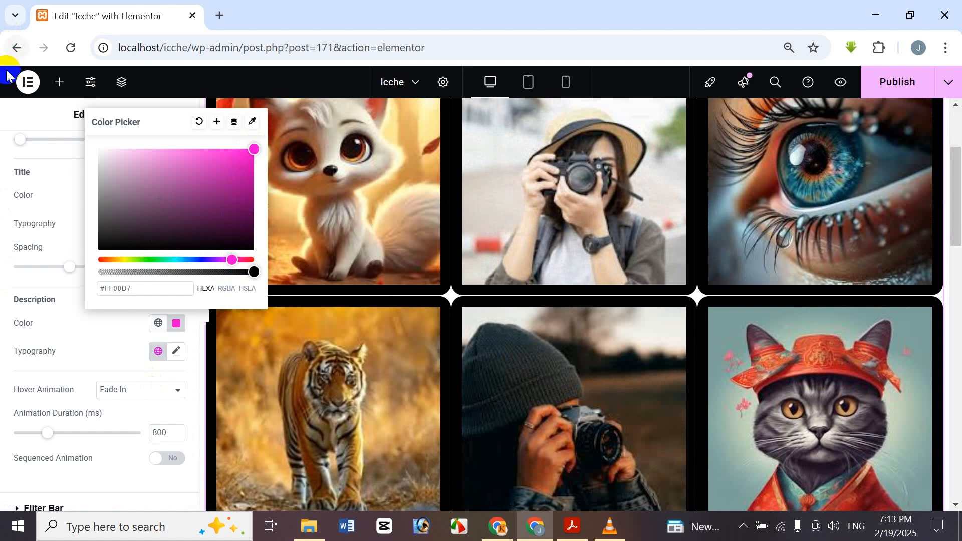
{"action": "left_click", "coordinate": [20, 120]}
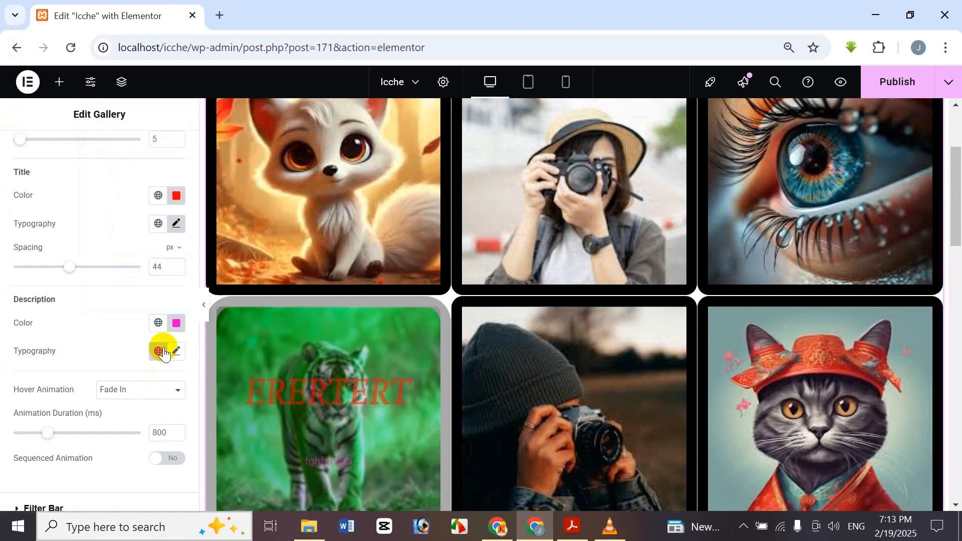
- Set the font family of the gallery description's typography to Rubik Burned
{"action": "left_click", "coordinate": [175, 351]}
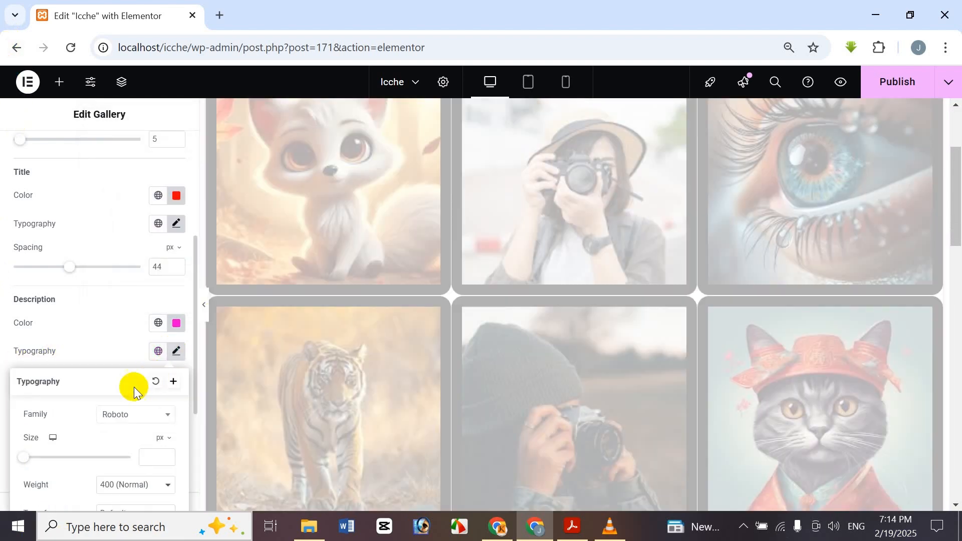
{"action": "left_click", "coordinate": [130, 415]}
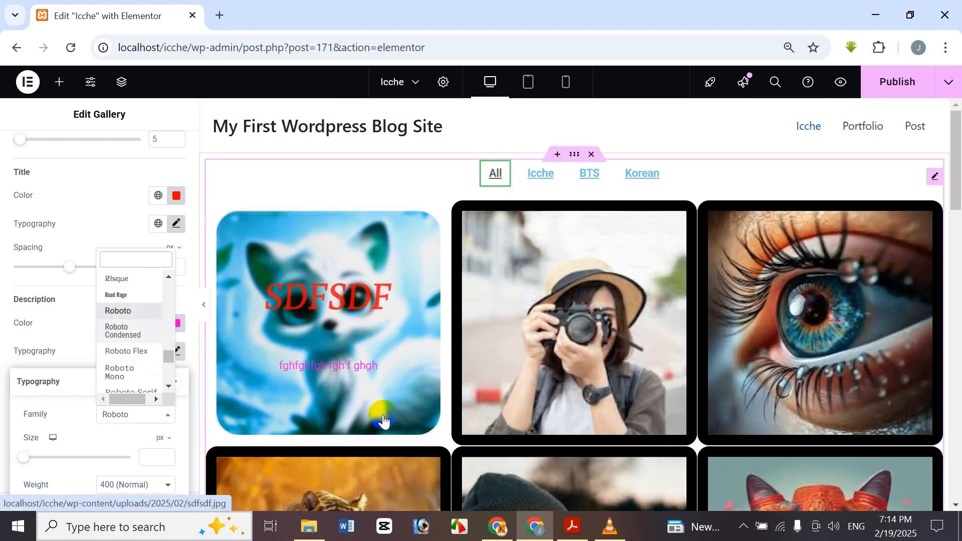
{"action": "scroll", "coordinate": [129, 344], "scroll_direction": "down", "scroll_amount": 5}
{"action": "left_click", "coordinate": [130, 345]}
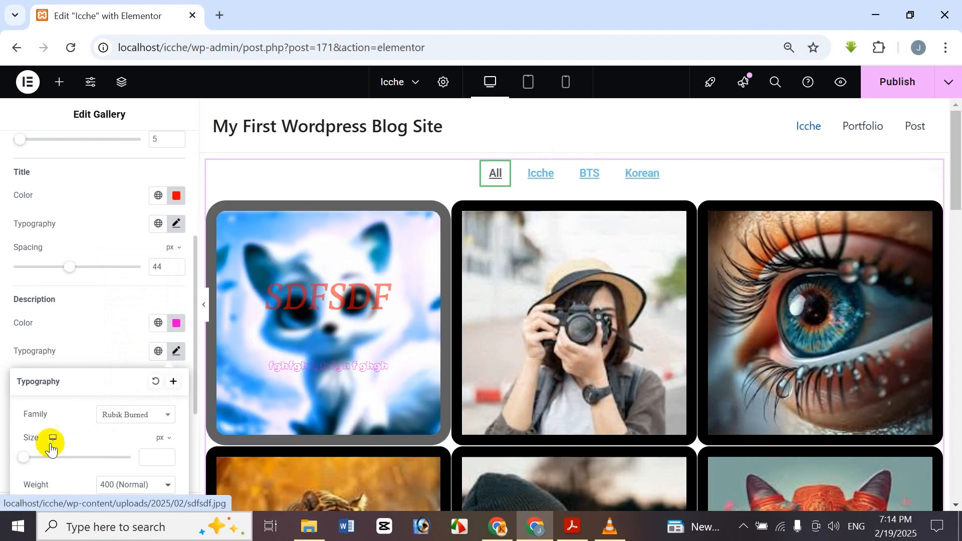
- Set the description's font size to 57 px and its weight to 800 (Extra Bold), and close the typography settings
{"action": "left_click_drag", "start_coordinate": [26, 458], "coordinate": [55, 465]}
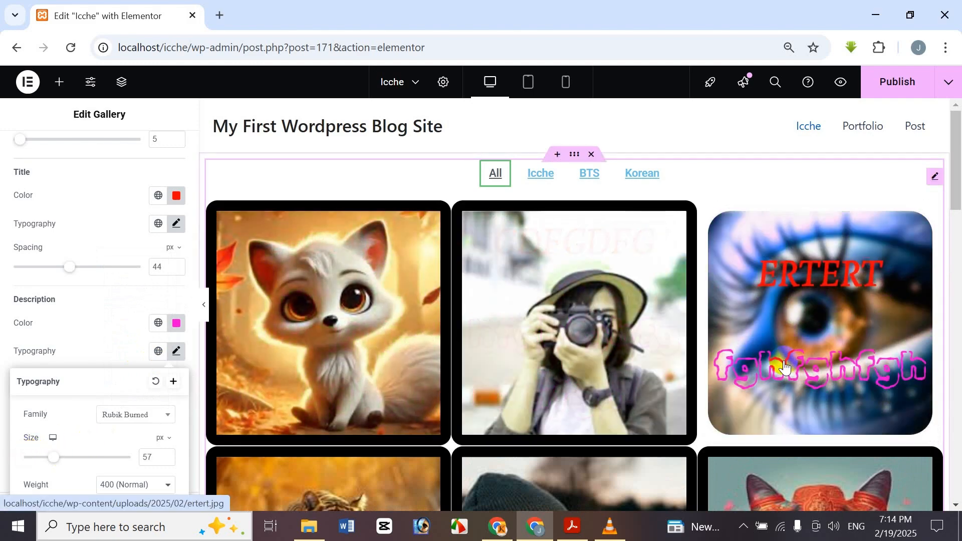
{"action": "scroll", "coordinate": [50, 446], "scroll_direction": "down", "scroll_amount": 3}
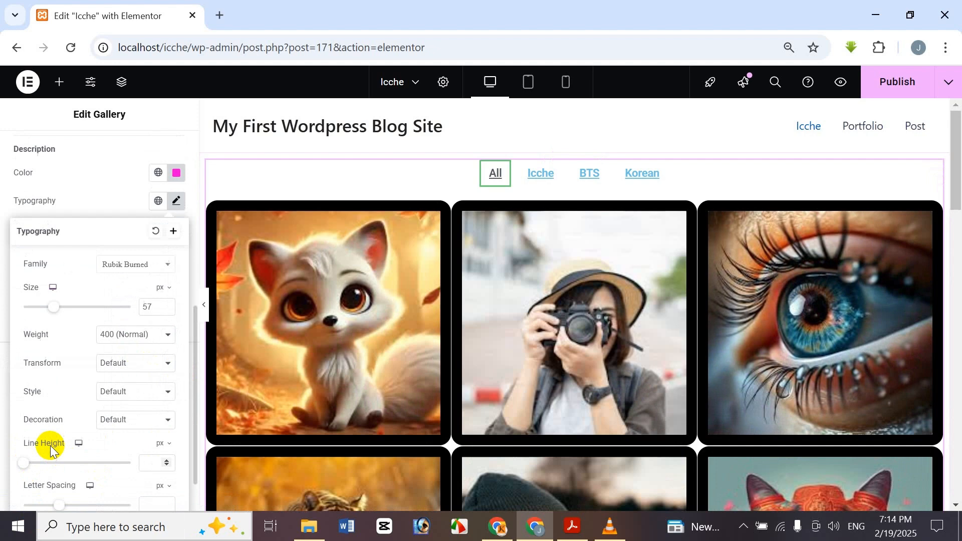
{"action": "left_click", "coordinate": [157, 330]}
{"action": "left_click", "coordinate": [148, 244]}
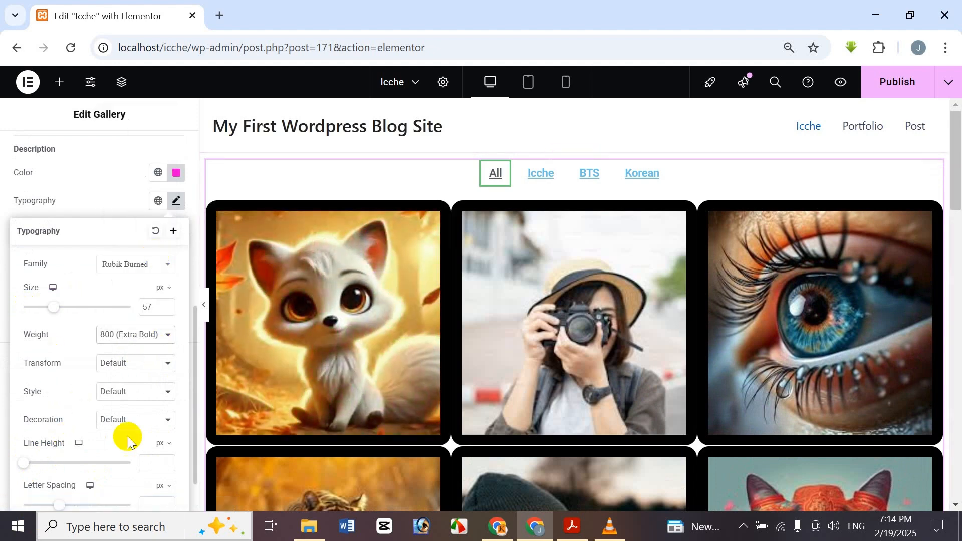
{"action": "left_click", "coordinate": [165, 125]}
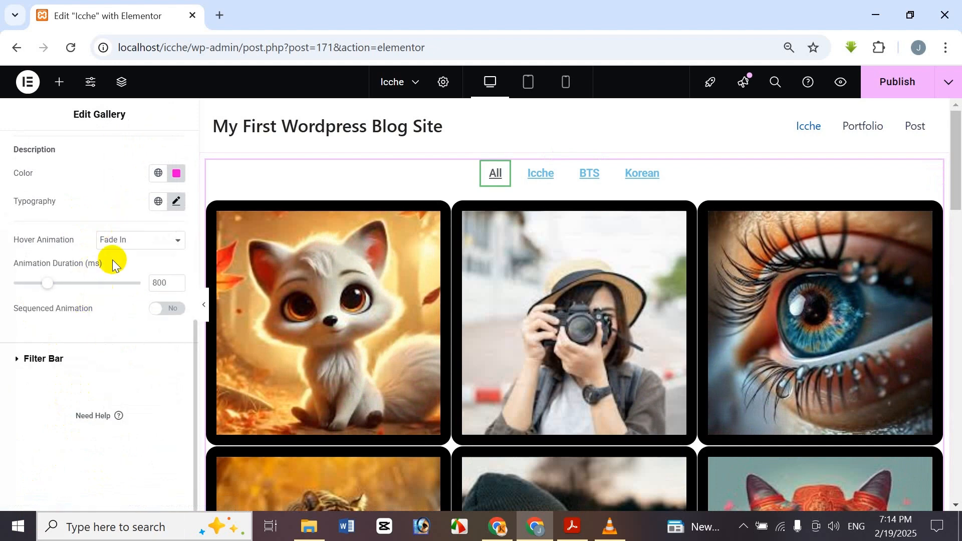
- Try the Sequenced Animation option for the gallery's hover content, previewing it on an image and switching it back off
{"action": "left_click", "coordinate": [158, 310]}
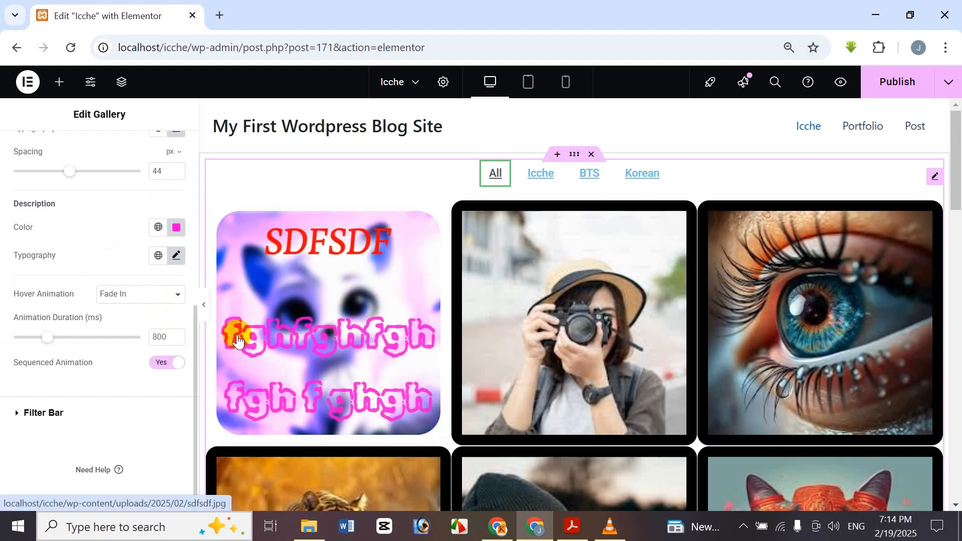
{"action": "left_click", "coordinate": [165, 370]}
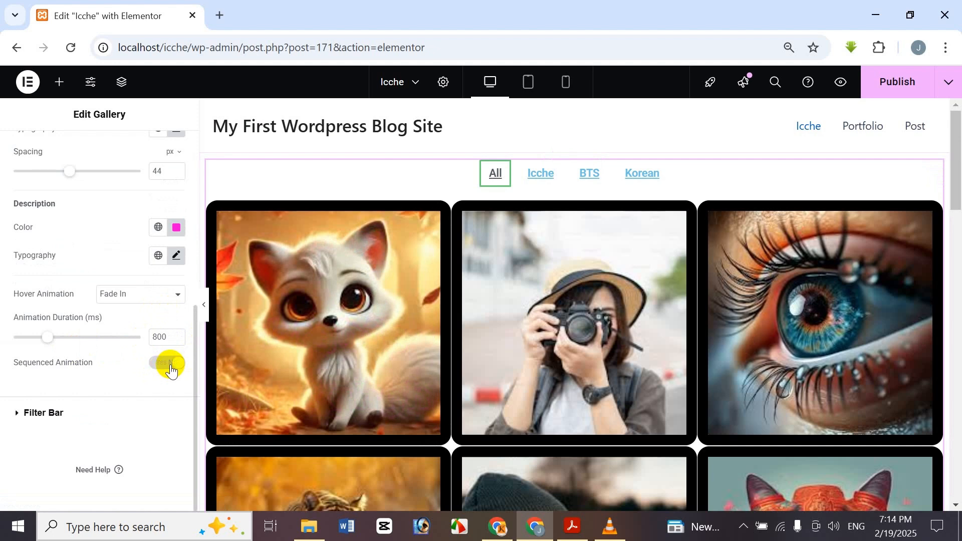
{"action": "left_click", "coordinate": [170, 370]}
{"action": "left_click", "coordinate": [44, 413]}
{"action": "scroll", "coordinate": [30, 300], "scroll_direction": "down", "scroll_amount": 3}
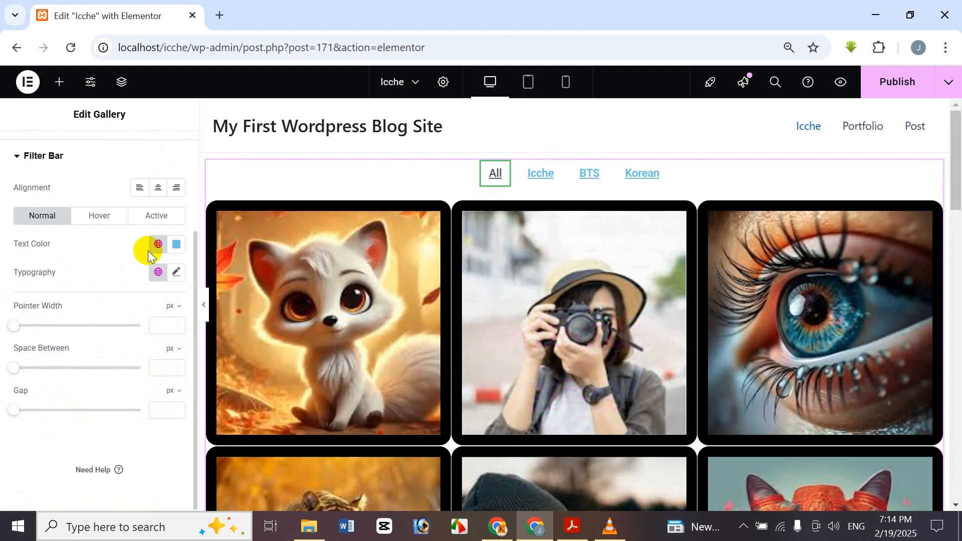
{"action": "scroll", "coordinate": [31, 213], "scroll_direction": "up", "scroll_amount": 2}
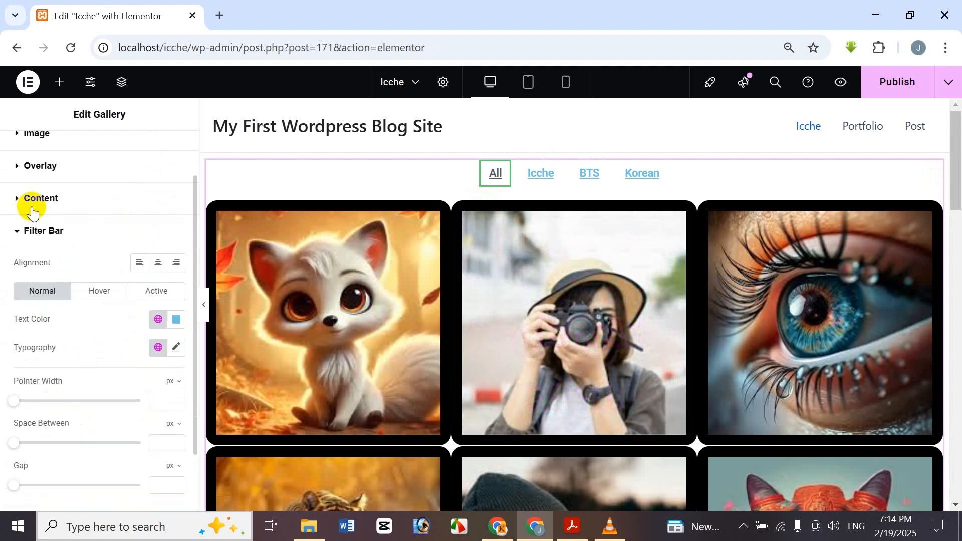
{"action": "left_click", "coordinate": [39, 206]}
{"action": "scroll", "coordinate": [38, 301], "scroll_direction": "down", "scroll_amount": 6}
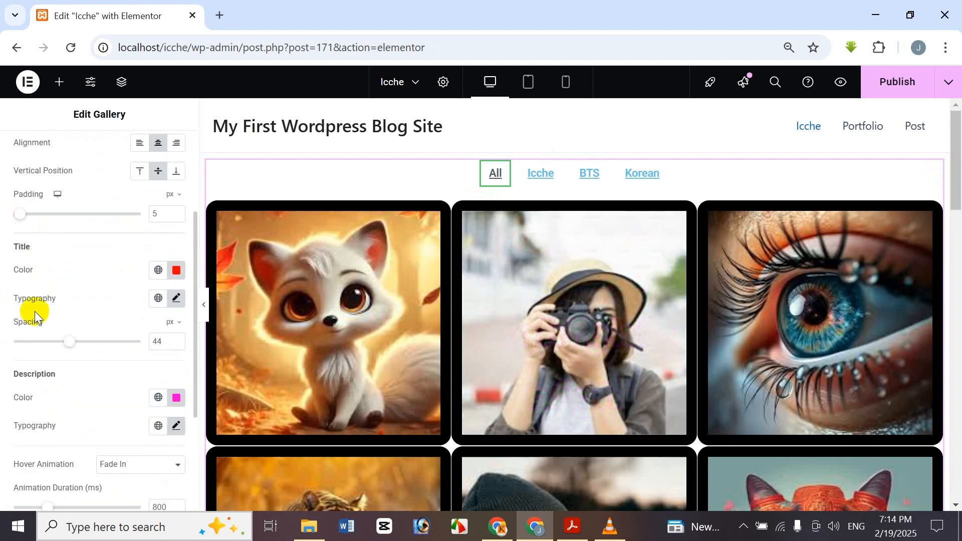
- In the Filter Bar style settings, try the center, left and right alignments and settle on Center
{"action": "left_click", "coordinate": [50, 414]}
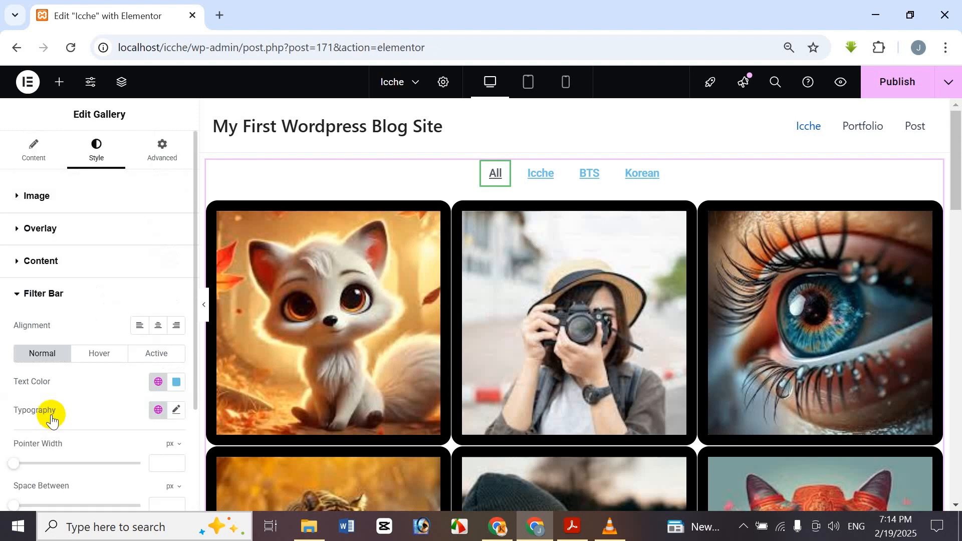
{"action": "scroll", "coordinate": [52, 382], "scroll_direction": "down", "scroll_amount": 2}
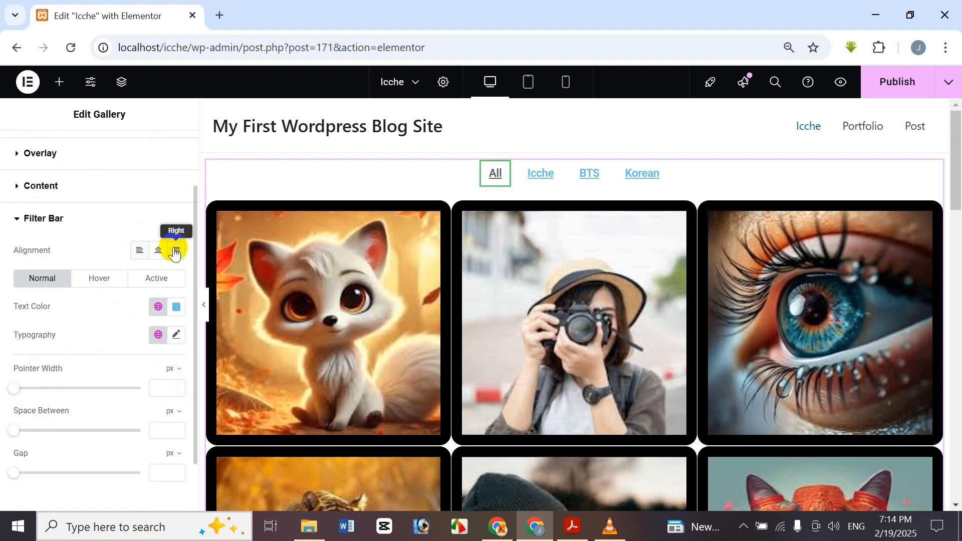
{"action": "left_click", "coordinate": [160, 252]}
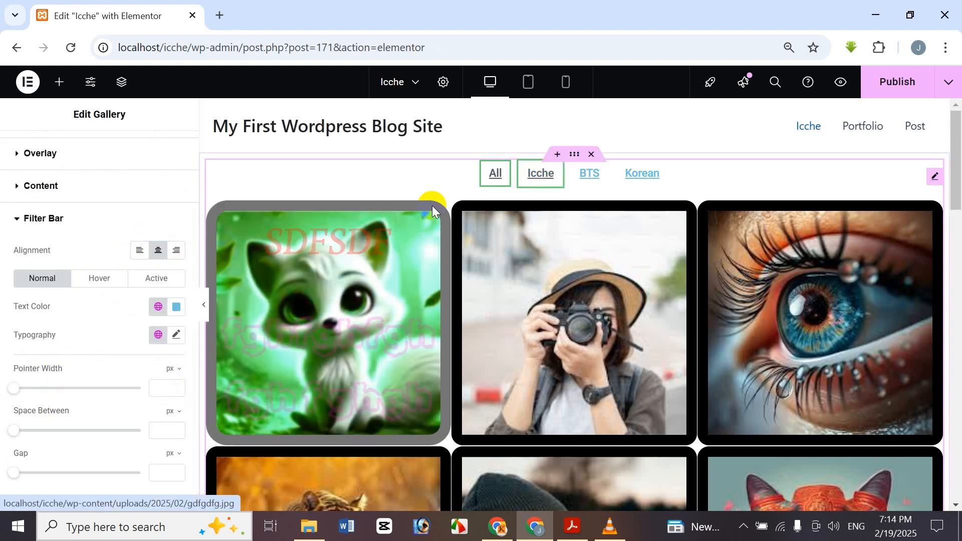
{"action": "left_click", "coordinate": [135, 256]}
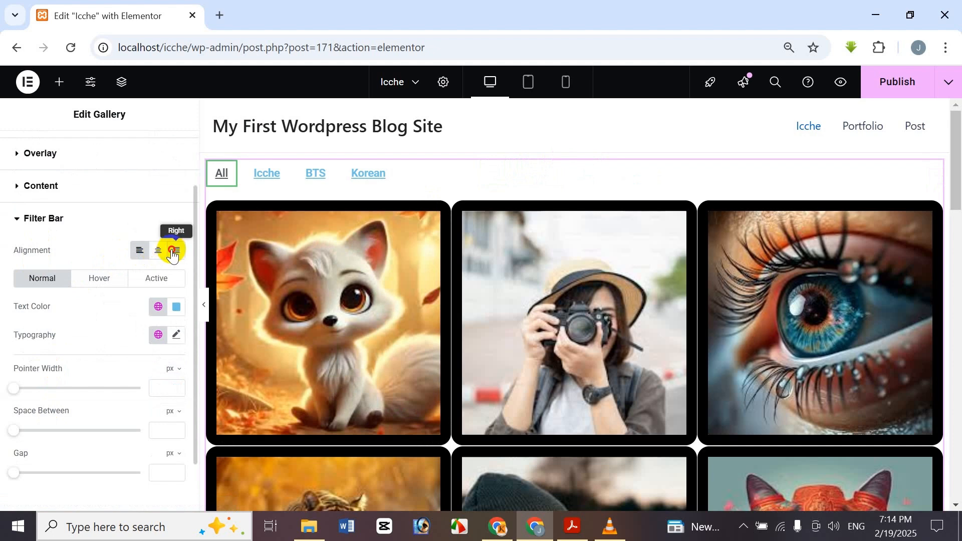
{"action": "left_click", "coordinate": [174, 252]}
{"action": "left_click", "coordinate": [158, 251]}
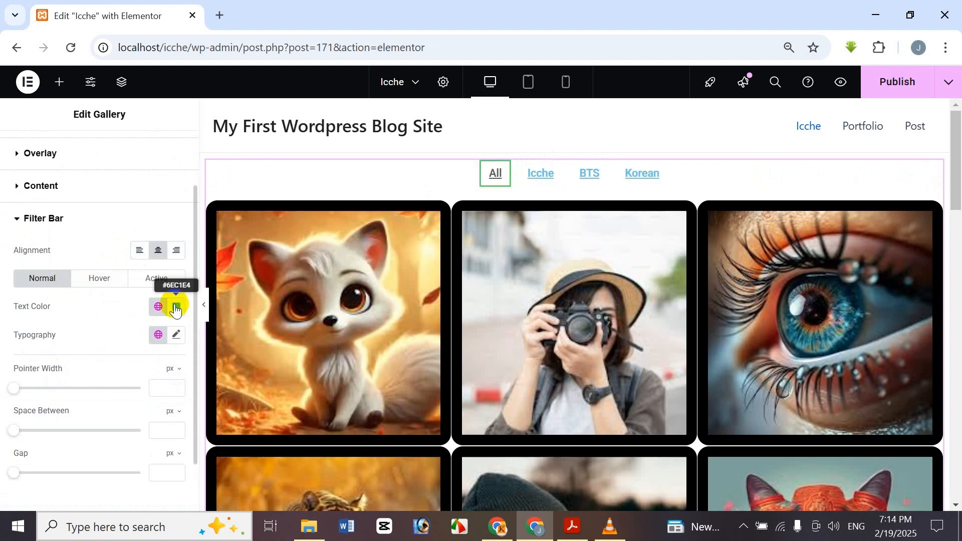
- Set the filter bar's normal text color to black (#000000) and close the color picker
{"action": "left_click", "coordinate": [175, 309]}
{"action": "left_click_drag", "start_coordinate": [198, 163], "coordinate": [220, 194]}
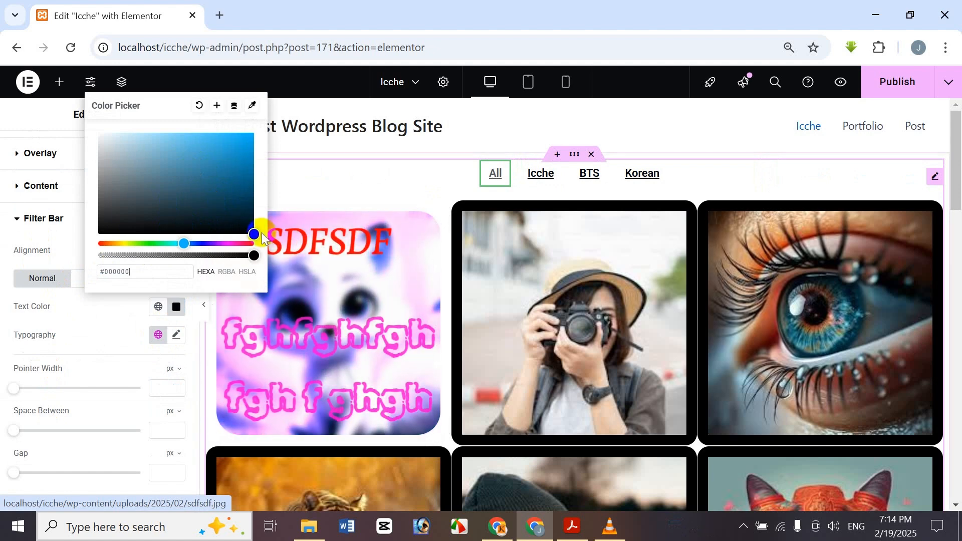
{"action": "left_click", "coordinate": [168, 174]}
{"action": "left_click_drag", "start_coordinate": [207, 203], "coordinate": [253, 234]}
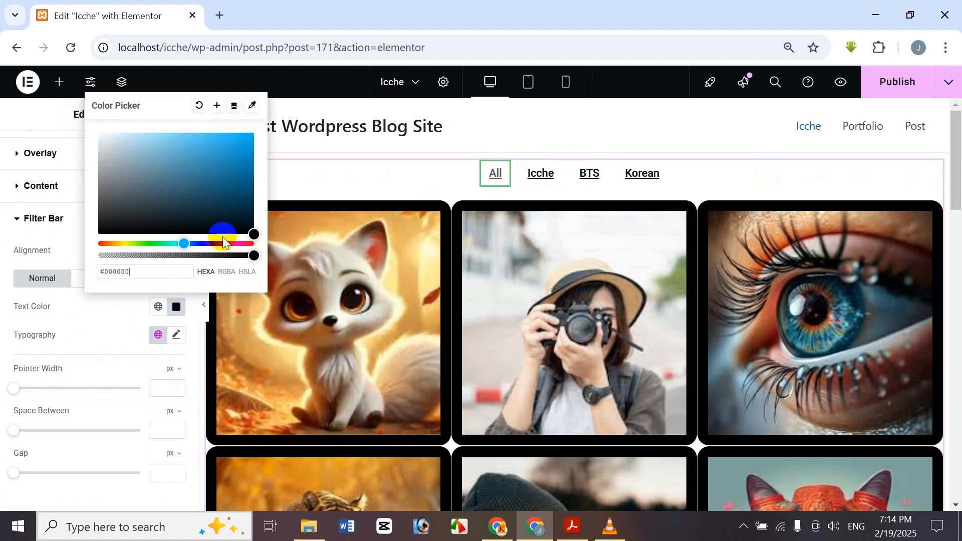
{"action": "left_click", "coordinate": [29, 118]}
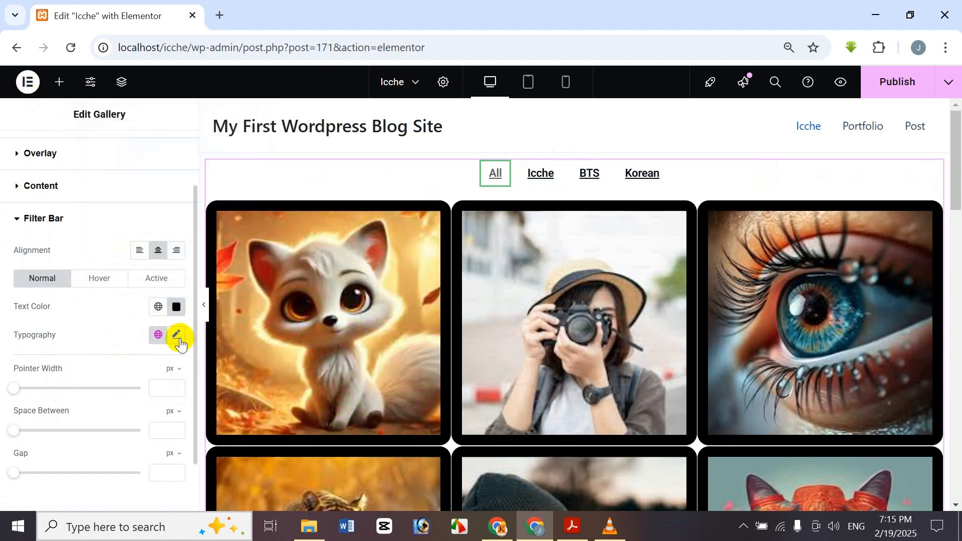
- Set the filter bar's typography to the Saira Condensed font family with a font size of 42 px
{"action": "left_click", "coordinate": [178, 335]}
{"action": "left_click", "coordinate": [110, 398]}
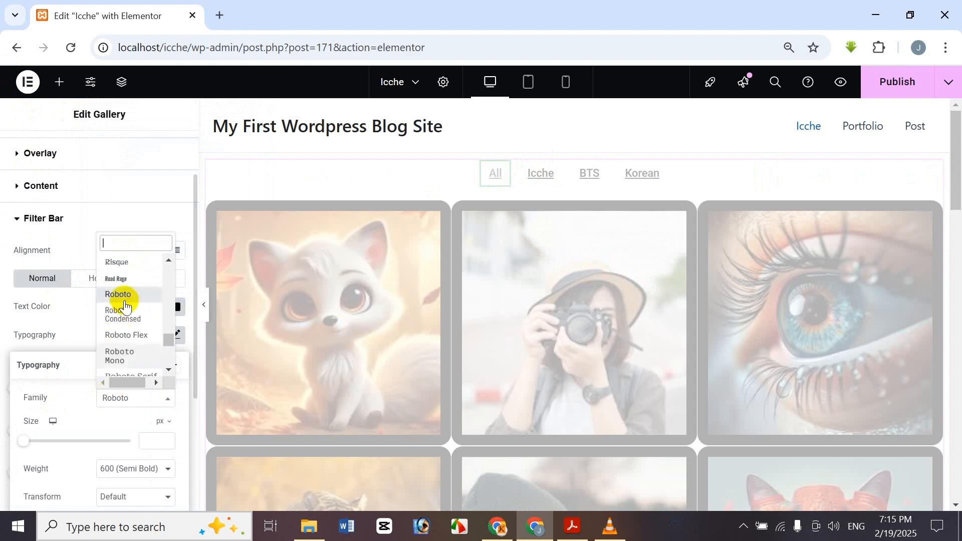
{"action": "scroll", "coordinate": [132, 320], "scroll_direction": "down", "scroll_amount": 5}
{"action": "left_click", "coordinate": [123, 329]}
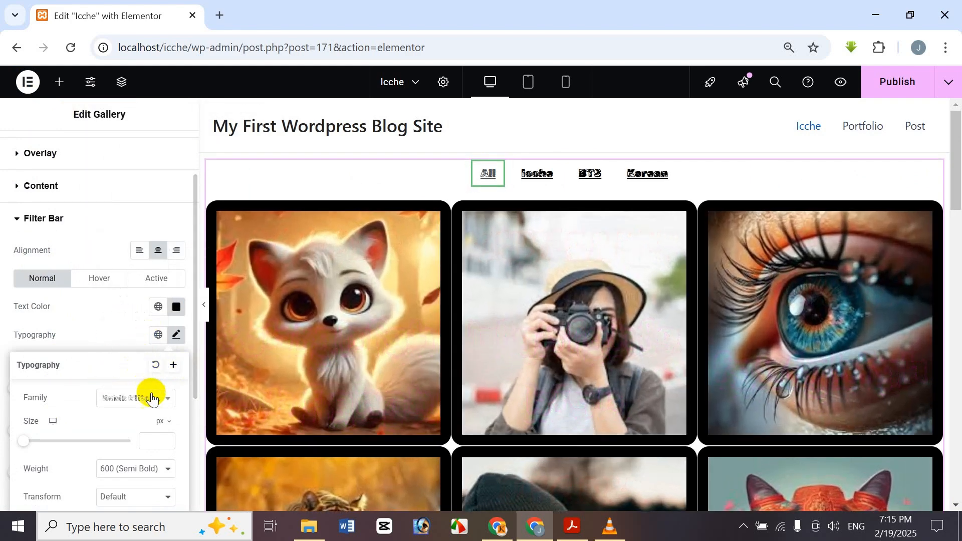
{"action": "left_click", "coordinate": [134, 397]}
{"action": "scroll", "coordinate": [129, 338], "scroll_direction": "down", "scroll_amount": 5}
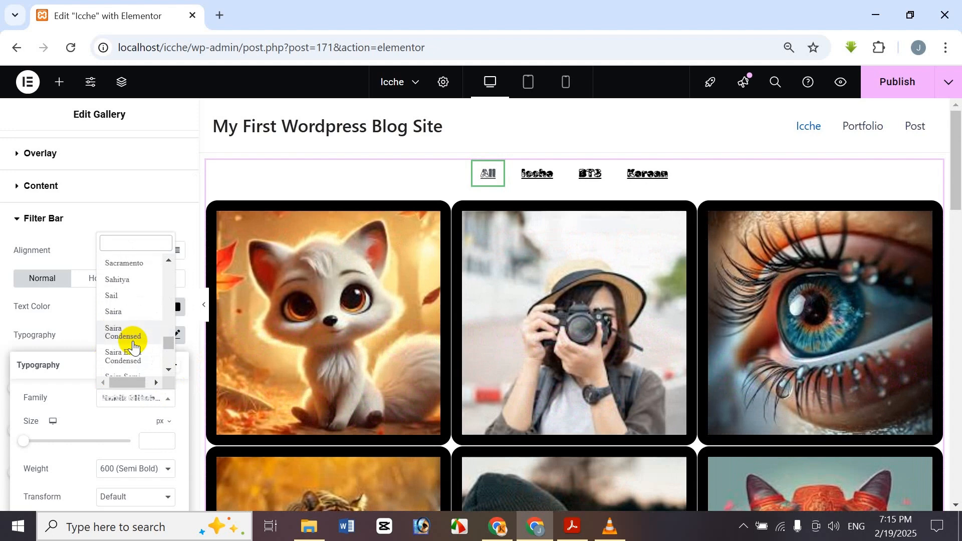
{"action": "left_click", "coordinate": [131, 341]}
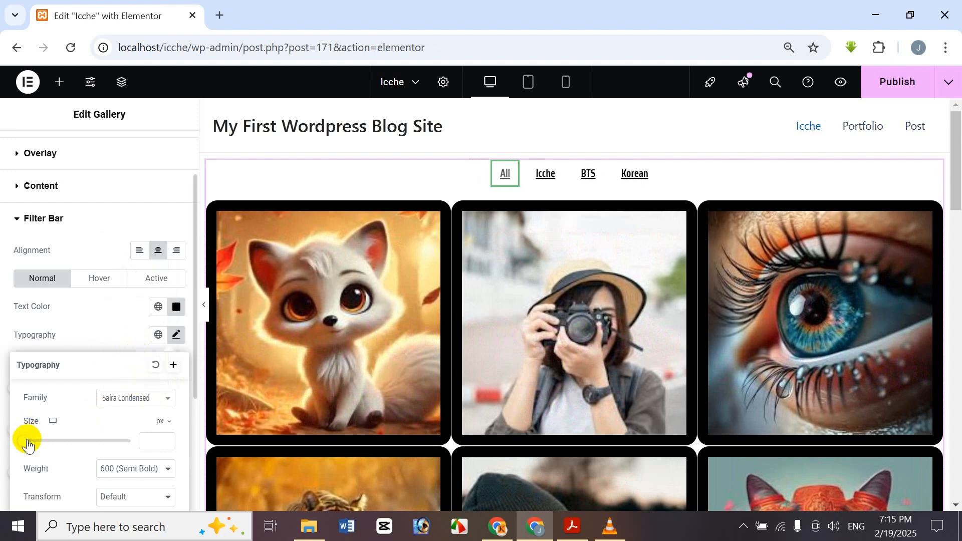
{"action": "left_click_drag", "start_coordinate": [28, 444], "coordinate": [48, 423]}
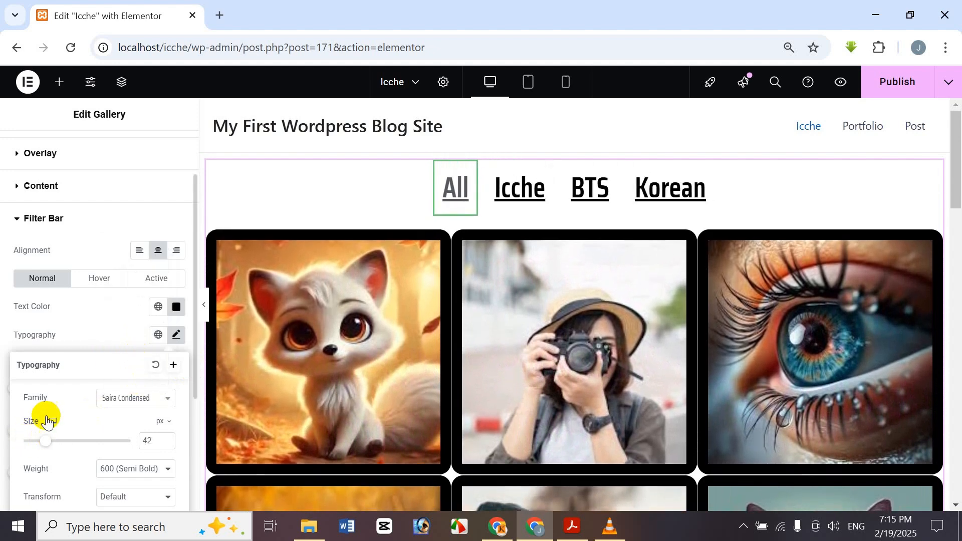
- Close the typography settings and set the filter bar's Pointer Width to 11 px and Space Between to 11 px
{"action": "scroll", "coordinate": [60, 426], "scroll_direction": "down", "scroll_amount": 3}
{"action": "scroll", "coordinate": [67, 427], "scroll_direction": "up", "scroll_amount": 5}
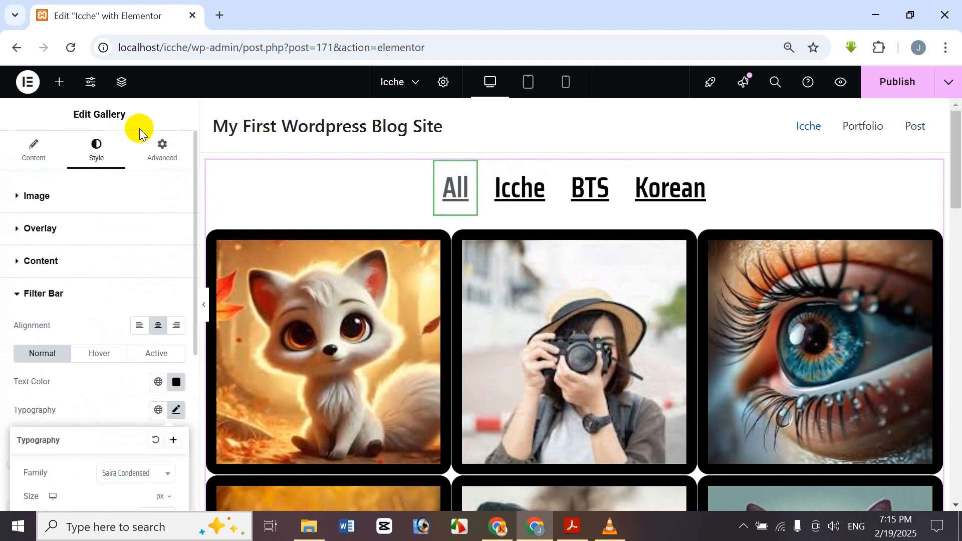
{"action": "left_click", "coordinate": [156, 120]}
{"action": "scroll", "coordinate": [146, 423], "scroll_direction": "down", "scroll_amount": 2}
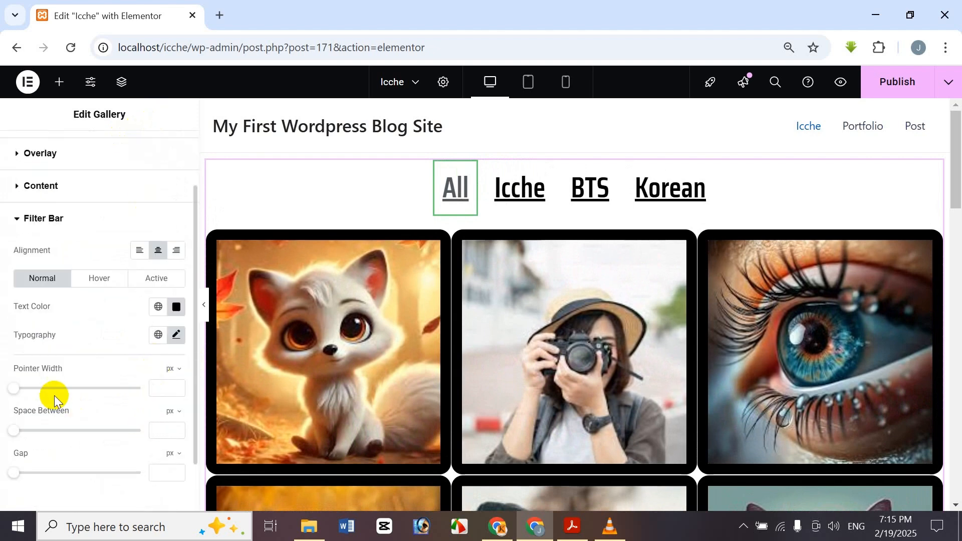
{"action": "left_click_drag", "start_coordinate": [37, 389], "coordinate": [102, 391]}
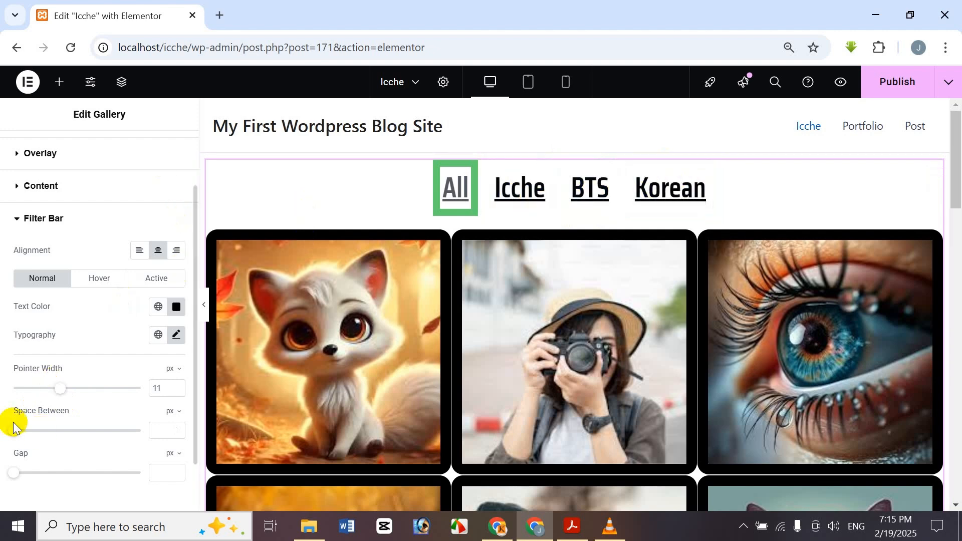
{"action": "left_click_drag", "start_coordinate": [39, 432], "coordinate": [2, 415]}
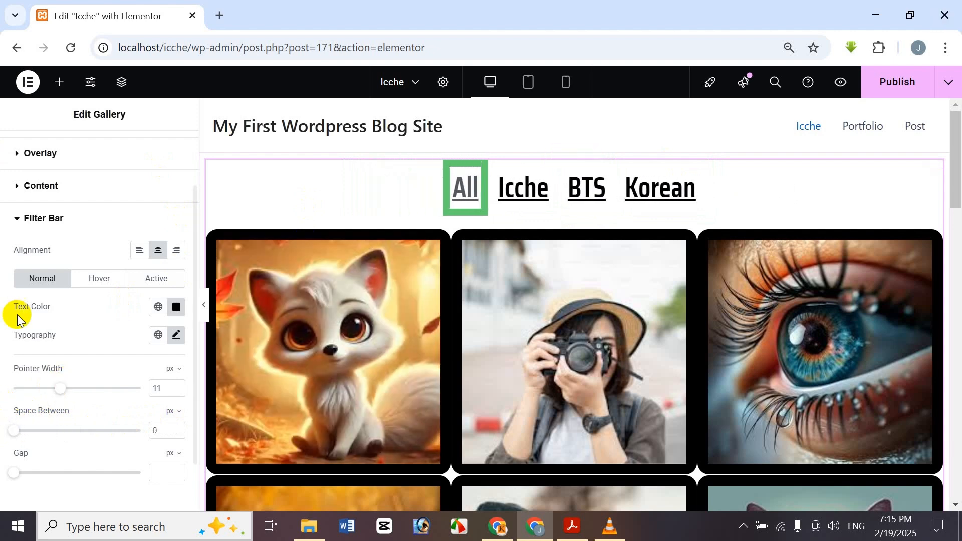
{"action": "left_click", "coordinate": [29, 432]}
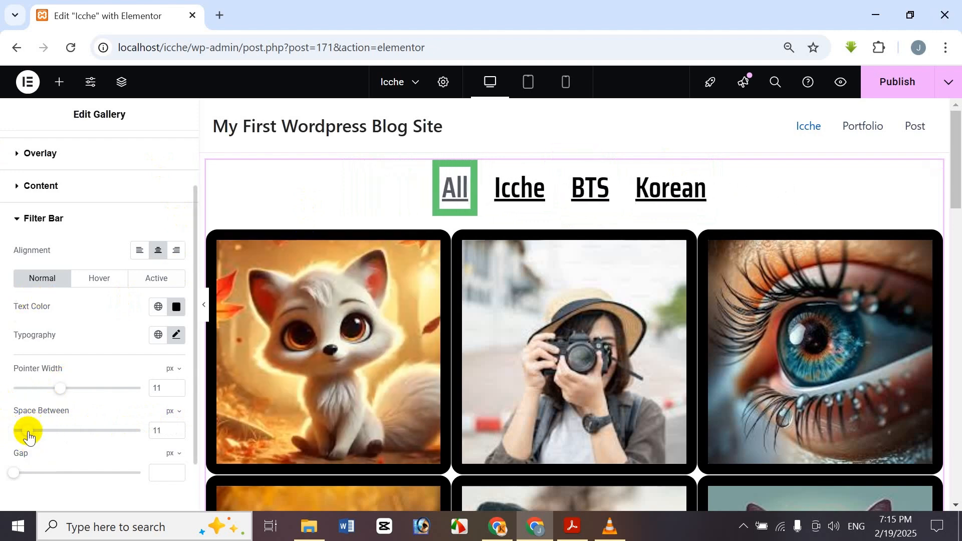
- Try a filter bar Gap of 21 px and clear the value again
{"action": "left_click_drag", "start_coordinate": [18, 472], "coordinate": [45, 354]}
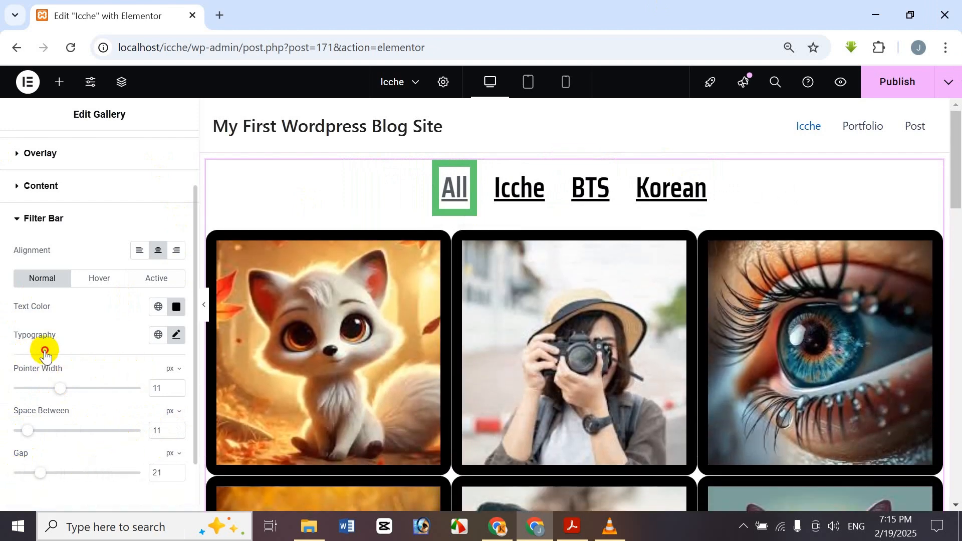
{"action": "key", "text": "BackSpace"}
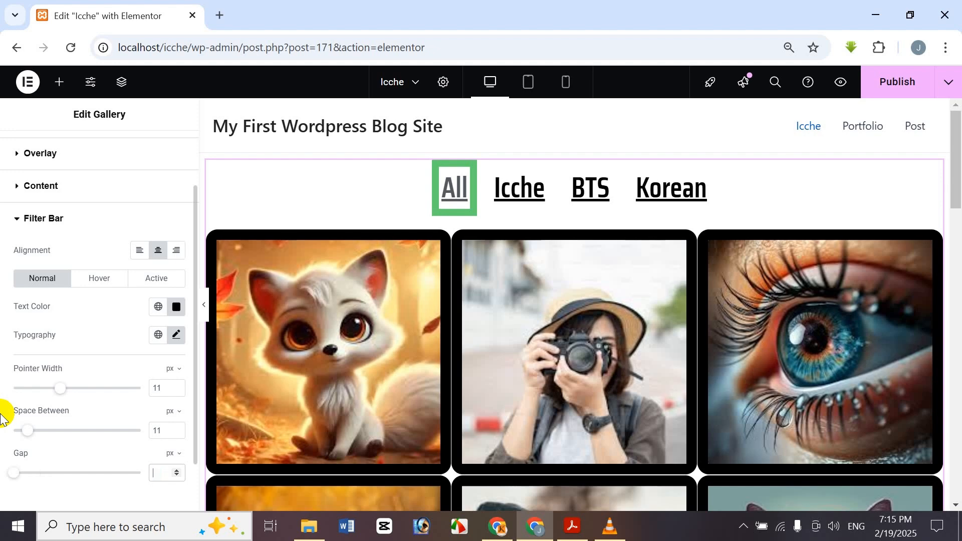
{"action": "scroll", "coordinate": [46, 422], "scroll_direction": "down", "scroll_amount": 2}
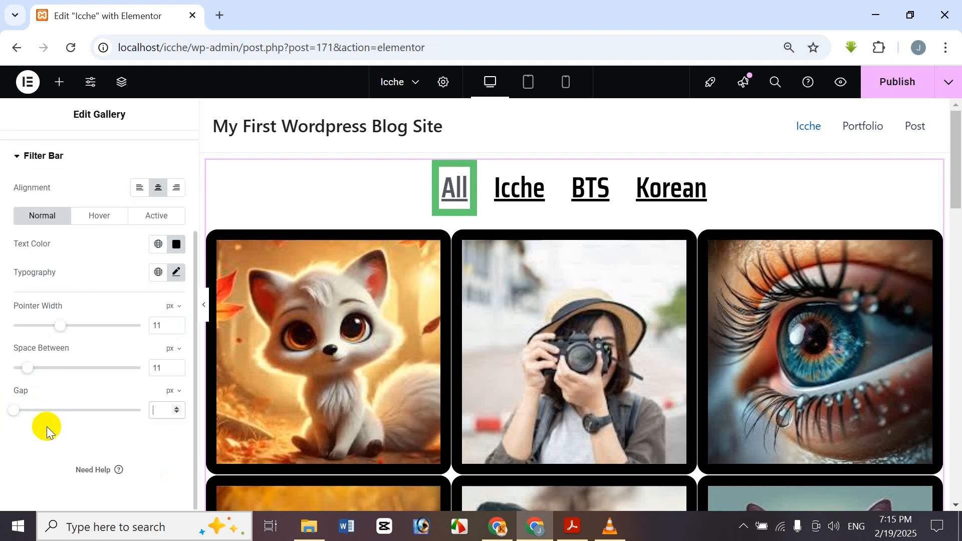
- Set the filter bar's hover text color to blue (#0800FF), checking it on a filter item
{"action": "scroll", "coordinate": [47, 430], "scroll_direction": "up", "scroll_amount": 4}
{"action": "left_click", "coordinate": [87, 359]}
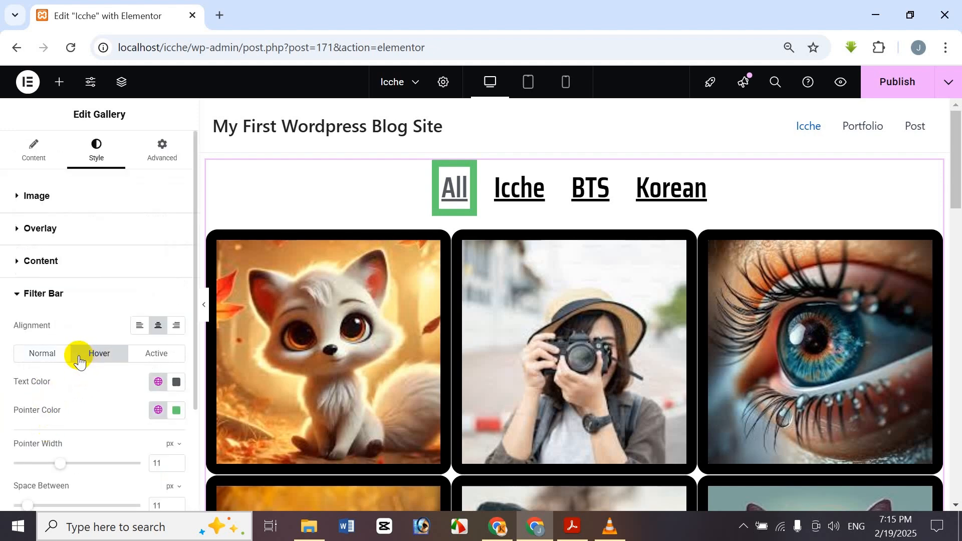
{"action": "left_click", "coordinate": [177, 383]}
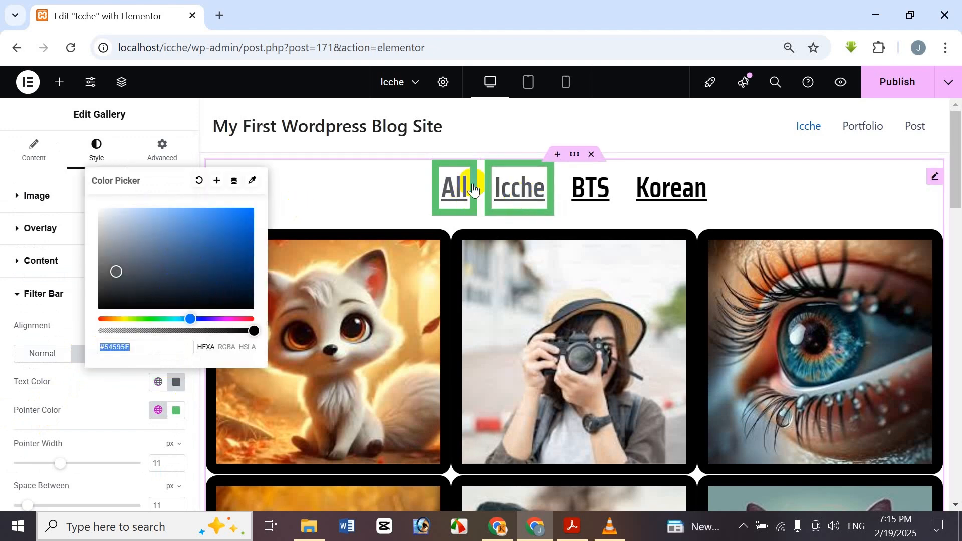
{"action": "left_click_drag", "start_coordinate": [223, 230], "coordinate": [230, 221]}
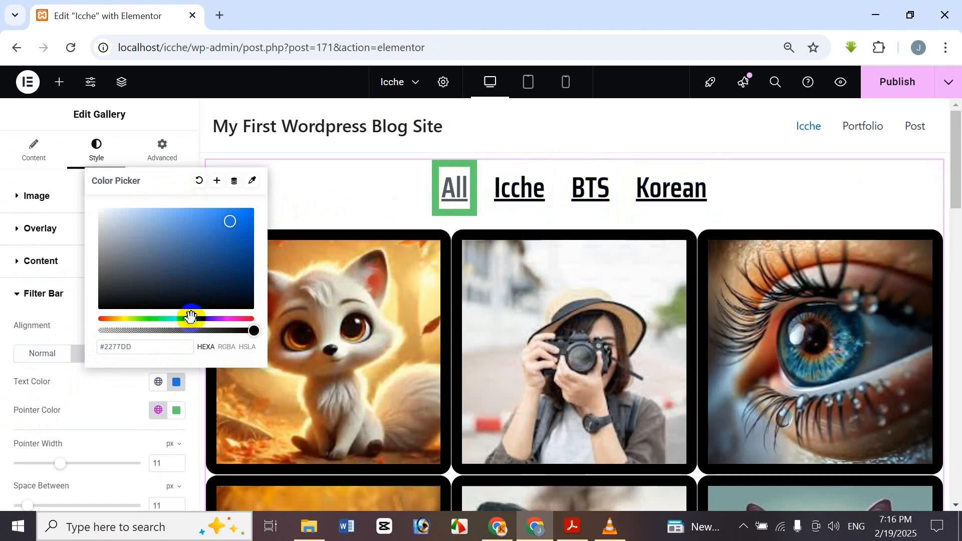
{"action": "left_click_drag", "start_coordinate": [190, 317], "coordinate": [203, 318]}
{"action": "left_click_drag", "start_coordinate": [231, 223], "coordinate": [161, 112]}
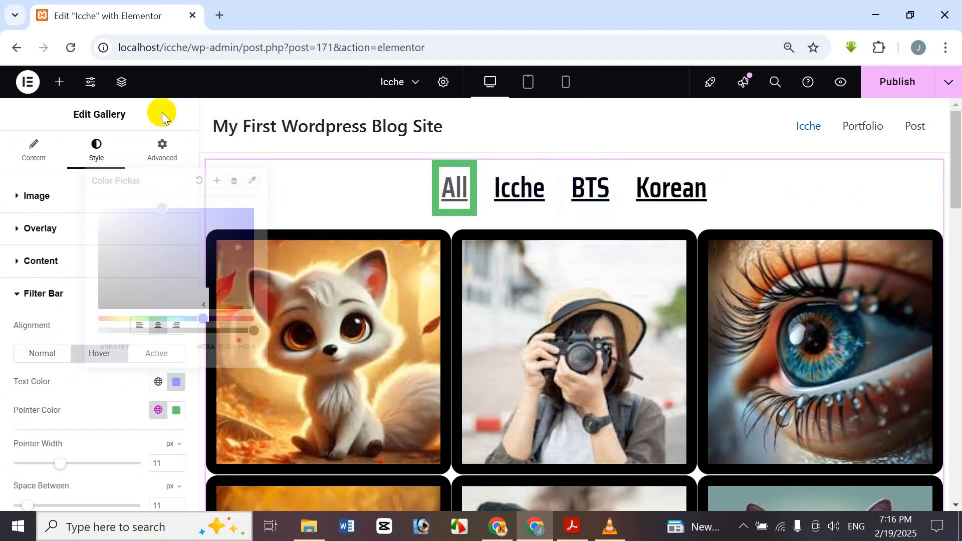
{"action": "left_click", "coordinate": [177, 382]}
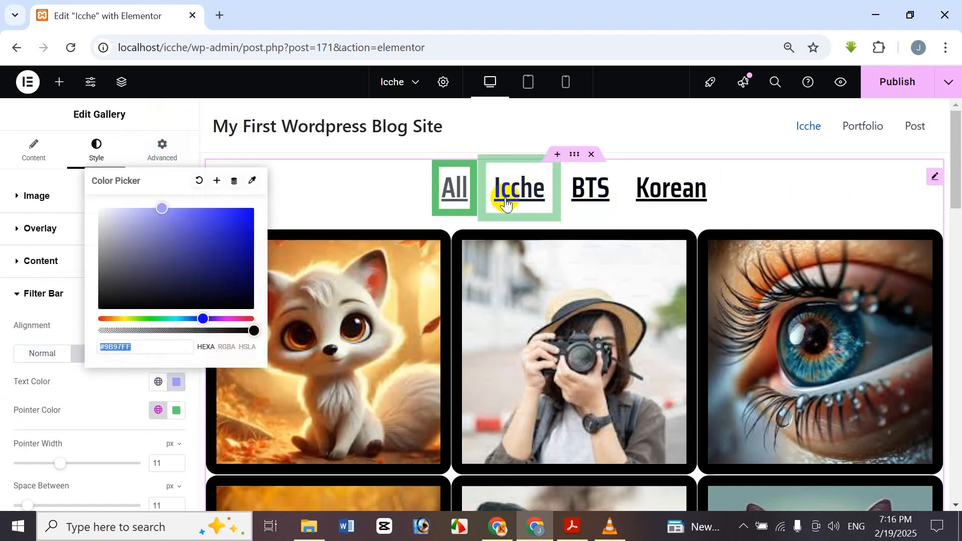
{"action": "left_click_drag", "start_coordinate": [195, 260], "coordinate": [249, 192]}
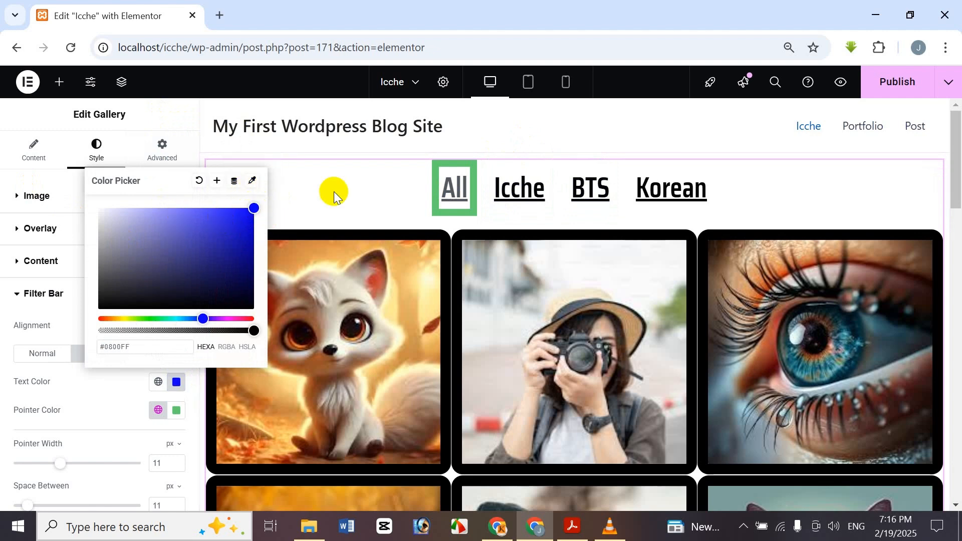
{"action": "left_click", "coordinate": [172, 111]}
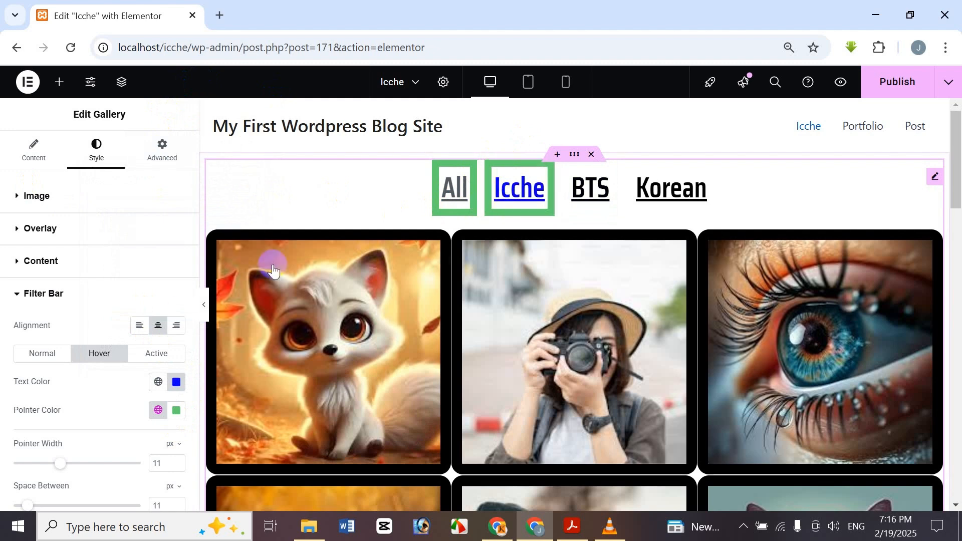
- Set the filter bar's hover pointer color to black (#000000) and close the color picker
{"action": "left_click", "coordinate": [175, 411]}
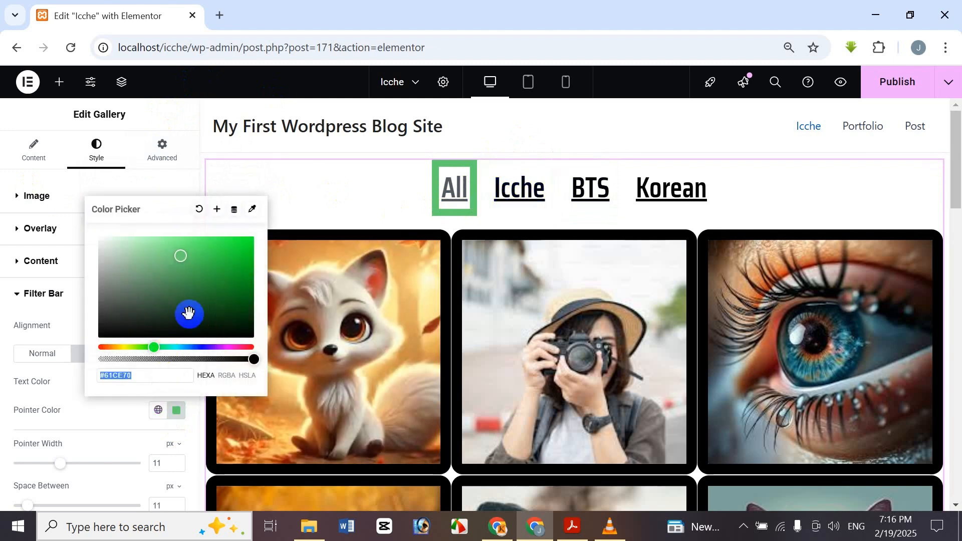
{"action": "left_click_drag", "start_coordinate": [166, 328], "coordinate": [224, 329]}
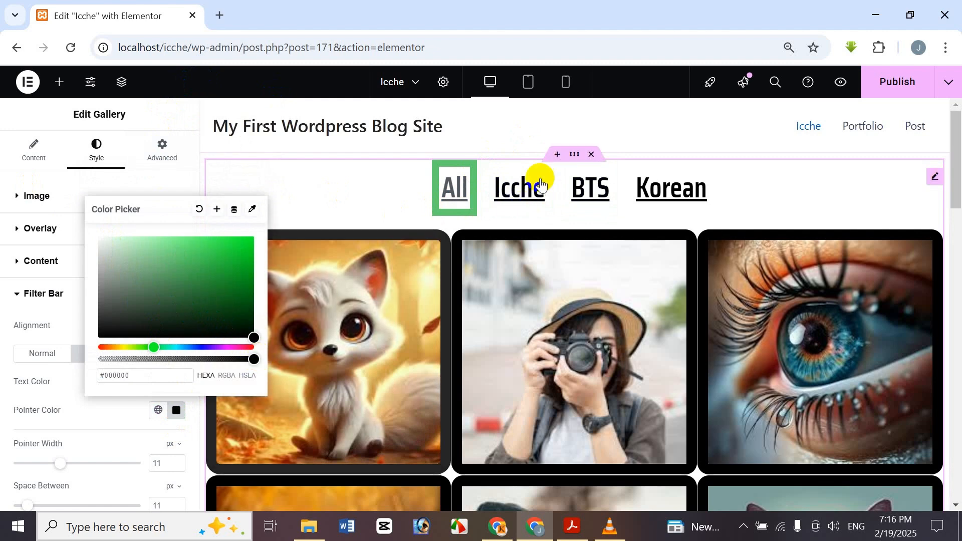
{"action": "left_click", "coordinate": [183, 125]}
- Preview the hover state on the filter items and set the Pointer Width to 14 px and the Gap to 27 px
{"action": "left_click", "coordinate": [23, 350]}
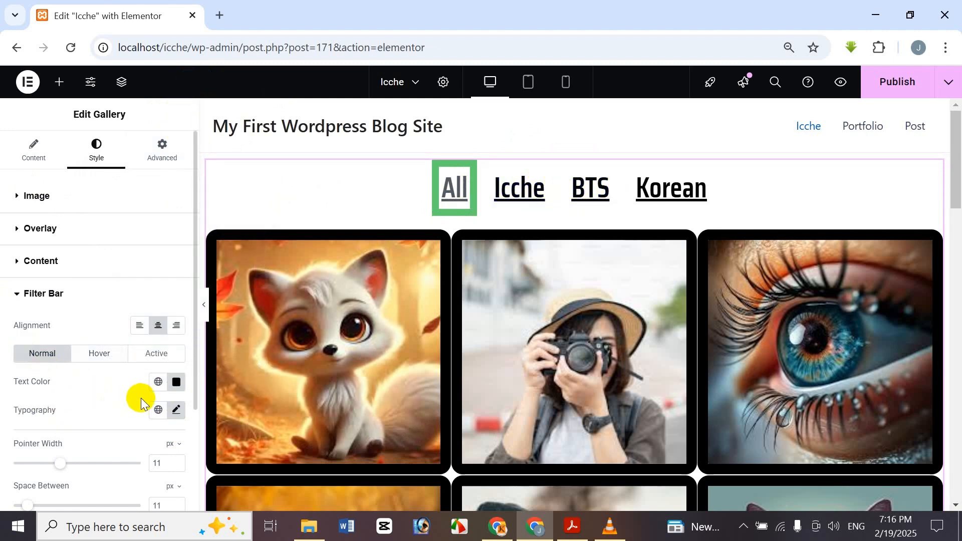
{"action": "left_click", "coordinate": [97, 354]}
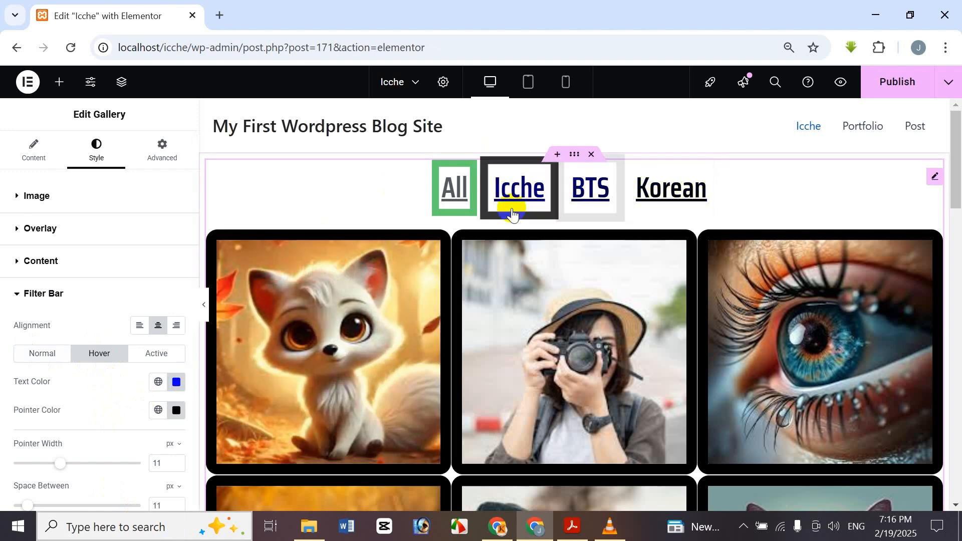
{"action": "scroll", "coordinate": [100, 381], "scroll_direction": "down", "scroll_amount": 2}
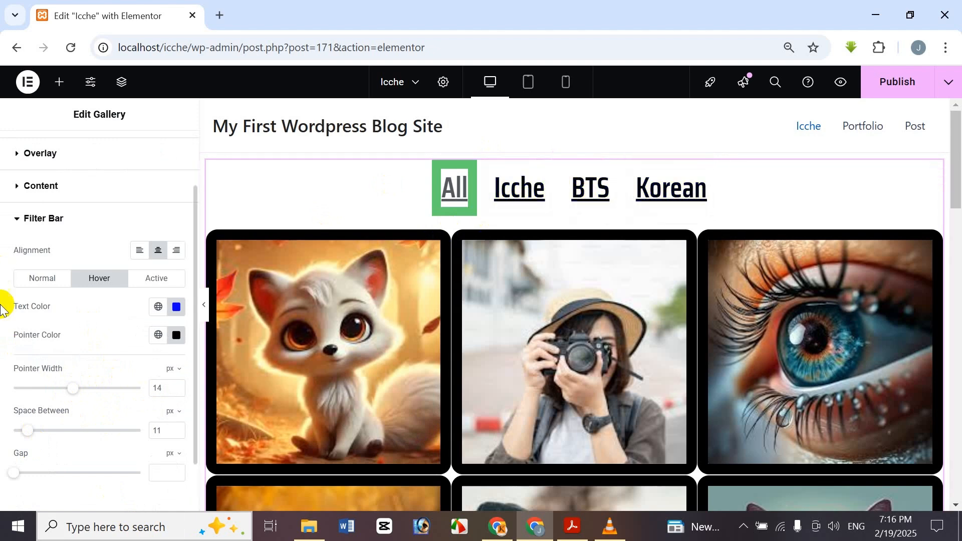
{"action": "left_click_drag", "start_coordinate": [15, 472], "coordinate": [48, 478]}
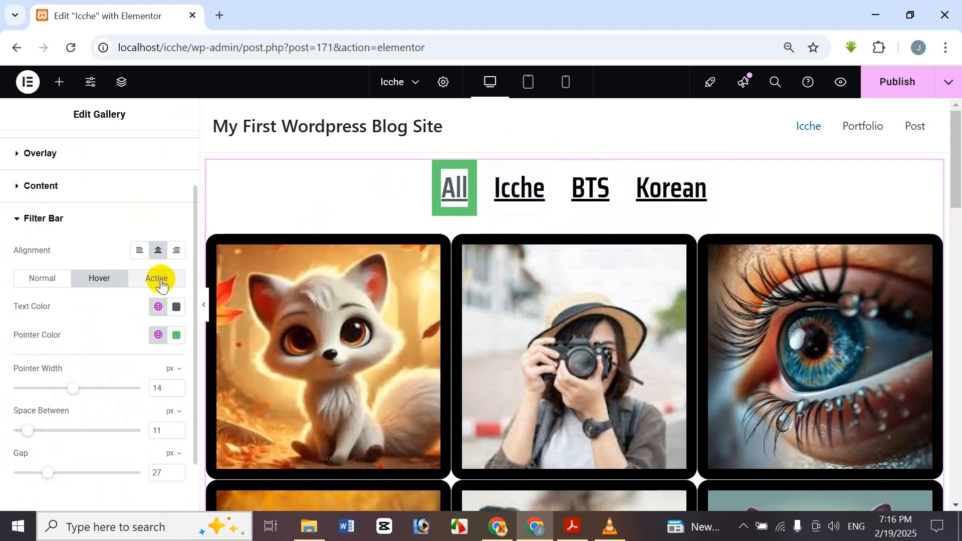
- Set the text color of the active filter item to red (#FF0000) and close the color picker
{"action": "left_click", "coordinate": [160, 283]}
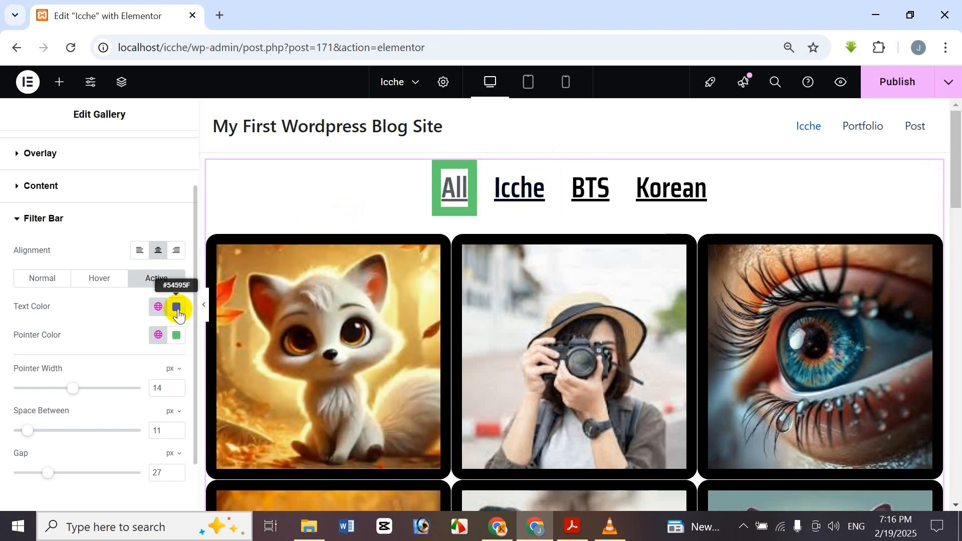
{"action": "left_click", "coordinate": [177, 307]}
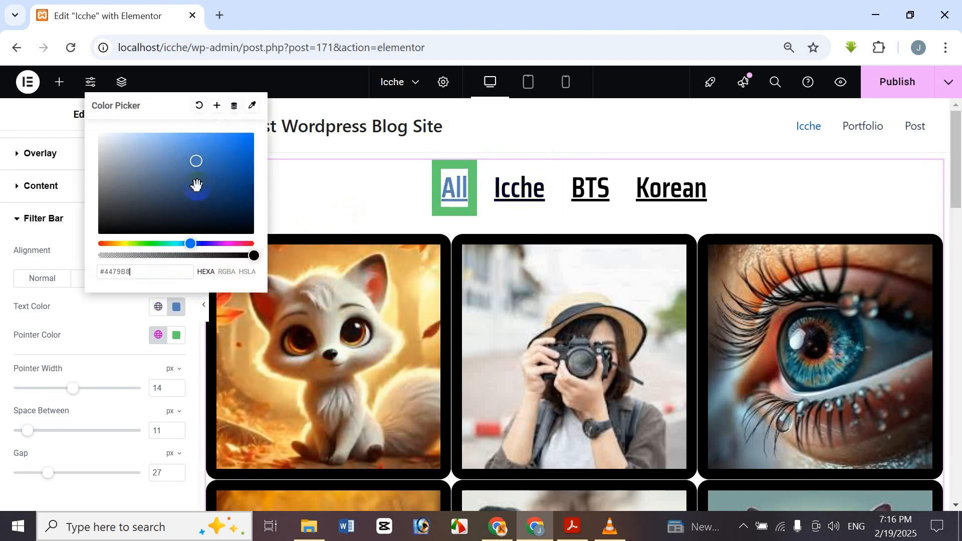
{"action": "left_click_drag", "start_coordinate": [127, 243], "coordinate": [86, 243]}
{"action": "left_click_drag", "start_coordinate": [180, 173], "coordinate": [45, 117]}
{"action": "left_click_drag", "start_coordinate": [216, 130], "coordinate": [260, 122]}
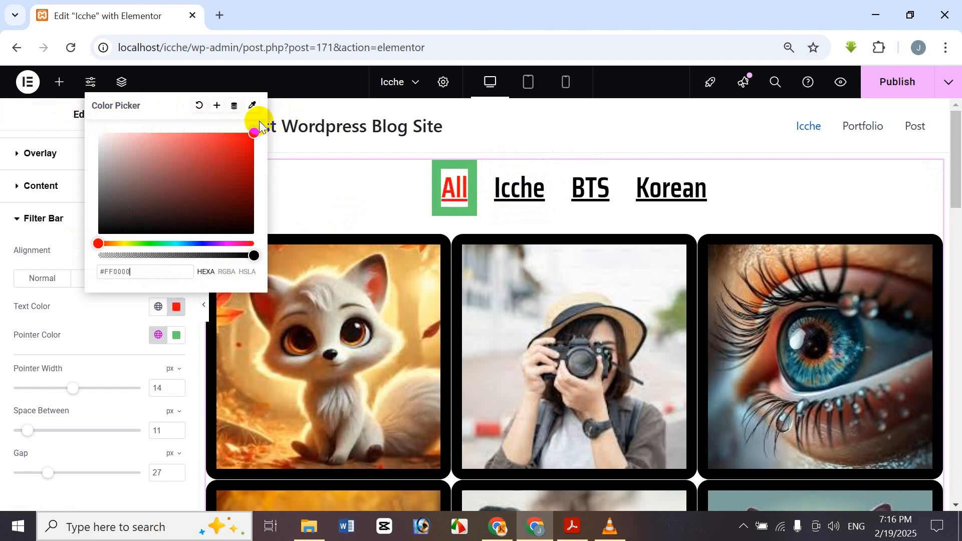
{"action": "left_click", "coordinate": [293, 188]}
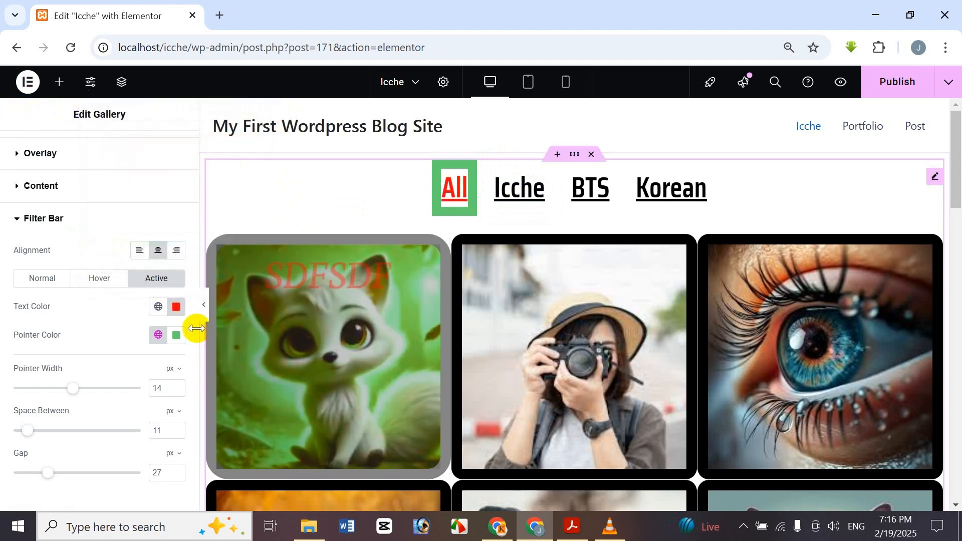
- Try black for the active filter item's pointer color, settle on green (#00FF92), and close the color picker
{"action": "left_click", "coordinate": [176, 334]}
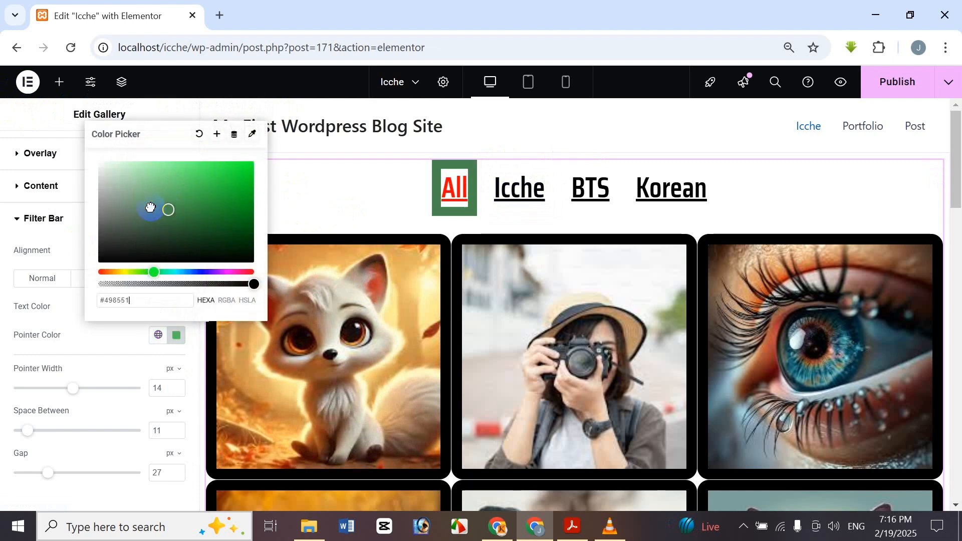
{"action": "left_click_drag", "start_coordinate": [150, 209], "coordinate": [261, 274]}
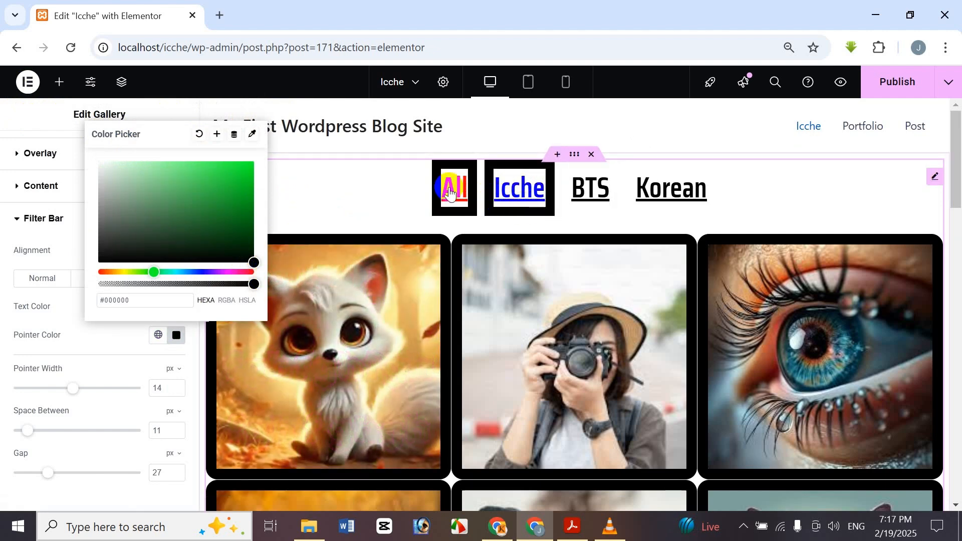
{"action": "left_click", "coordinate": [168, 237]}
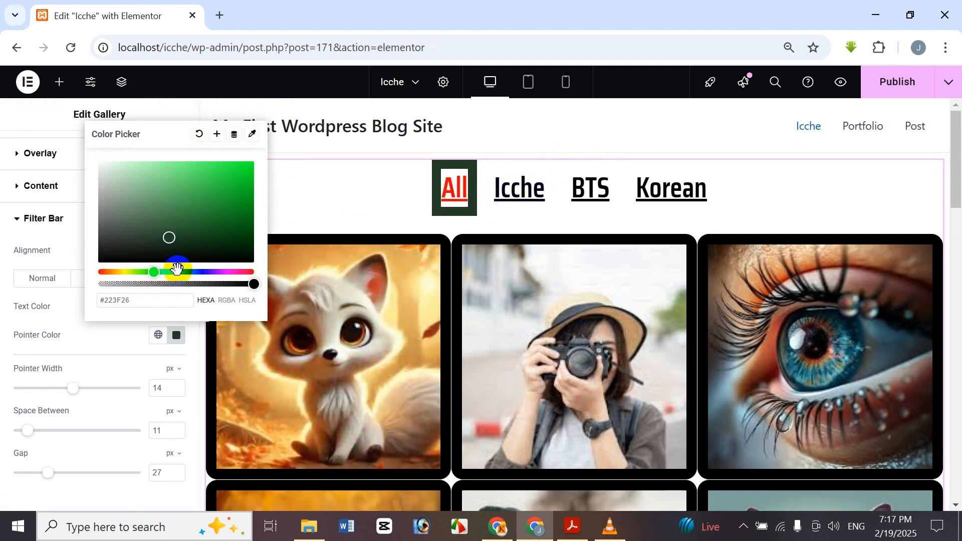
{"action": "left_click", "coordinate": [177, 270]}
{"action": "left_click_drag", "start_coordinate": [167, 270], "coordinate": [167, 272]}
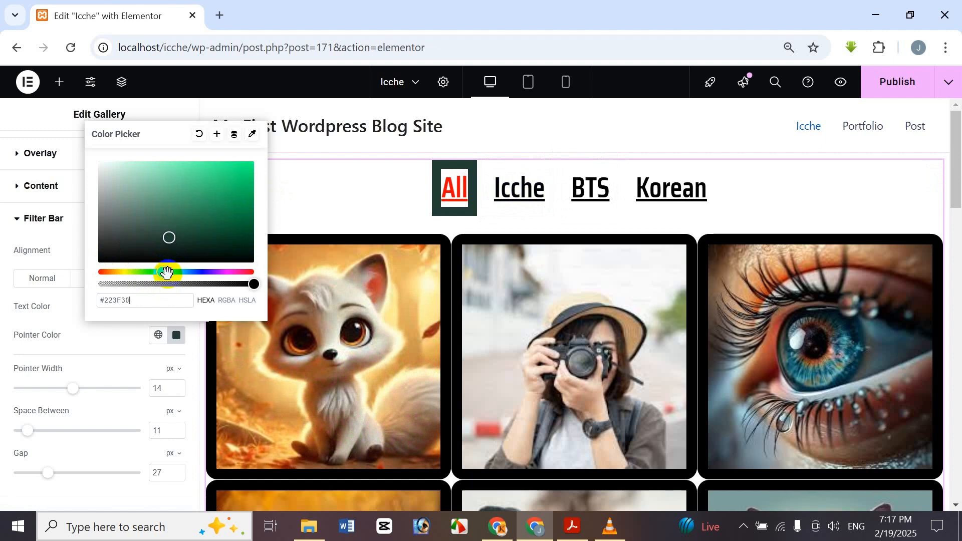
{"action": "left_click", "coordinate": [197, 197]}
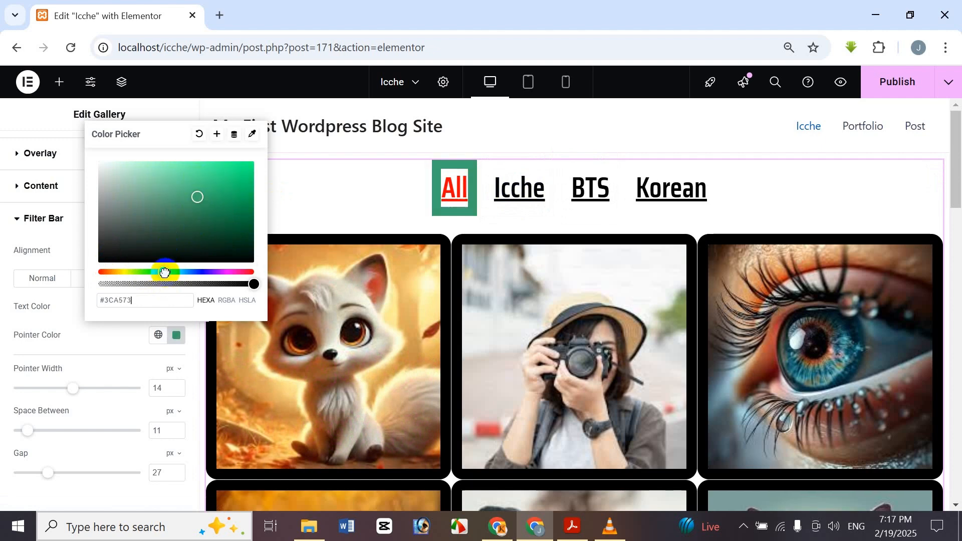
{"action": "mouse_move", "coordinate": [197, 223]}
{"action": "left_mouse_down"}
{"action": "mouse_move", "coordinate": [232, 176]}
{"action": "mouse_move", "coordinate": [281, 146]}
{"action": "left_mouse_up"}
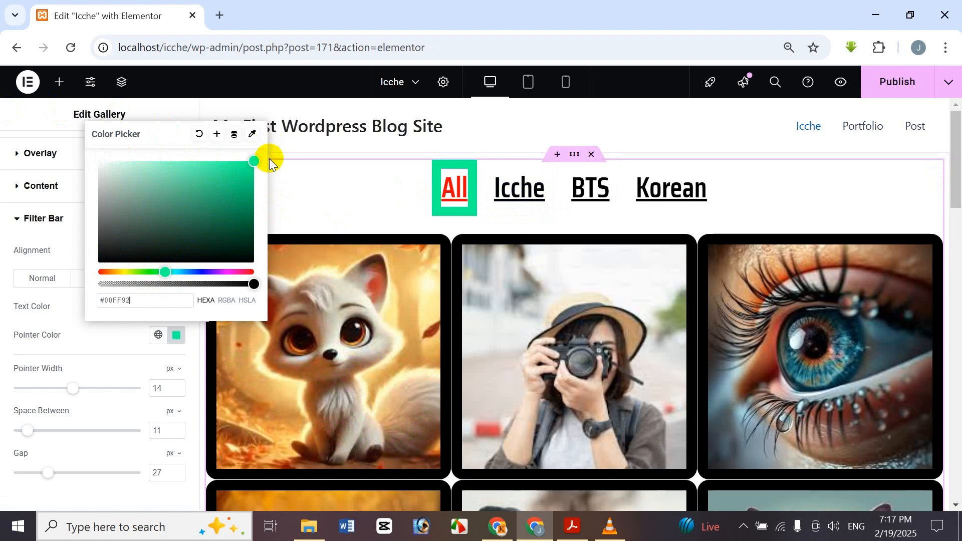
{"action": "left_click", "coordinate": [16, 120]}
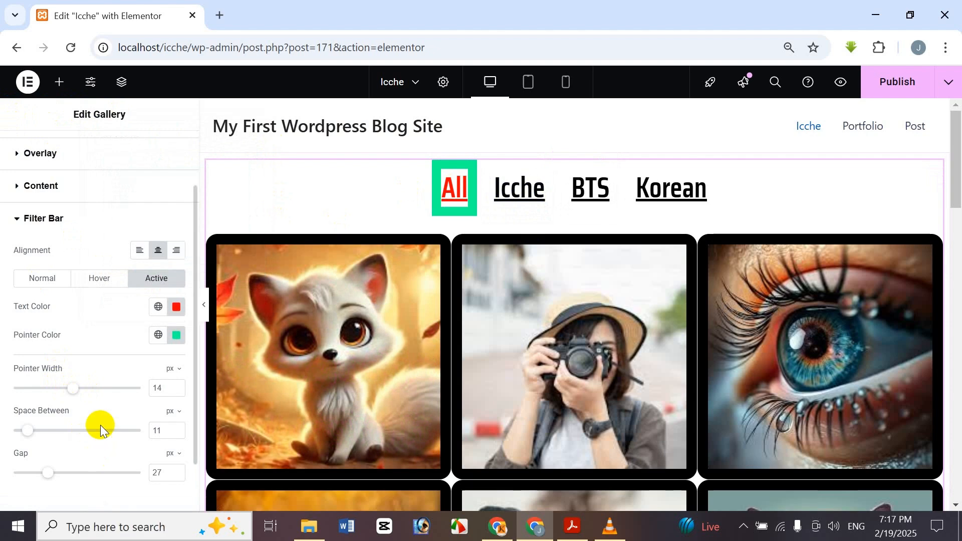
- Collapse the Filter Bar settings, publish the page and open the live page for viewing
{"action": "scroll", "coordinate": [100, 426], "scroll_direction": "down", "scroll_amount": 2}
{"action": "scroll", "coordinate": [75, 242], "scroll_direction": "up", "scroll_amount": 4}
{"action": "left_click", "coordinate": [81, 299]}
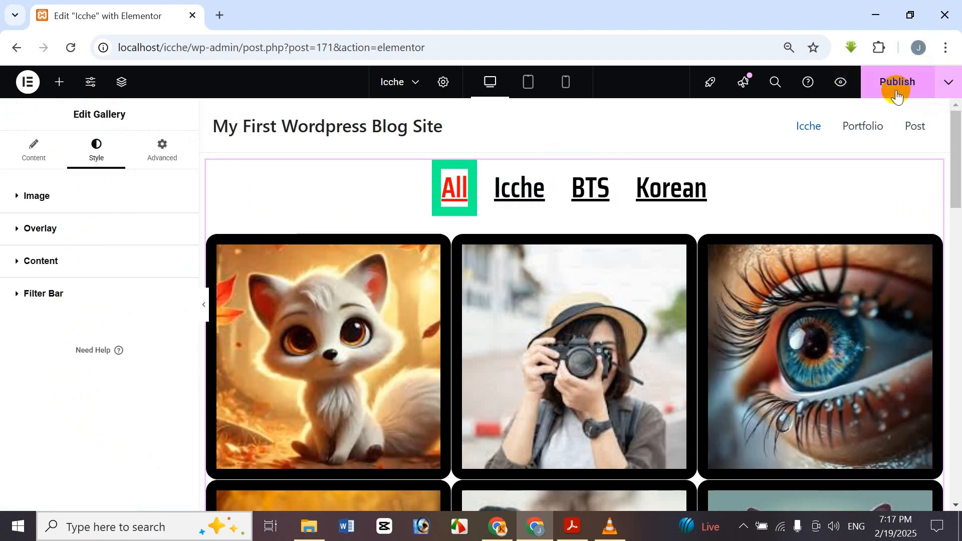
{"action": "left_click", "coordinate": [900, 94]}
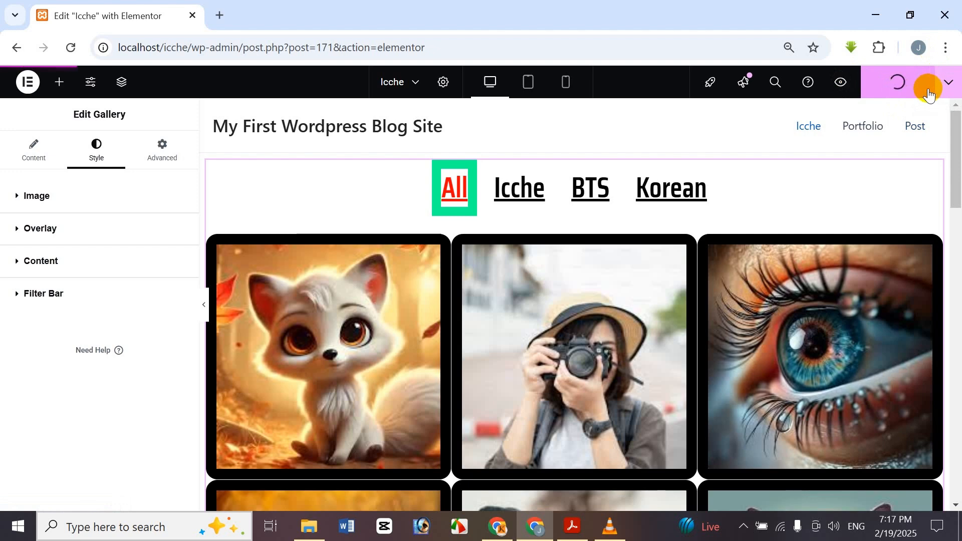
{"action": "left_click", "coordinate": [947, 82]}
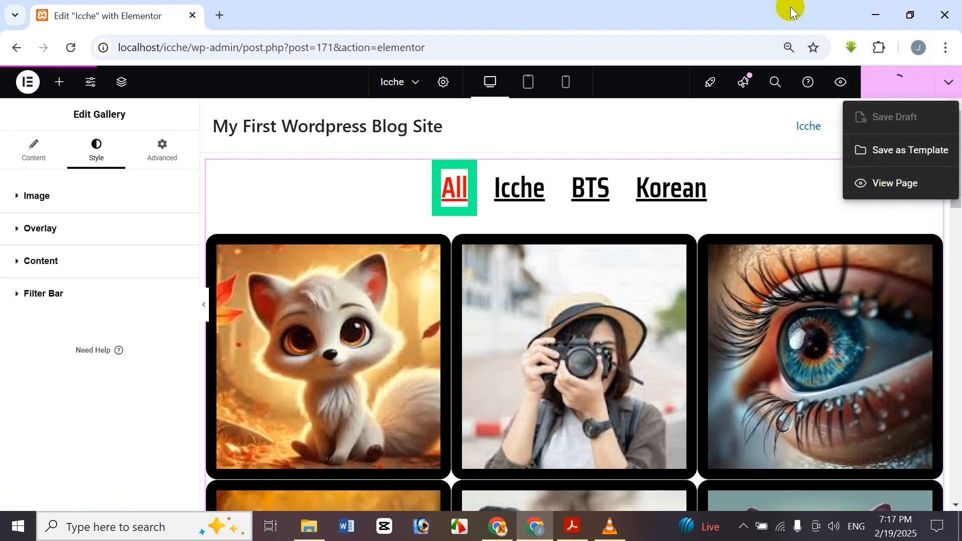
{"action": "left_click", "coordinate": [889, 181]}
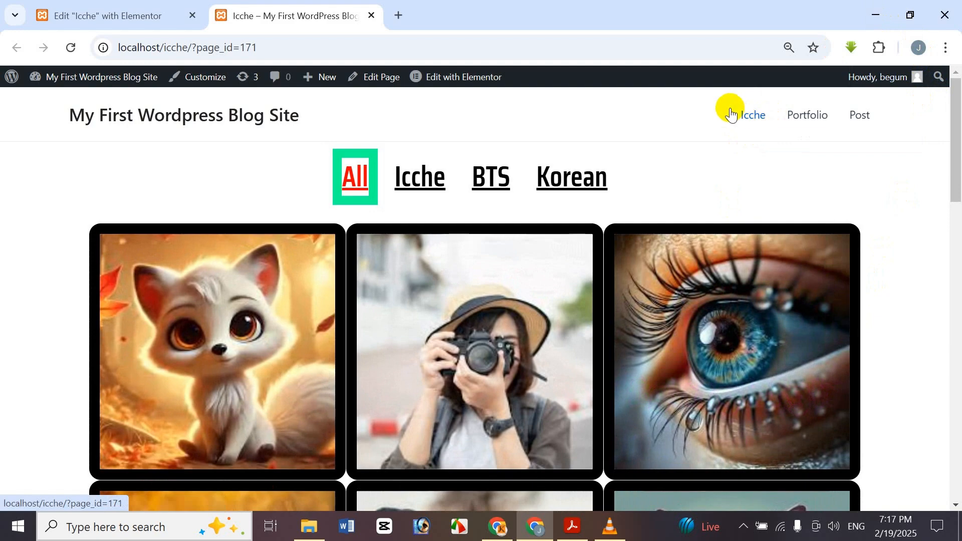
- Examine the published gallery and its image hover effects, testing the filter bar with Icche and switching back to All
{"action": "scroll", "coordinate": [891, 262], "scroll_direction": "down", "scroll_amount": 10}
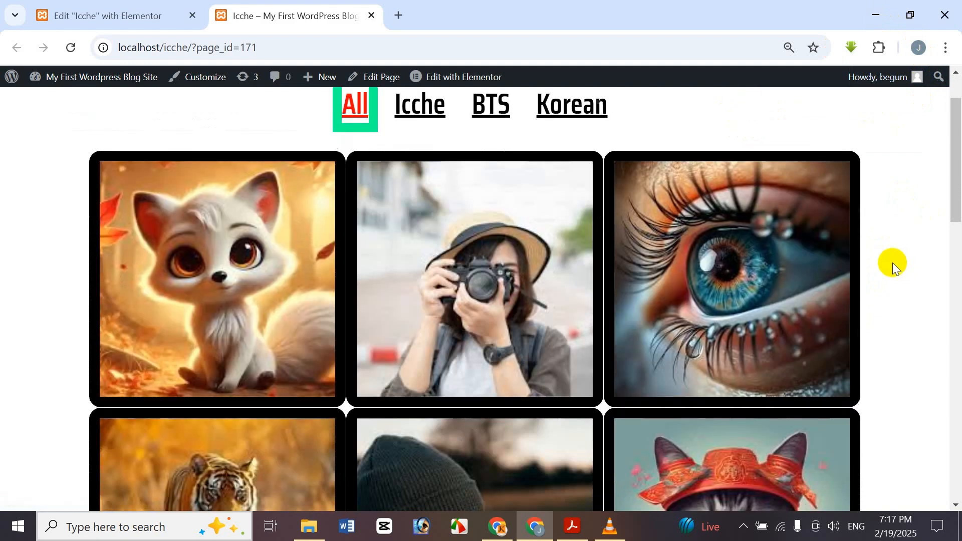
{"action": "scroll", "coordinate": [886, 258], "scroll_direction": "down", "scroll_amount": 10}
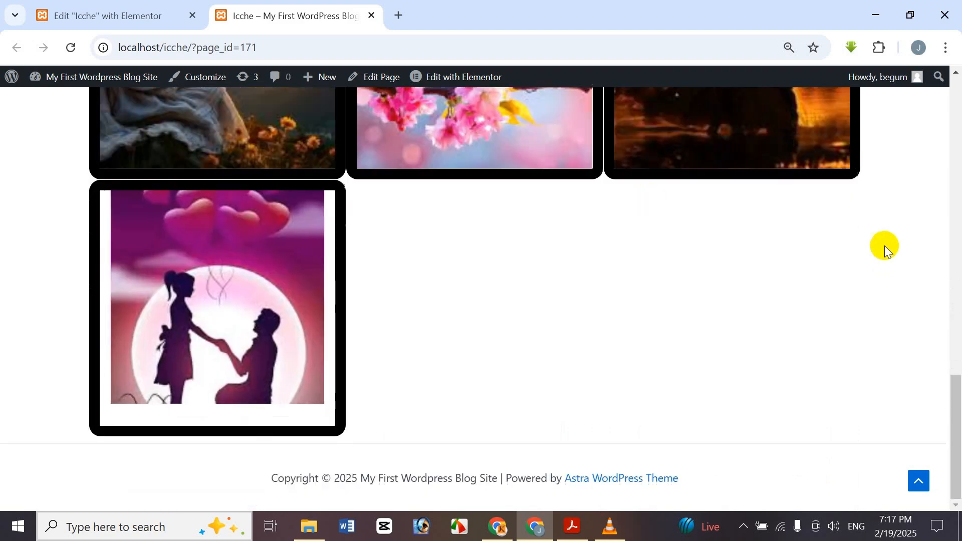
{"action": "scroll", "coordinate": [353, 308], "scroll_direction": "up", "scroll_amount": 10}
{"action": "scroll", "coordinate": [351, 308], "scroll_direction": "up", "scroll_amount": 10}
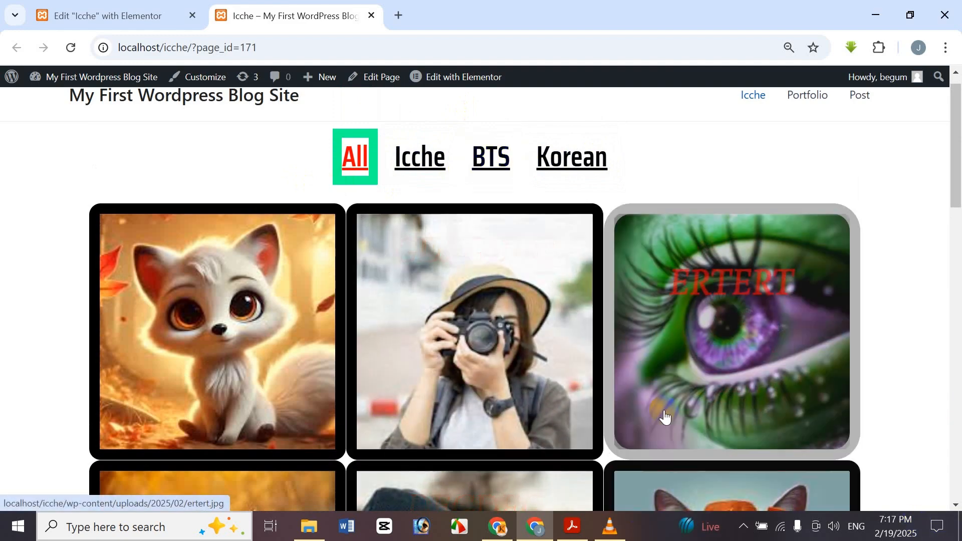
{"action": "scroll", "coordinate": [325, 346], "scroll_direction": "up", "scroll_amount": 1}
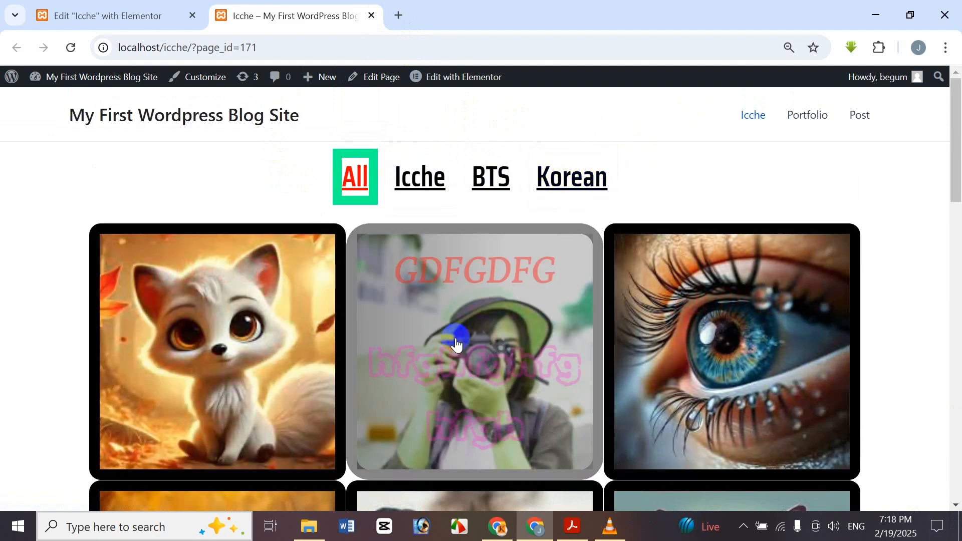
{"action": "left_click", "coordinate": [444, 189]}
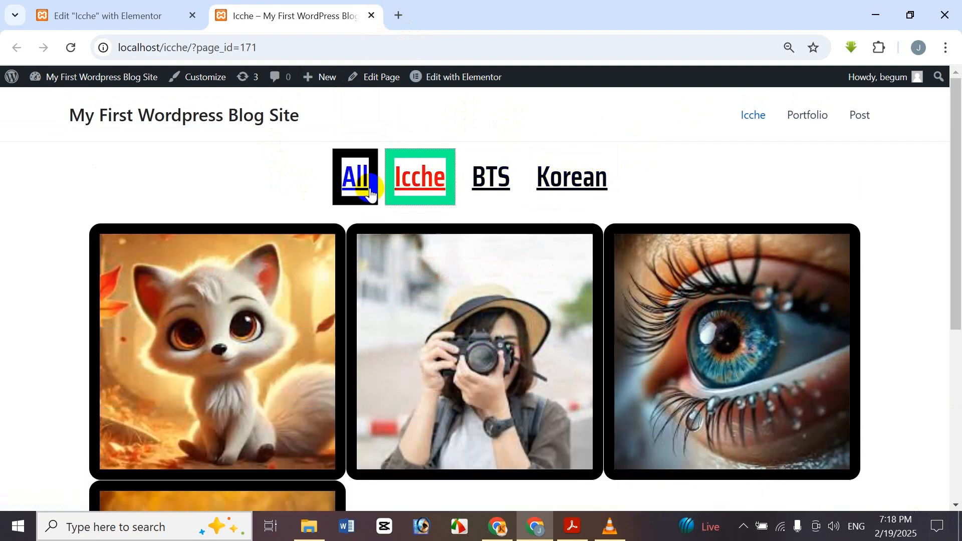
{"action": "left_click", "coordinate": [371, 193]}
{"action": "scroll", "coordinate": [466, 337], "scroll_direction": "down", "scroll_amount": 5}
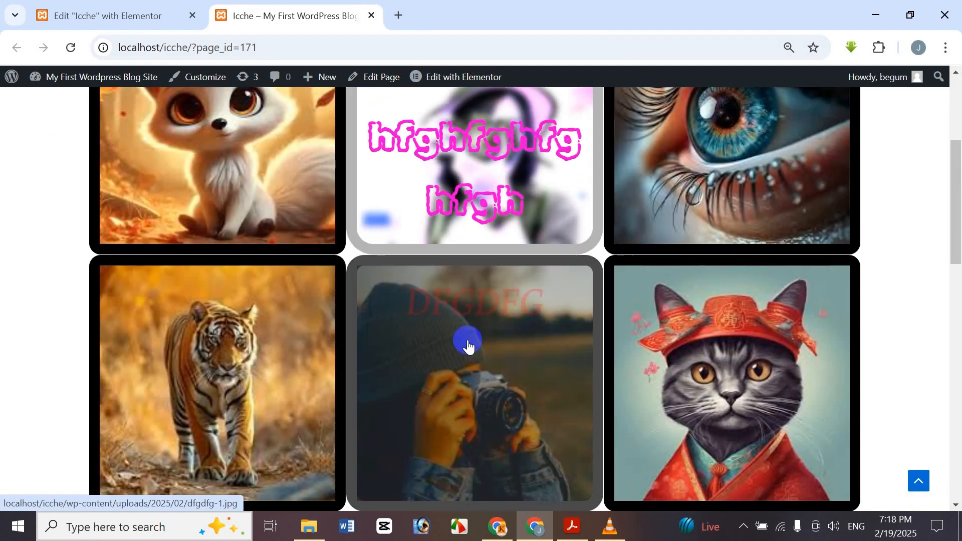
{"action": "scroll", "coordinate": [471, 368], "scroll_direction": "up", "scroll_amount": 5}
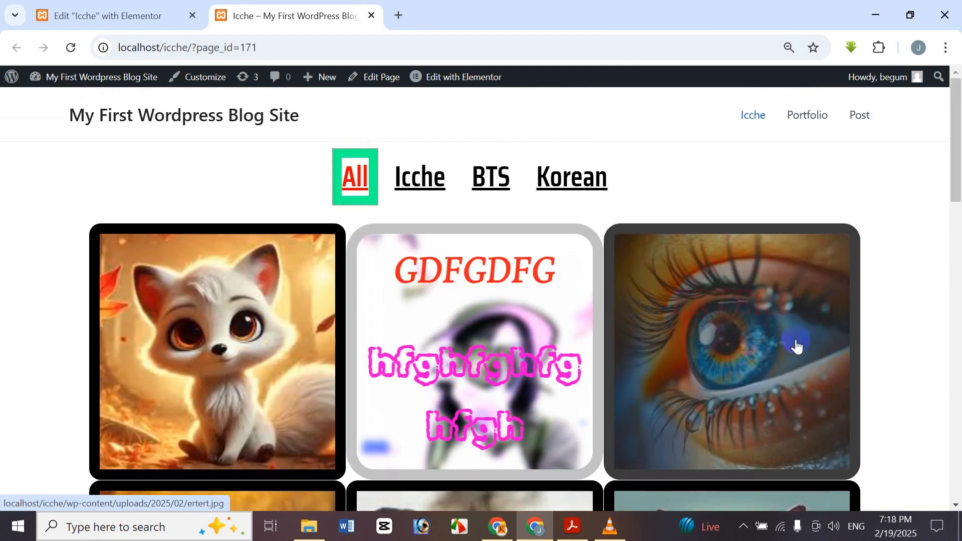